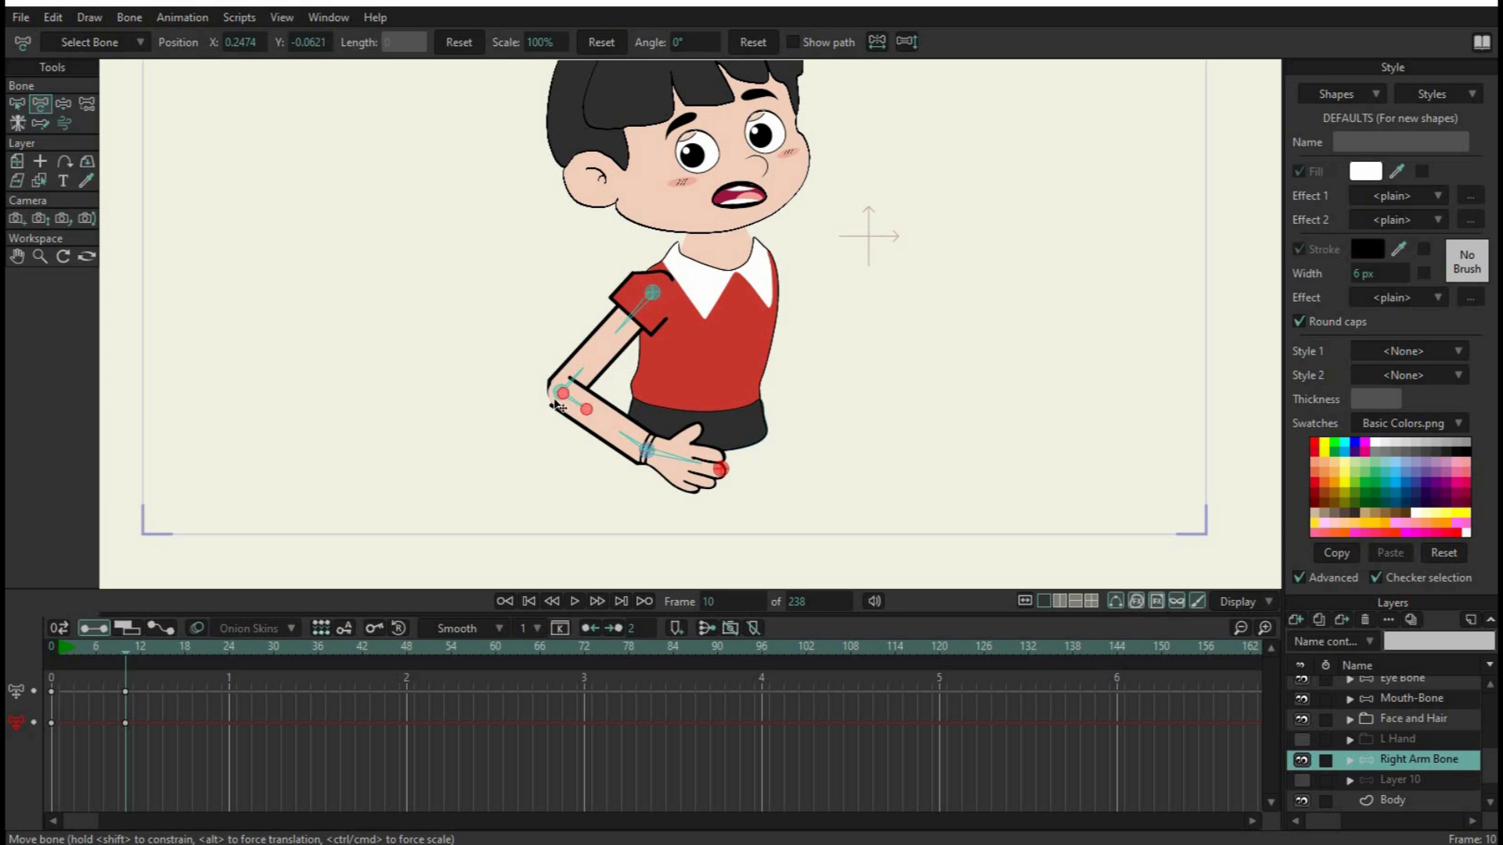
Adjust the right arm pose at frame 10 by repositioning the elbow and rotating the forearm and hand
{"action": "mouse_move", "coordinate": [561, 393]}
{"action": "left_mouse_down"}
{"action": "mouse_move", "coordinate": [506, 396]}
{"action": "mouse_move", "coordinate": [403, 362]}
{"action": "mouse_move", "coordinate": [450, 399]}
{"action": "mouse_move", "coordinate": [608, 381]}
{"action": "mouse_move", "coordinate": [462, 399]}
{"action": "mouse_move", "coordinate": [500, 312]}
{"action": "mouse_move", "coordinate": [477, 444]}
{"action": "mouse_move", "coordinate": [523, 354]}
{"action": "mouse_move", "coordinate": [575, 341]}
{"action": "mouse_move", "coordinate": [541, 379]}
{"action": "mouse_move", "coordinate": [475, 396]}
{"action": "mouse_move", "coordinate": [561, 386]}
{"action": "mouse_move", "coordinate": [612, 427]}
{"action": "mouse_move", "coordinate": [553, 377]}
{"action": "mouse_move", "coordinate": [564, 389]}
{"action": "left_mouse_up"}
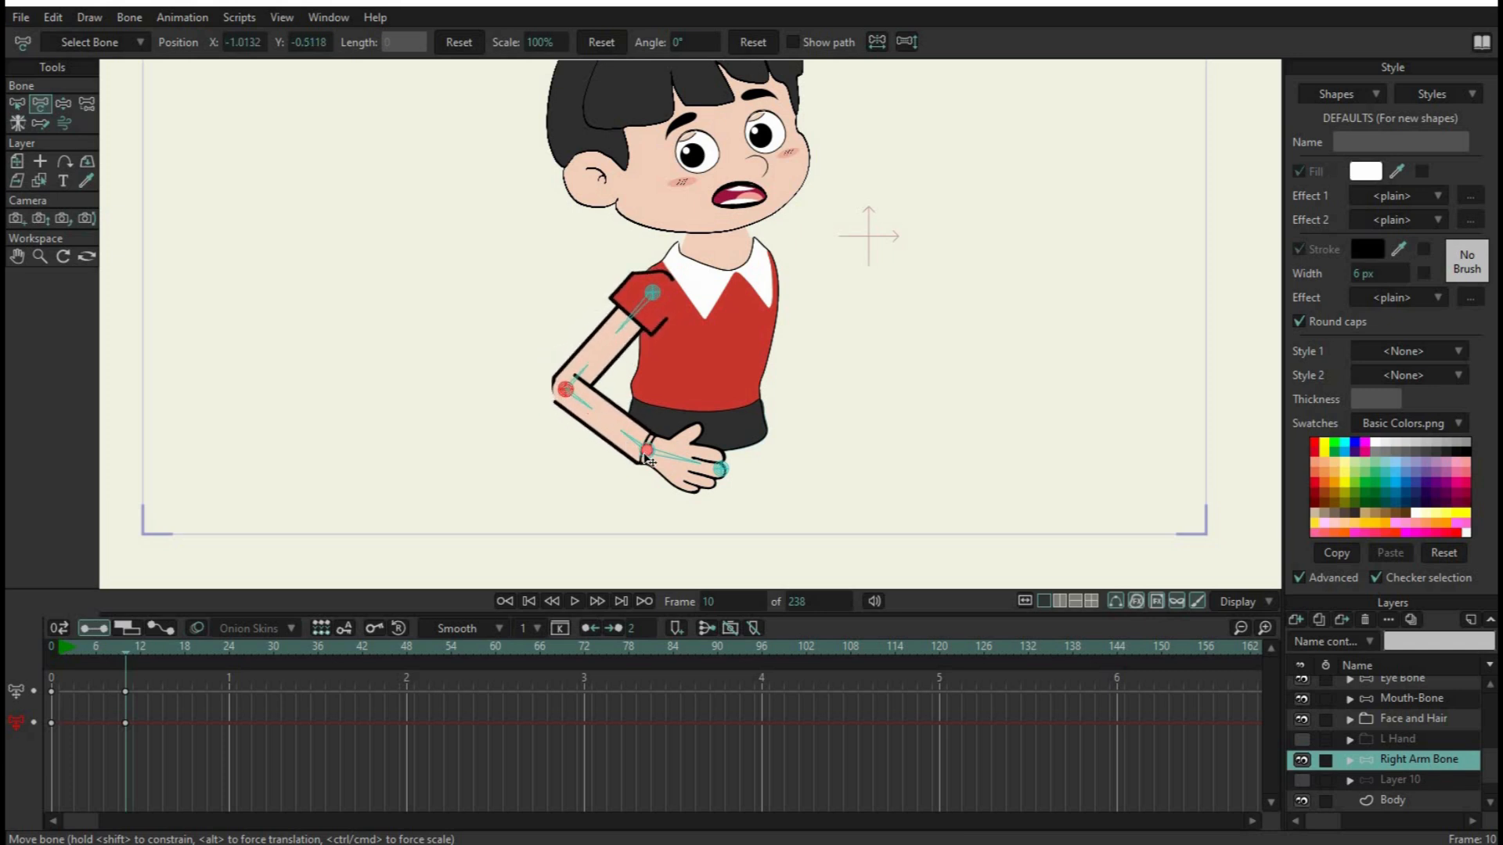
{"action": "left_click_drag", "start_coordinate": [641, 453], "coordinate": [732, 465]}
{"action": "left_click", "coordinate": [728, 463]}
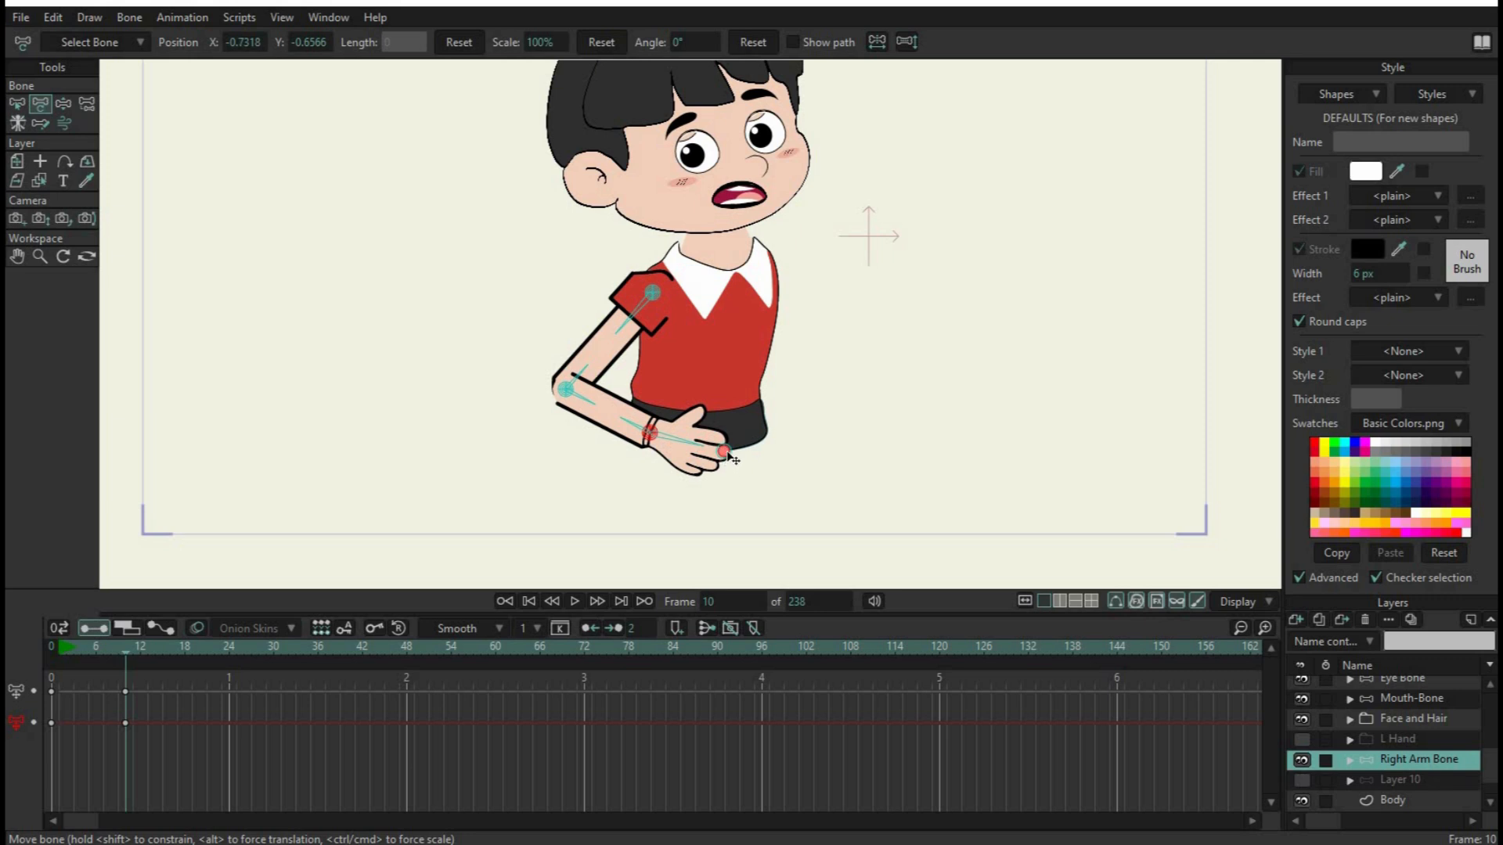
{"action": "mouse_move", "coordinate": [733, 460]}
{"action": "left_mouse_down"}
{"action": "mouse_move", "coordinate": [714, 487]}
{"action": "mouse_move", "coordinate": [718, 466]}
{"action": "left_mouse_up"}
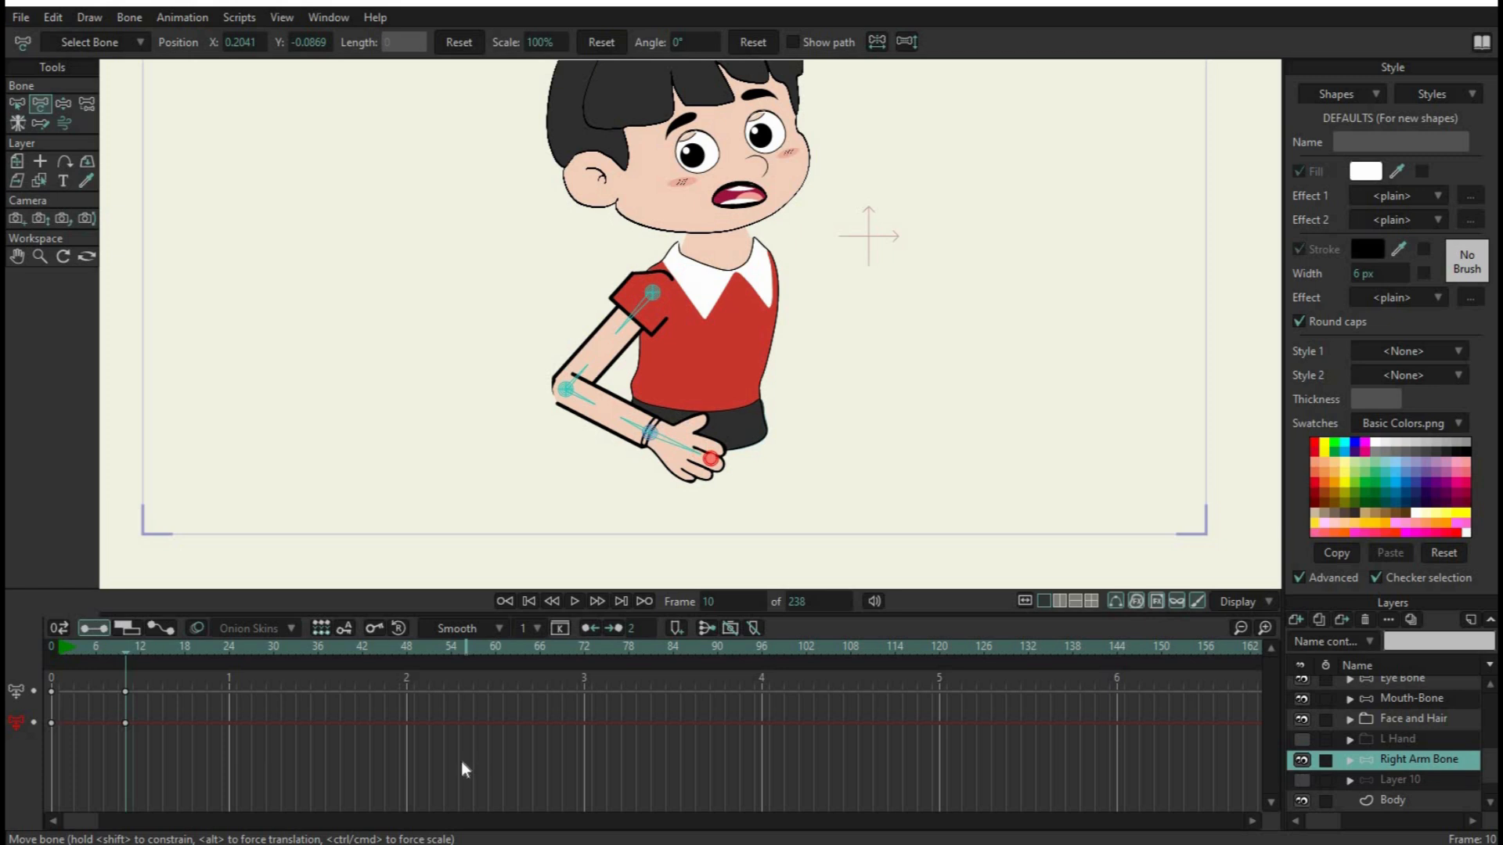
Delete all of the right arm's bone keyframes and return the animation to frame 0
{"action": "left_click_drag", "start_coordinate": [176, 745], "coordinate": [5, 672]}
{"action": "key", "text": "Delete"}
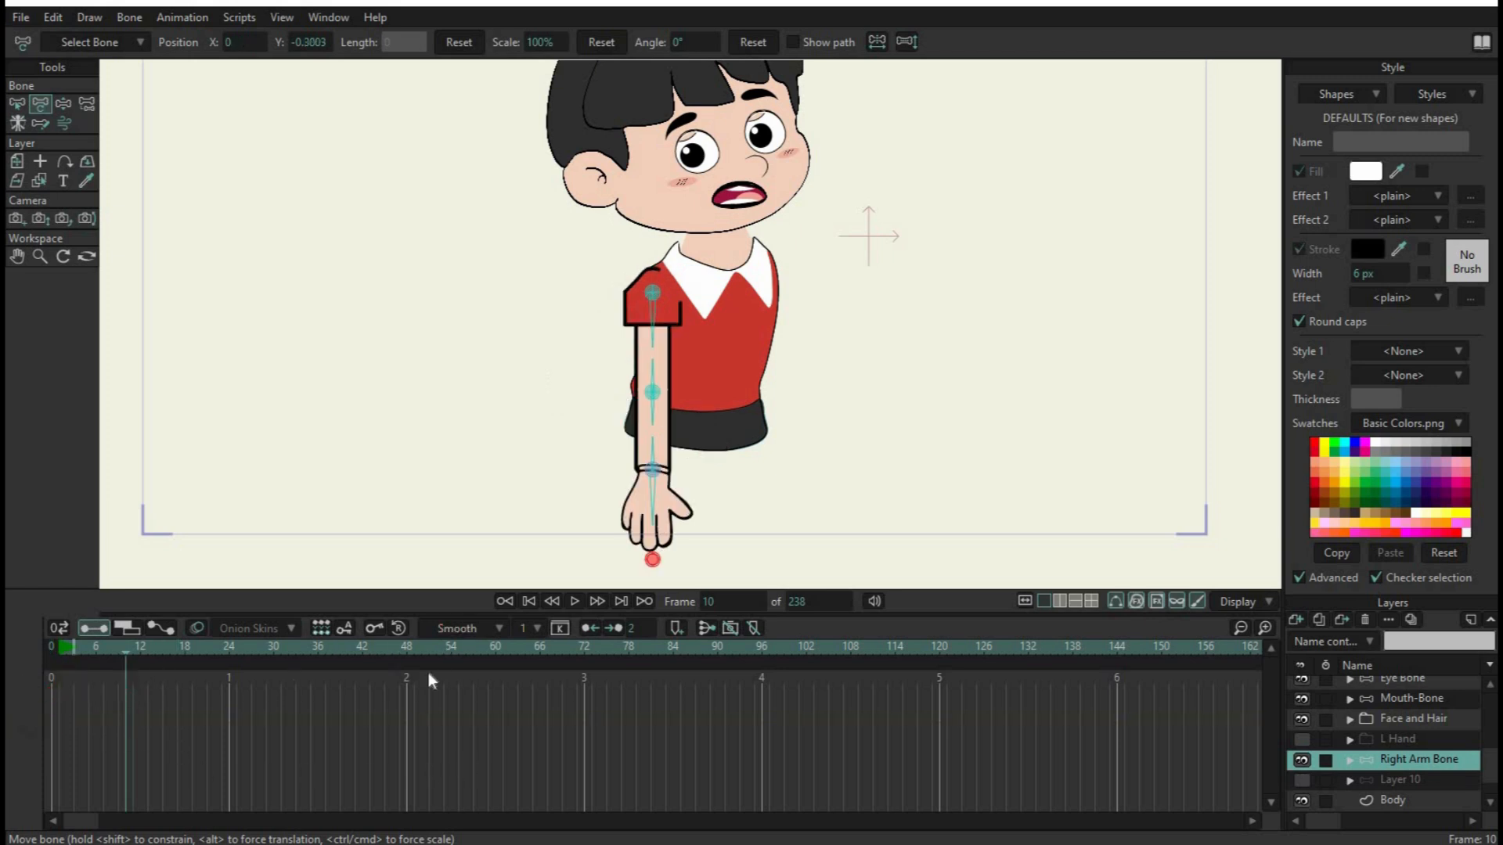
{"action": "left_click", "coordinate": [505, 600]}
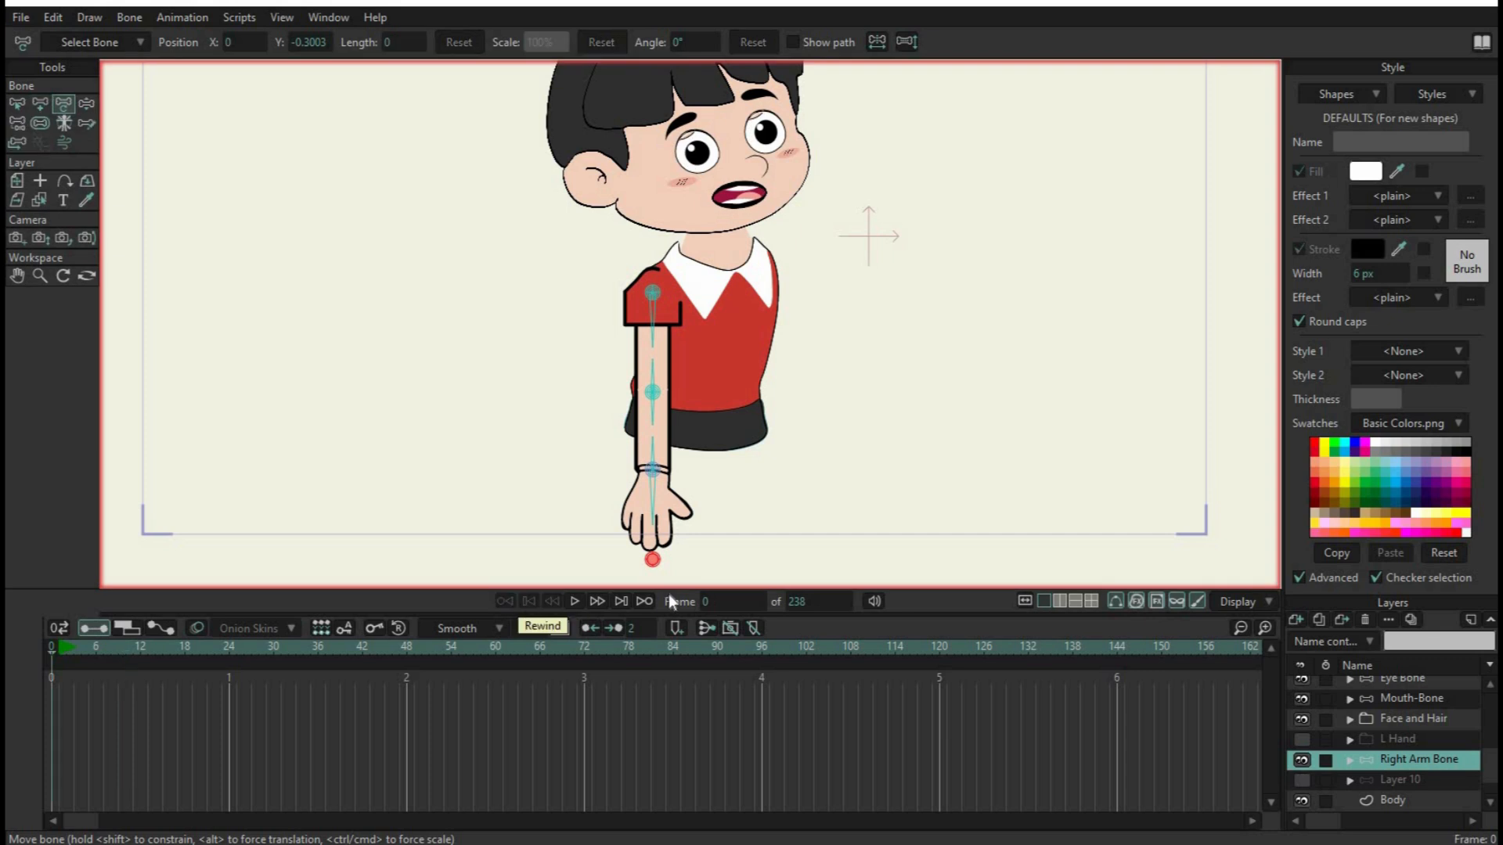
{"action": "left_click", "coordinate": [792, 379]}
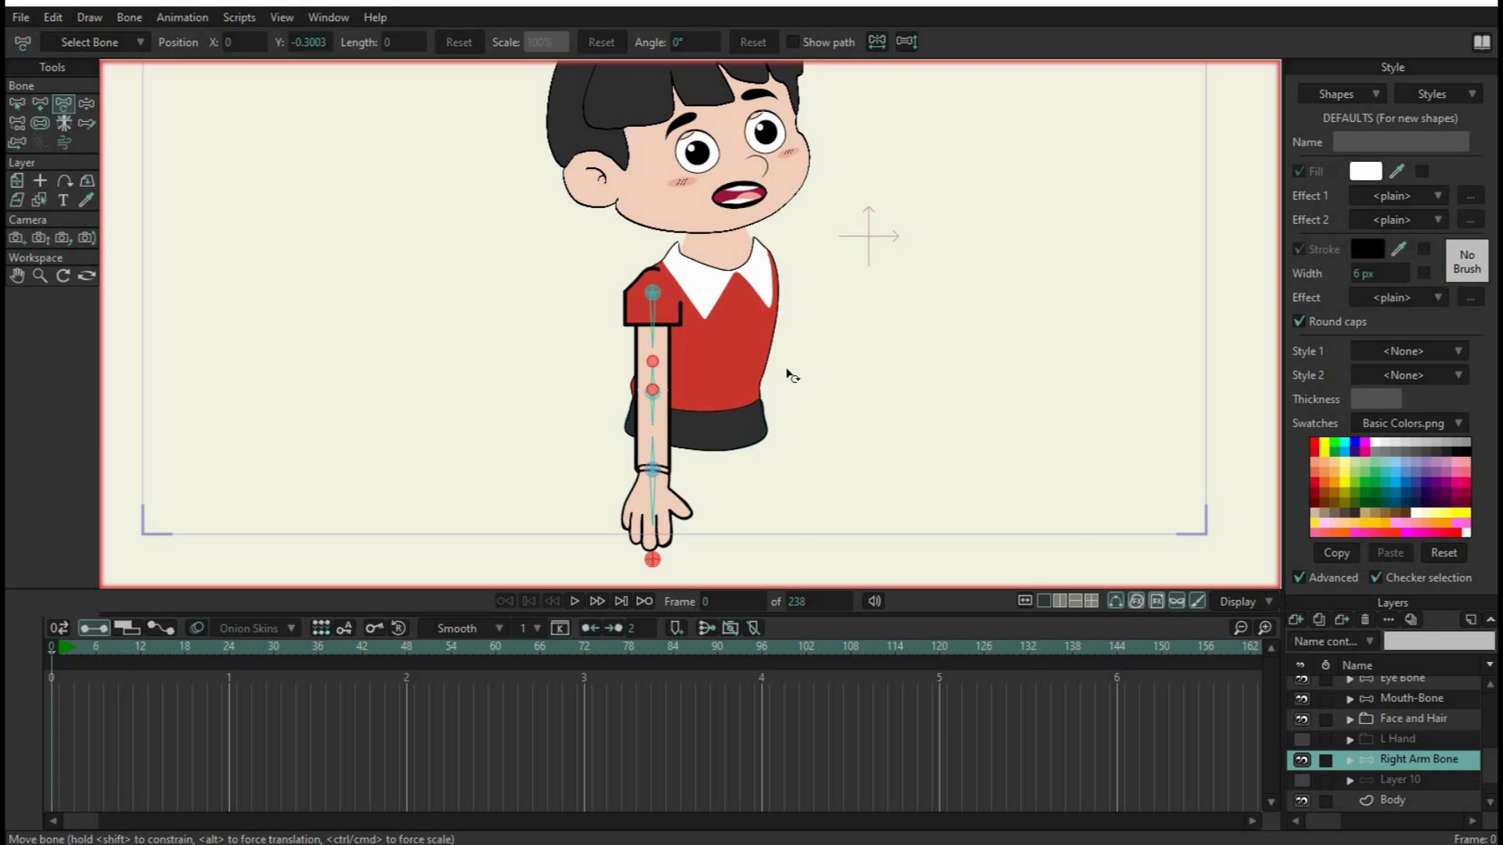
{"action": "left_click", "coordinate": [560, 294]}
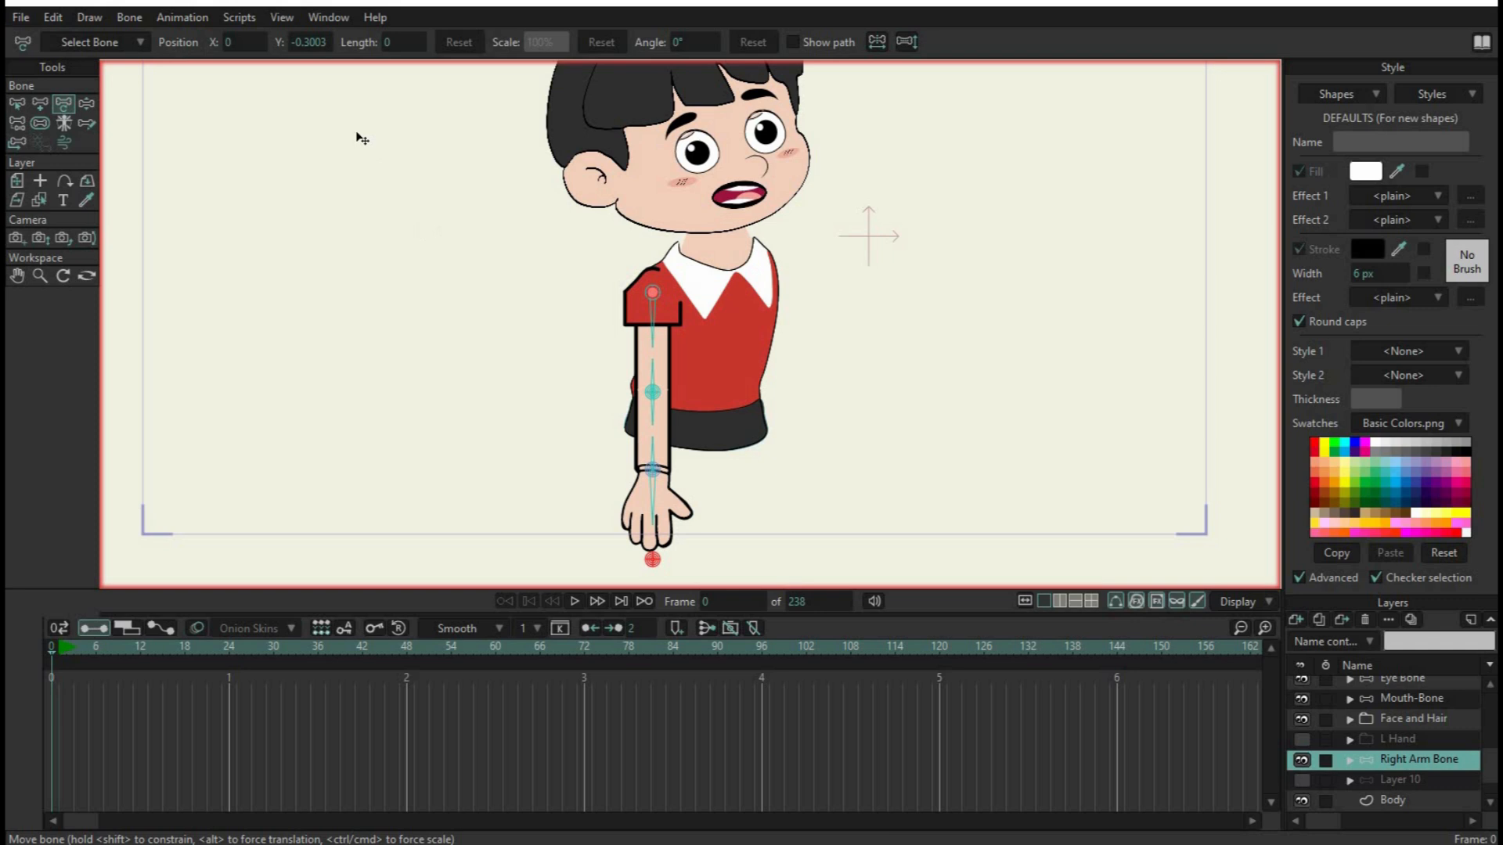
Enable the canvas grid with the Square style and a grid spacing of 20
{"action": "left_click", "coordinate": [282, 24]}
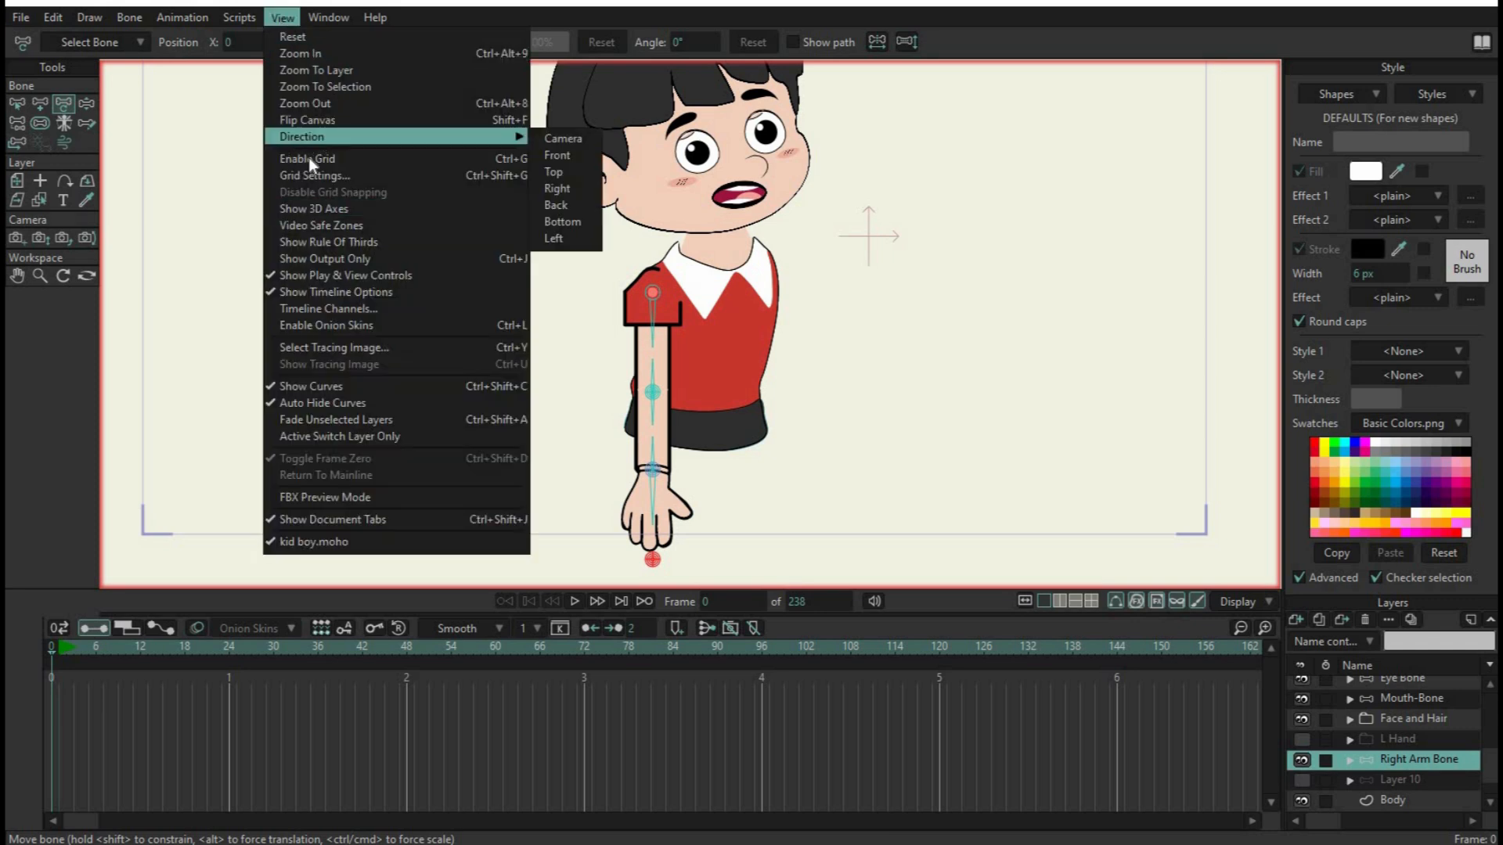
{"action": "left_click", "coordinate": [348, 159]}
{"action": "left_click", "coordinate": [282, 19]}
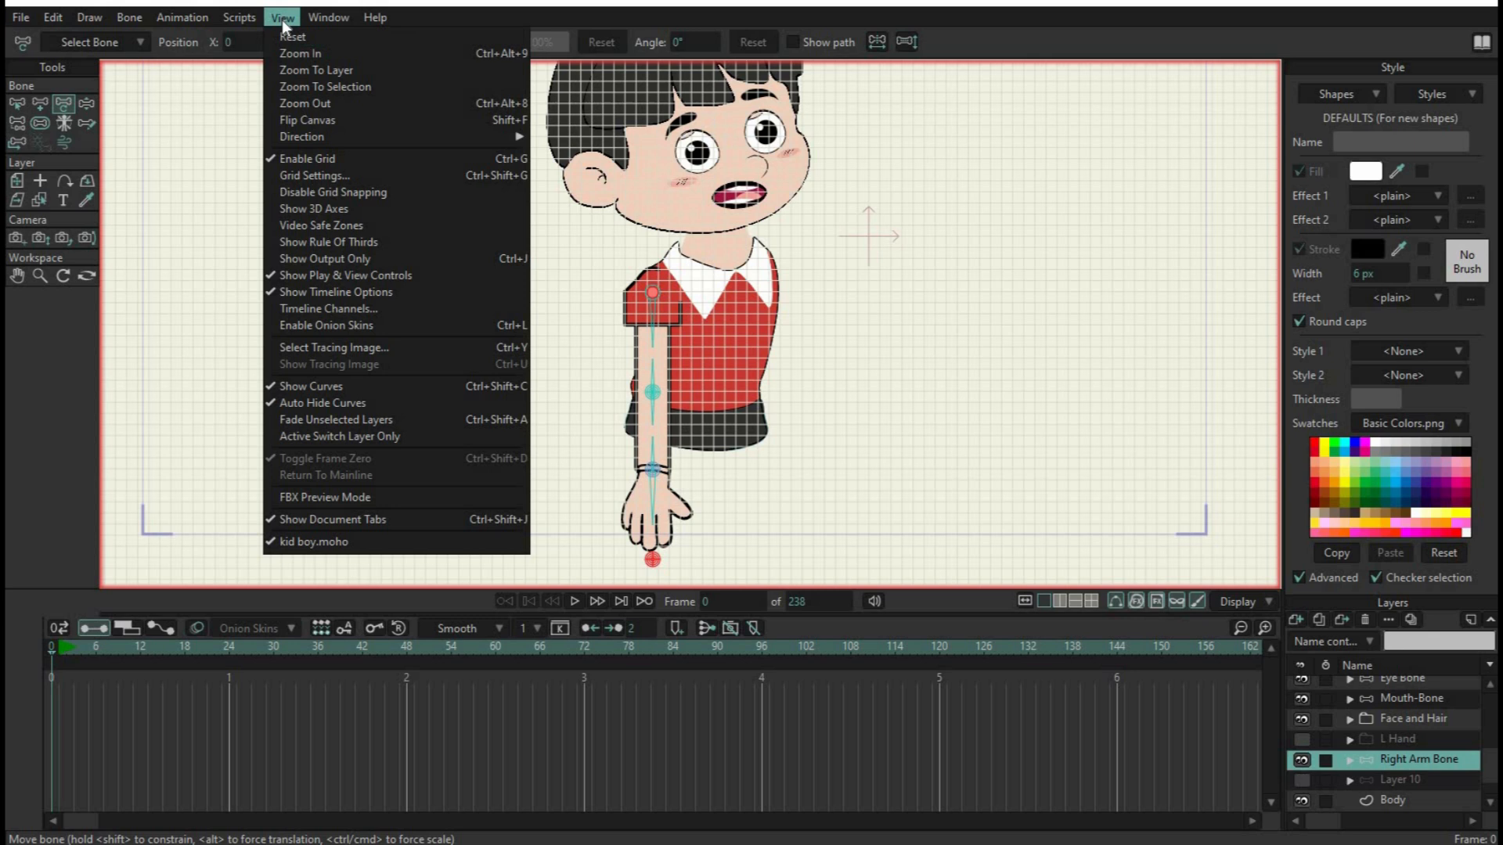
{"action": "left_click", "coordinate": [345, 176]}
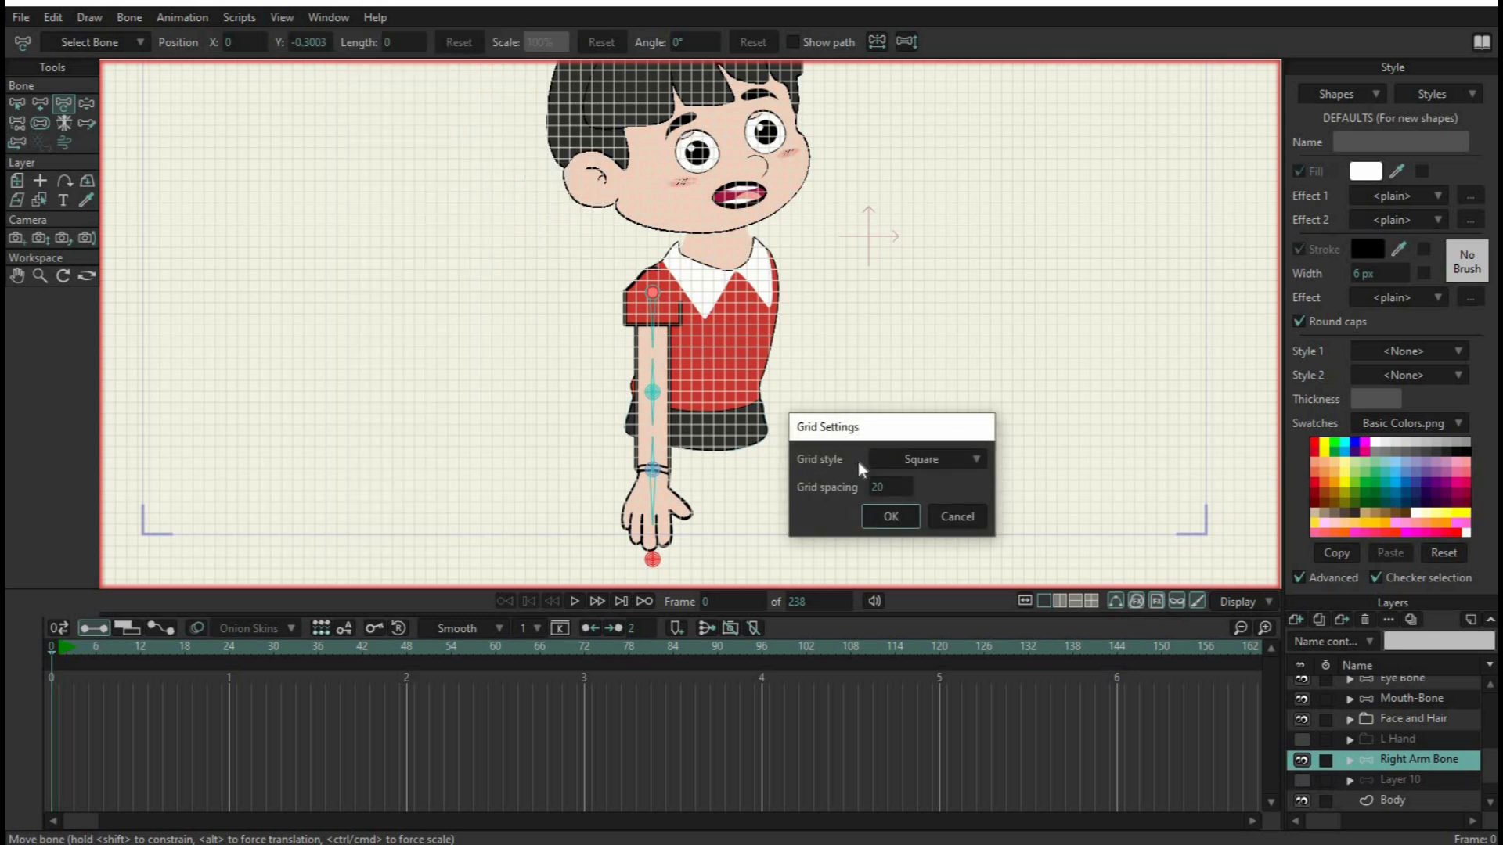
{"action": "left_click", "coordinate": [892, 515]}
Add two vector layers above Right Arm Bone, naming the first upperArm and the second lowerArm
{"action": "scroll", "coordinate": [971, 333], "scroll_direction": "up", "scroll_amount": 3}
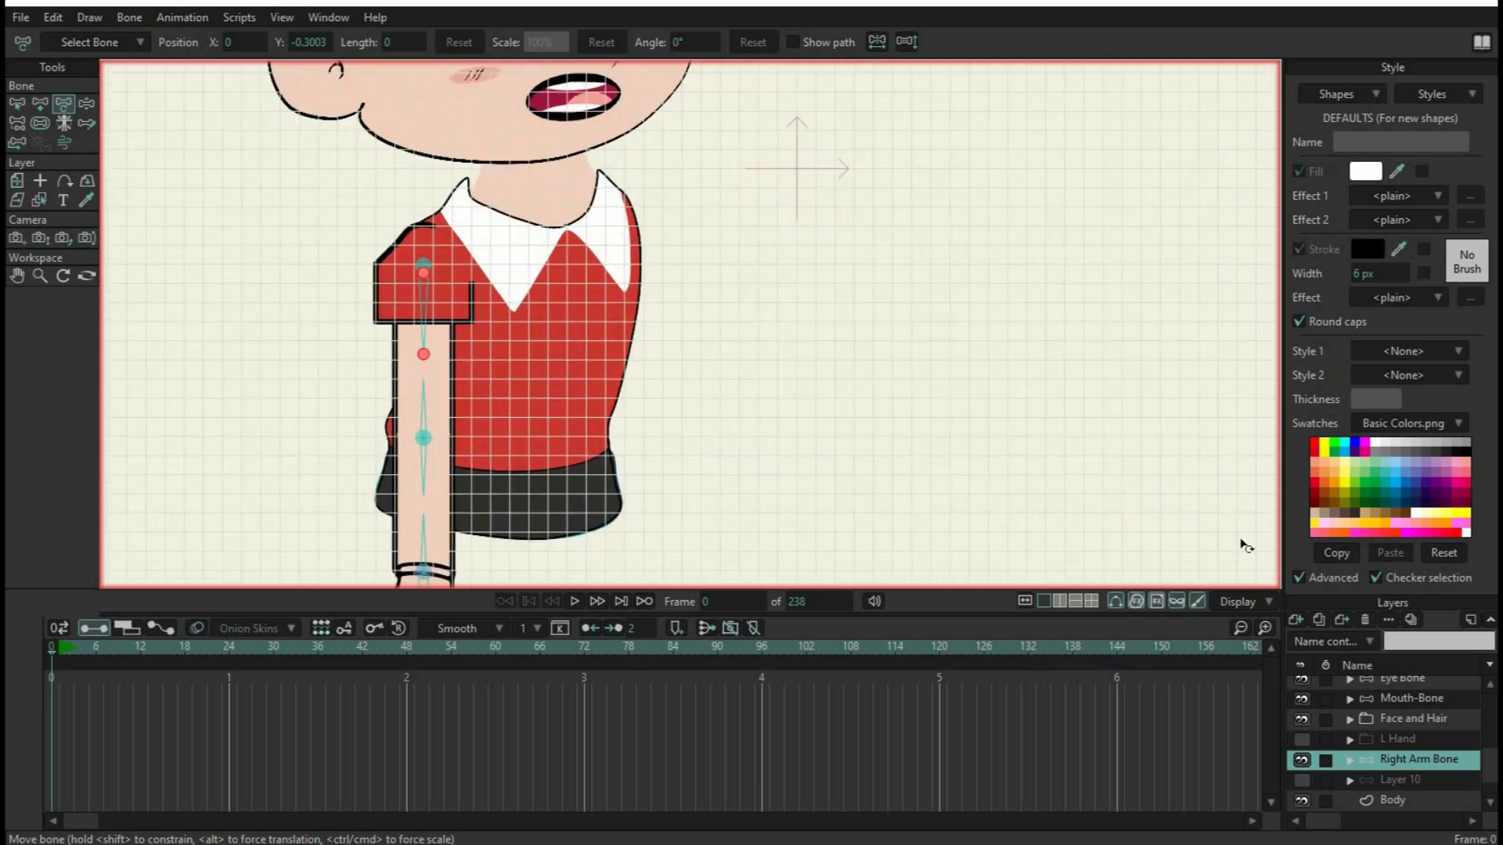
{"action": "left_click", "coordinate": [1298, 616]}
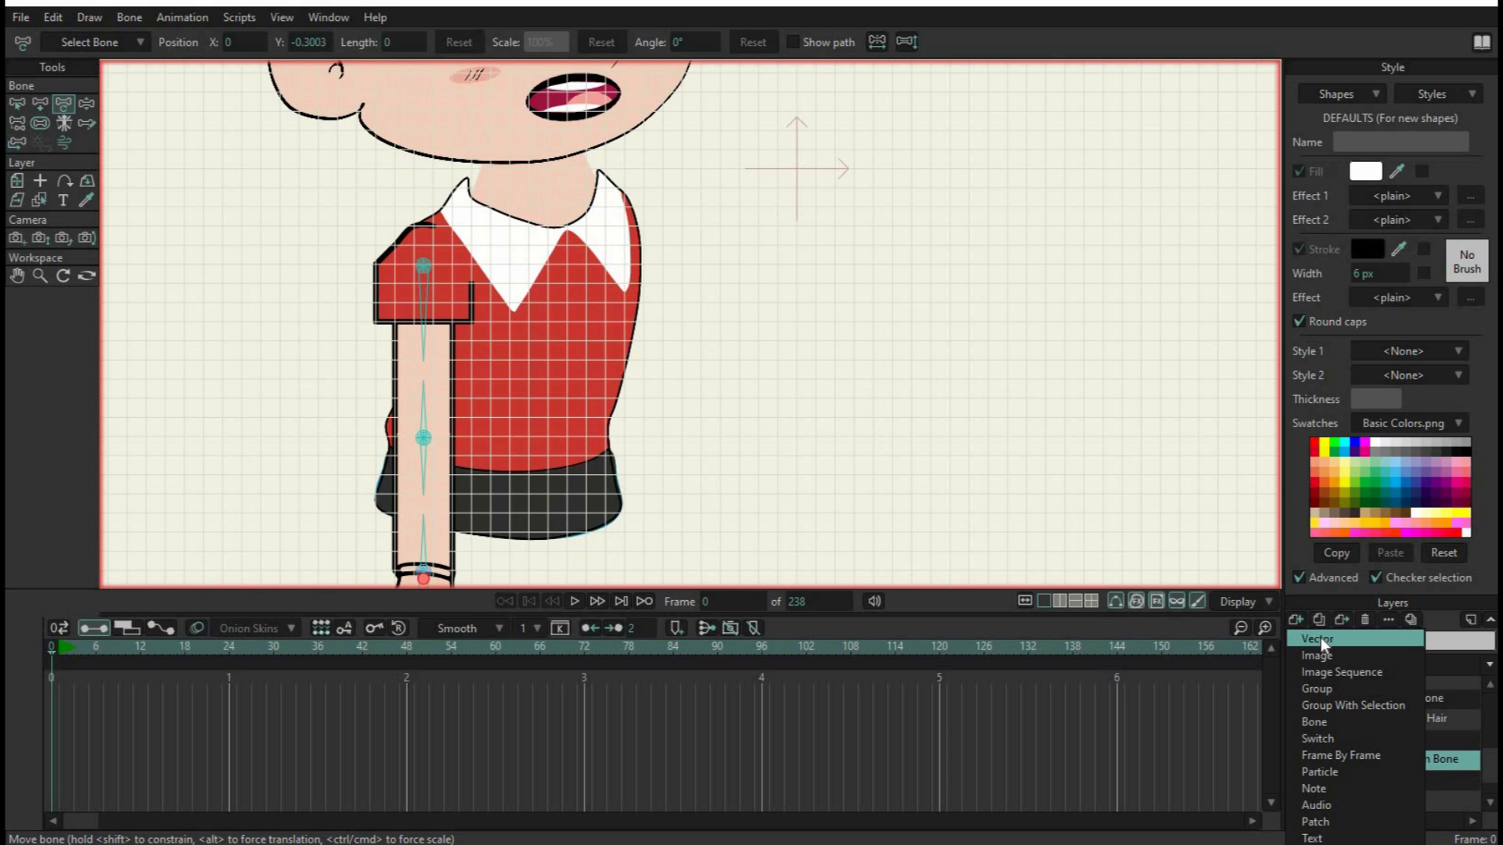
{"action": "left_click", "coordinate": [1321, 639]}
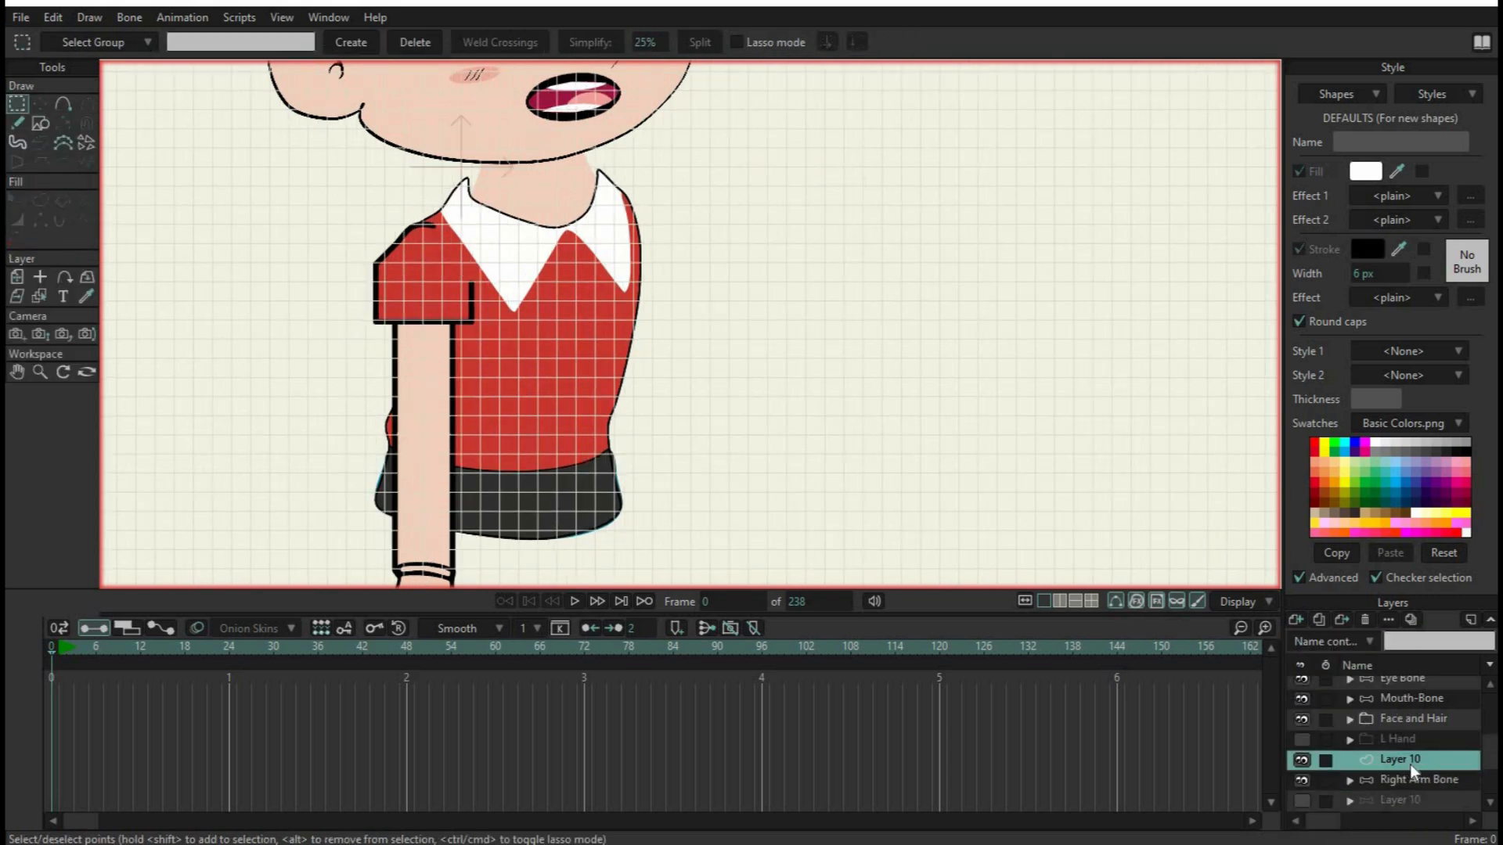
{"action": "double_click", "coordinate": [1410, 764]}
{"action": "type", "text": "upperArm"}
{"action": "key", "text": "Return"}
{"action": "left_click", "coordinate": [1294, 622]}
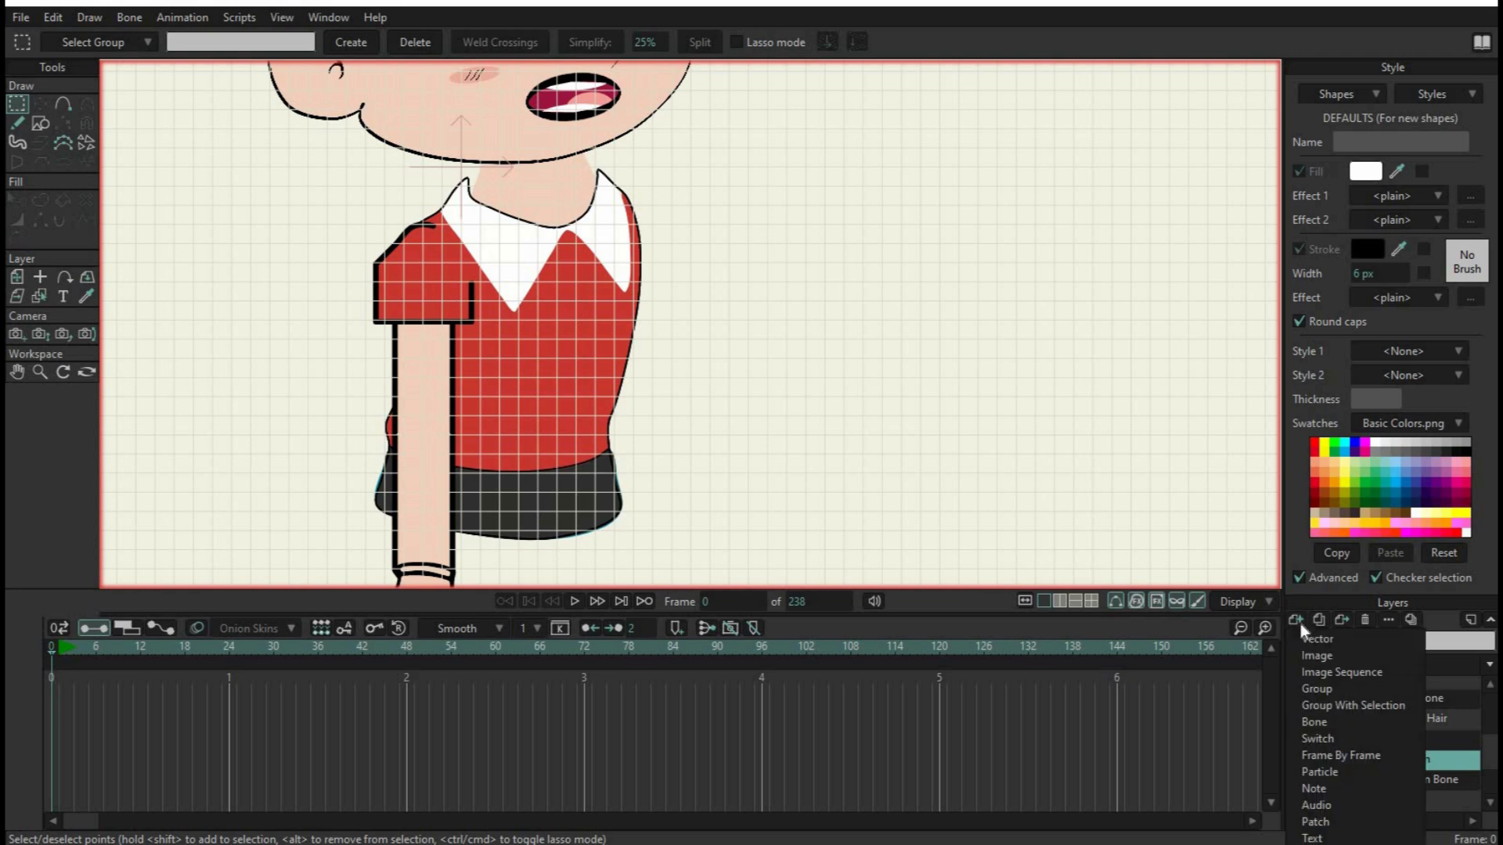
{"action": "left_click", "coordinate": [1313, 637]}
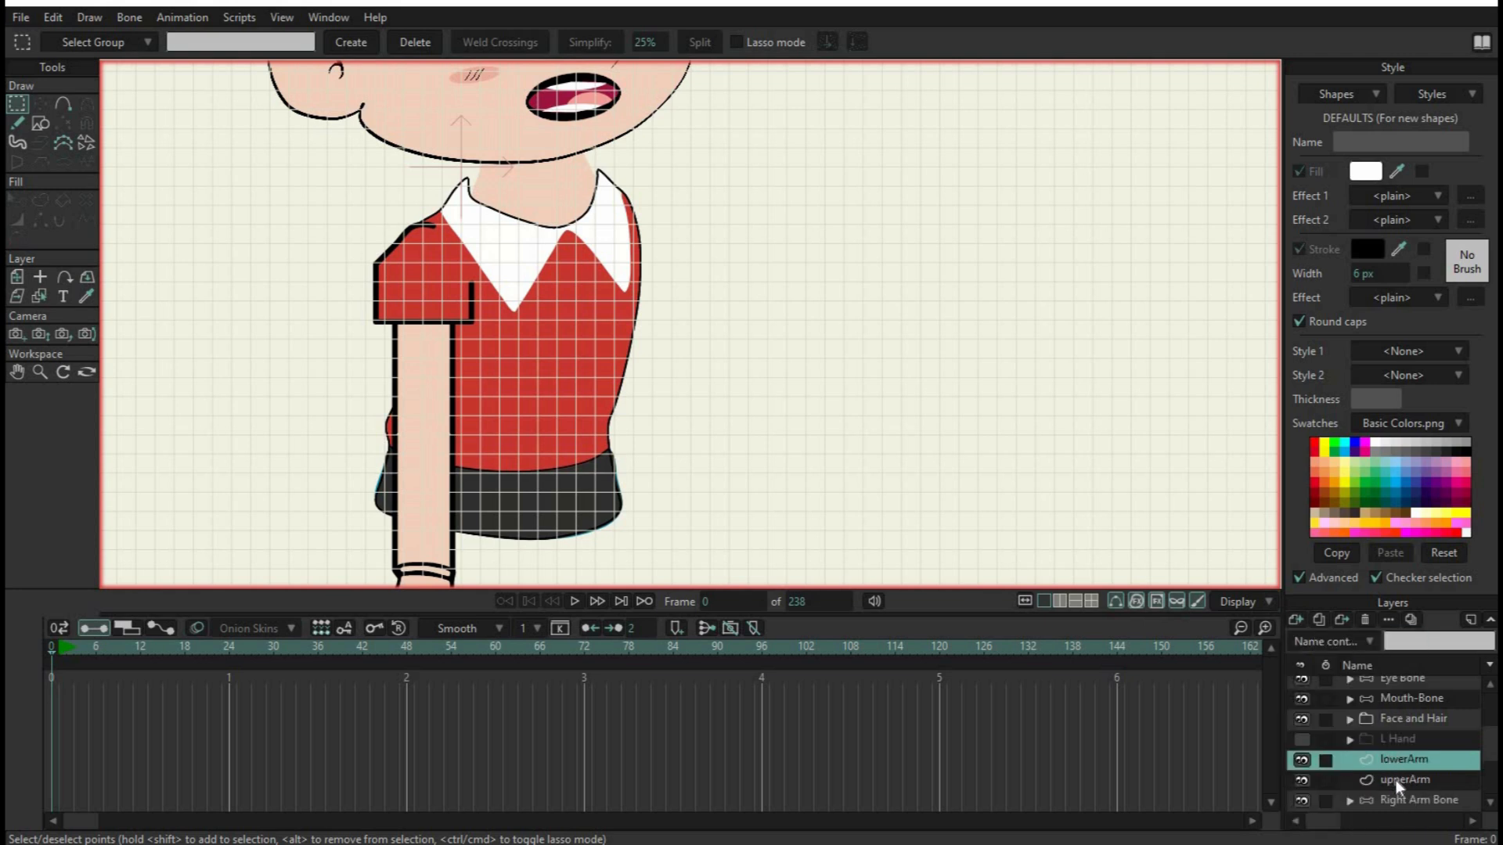
On the upperArm layer, draw a tall rectangle about 3 by 10 grid squares, filled with the face's skin colour F2CFBB
{"action": "left_click", "coordinate": [1398, 779]}
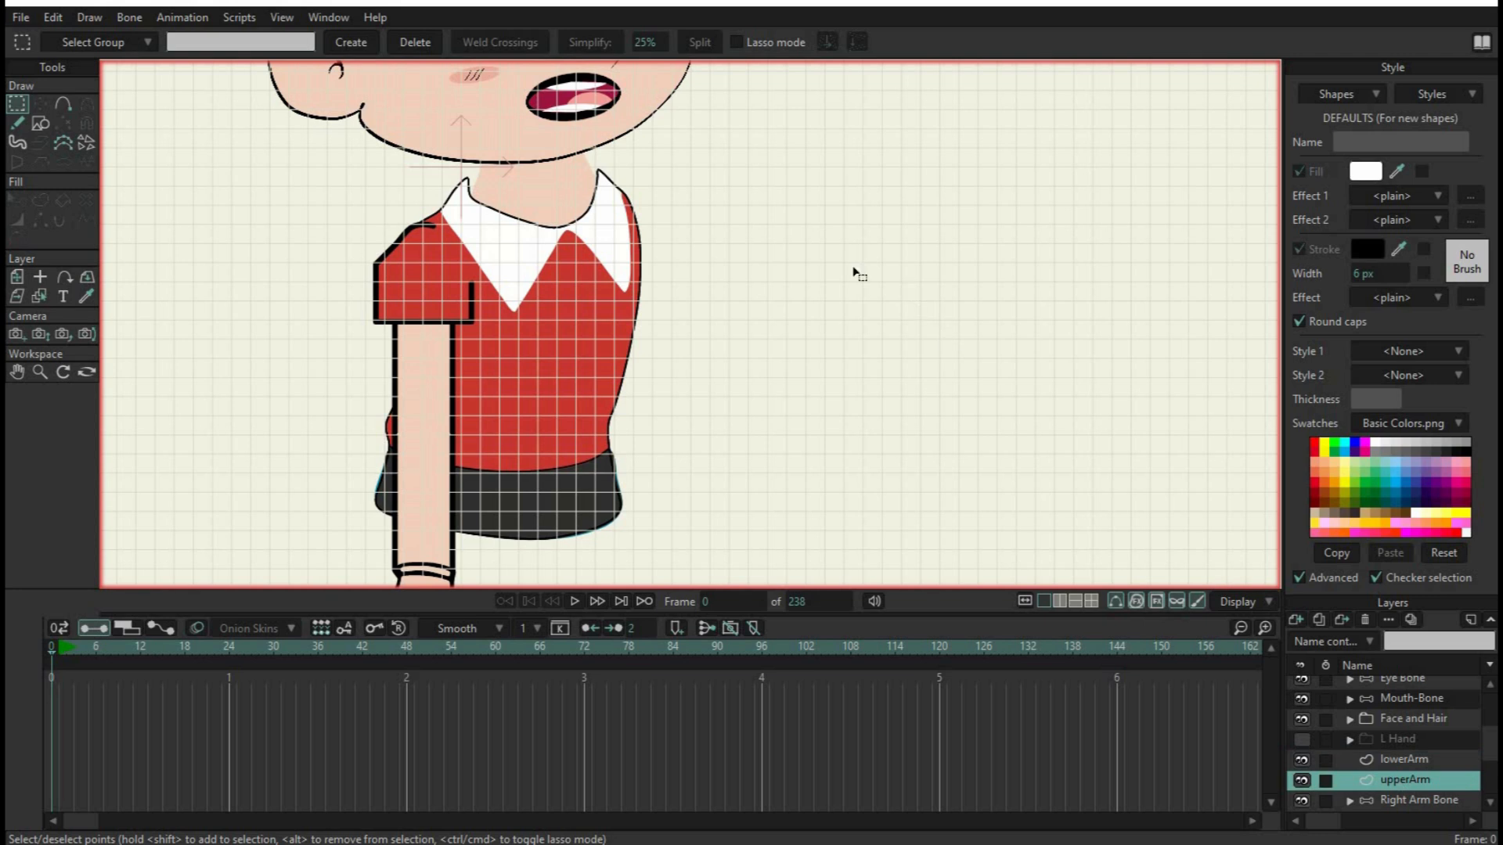
{"action": "left_click", "coordinate": [39, 124]}
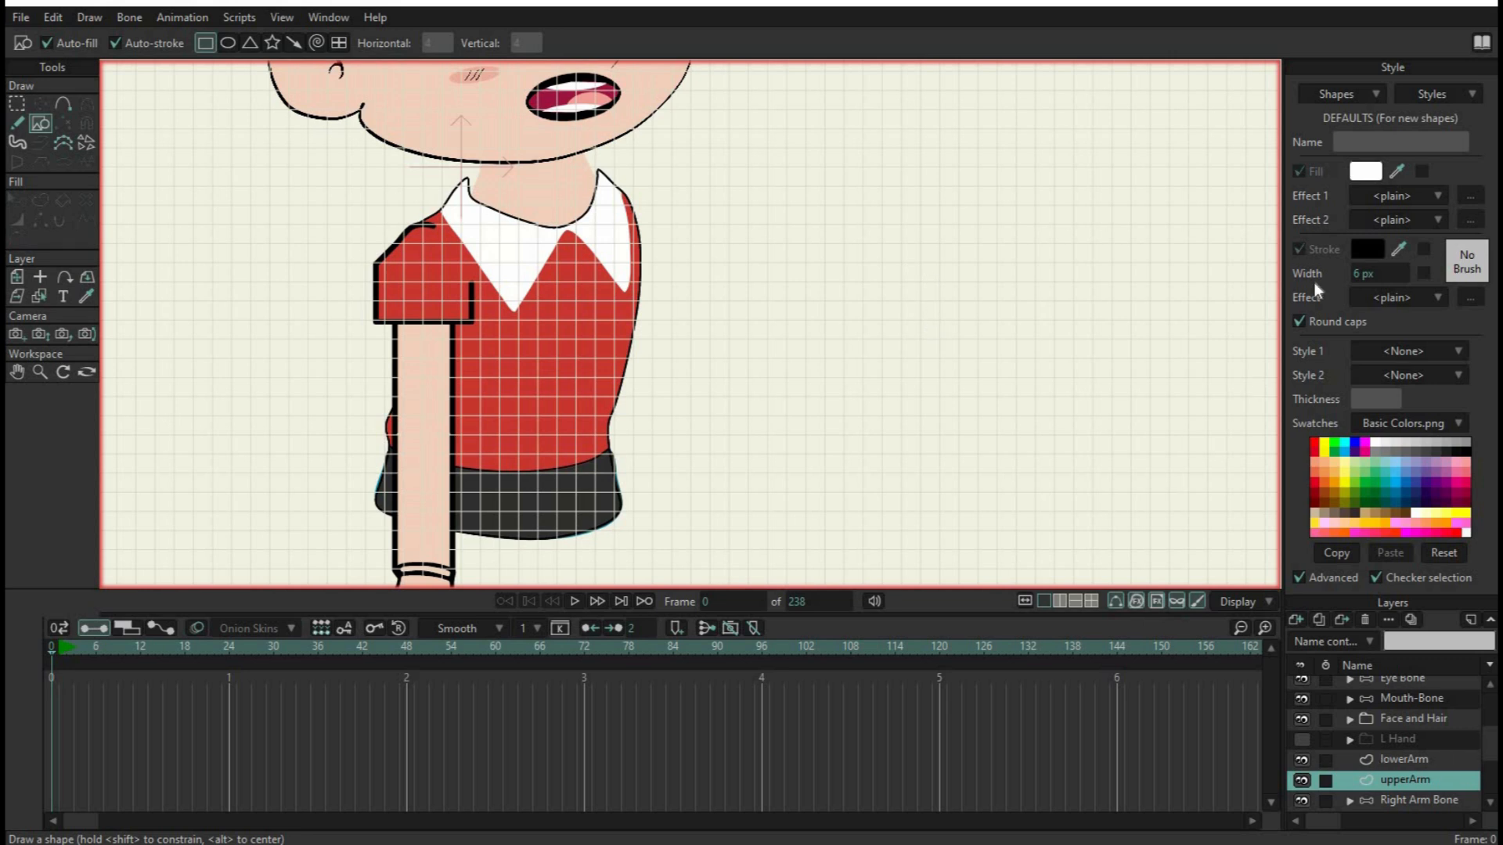
{"action": "left_click", "coordinate": [1370, 177]}
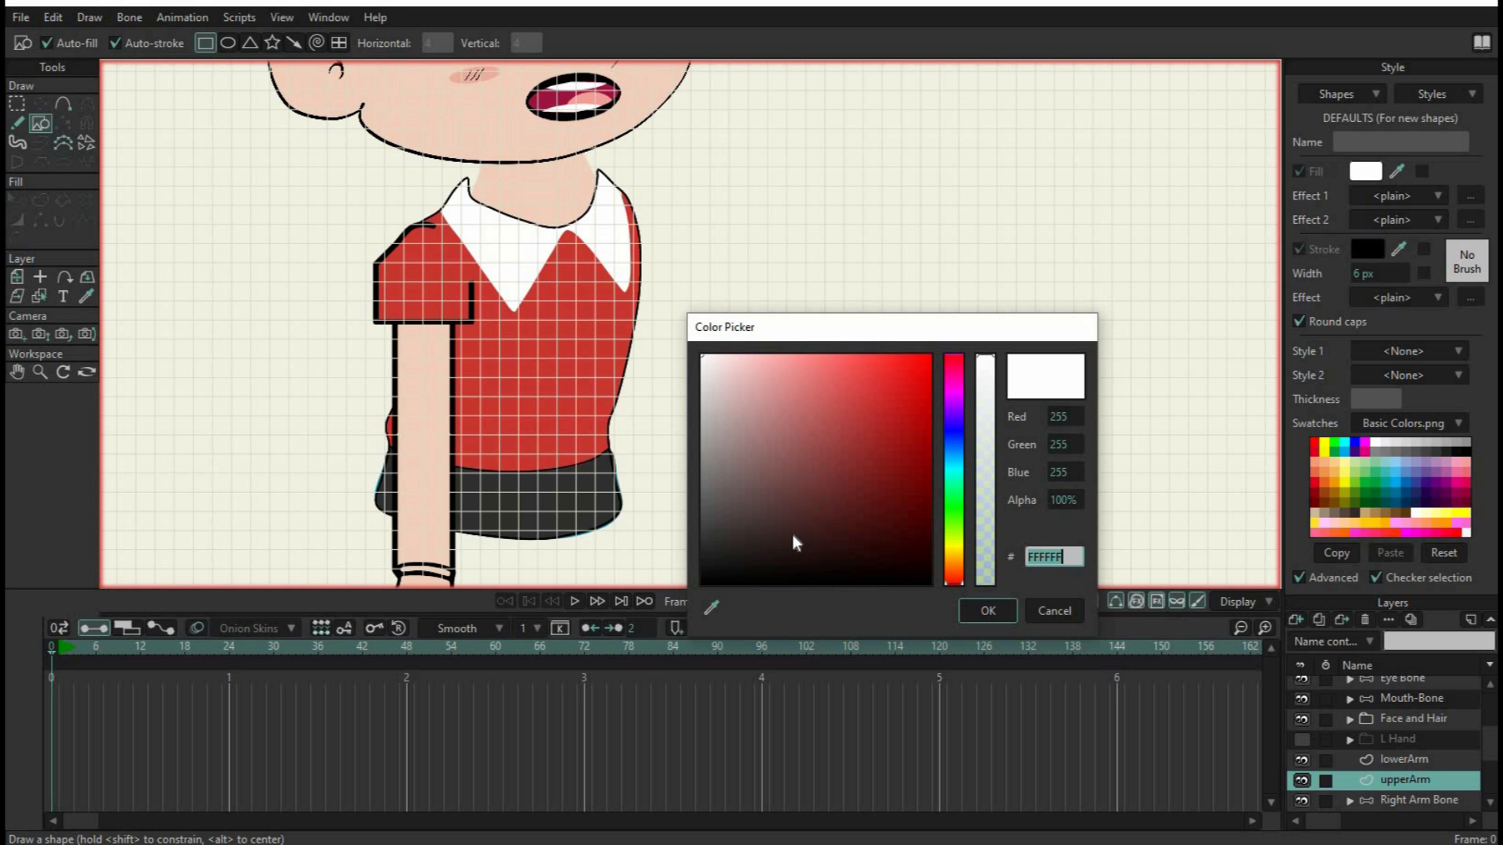
{"action": "left_click", "coordinate": [464, 115]}
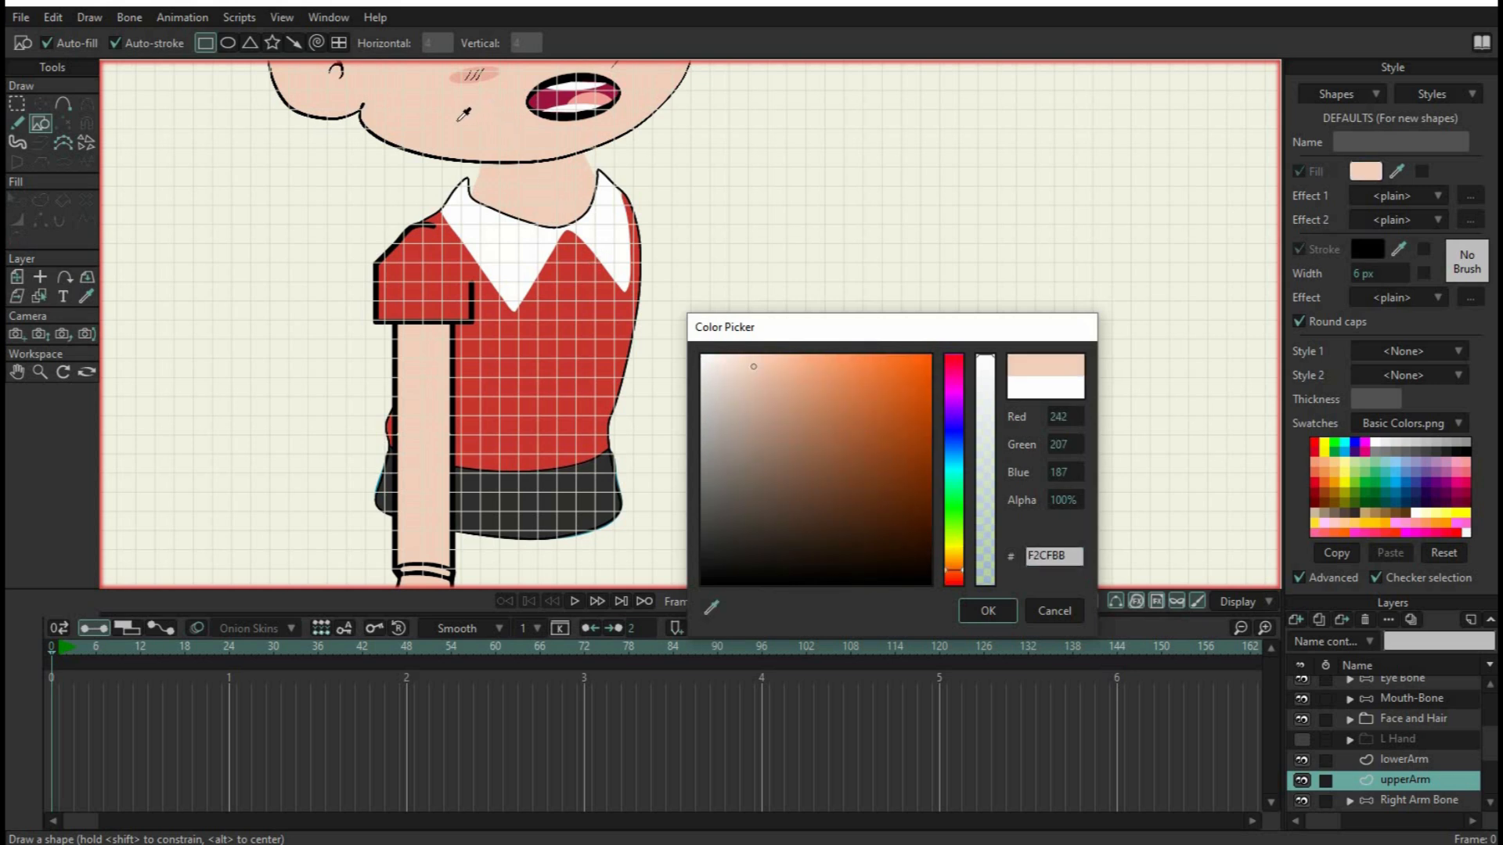
{"action": "left_click", "coordinate": [988, 611]}
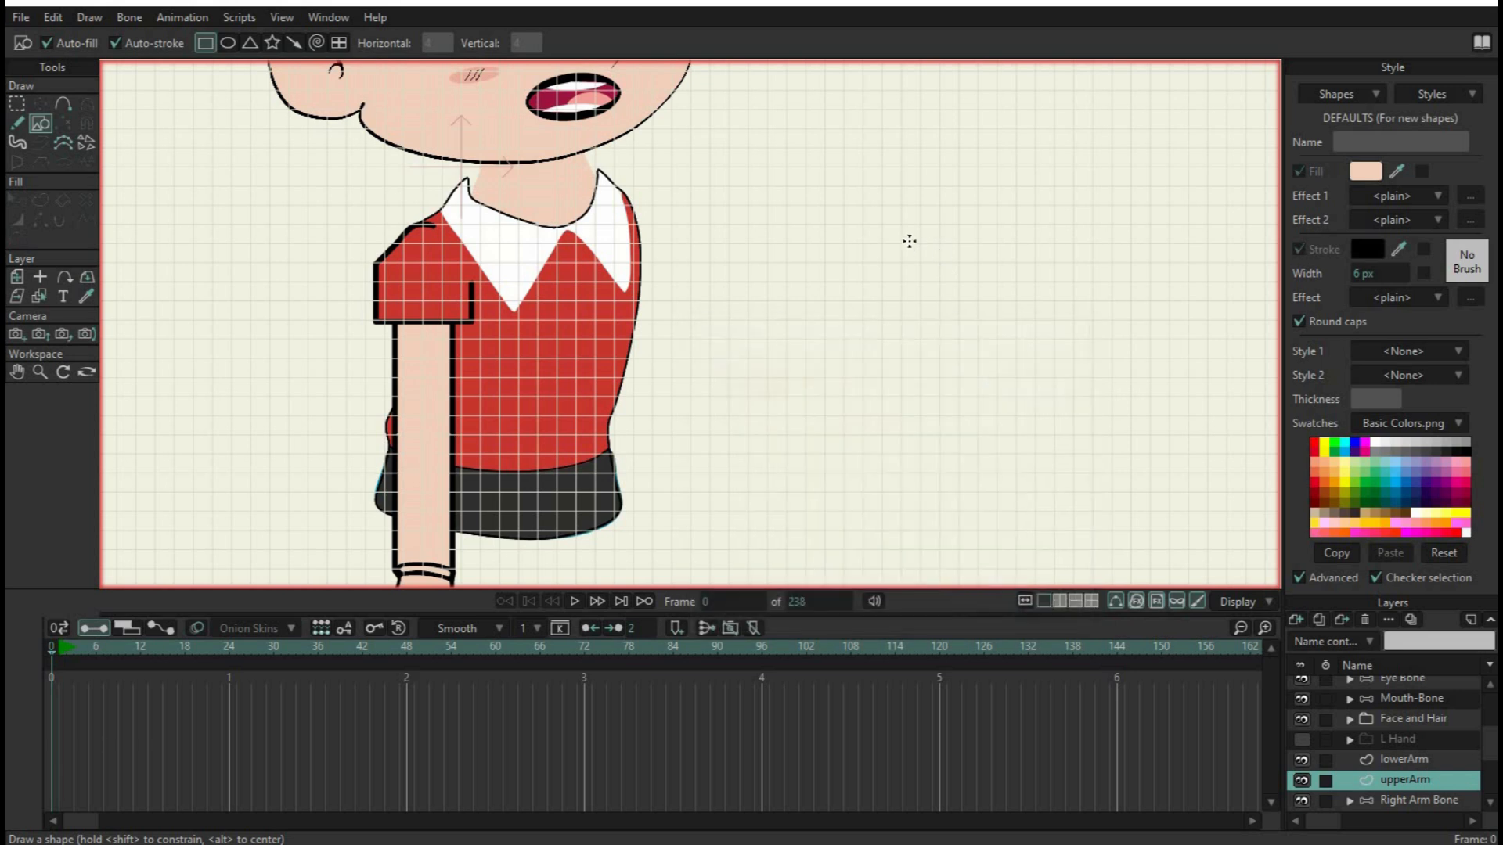
{"action": "left_click_drag", "start_coordinate": [900, 225], "coordinate": [959, 419]}
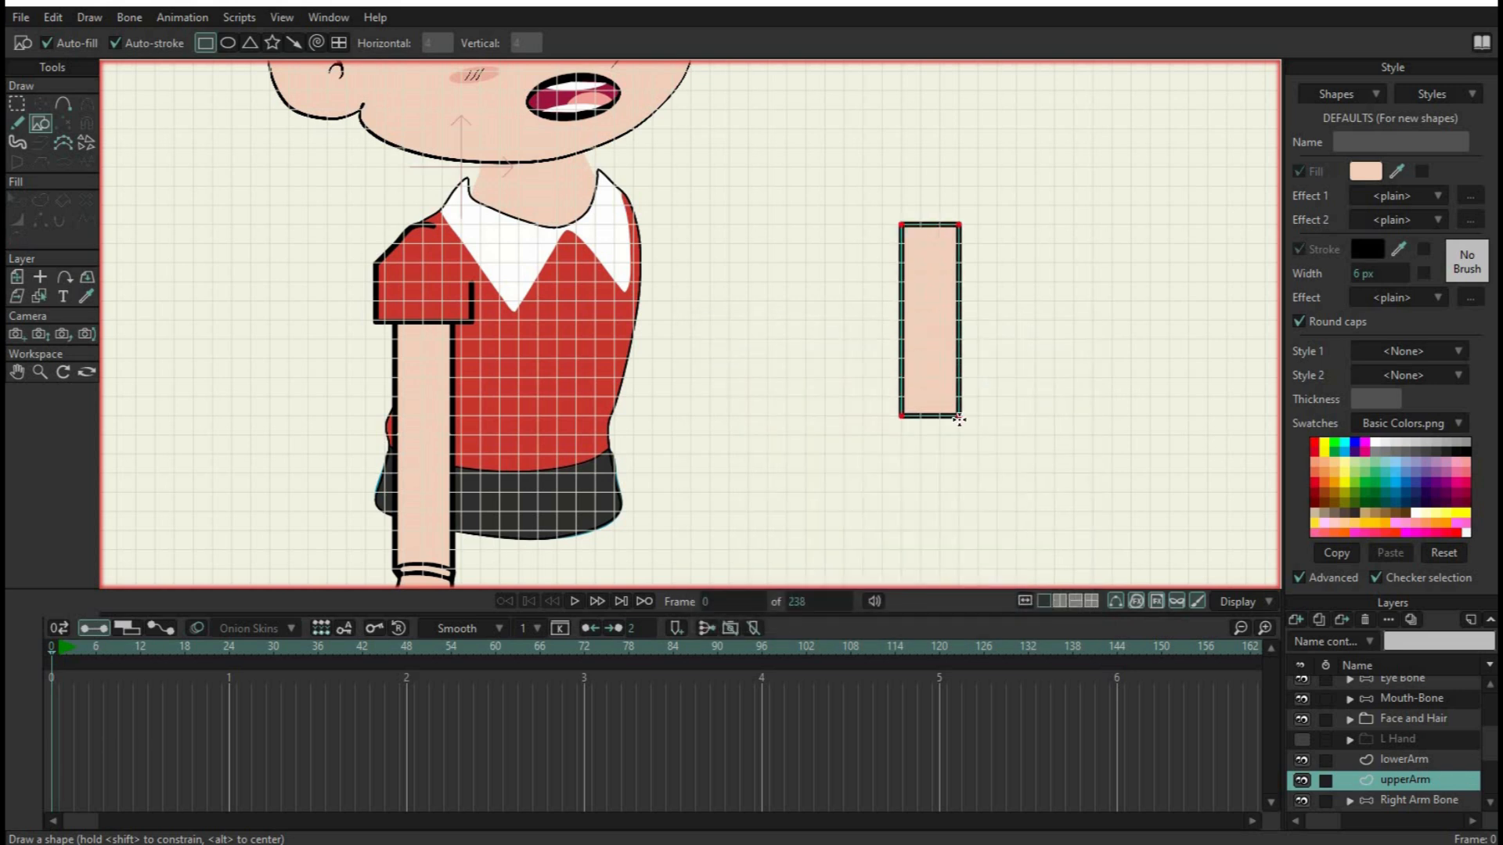
Draw a sleeve rectangle about 5 by 4 grid squares over the upper arm's top, filled with the shirt's red CA3831
{"action": "left_click_drag", "start_coordinate": [891, 212], "coordinate": [977, 273]}
{"action": "key", "text": "ctrl+z"}
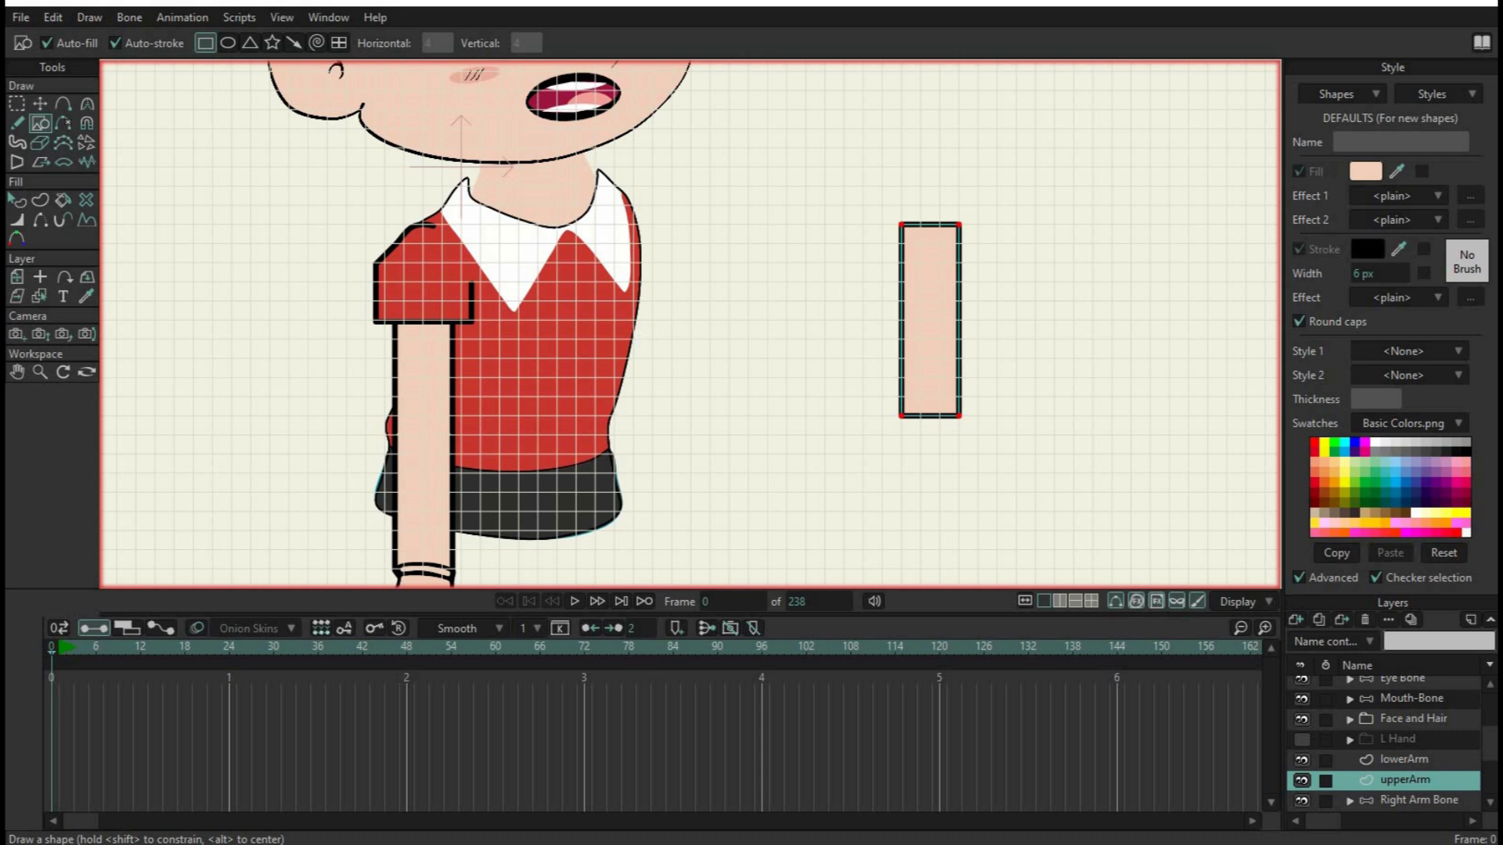
{"action": "left_click", "coordinate": [1365, 171]}
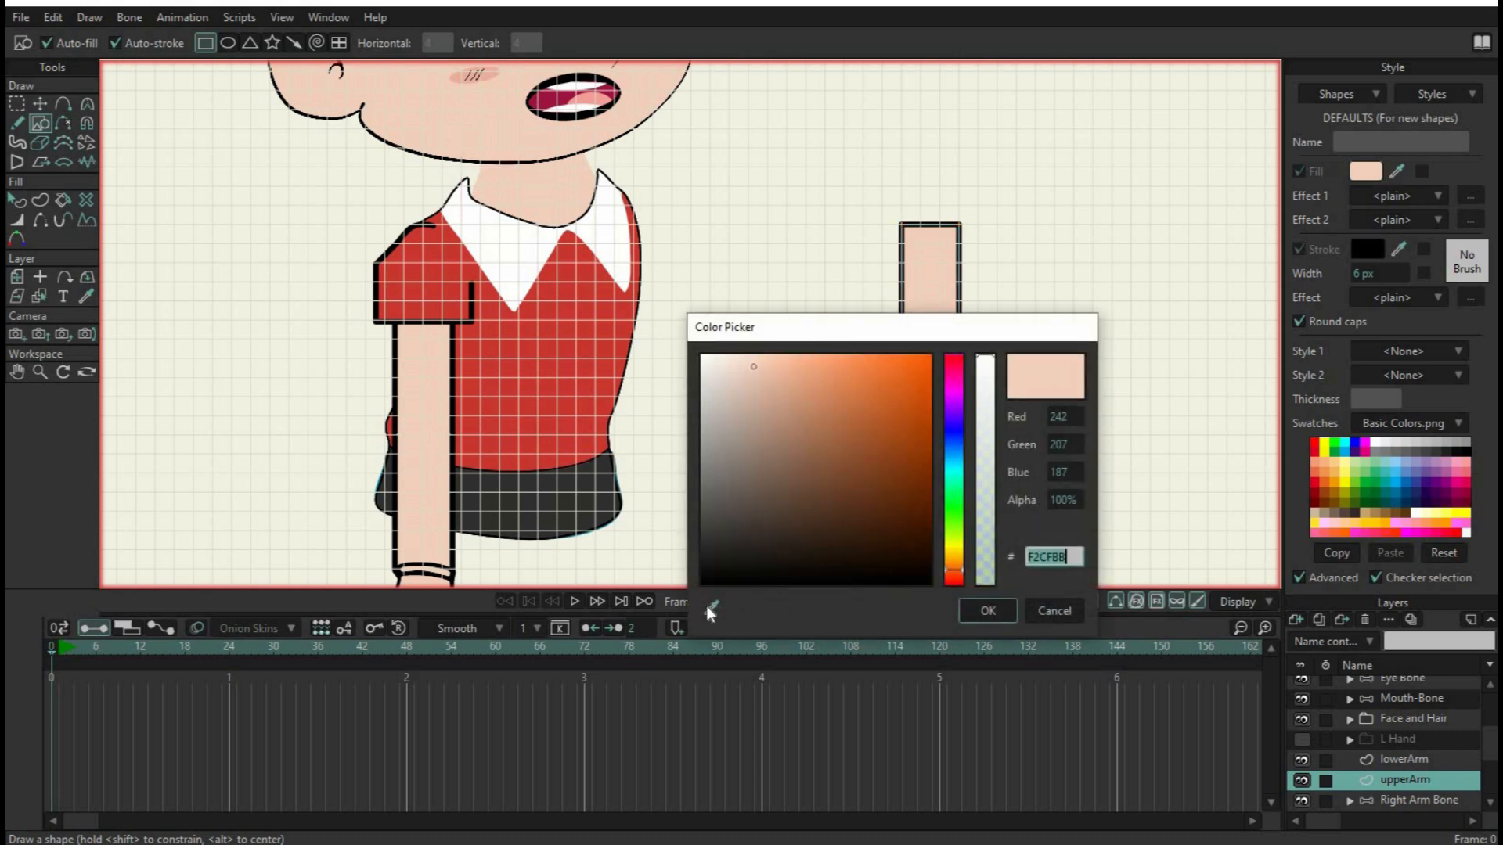
{"action": "left_click_drag", "start_coordinate": [707, 610], "coordinate": [554, 364]}
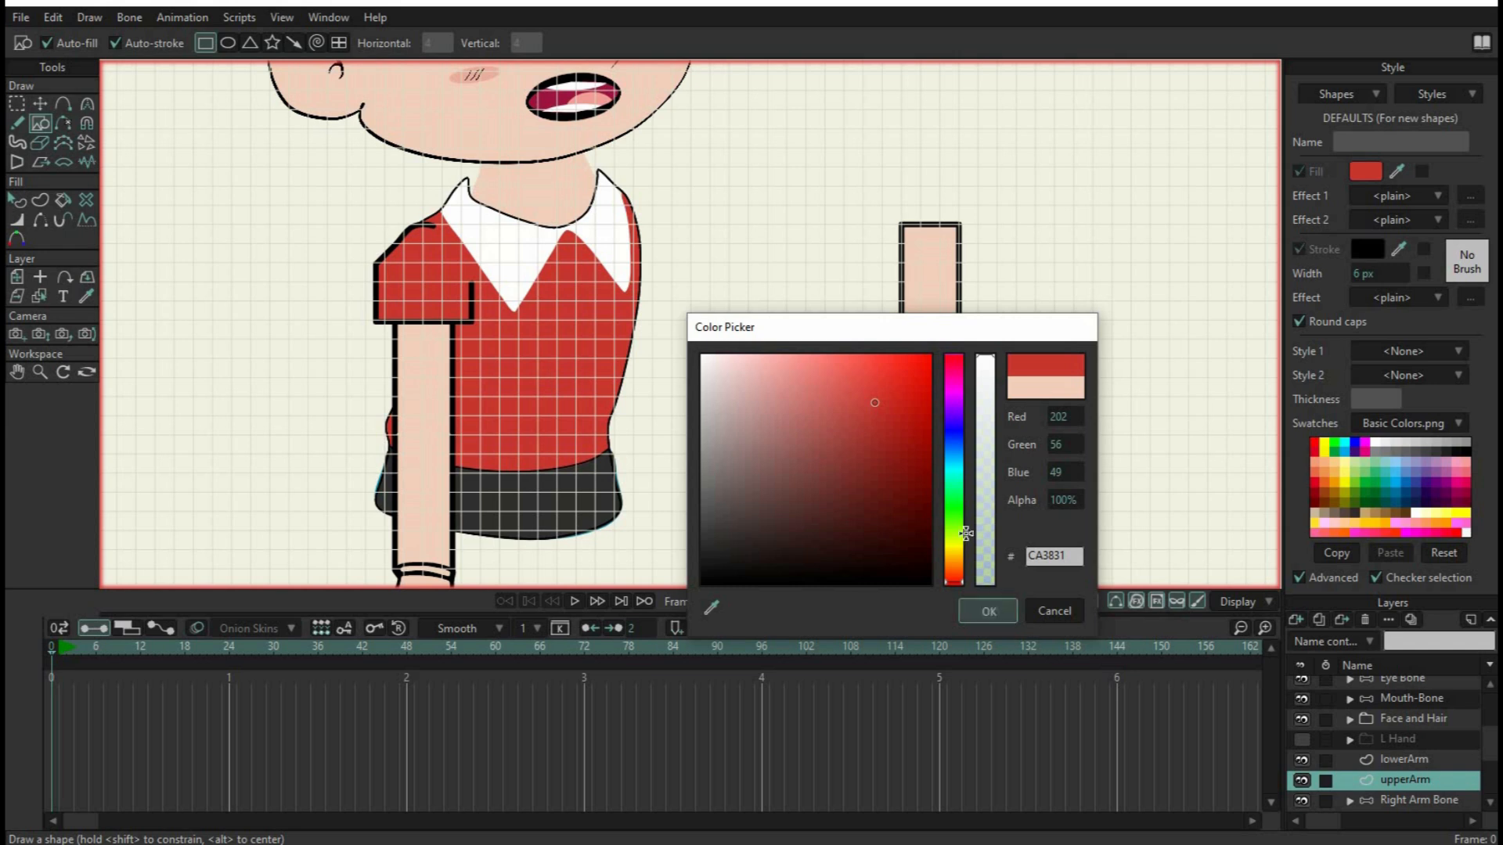
{"action": "key", "text": "Return"}
{"action": "left_click_drag", "start_coordinate": [881, 204], "coordinate": [974, 278]}
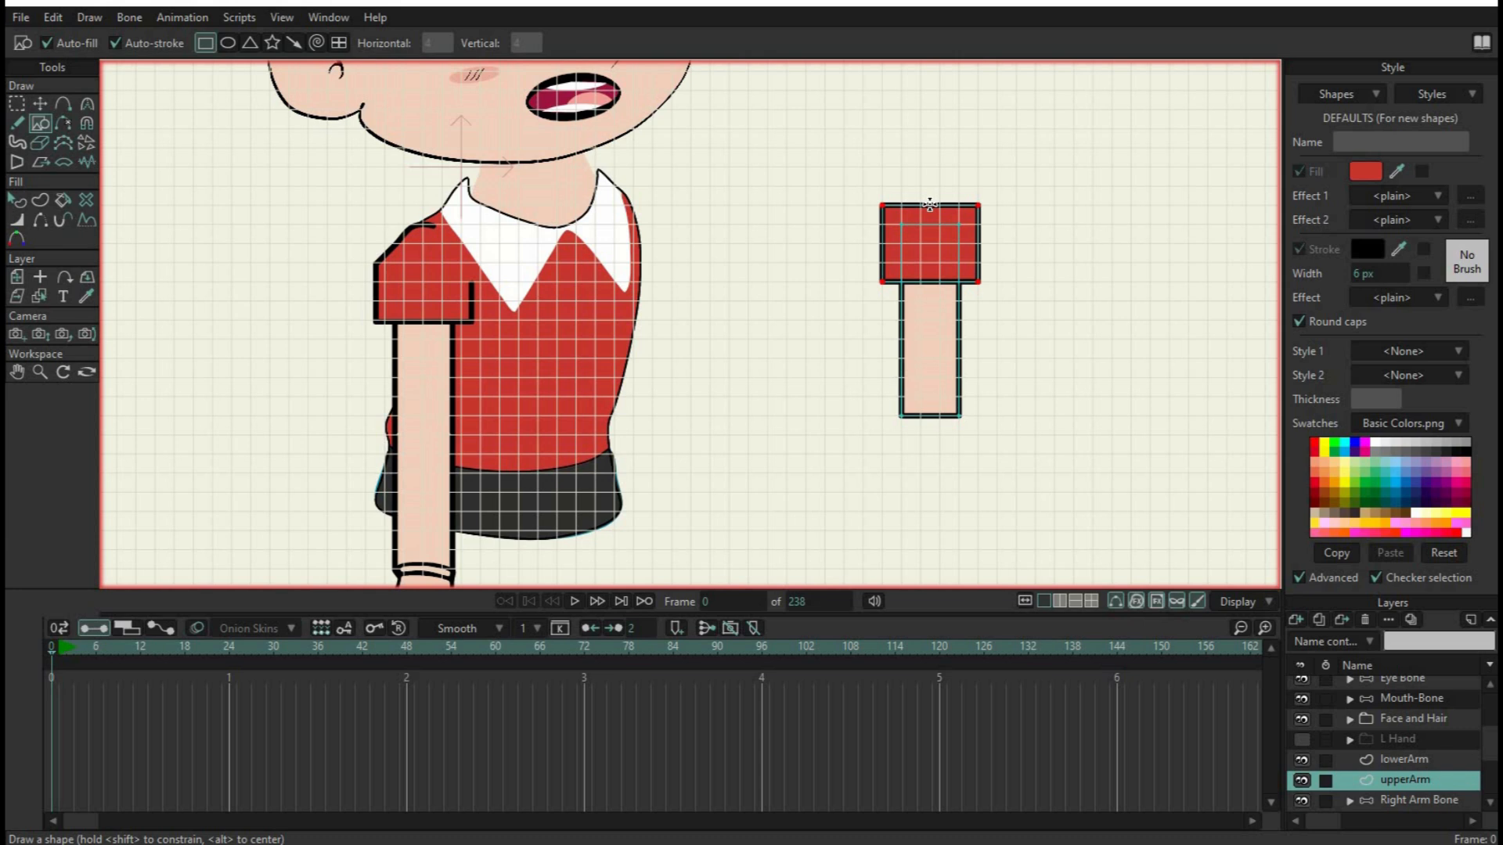
Round the sleeve's top edge and the upper arm's bottom edge by adding points near their middles and moving them outward
{"action": "left_click", "coordinate": [64, 105]}
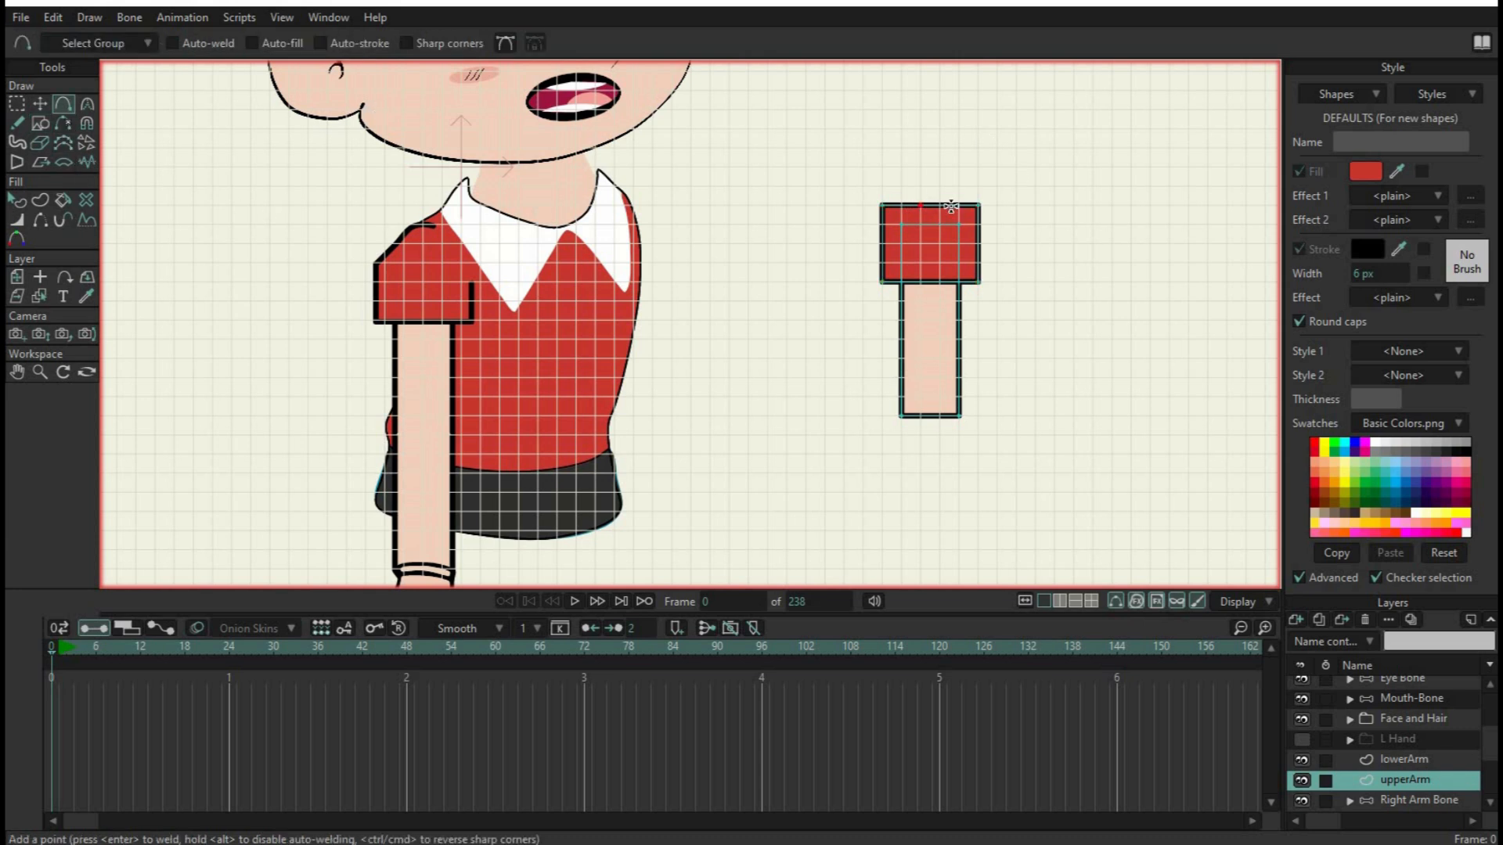
{"action": "left_click", "coordinate": [940, 204]}
{"action": "left_click", "coordinate": [939, 416]}
{"action": "left_click", "coordinate": [39, 106]}
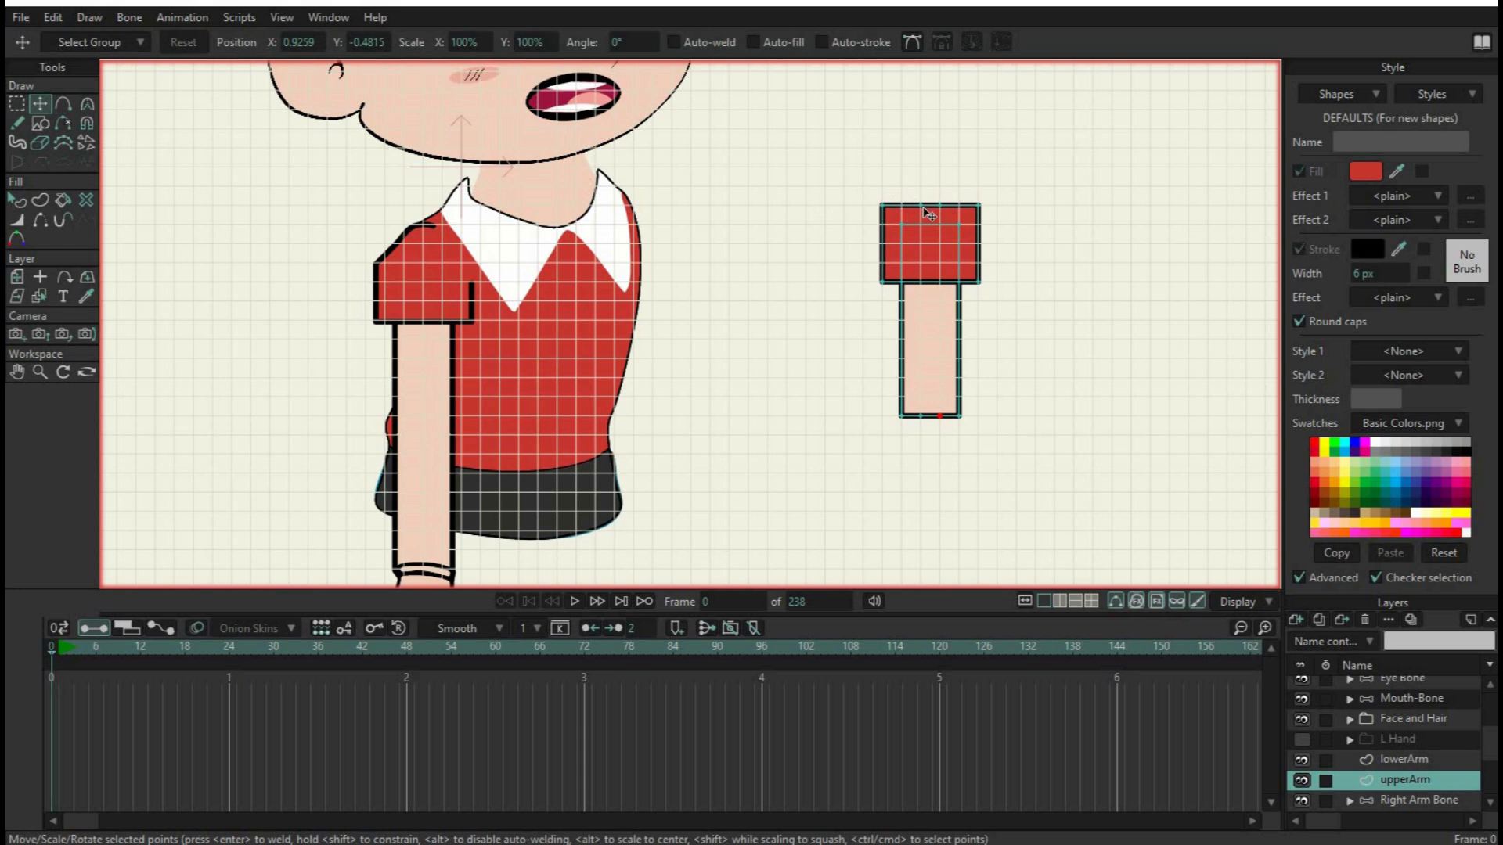
{"action": "left_click_drag", "start_coordinate": [928, 200], "coordinate": [943, 187]}
{"action": "mouse_move", "coordinate": [923, 418]}
{"action": "left_mouse_down"}
{"action": "mouse_move", "coordinate": [924, 435]}
{"action": "mouse_move", "coordinate": [942, 433]}
{"action": "left_mouse_up"}
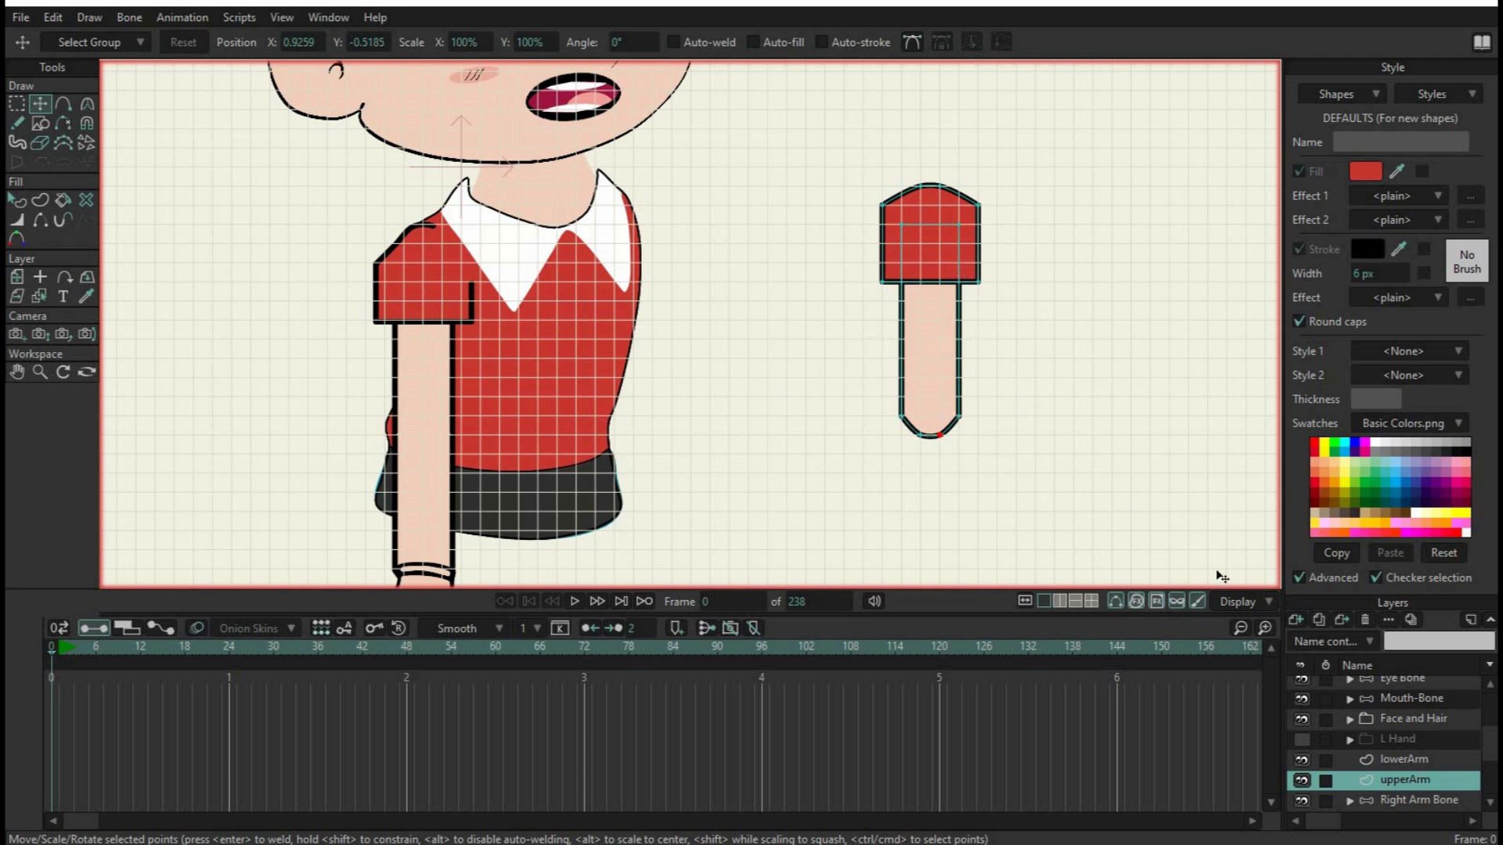
On the lowerArm layer, draw a skin-coloured F2CFBB rectangle about 3 by 7 grid squares below the upper arm
{"action": "left_click", "coordinate": [1407, 758]}
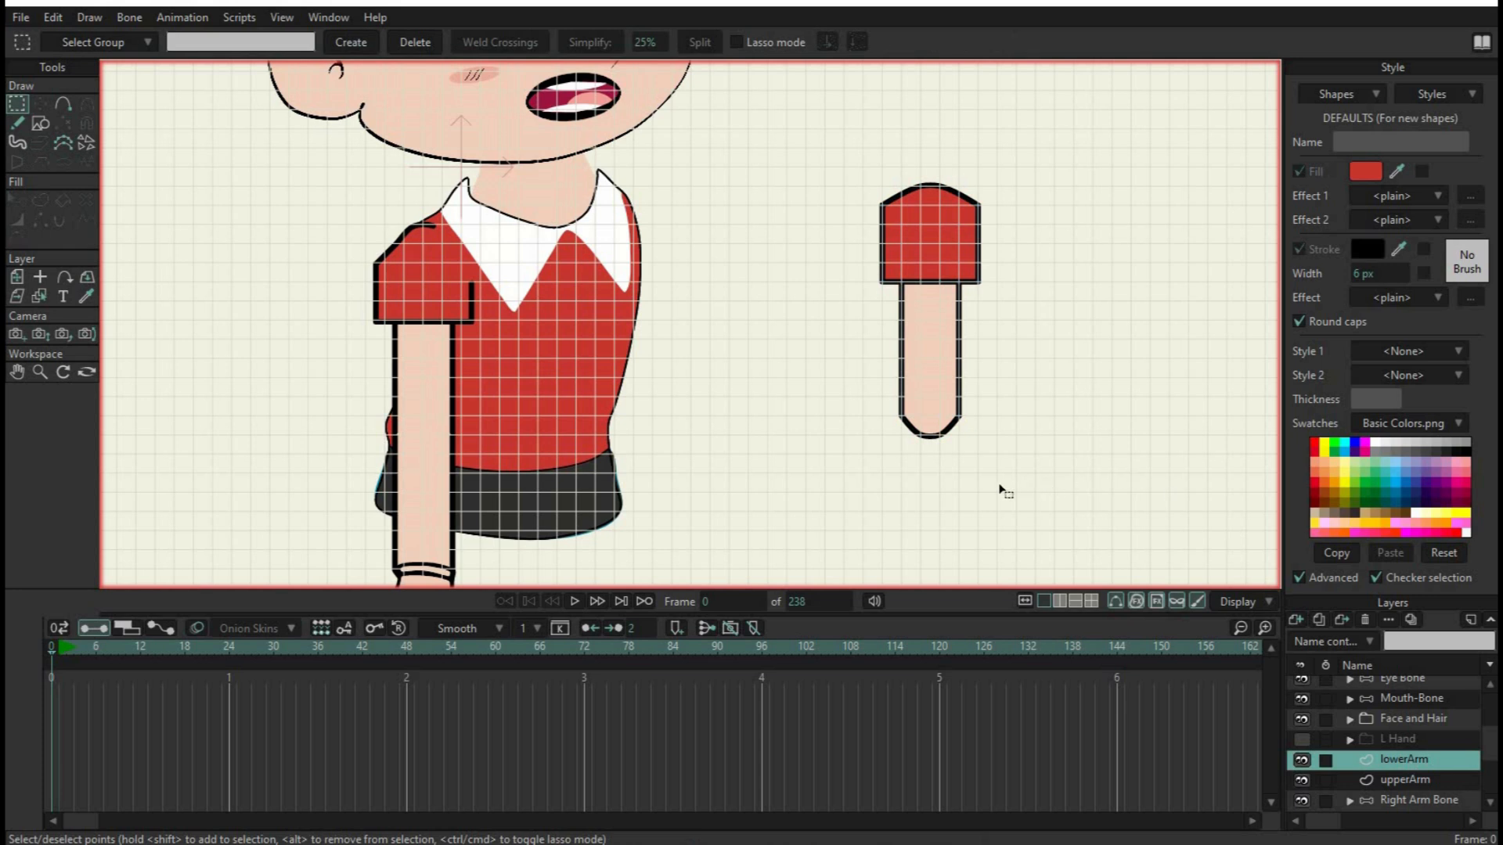
{"action": "left_click", "coordinate": [41, 122]}
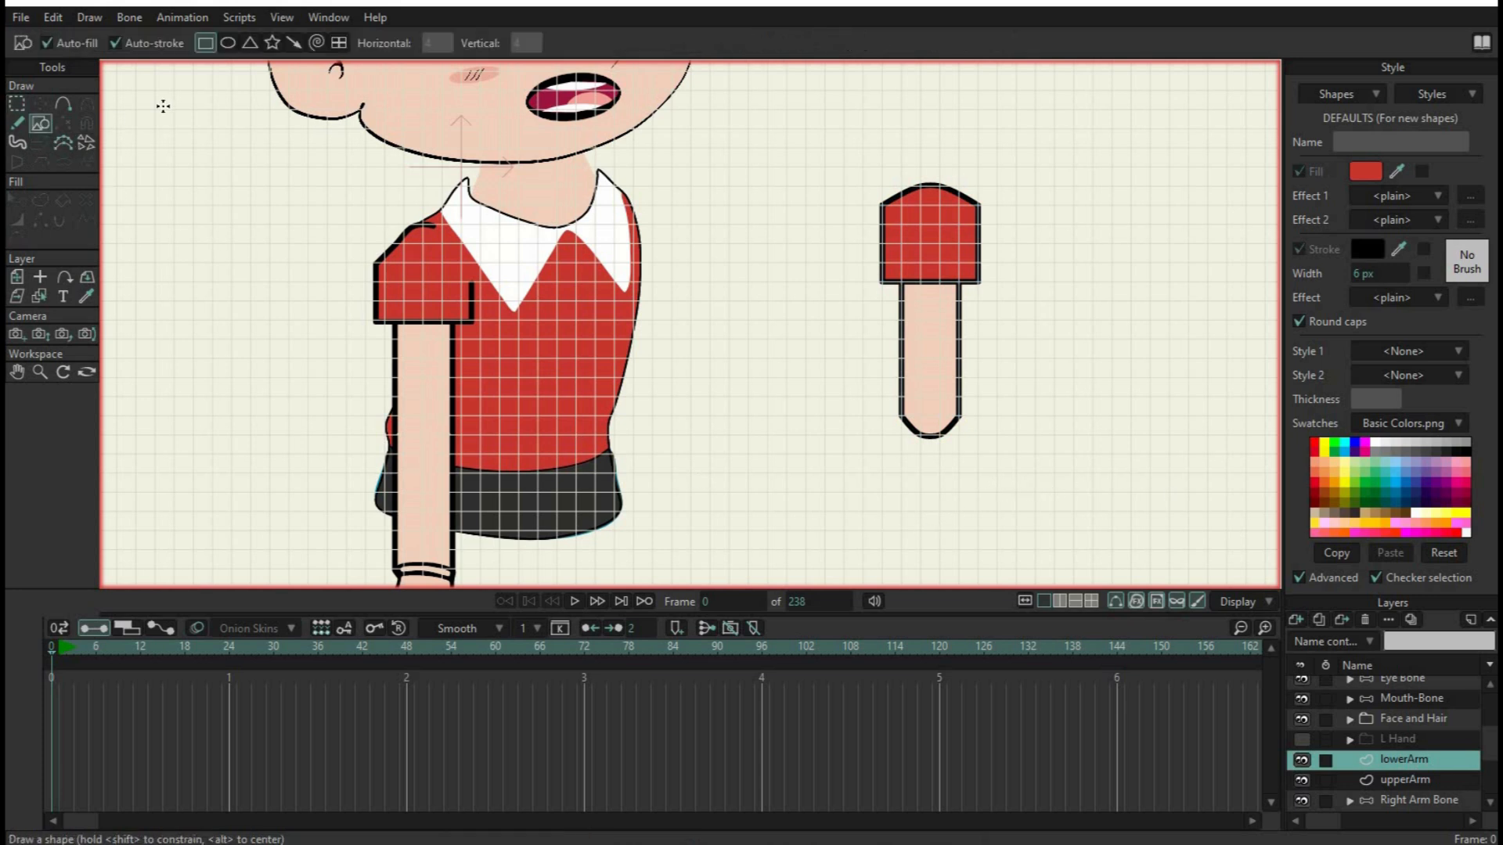
{"action": "left_click", "coordinate": [206, 43]}
{"action": "mouse_move", "coordinate": [916, 470]}
{"action": "left_mouse_down"}
{"action": "mouse_move", "coordinate": [961, 501]}
{"action": "mouse_move", "coordinate": [983, 560]}
{"action": "left_mouse_up"}
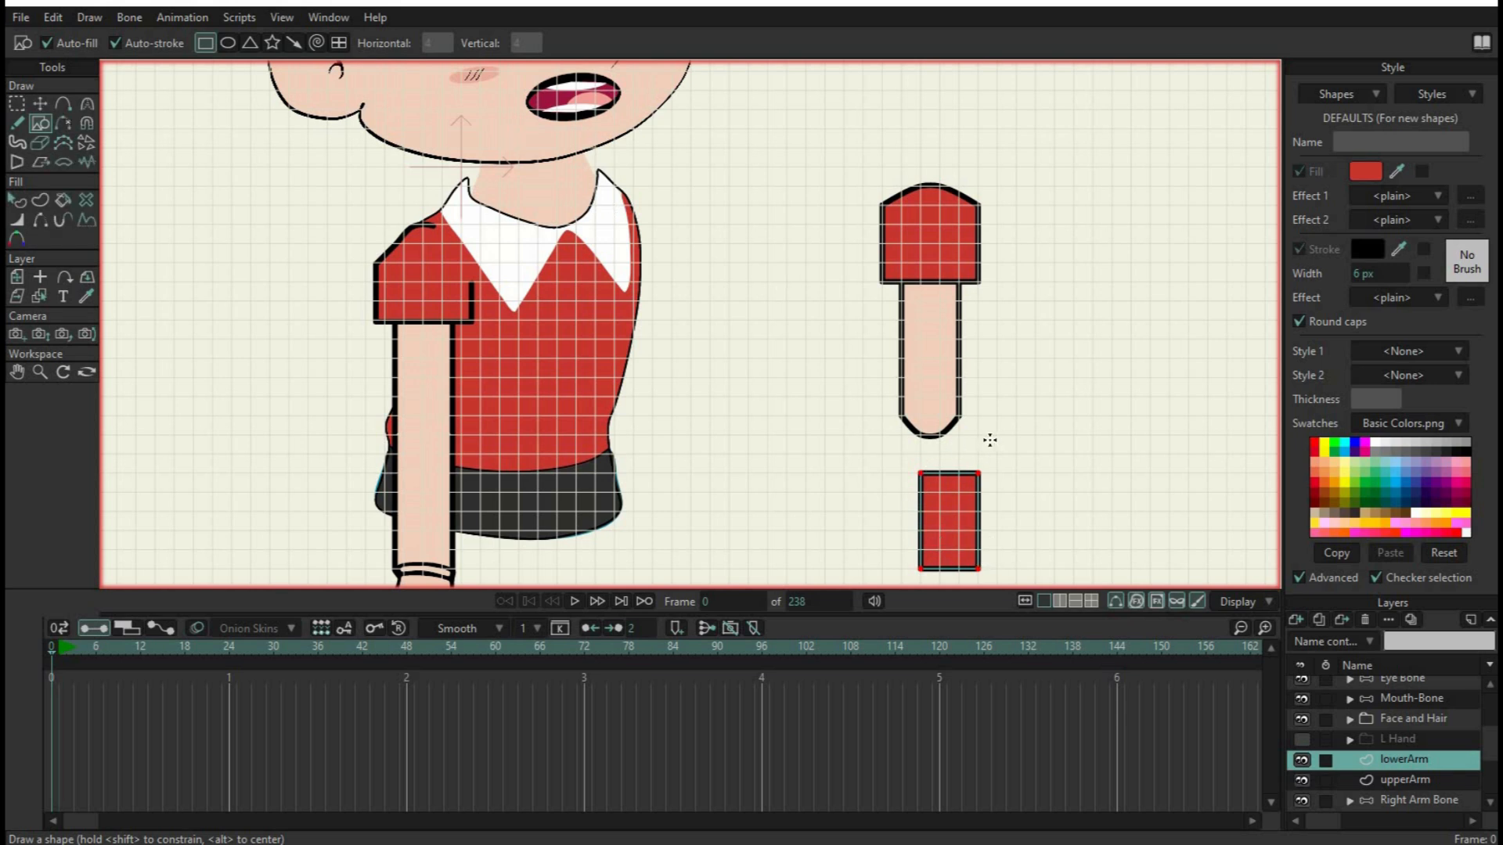
{"action": "key", "text": "ctrl+z"}
{"action": "left_click", "coordinate": [1370, 172]}
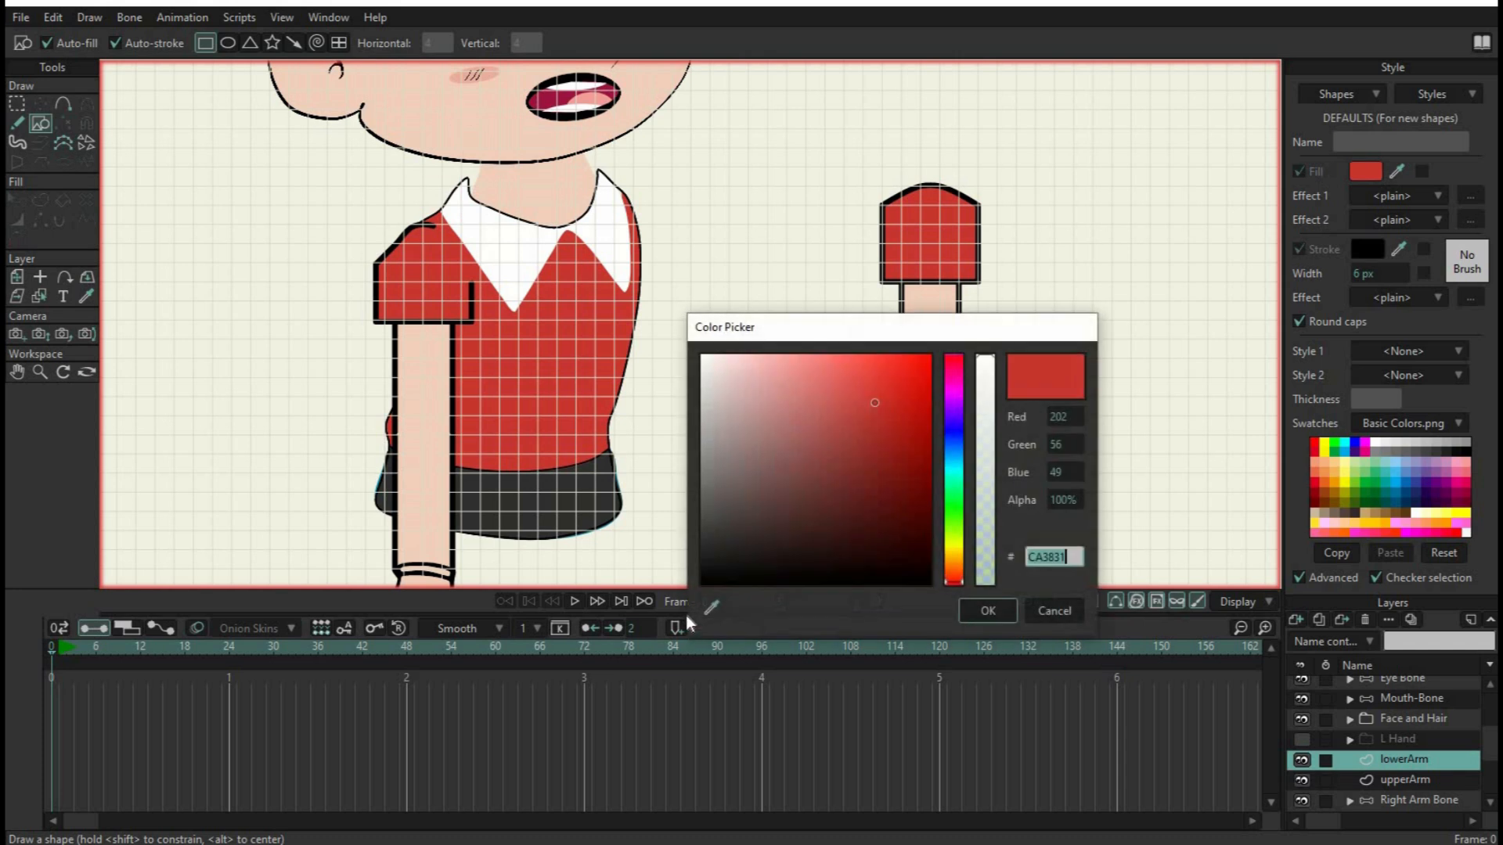
{"action": "left_click_drag", "start_coordinate": [715, 564], "coordinate": [495, 118]}
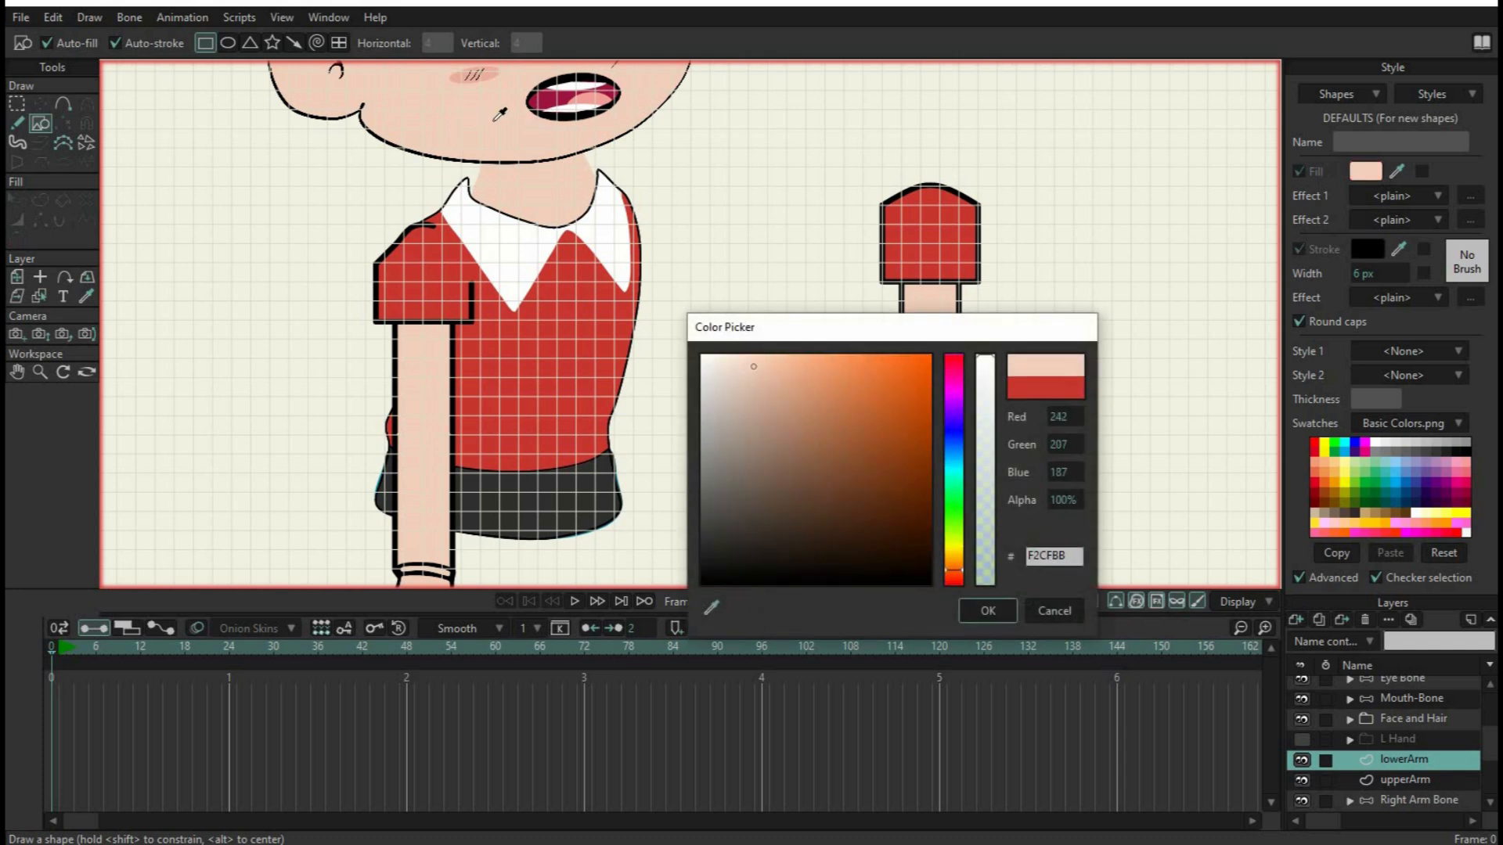
{"action": "left_click", "coordinate": [991, 618]}
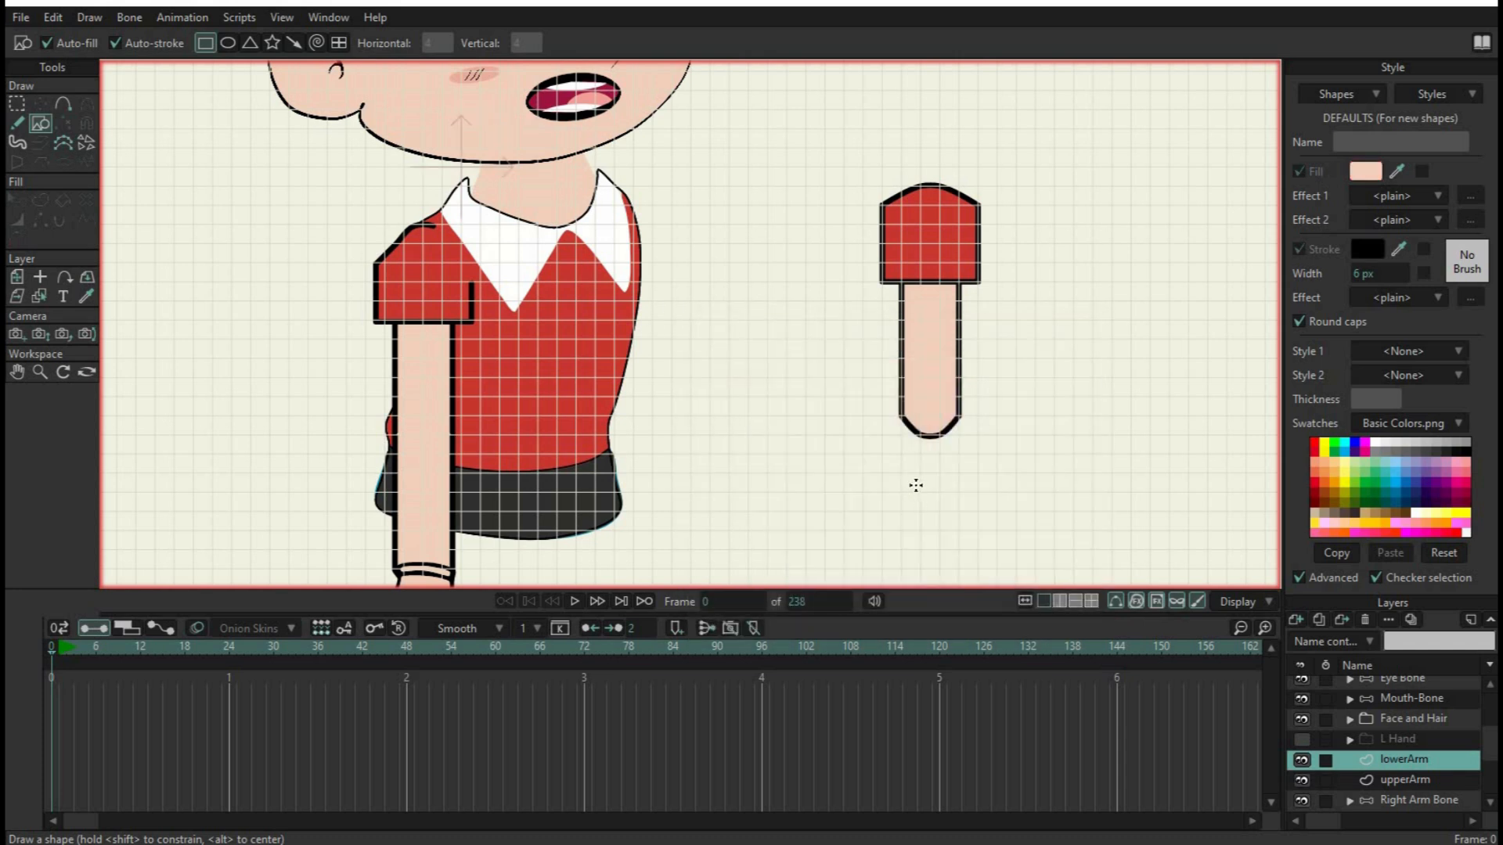
{"action": "mouse_move", "coordinate": [900, 473]}
{"action": "left_mouse_down"}
{"action": "mouse_move", "coordinate": [957, 528]}
{"action": "mouse_move", "coordinate": [959, 607]}
{"action": "left_mouse_up"}
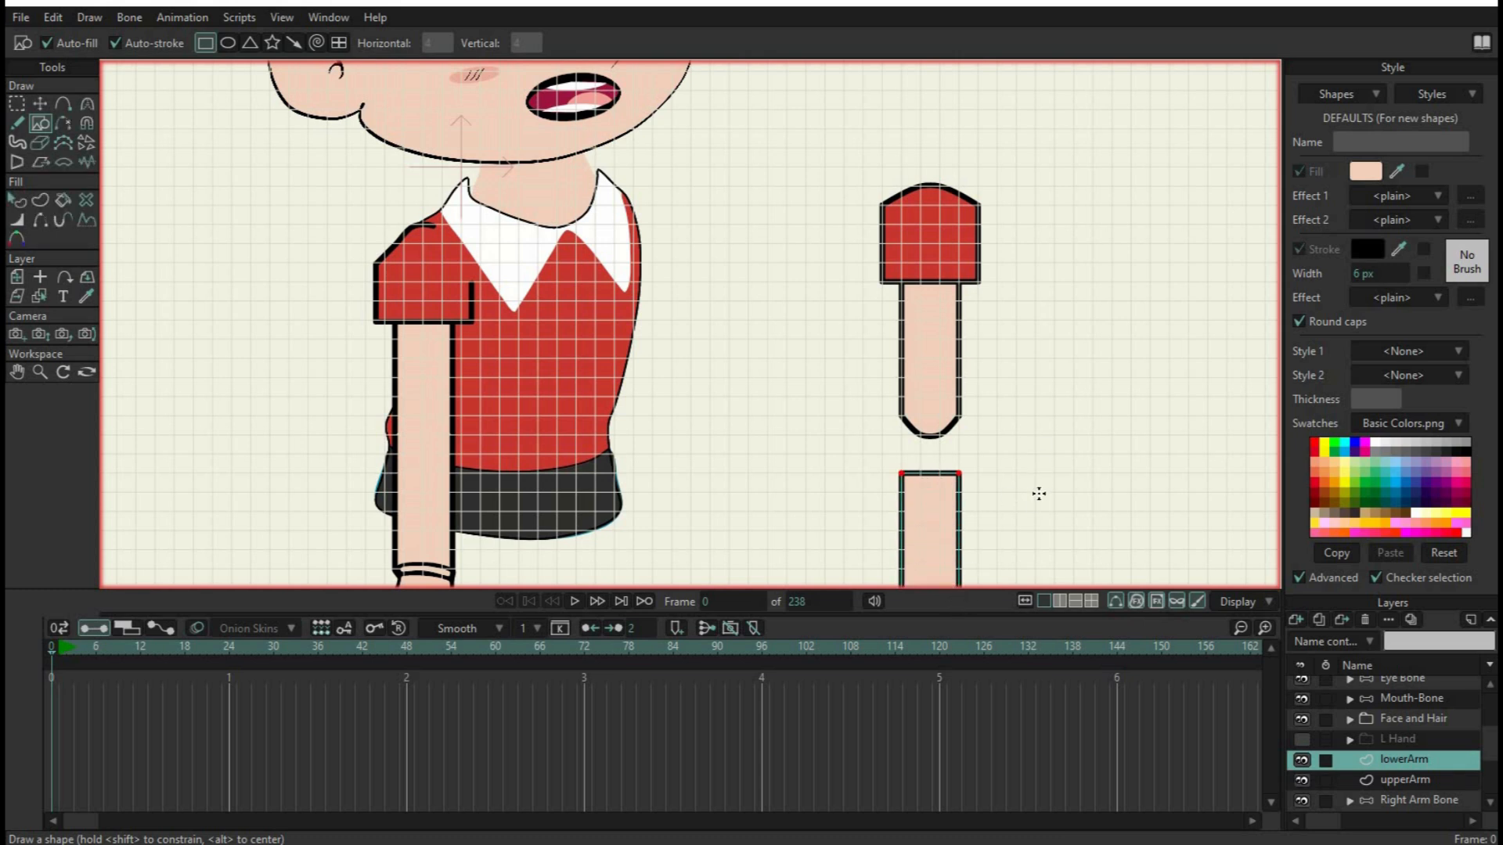
Round both ends of the lower arm by adding points near the middles of its top and bottom edges and moving them outward
{"action": "left_click_drag", "start_coordinate": [1035, 470], "coordinate": [1038, 337]}
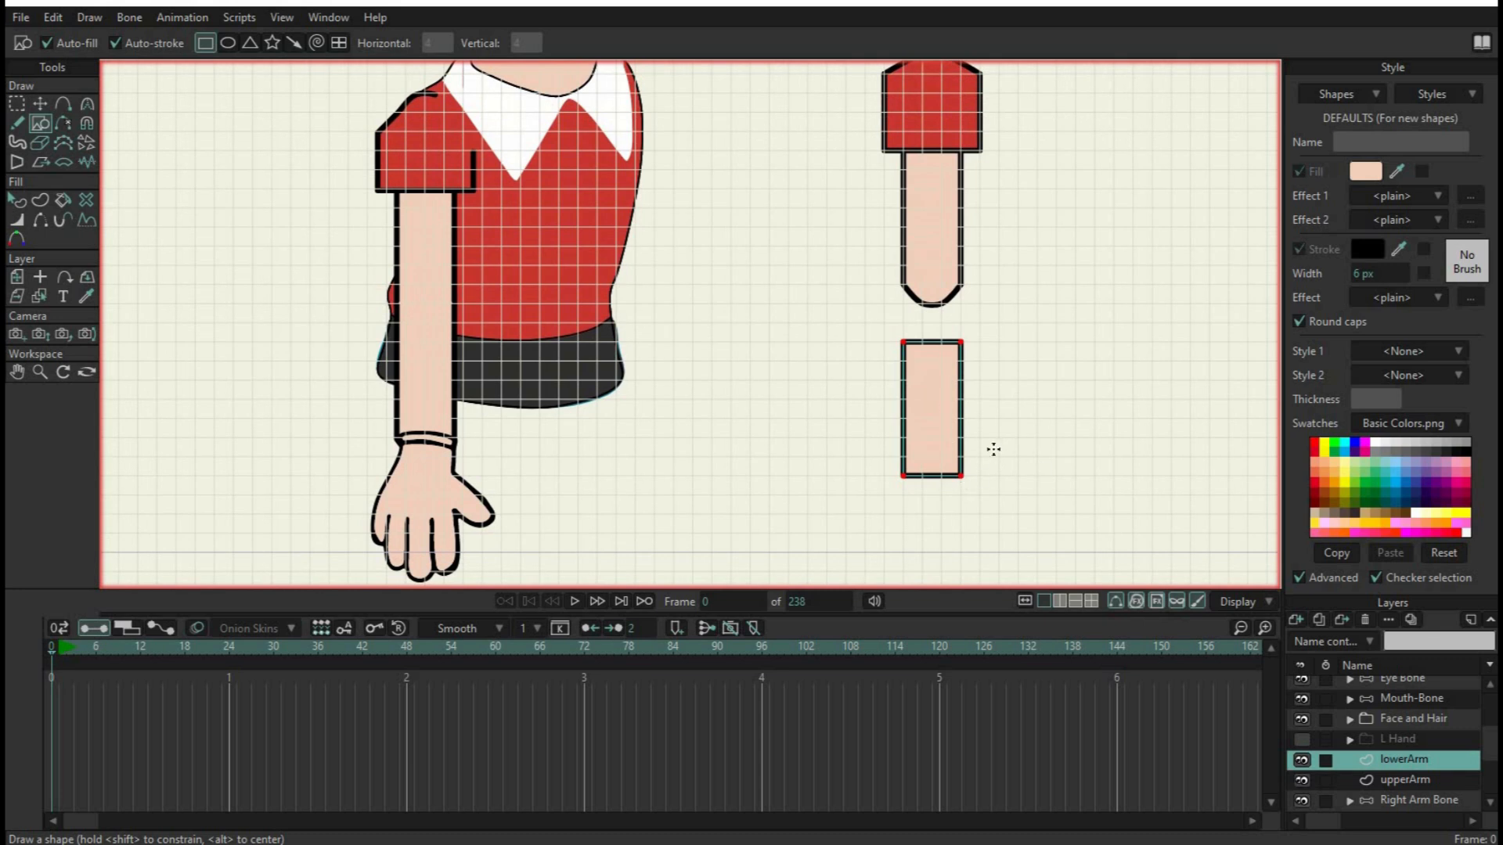
{"action": "left_click", "coordinate": [62, 106]}
{"action": "left_click", "coordinate": [931, 342]}
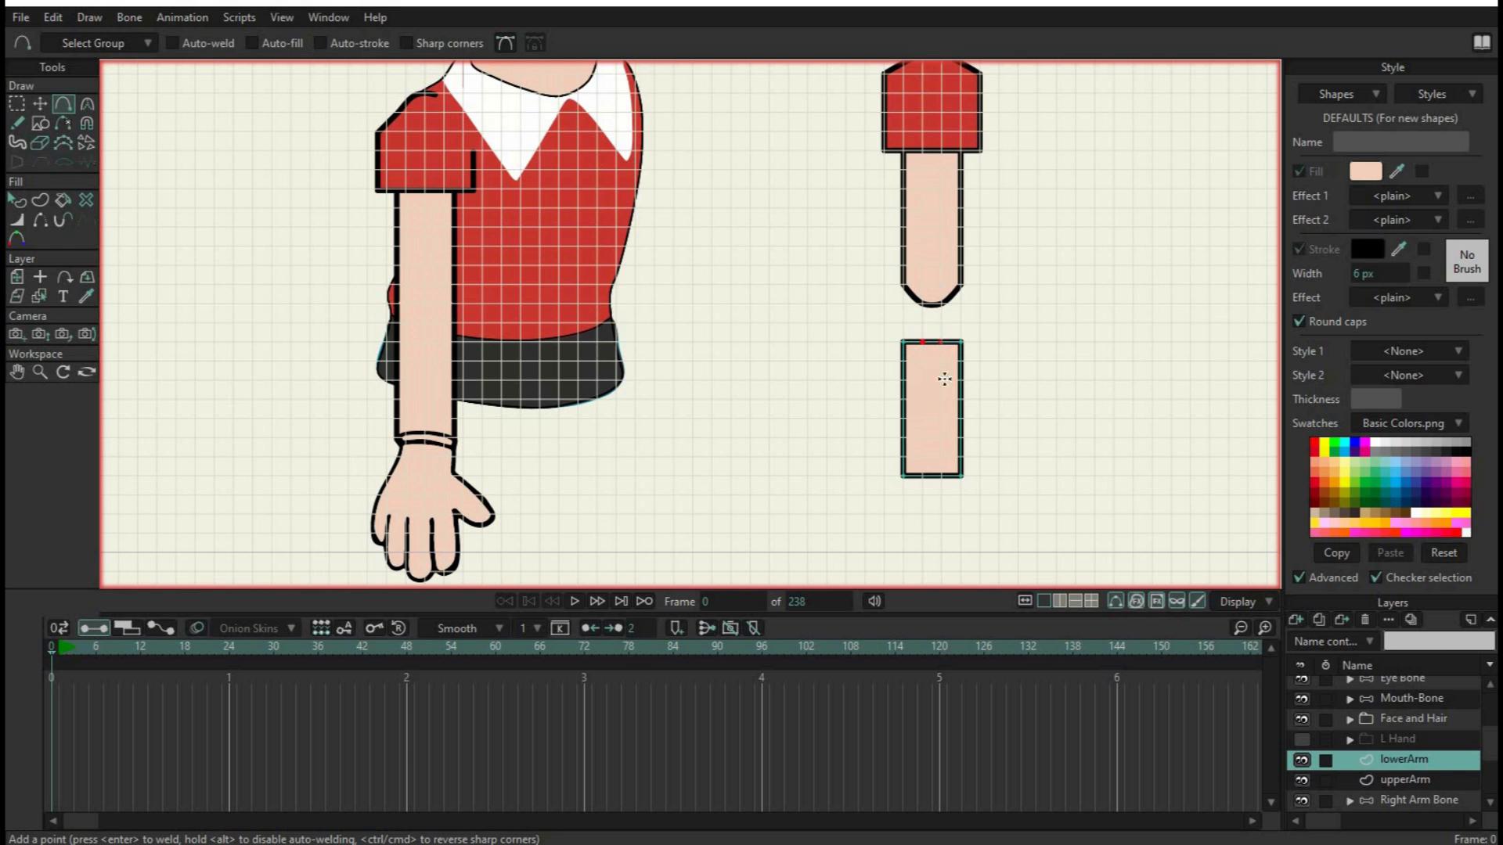
{"action": "left_click", "coordinate": [941, 476]}
{"action": "left_click", "coordinate": [39, 104]}
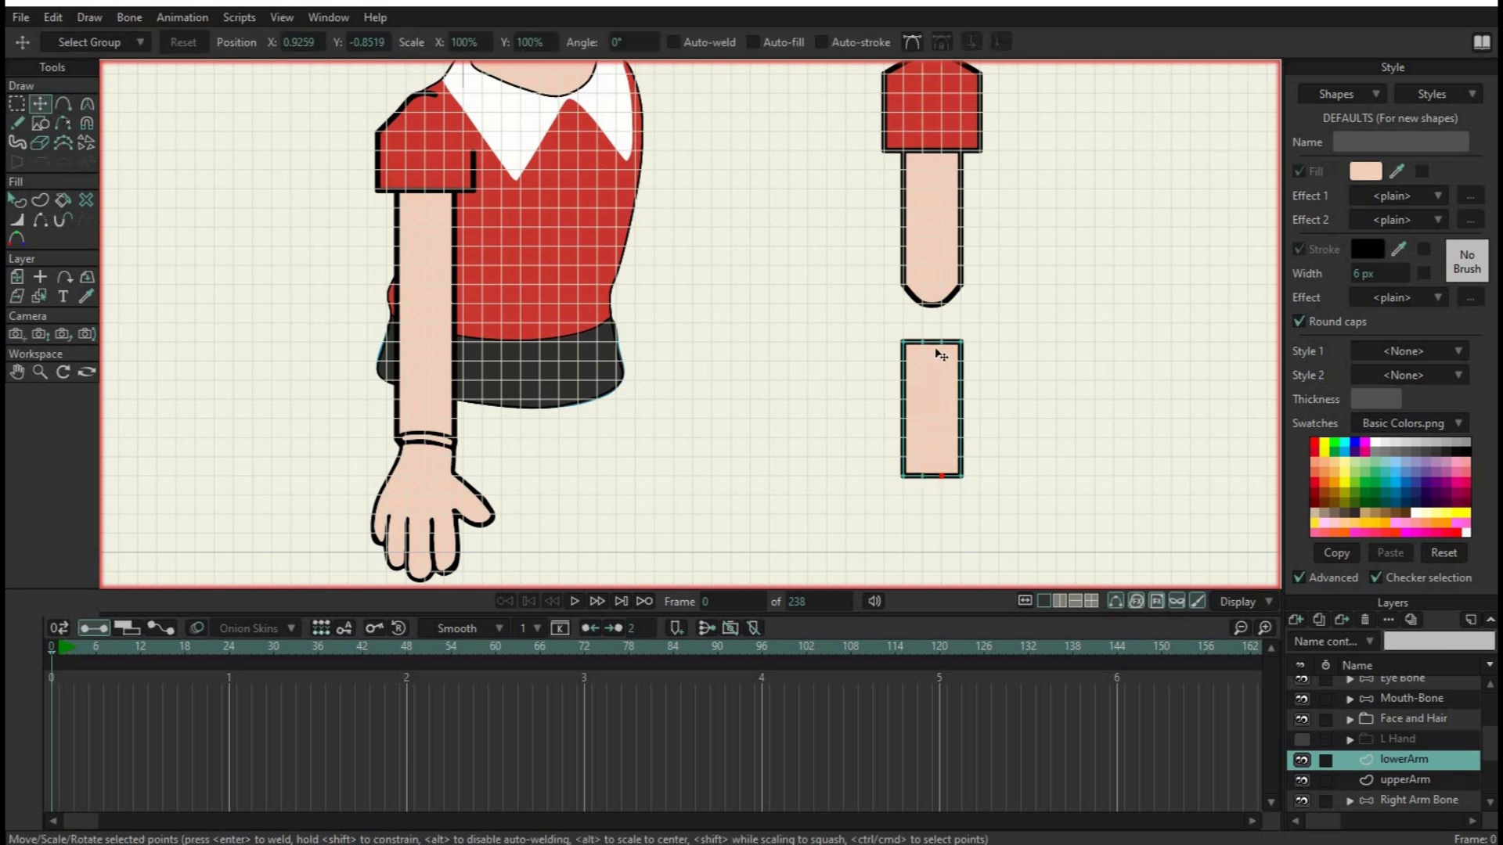
{"action": "left_click_drag", "start_coordinate": [931, 343], "coordinate": [926, 325]}
{"action": "key", "text": "ctrl+z"}
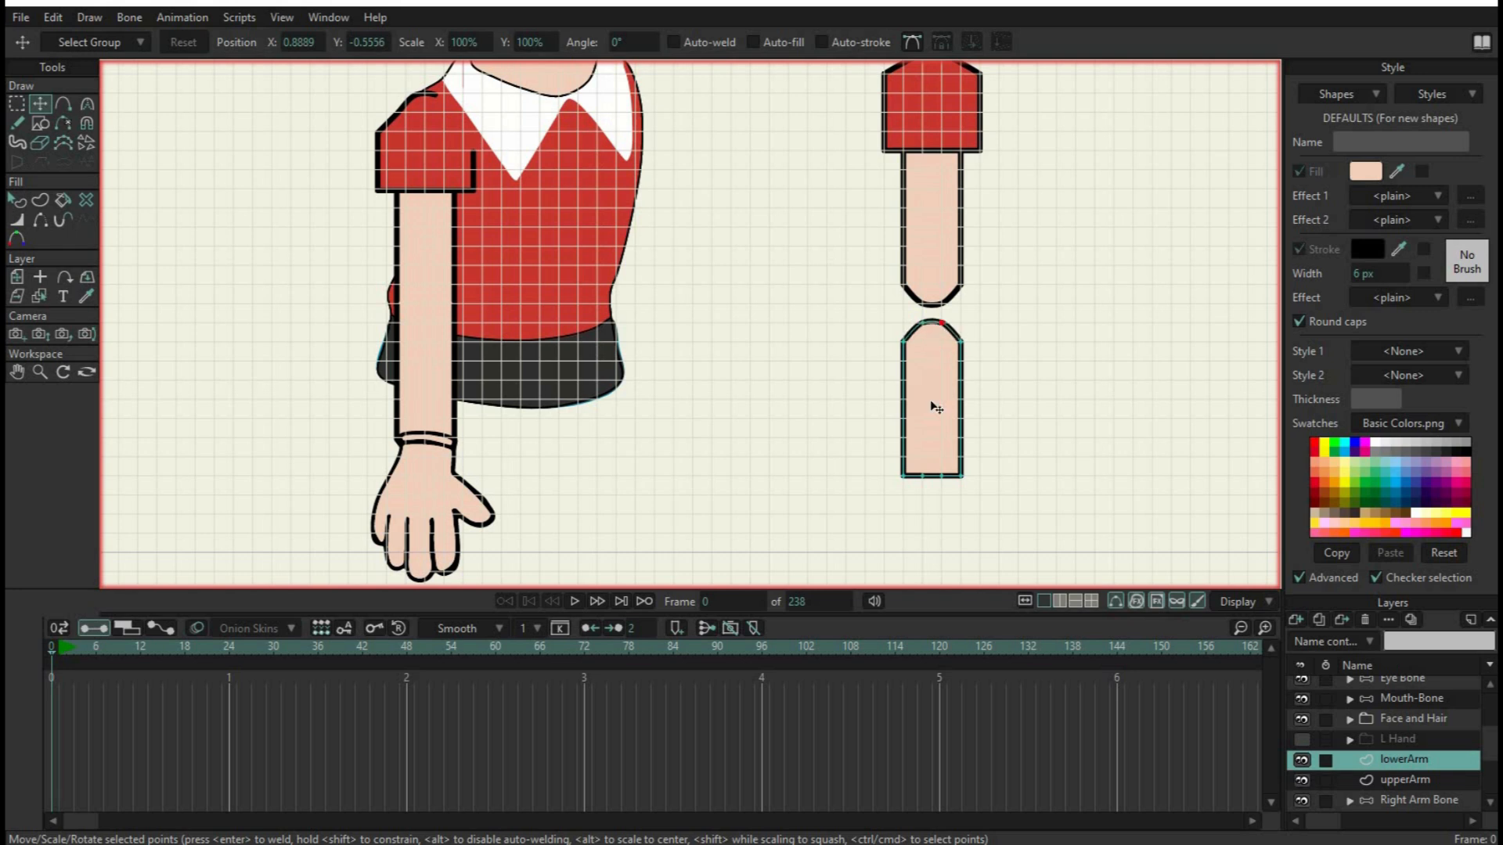
{"action": "left_click_drag", "start_coordinate": [924, 493], "coordinate": [943, 491]}
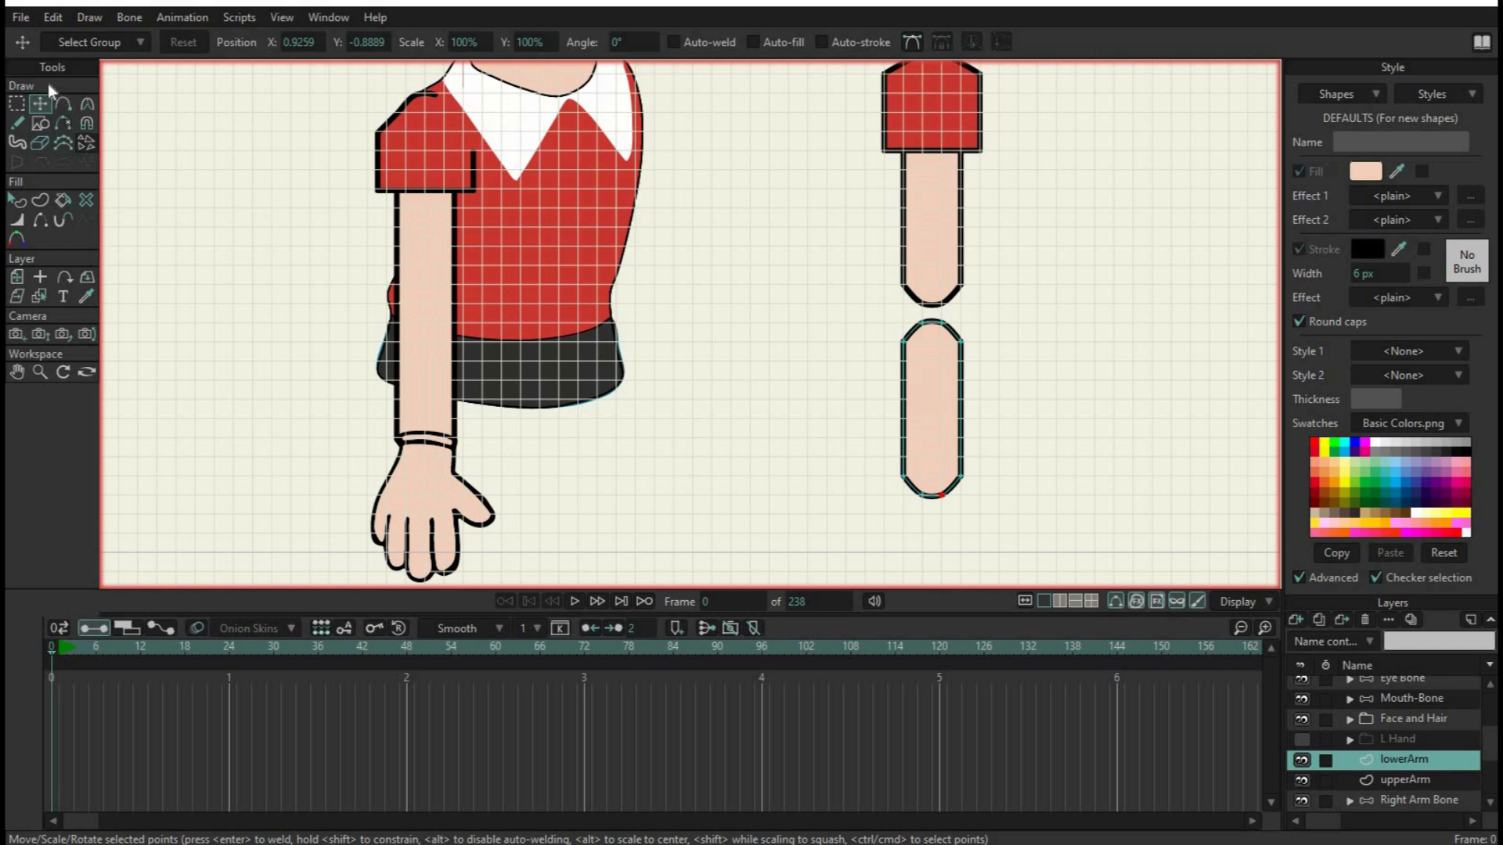
Move the whole lower arm shape up about 3 grid squares so its rounded top overlaps the upper arm's rounded end
{"action": "key", "text": "g"}
{"action": "left_click_drag", "start_coordinate": [865, 310], "coordinate": [1064, 545]}
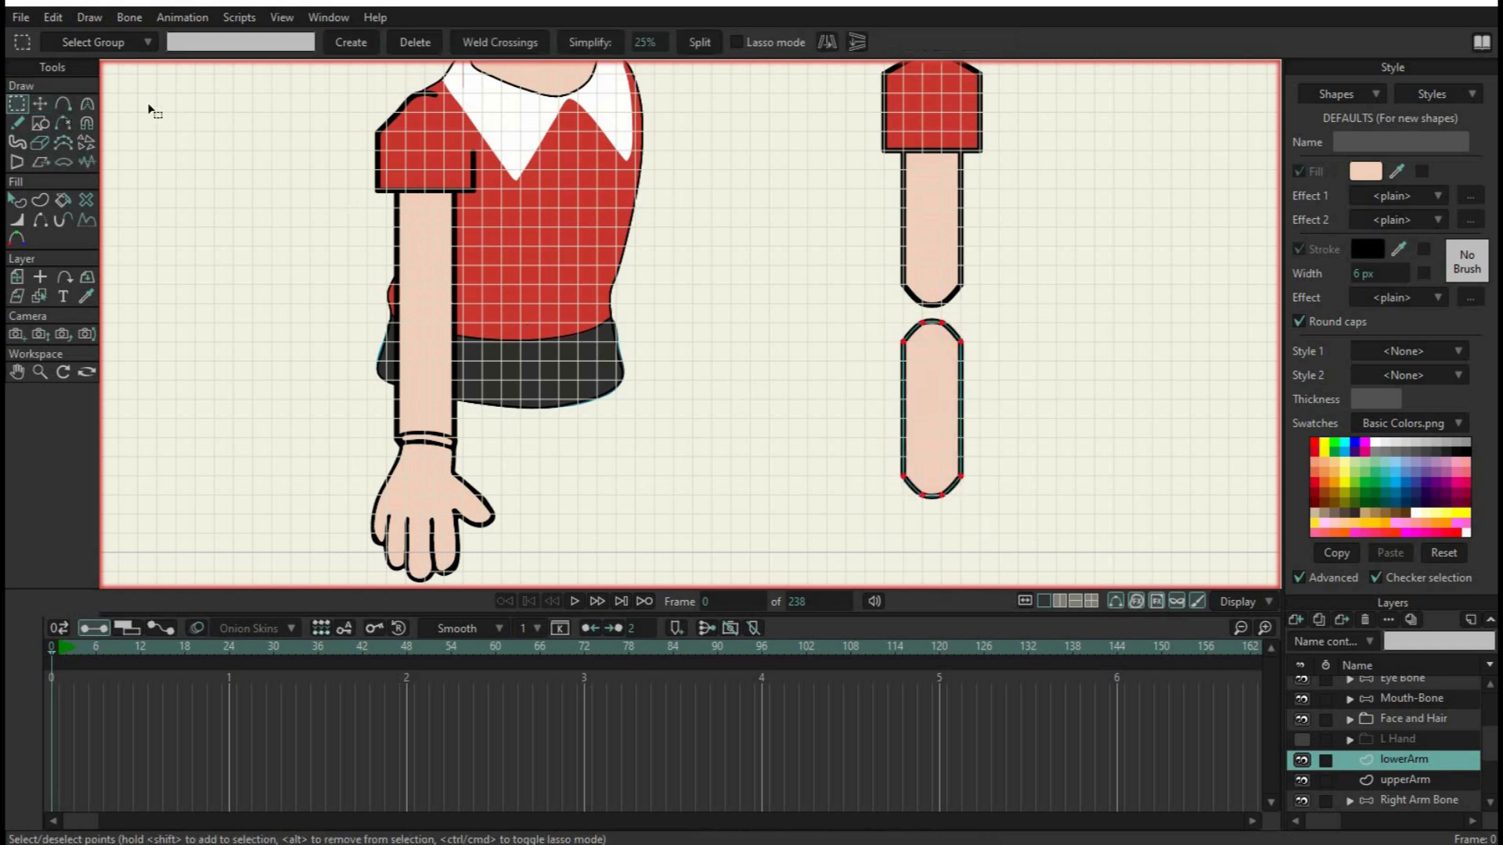
{"action": "left_click", "coordinate": [39, 105]}
{"action": "left_click_drag", "start_coordinate": [946, 374], "coordinate": [939, 319]}
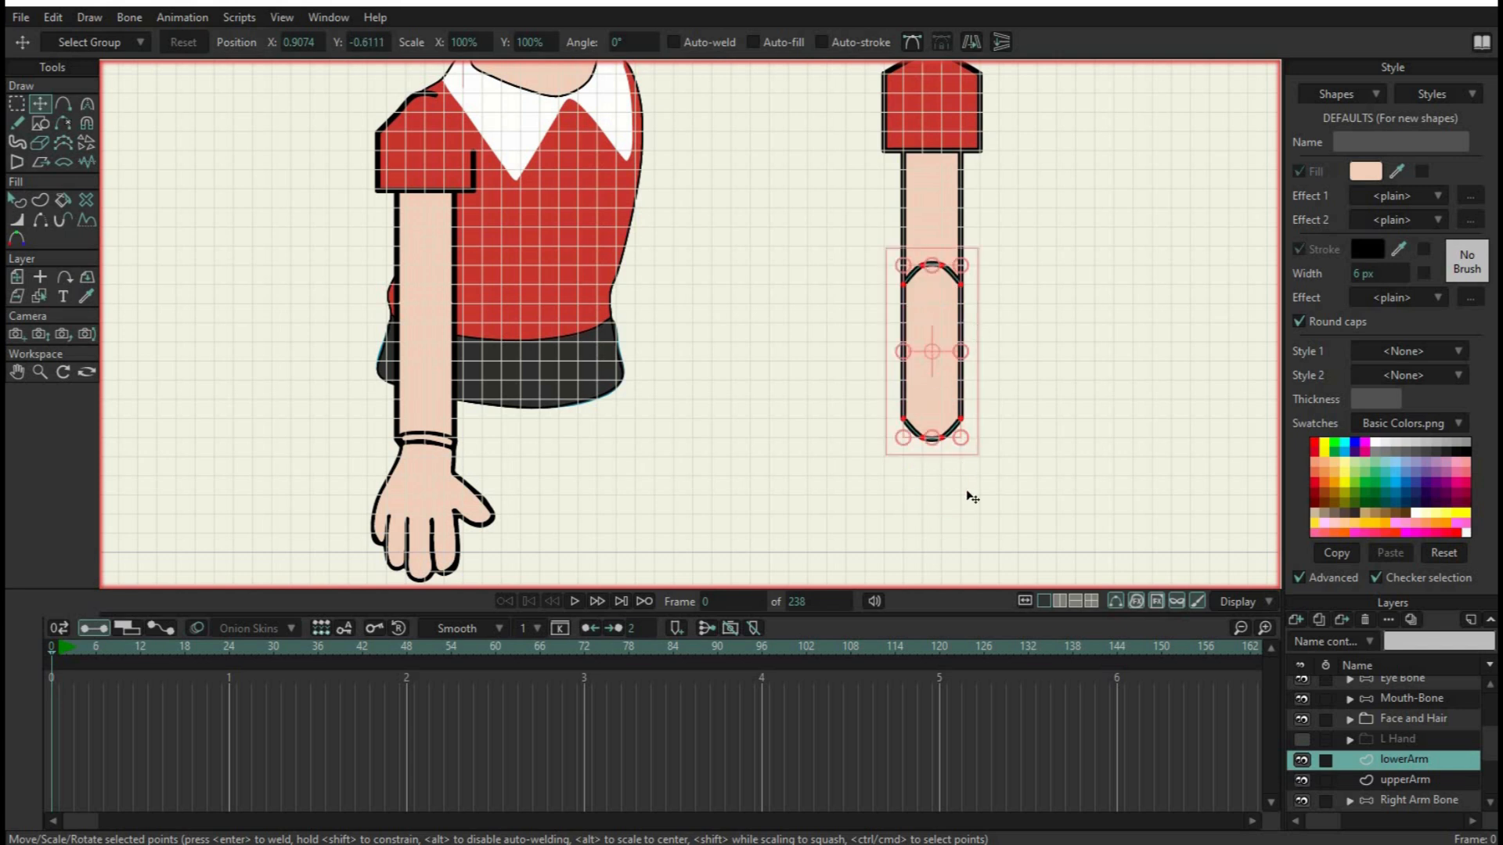
Group the lowerArm and upperArm layers together
{"action": "left_click_drag", "start_coordinate": [1035, 457], "coordinate": [1015, 537]}
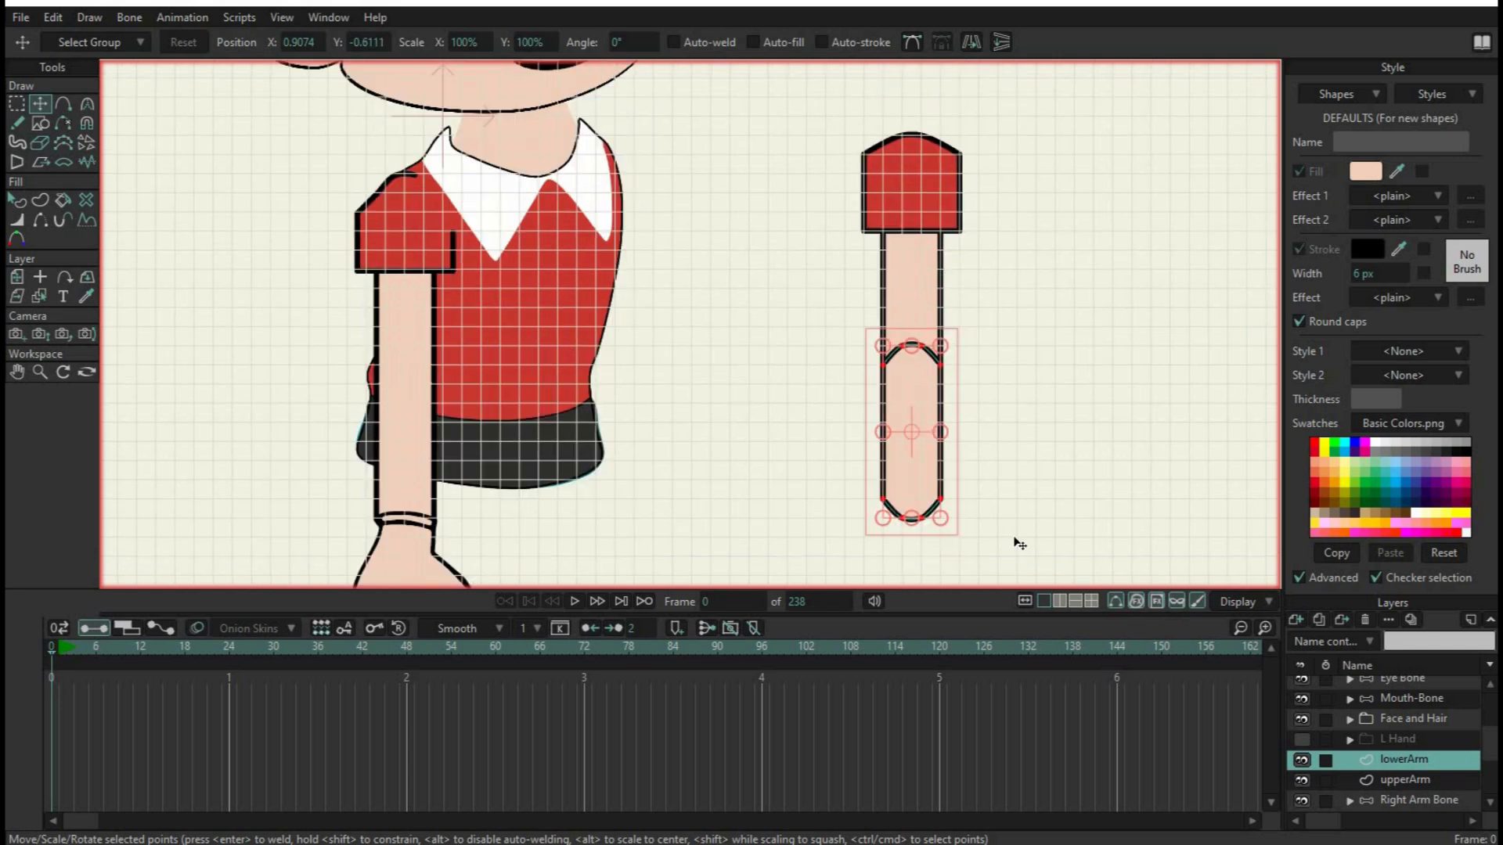
{"action": "left_click", "coordinate": [1401, 780], "text": "ctrl"}
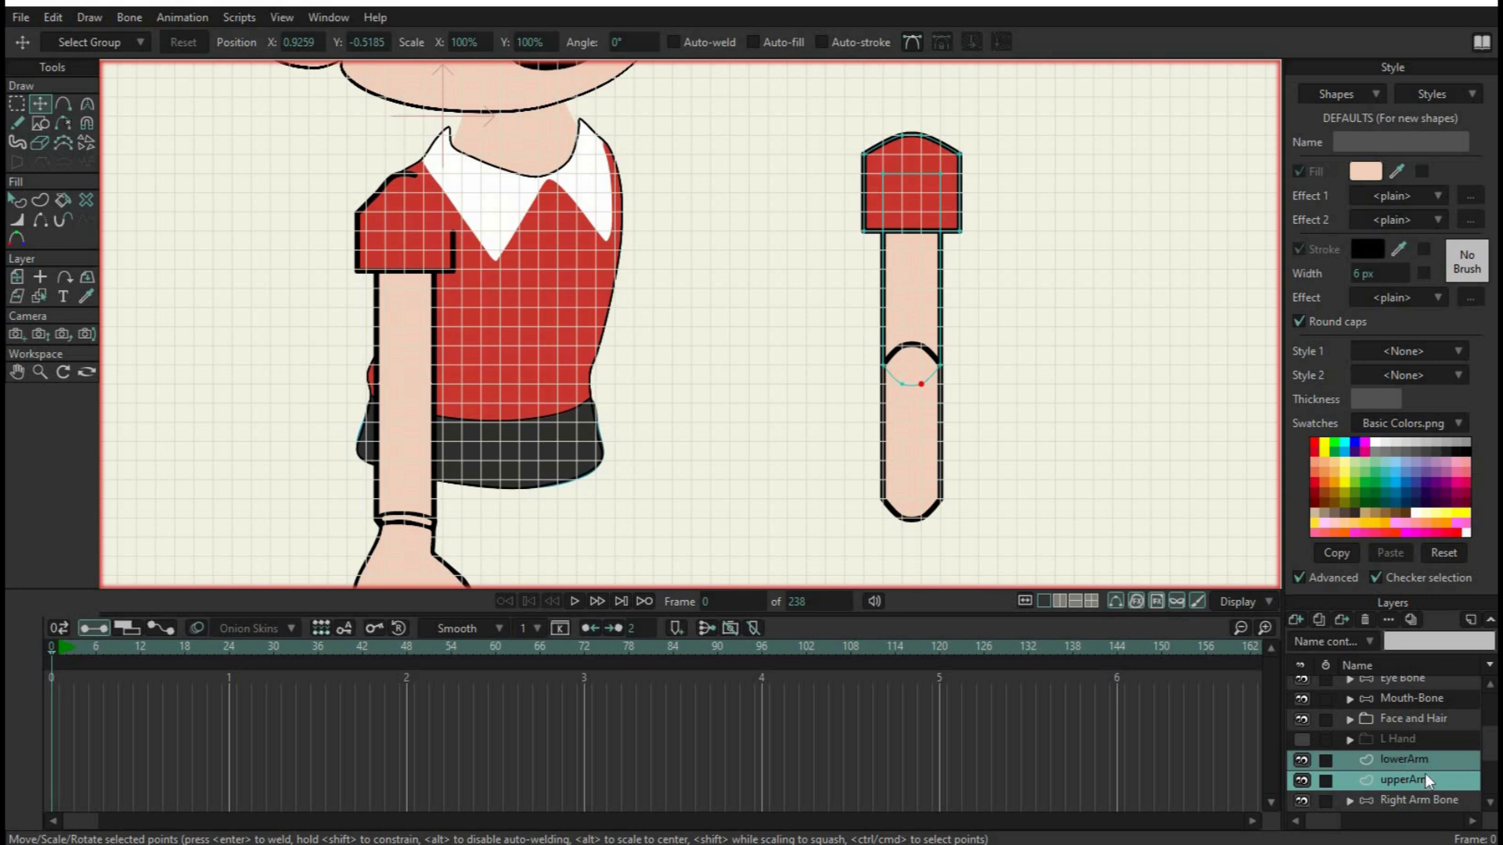
{"action": "right_click", "coordinate": [1396, 782]}
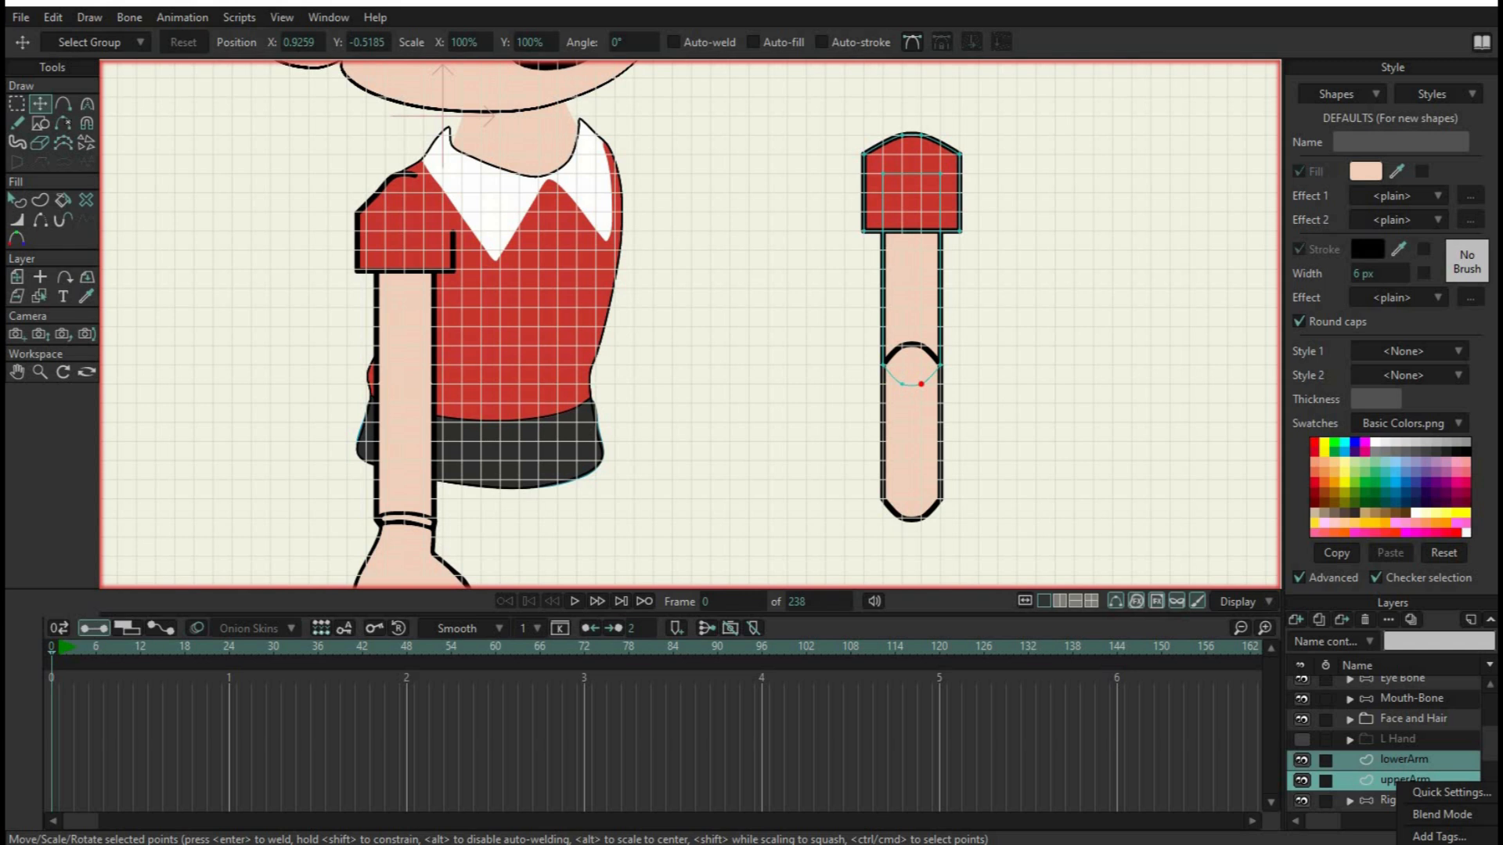
{"action": "left_click", "coordinate": [1444, 844]}
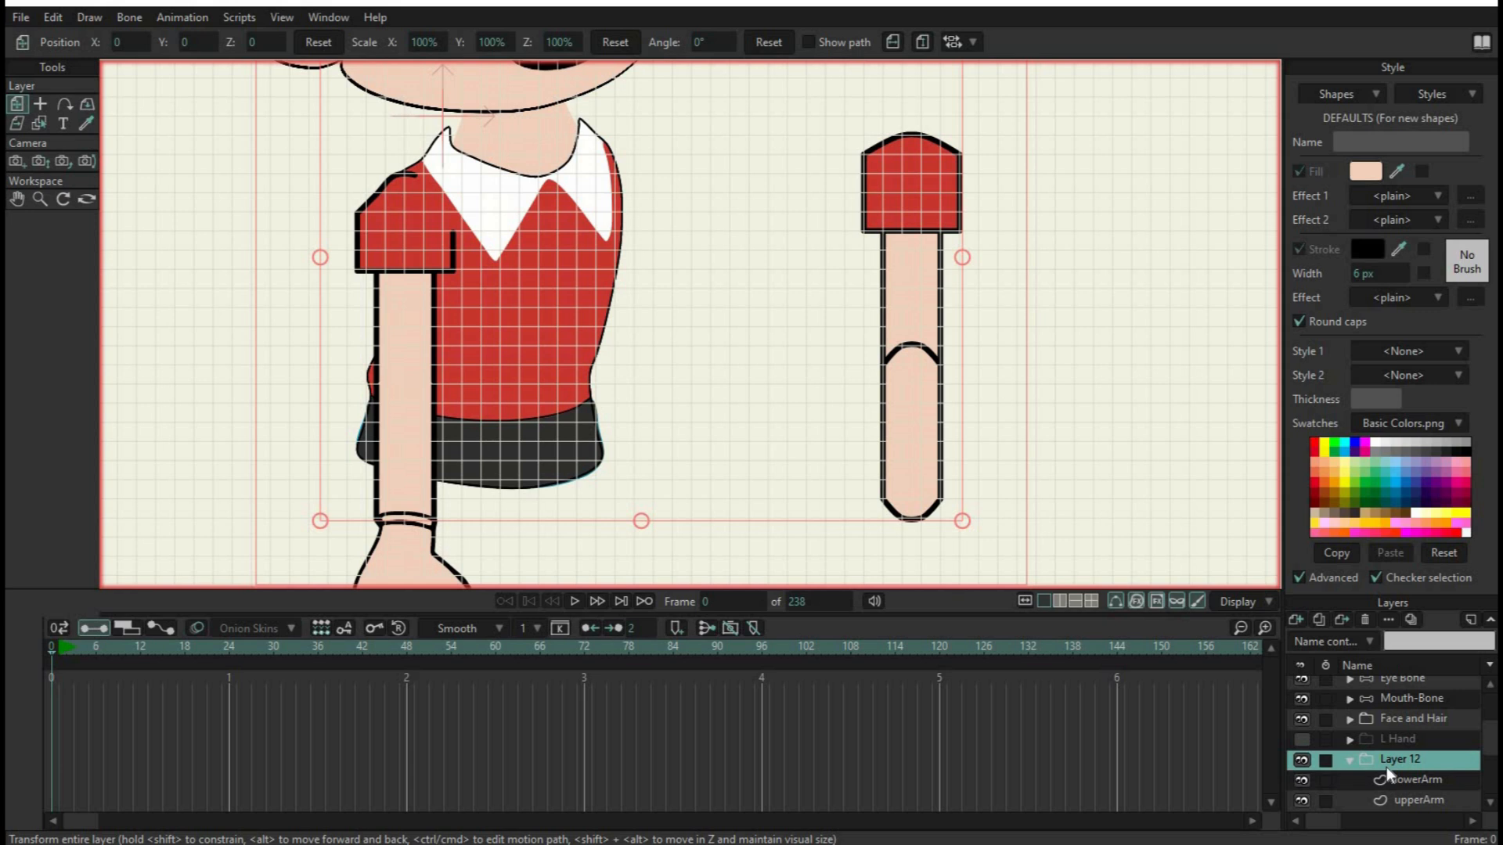
Create a new bone layer and nest the group holding lowerArm and upperArm inside it
{"action": "left_click", "coordinate": [1298, 618]}
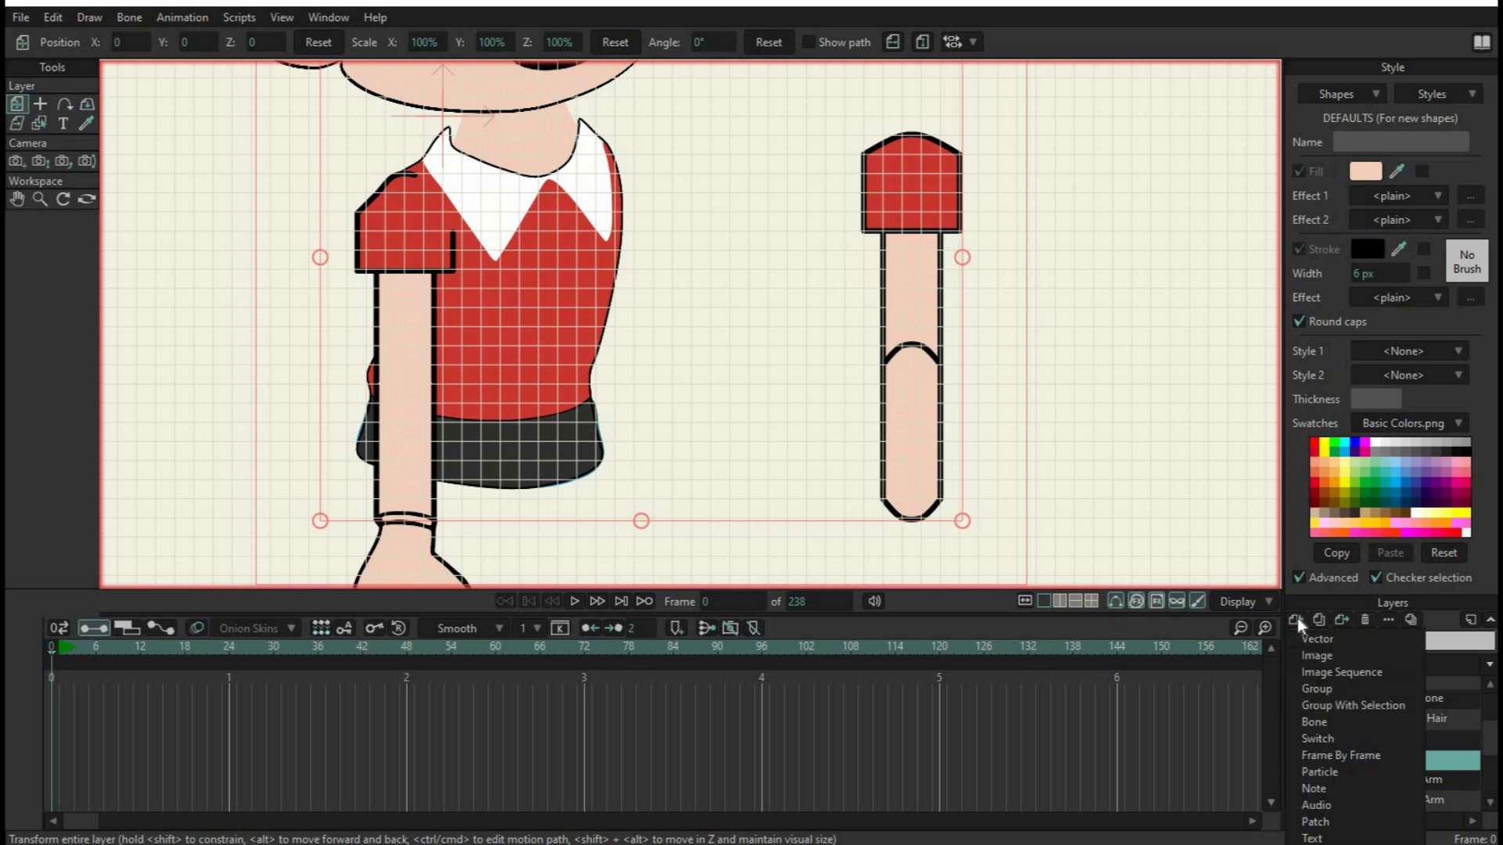
{"action": "left_click", "coordinate": [1331, 726]}
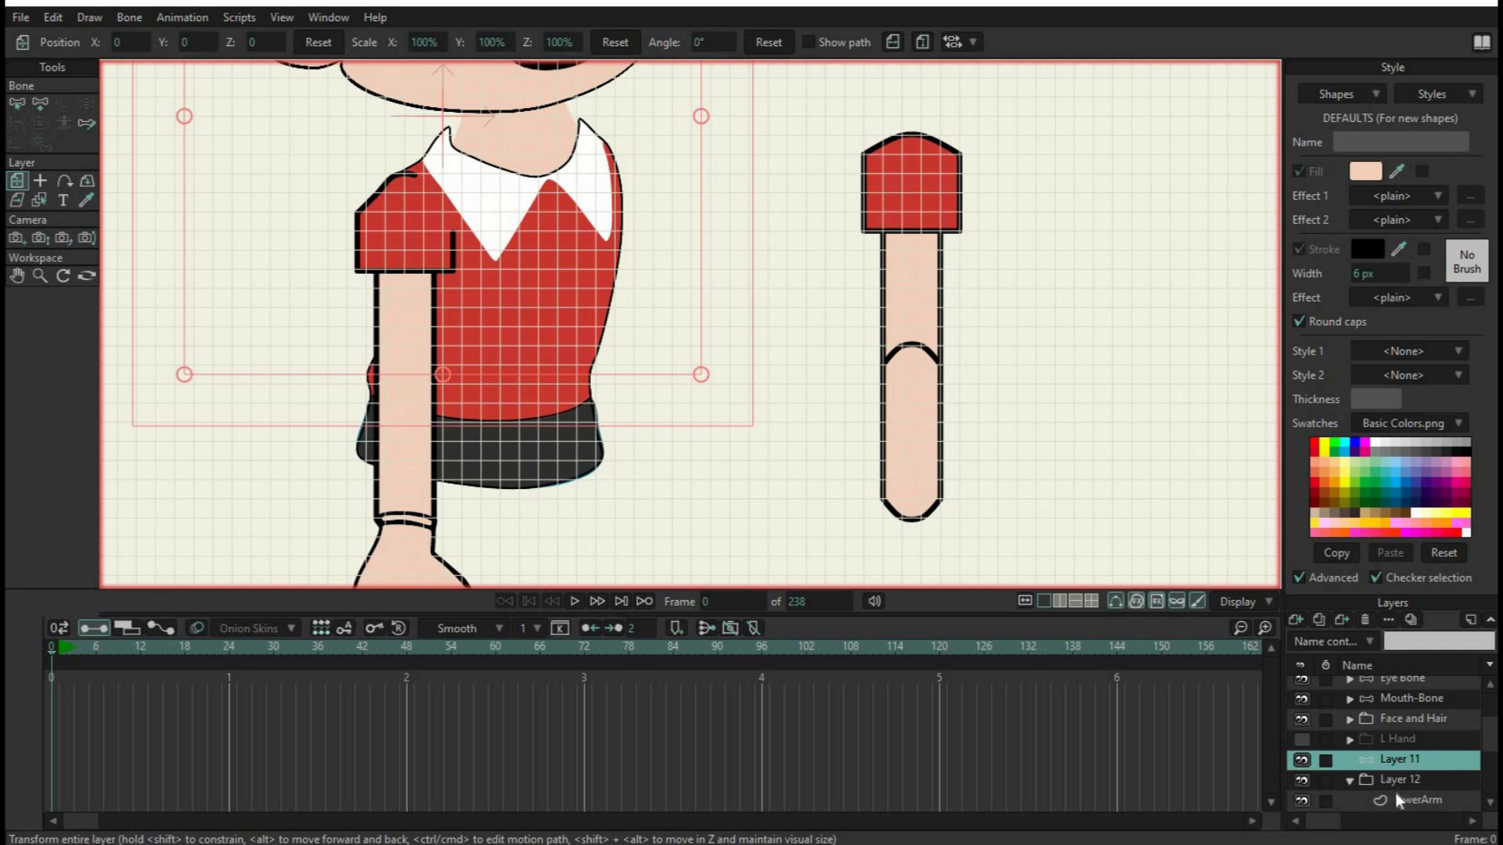
{"action": "scroll", "coordinate": [1398, 779], "scroll_direction": "down", "scroll_amount": 1}
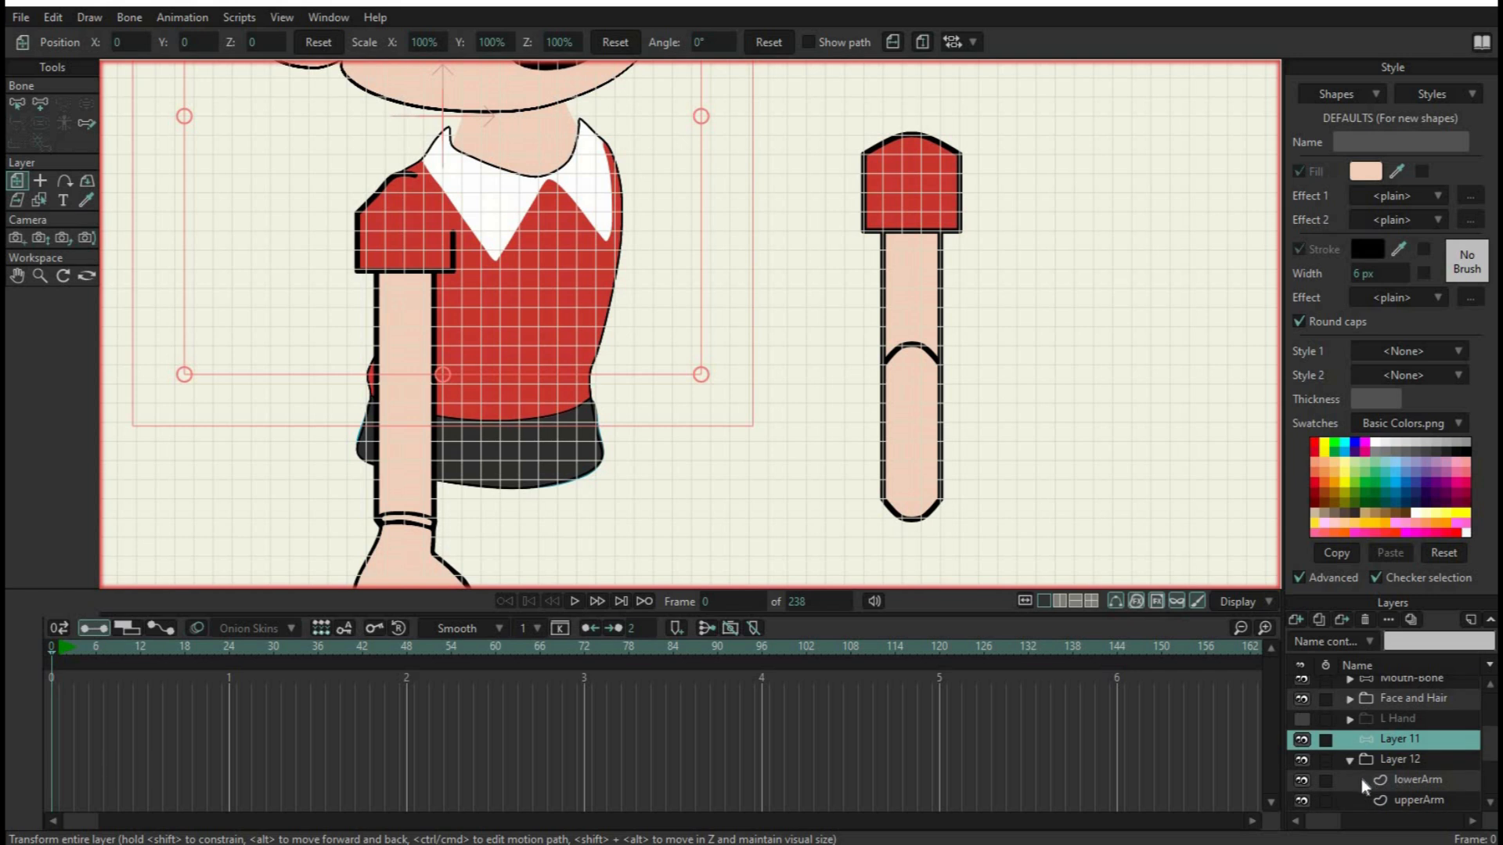
{"action": "left_click", "coordinate": [1377, 759]}
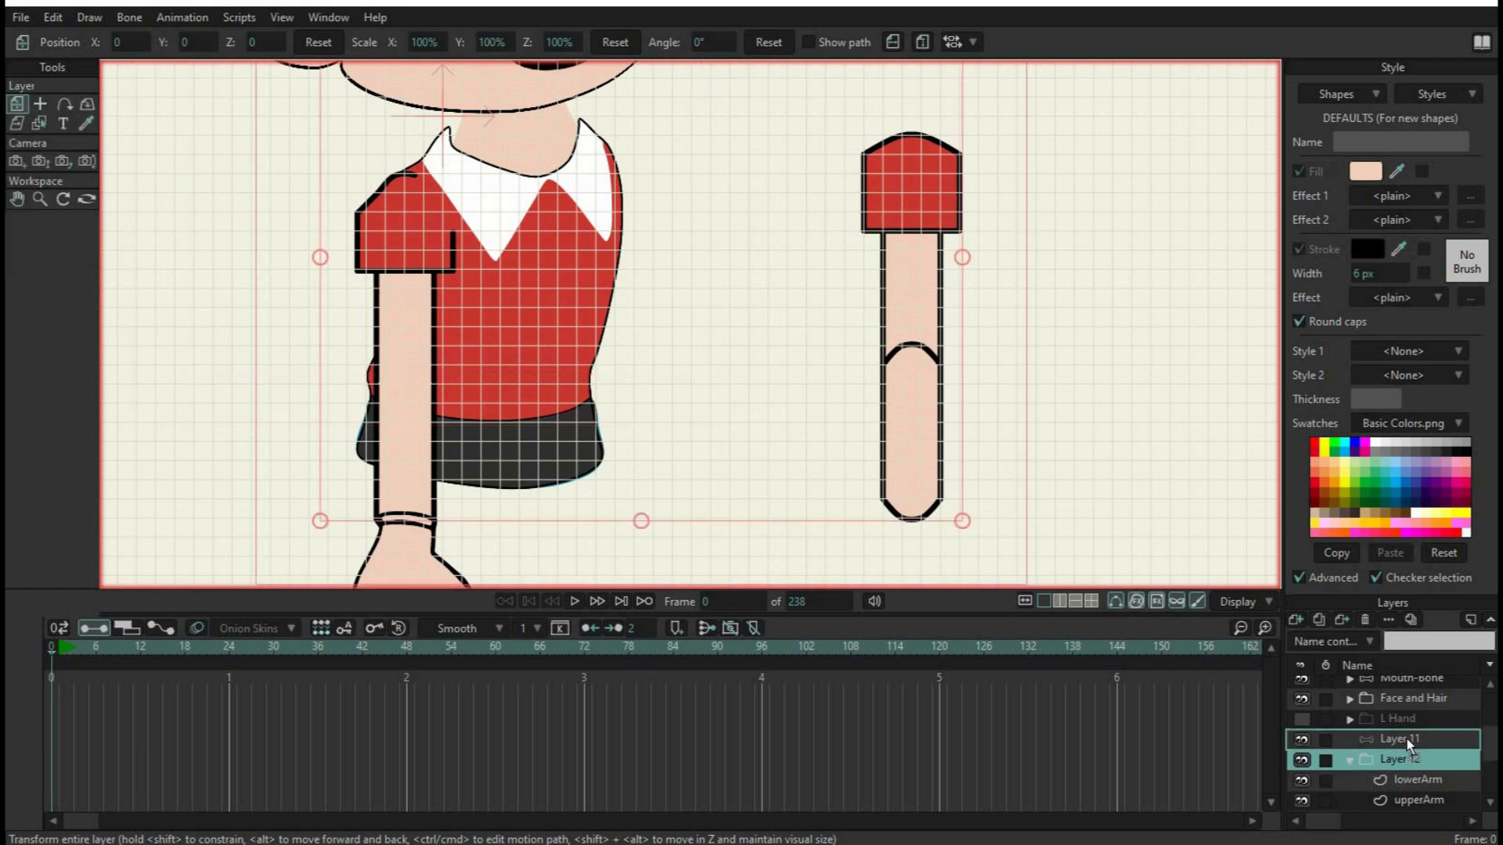
{"action": "left_click_drag", "start_coordinate": [1407, 740], "coordinate": [1414, 744]}
{"action": "scroll", "coordinate": [1419, 789], "scroll_direction": "down", "scroll_amount": 1}
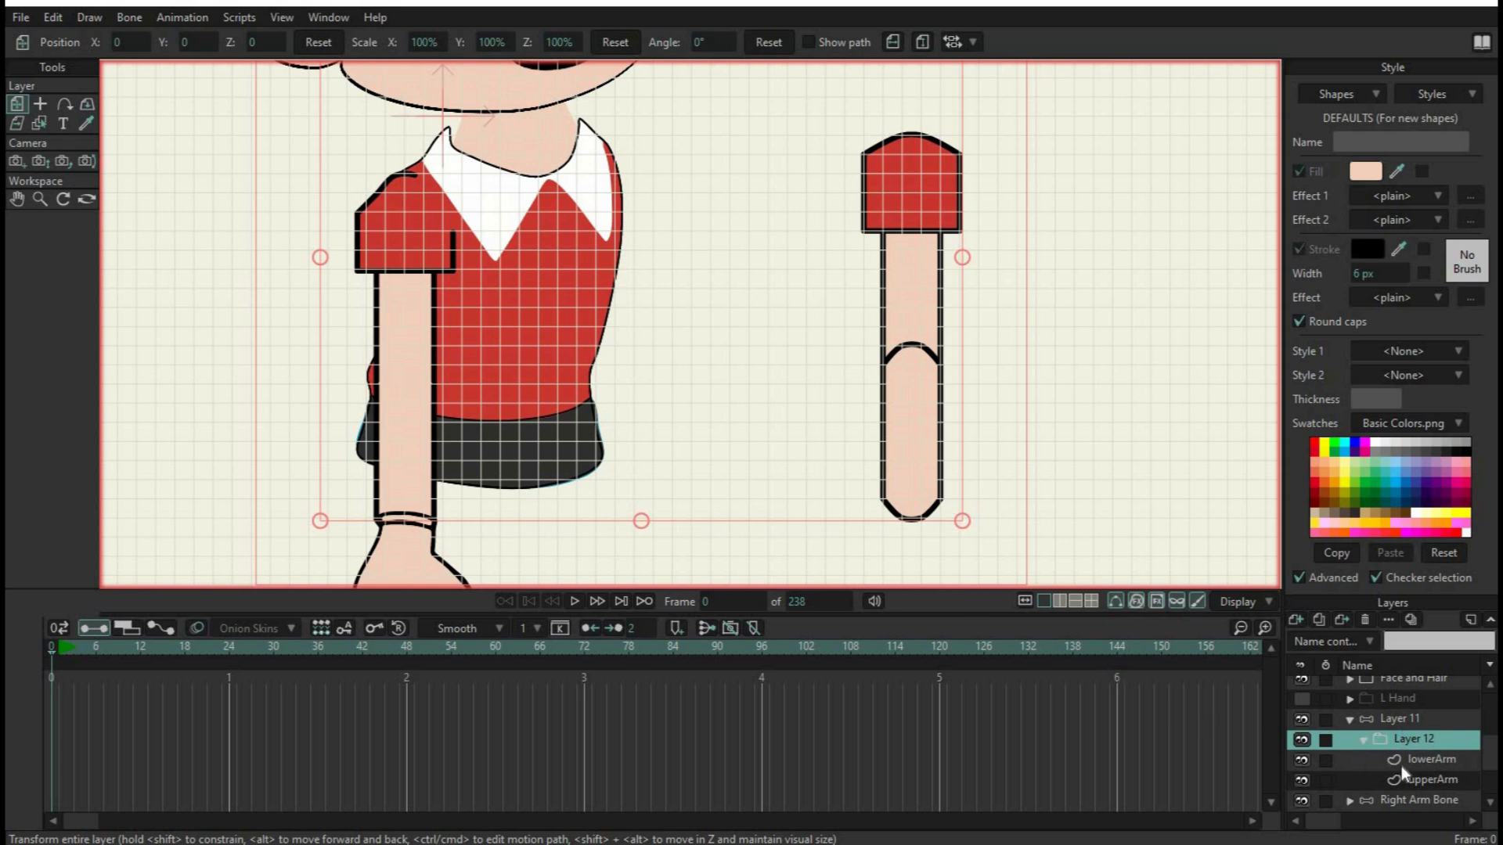
On the bone layer, add a pin bone inside the sleeve and a bone about 4 grid squares long pointing down from it, with nothing left selected
{"action": "left_click", "coordinate": [1388, 718]}
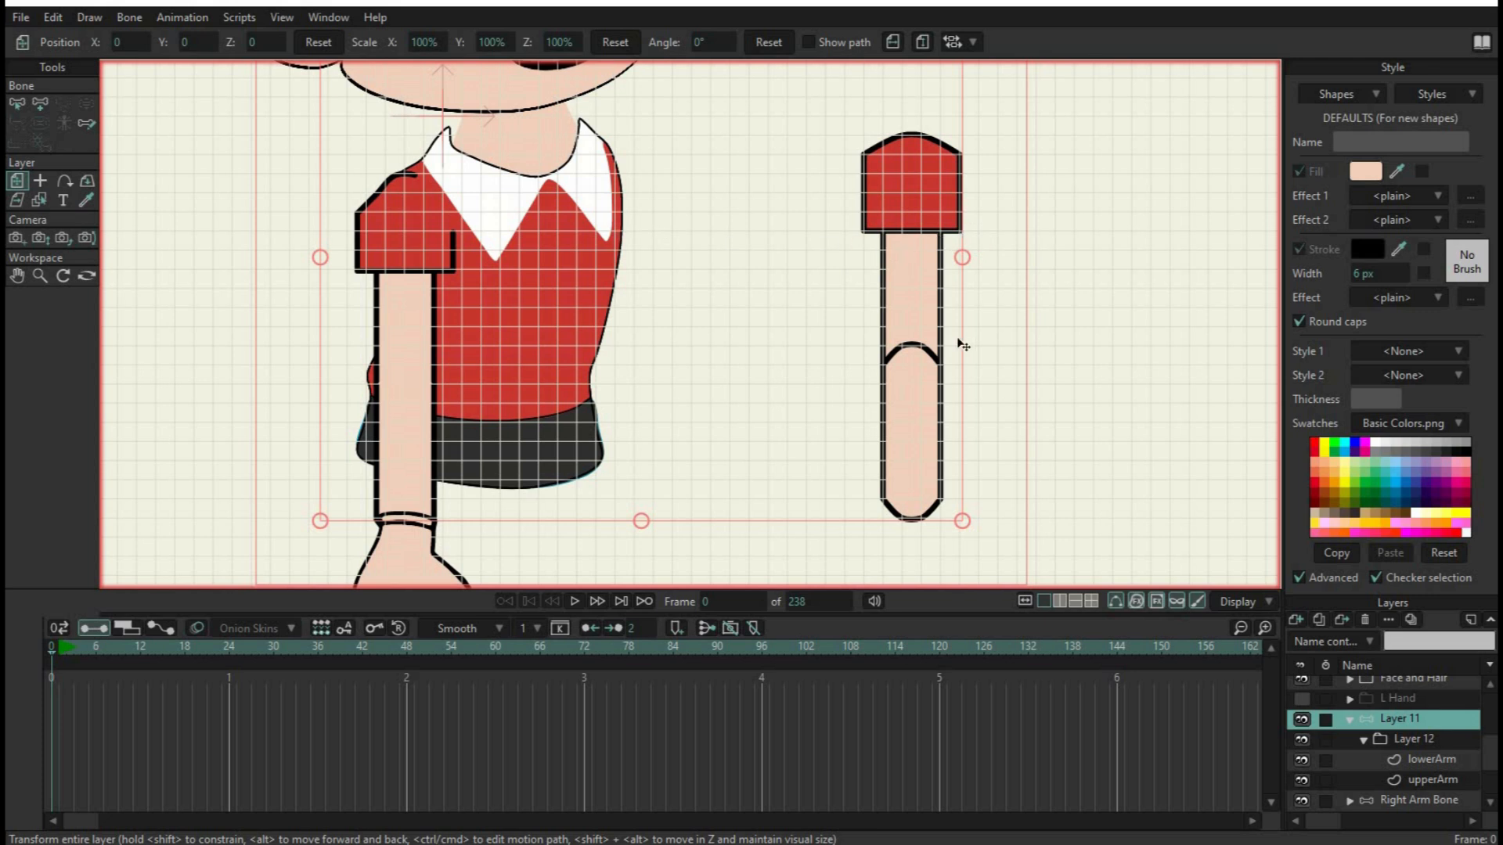
{"action": "left_click", "coordinate": [42, 102]}
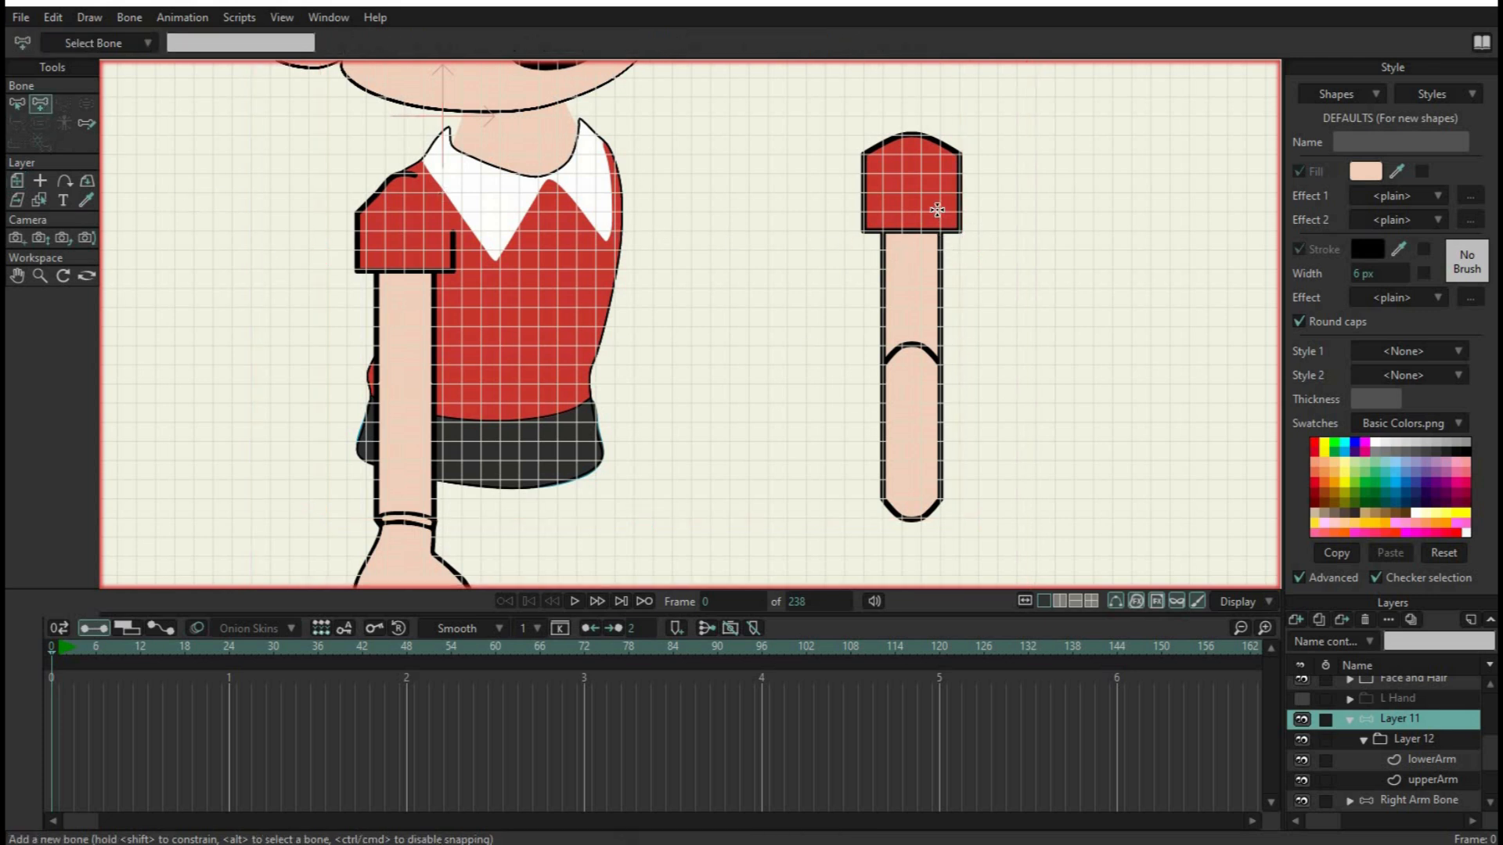
{"action": "left_click", "coordinate": [901, 172]}
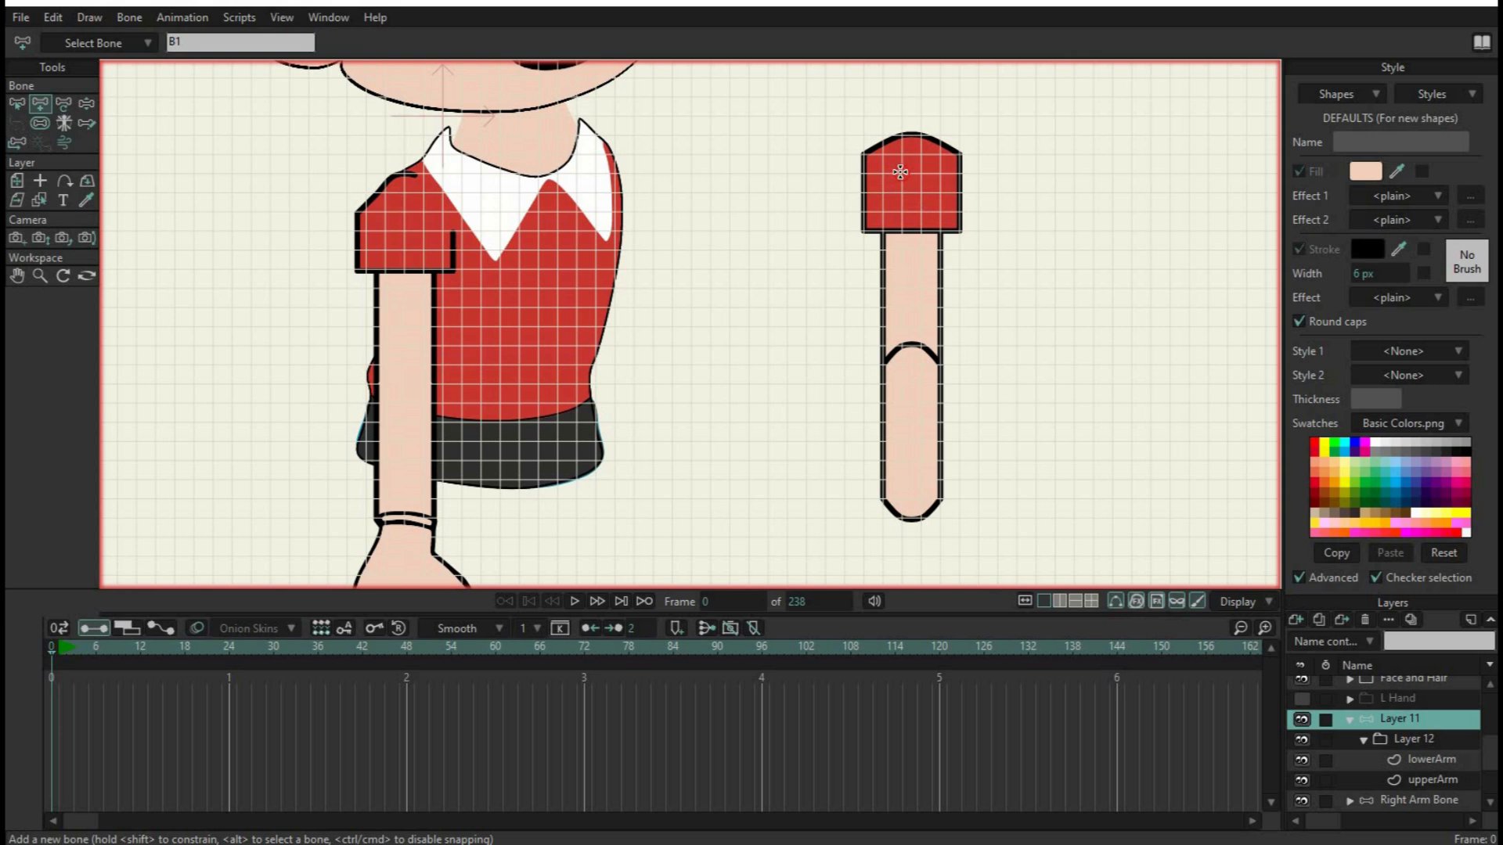
{"action": "left_click_drag", "start_coordinate": [901, 173], "coordinate": [903, 249]}
{"action": "left_click", "coordinate": [899, 368]}
{"action": "scroll", "coordinate": [883, 364], "scroll_direction": "up", "scroll_amount": 3}
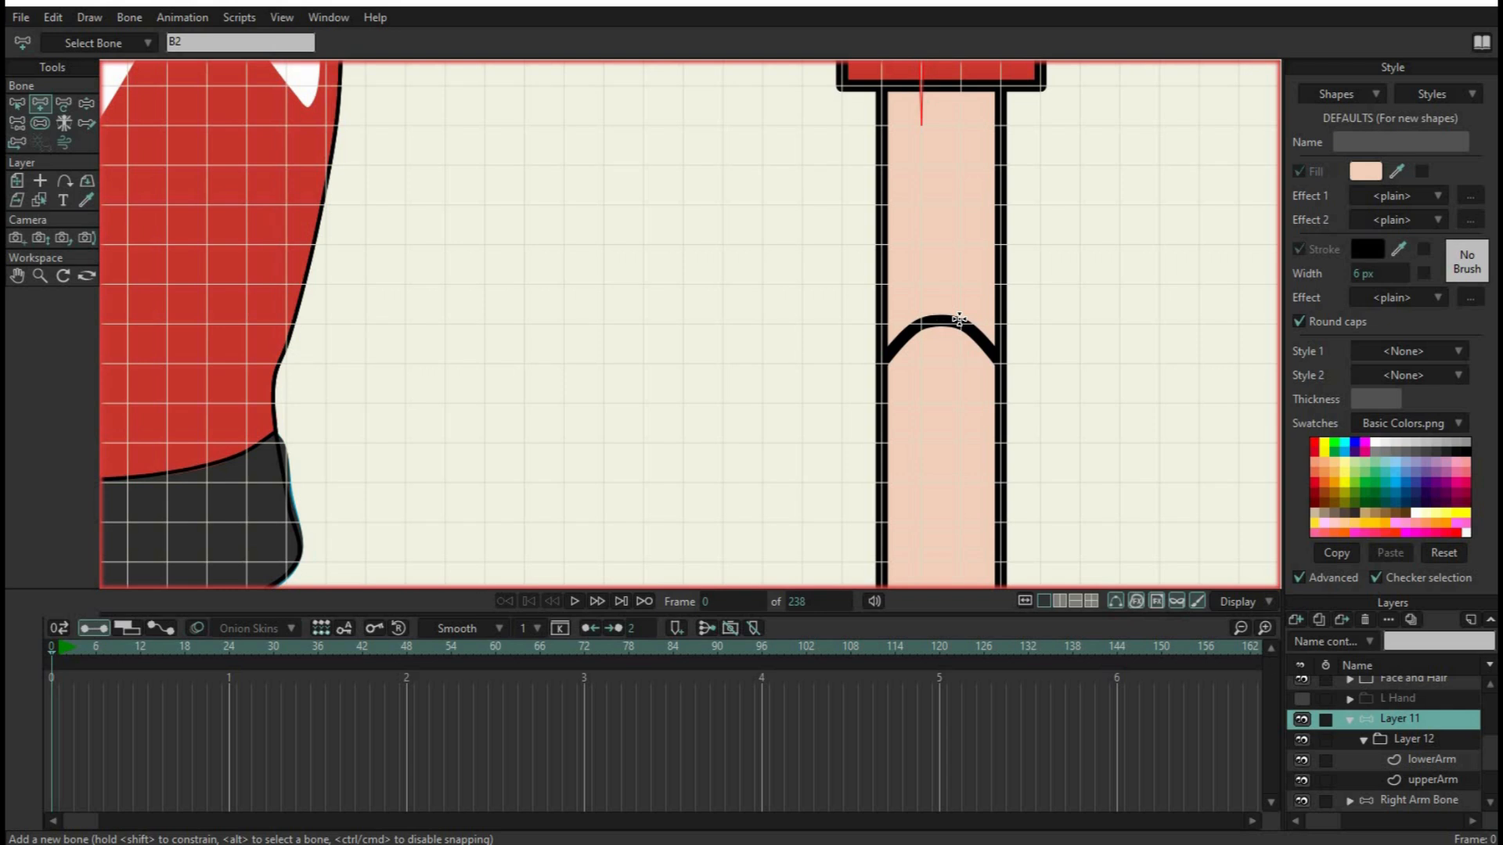
{"action": "left_click", "coordinate": [17, 105]}
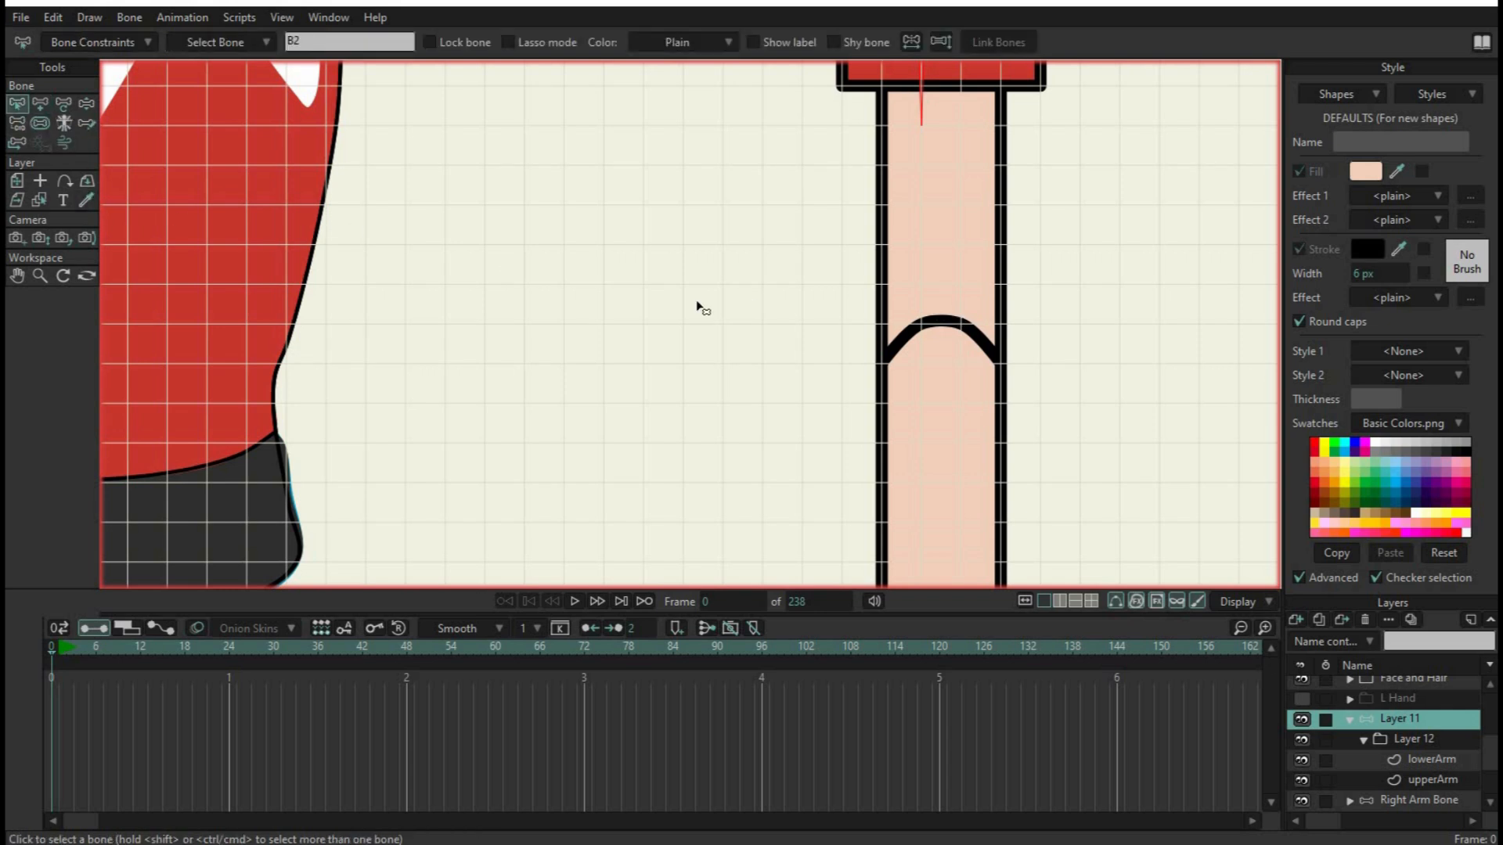
{"action": "left_click", "coordinate": [1103, 307]}
{"action": "scroll", "coordinate": [1085, 269], "scroll_direction": "down", "scroll_amount": 2}
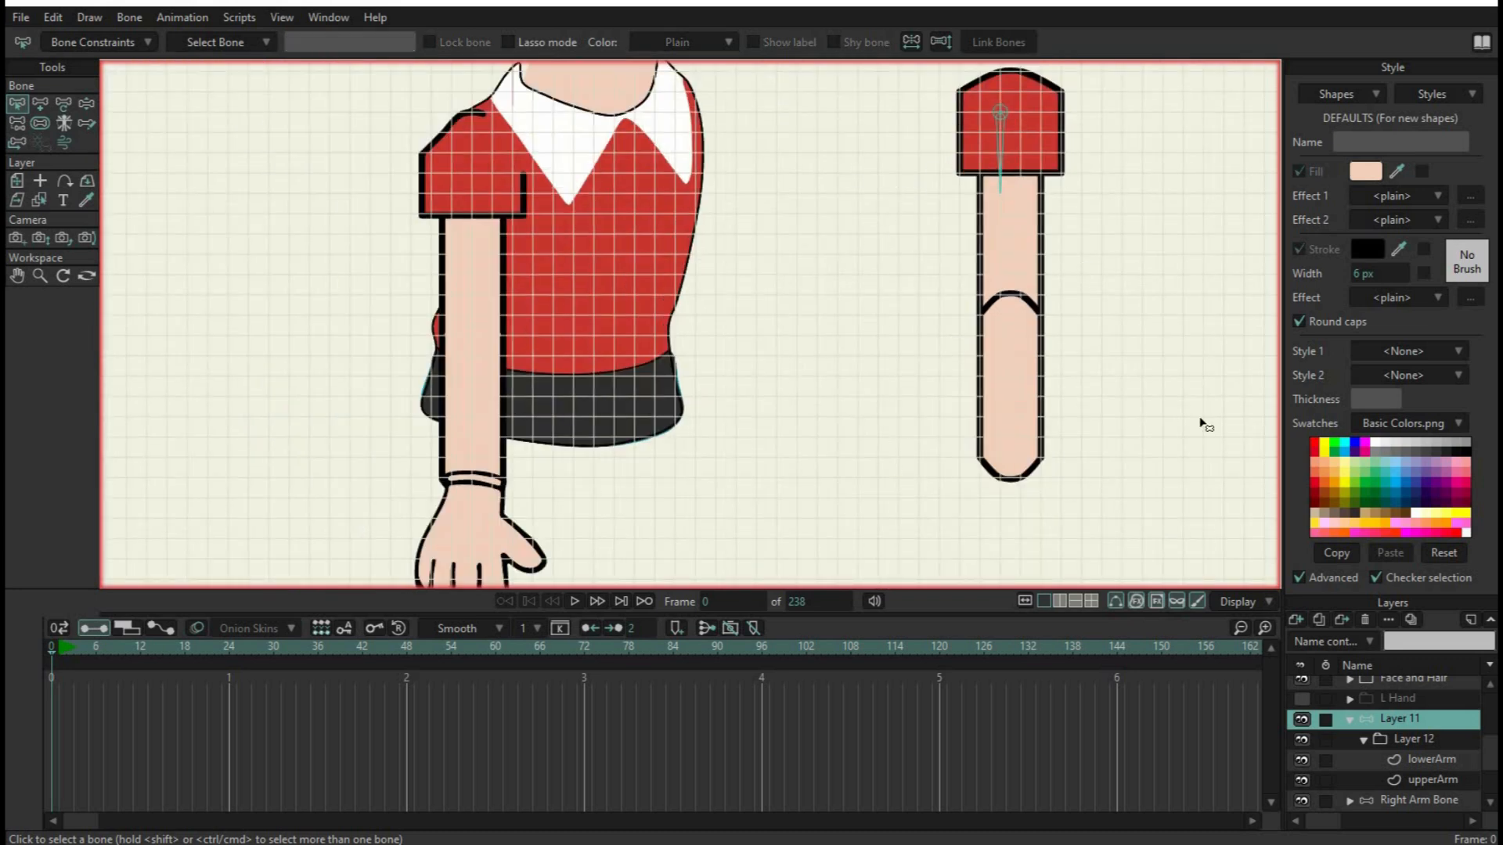
Add a pin bone at the elbow overlap and a bone about 3 grid squares long pointing up from it
{"action": "scroll", "coordinate": [1104, 258], "scroll_direction": "up", "scroll_amount": 3}
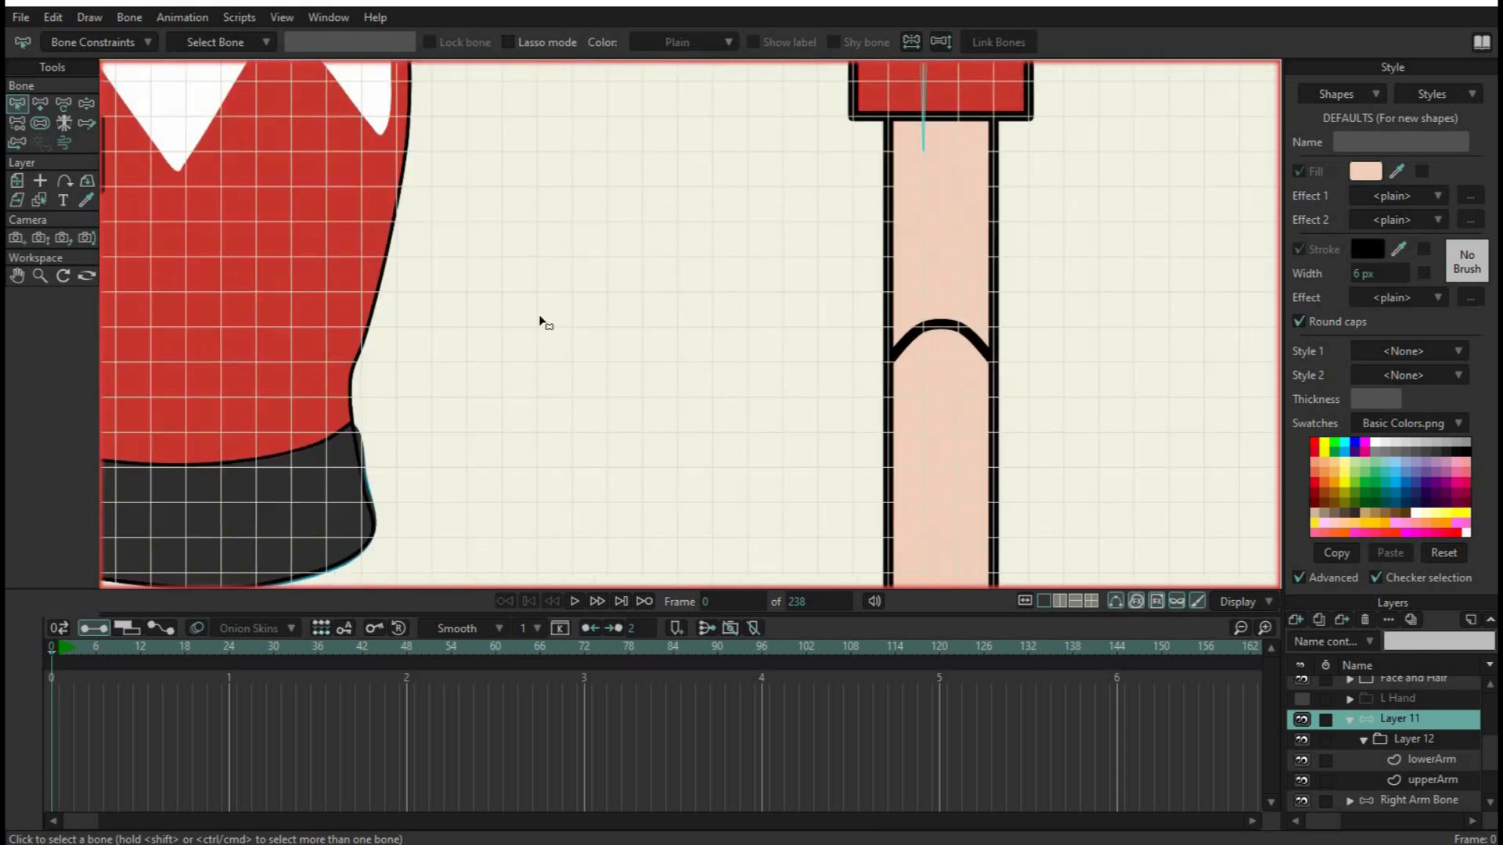
{"action": "left_click", "coordinate": [41, 103]}
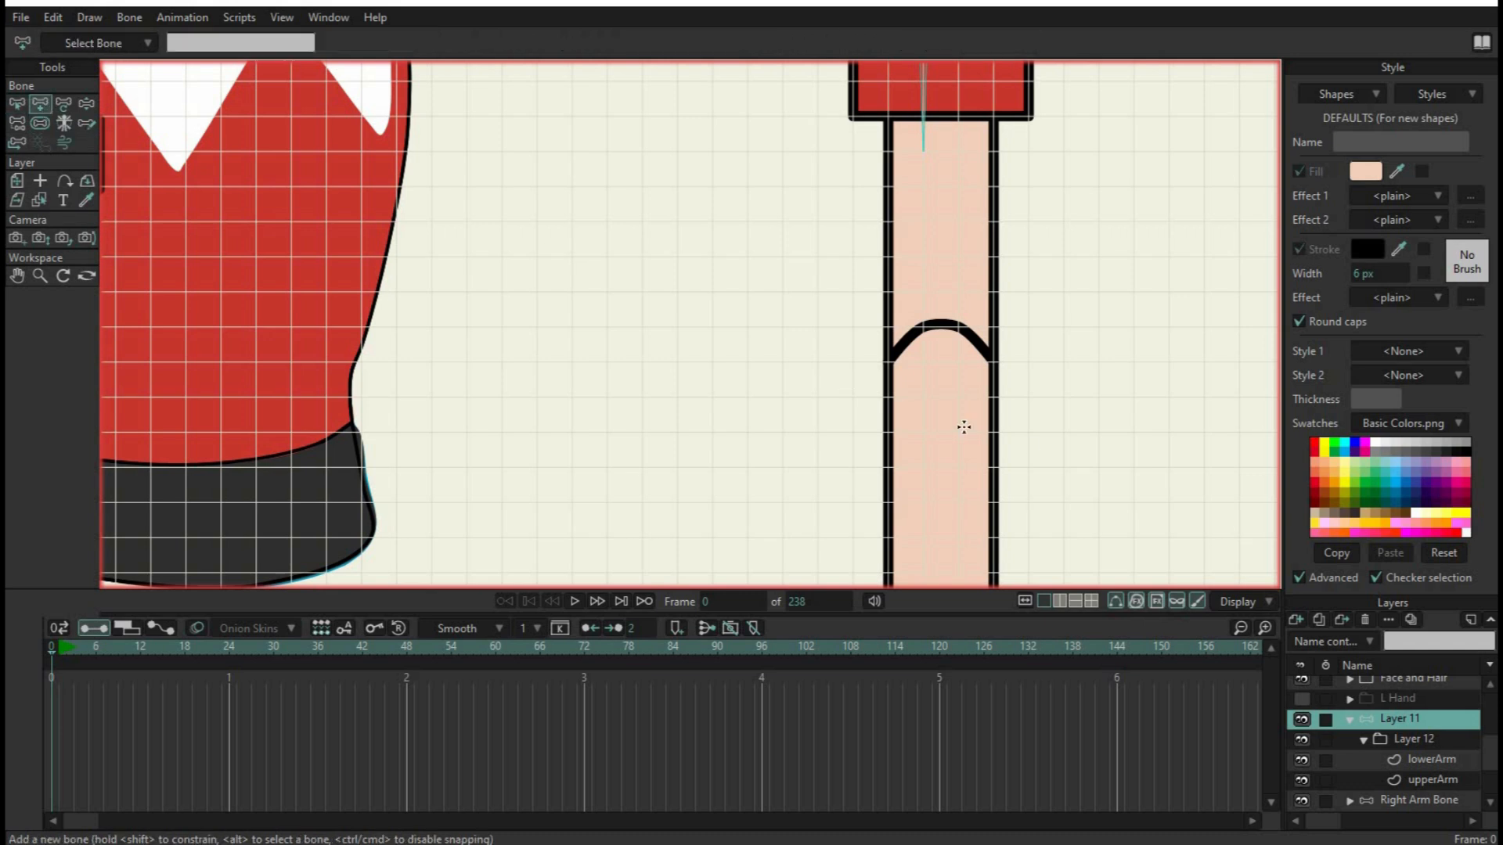
{"action": "left_click", "coordinate": [923, 362]}
{"action": "mouse_move", "coordinate": [923, 361]}
{"action": "left_mouse_down"}
{"action": "mouse_move", "coordinate": [925, 235]}
{"action": "mouse_move", "coordinate": [925, 258]}
{"action": "left_mouse_up"}
{"action": "mouse_move", "coordinate": [945, 393]}
{"action": "left_mouse_down"}
{"action": "mouse_move", "coordinate": [947, 287]}
{"action": "mouse_move", "coordinate": [946, 320]}
{"action": "left_mouse_up"}
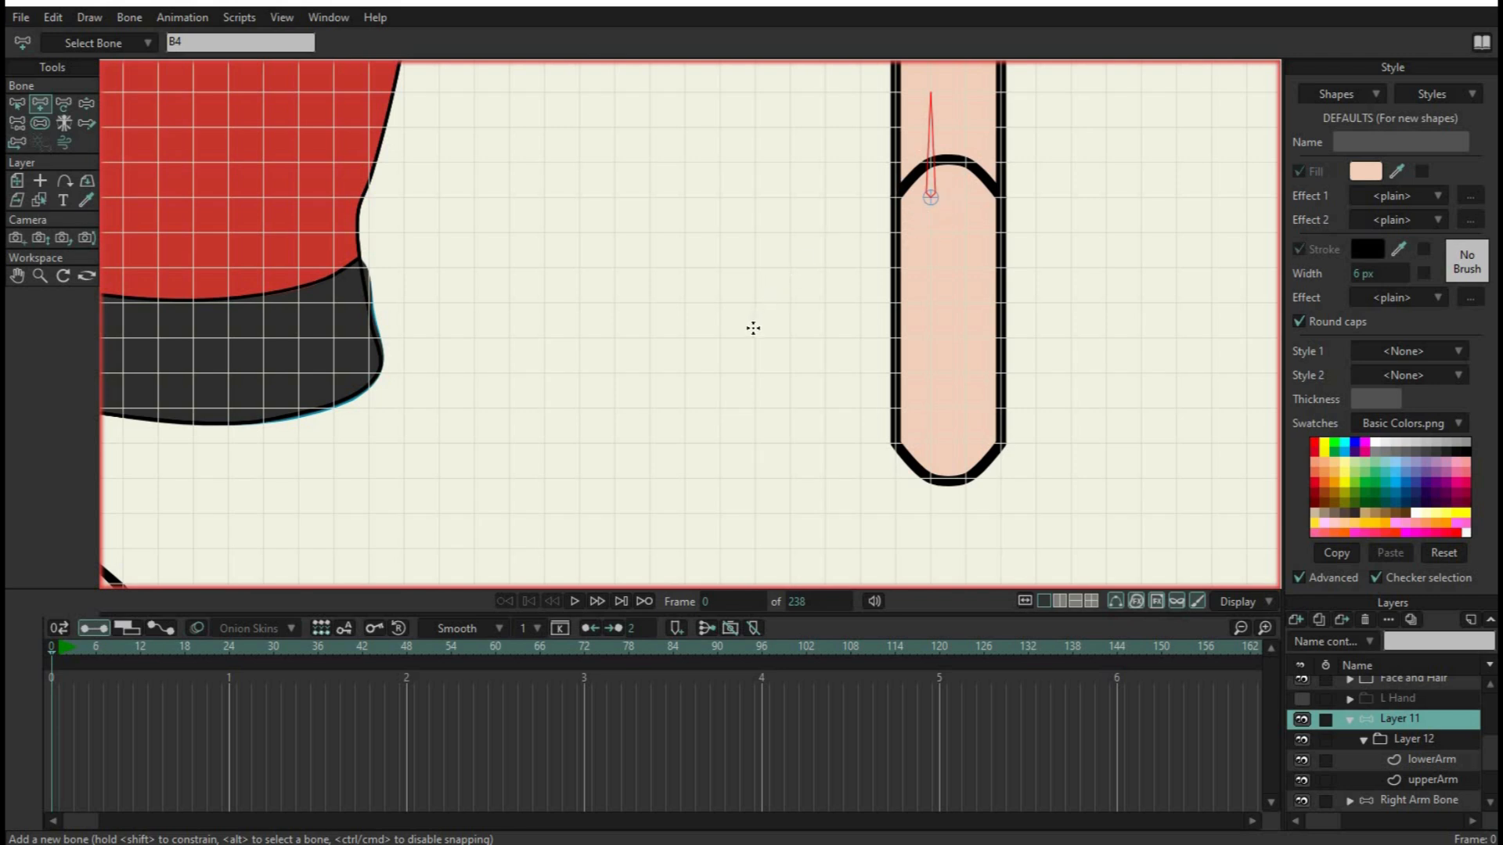
With the elbow's pin bone as parent, add a bone about 3 grid squares long pointing down the lower arm, and clear the selection
{"action": "left_click", "coordinate": [17, 104]}
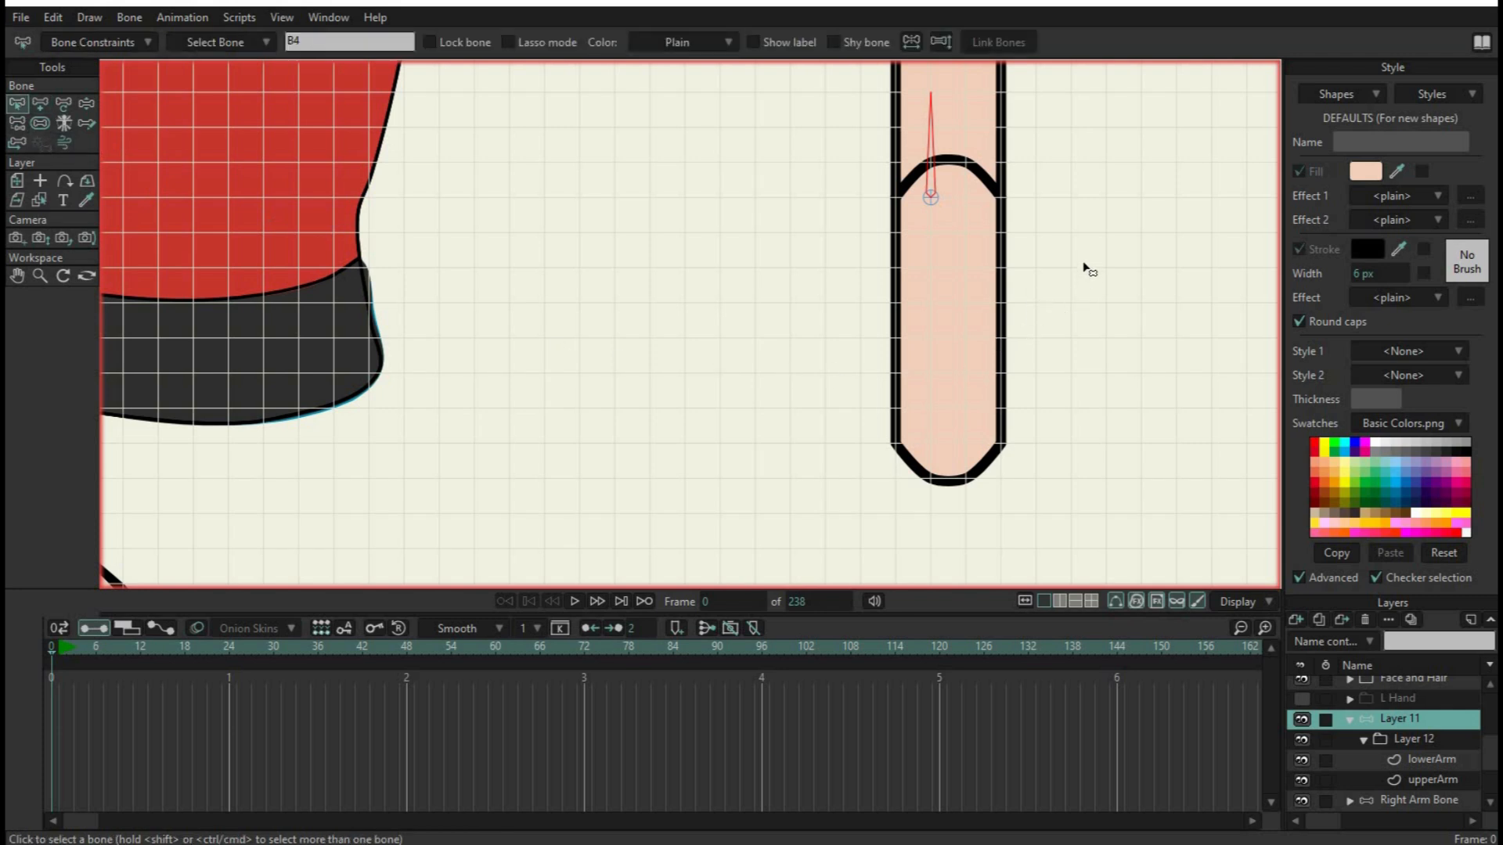
{"action": "left_click", "coordinate": [936, 200]}
{"action": "scroll", "coordinate": [965, 191], "scroll_direction": "down", "scroll_amount": 2}
{"action": "scroll", "coordinate": [966, 190], "scroll_direction": "down", "scroll_amount": 2}
{"action": "scroll", "coordinate": [1026, 399], "scroll_direction": "up", "scroll_amount": 3}
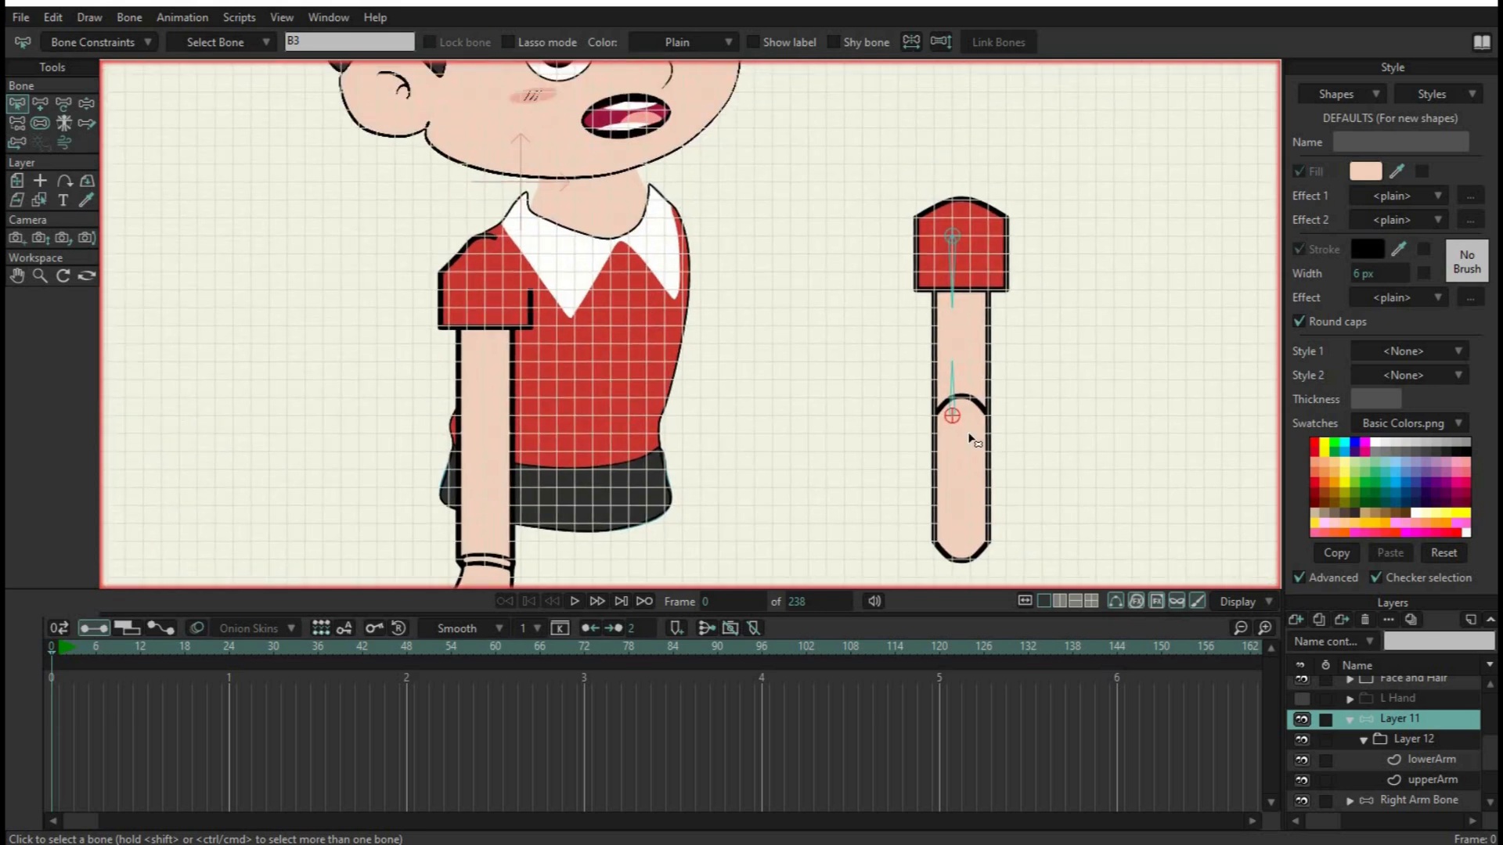
{"action": "scroll", "coordinate": [947, 438], "scroll_direction": "up", "scroll_amount": 3}
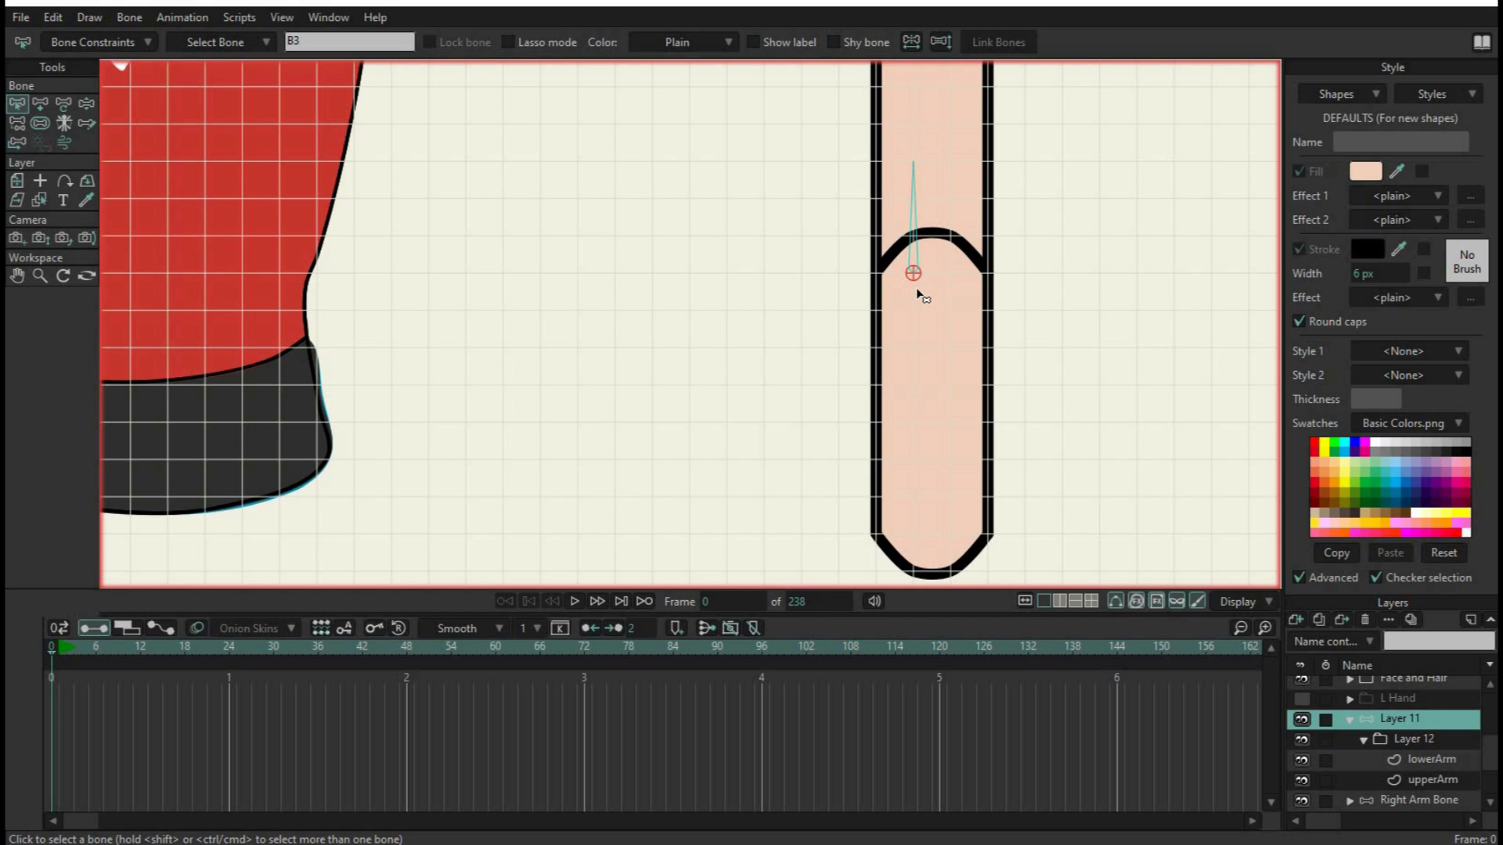
{"action": "left_click", "coordinate": [41, 101]}
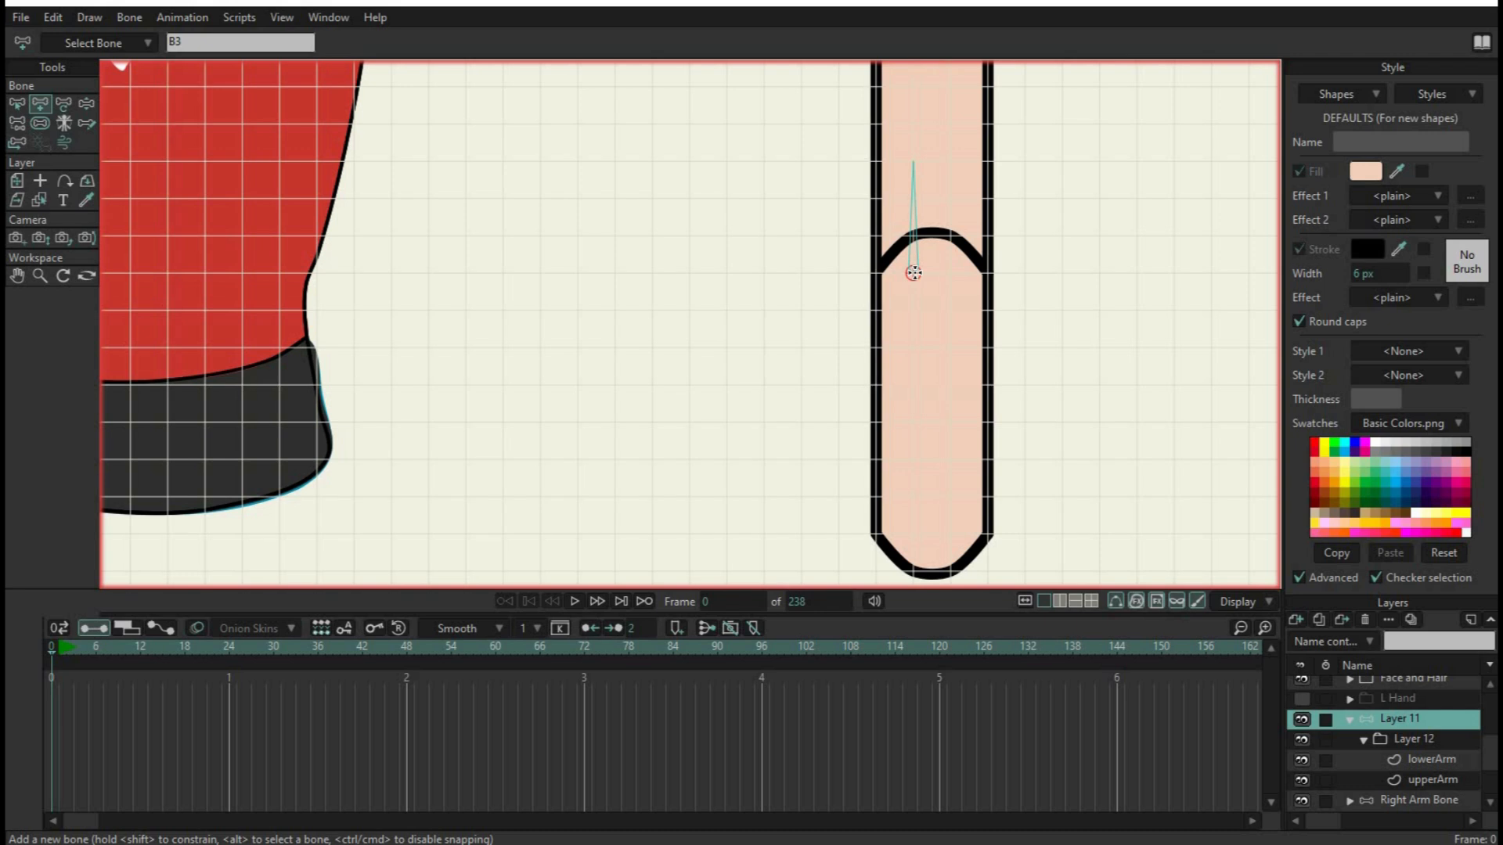
{"action": "left_click_drag", "start_coordinate": [912, 272], "coordinate": [922, 372]}
{"action": "left_click", "coordinate": [19, 103]}
{"action": "left_click", "coordinate": [1074, 344]}
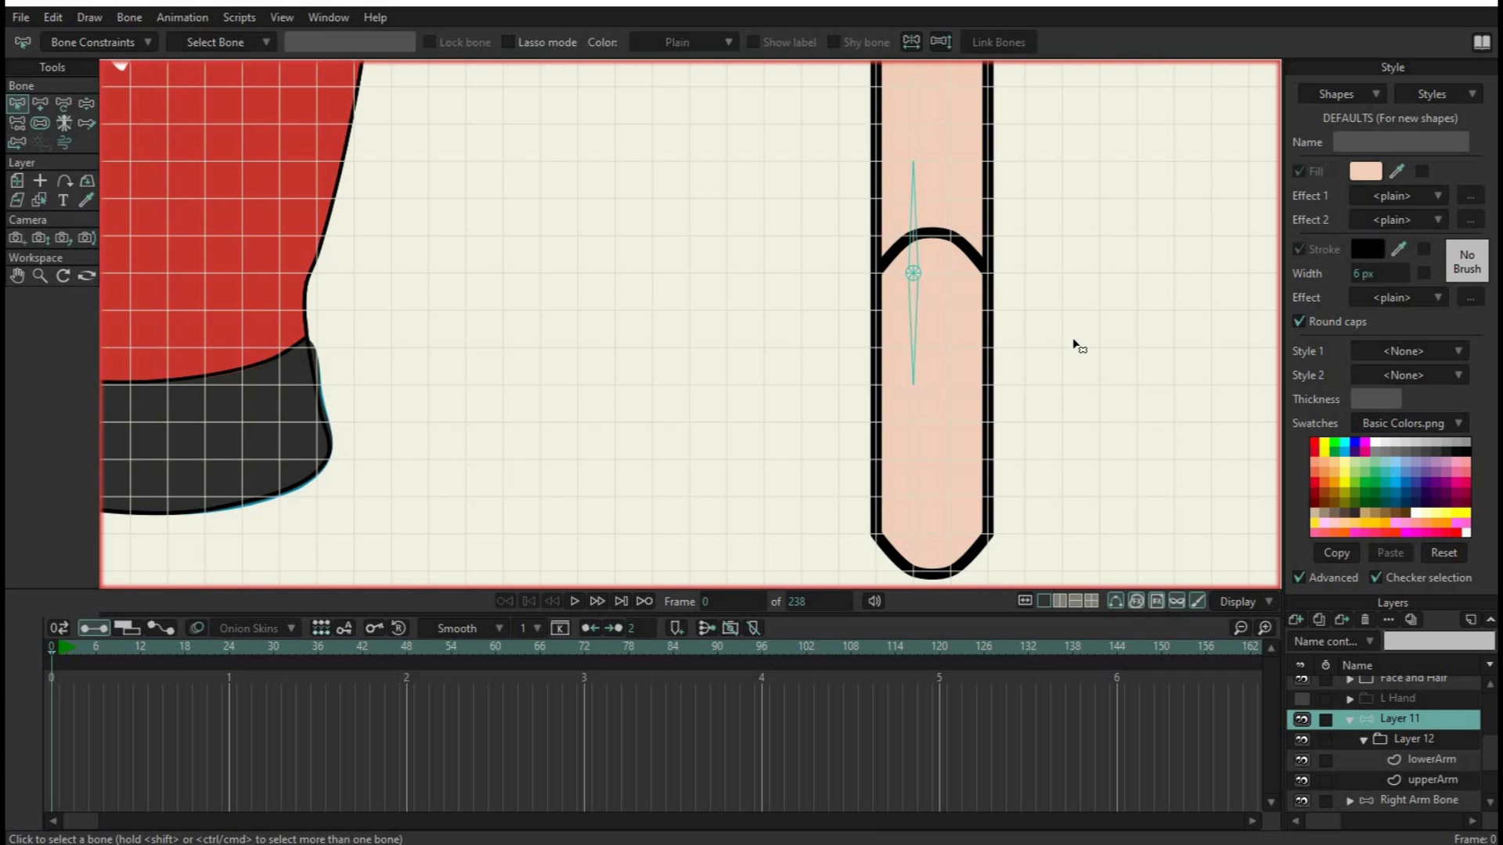
Add a pin bone at the wrist end of the lower arm and a bone about 2 grid squares long pointing up from it
{"action": "left_click", "coordinate": [40, 103]}
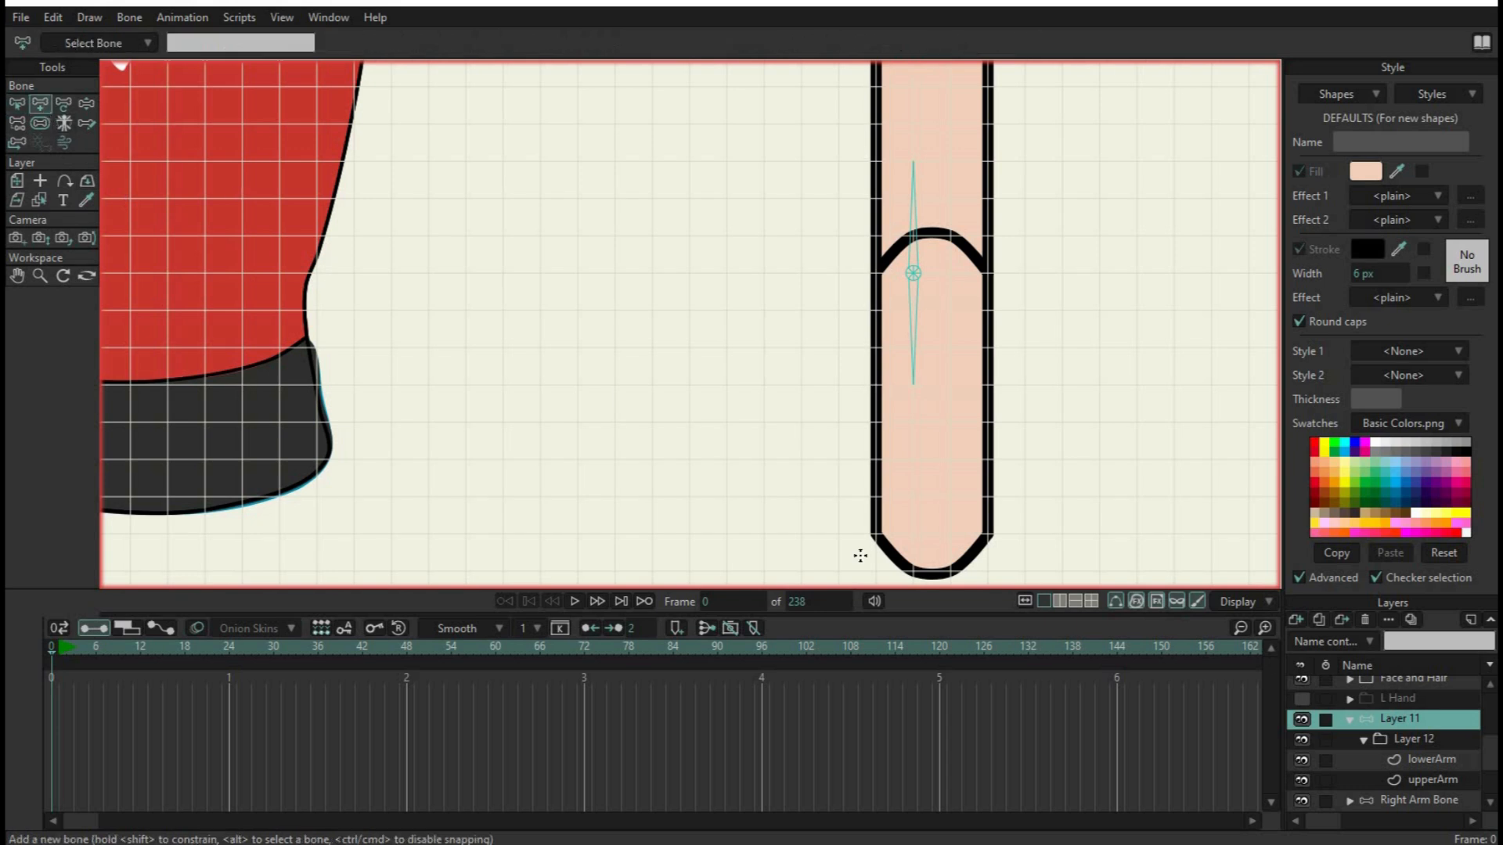
{"action": "left_click", "coordinate": [912, 524]}
{"action": "mouse_move", "coordinate": [914, 520]}
{"action": "left_mouse_down"}
{"action": "mouse_move", "coordinate": [913, 422]}
{"action": "mouse_move", "coordinate": [917, 456]}
{"action": "left_mouse_up"}
{"action": "scroll", "coordinate": [922, 550], "scroll_direction": "down", "scroll_amount": 9}
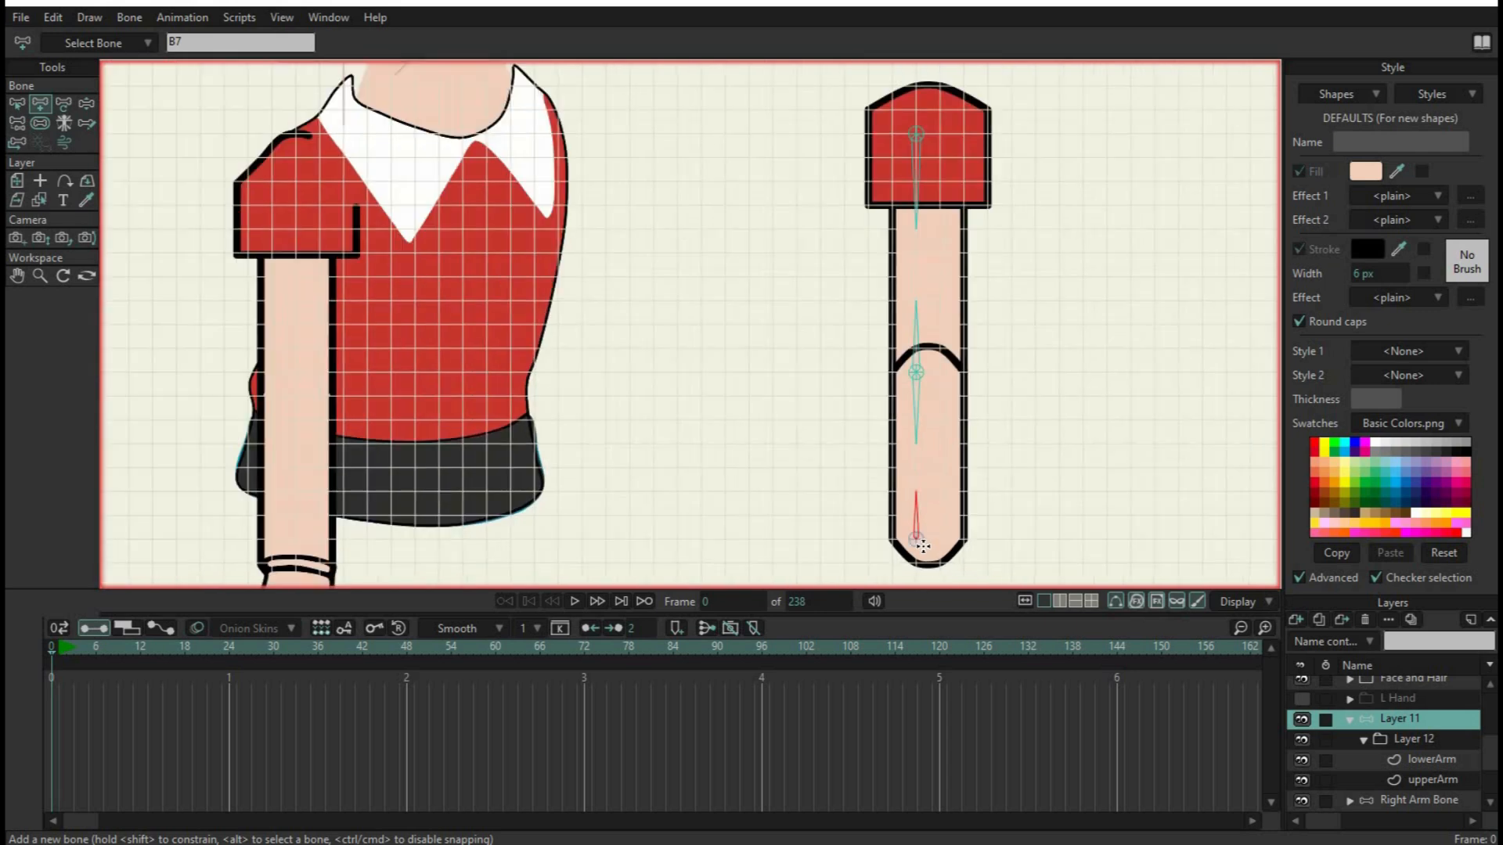
Select every bone of the new arm on the bone layer and set their bone strength to 0
{"action": "scroll", "coordinate": [922, 549], "scroll_direction": "up", "scroll_amount": 4}
{"action": "scroll", "coordinate": [952, 391], "scroll_direction": "down", "scroll_amount": 1}
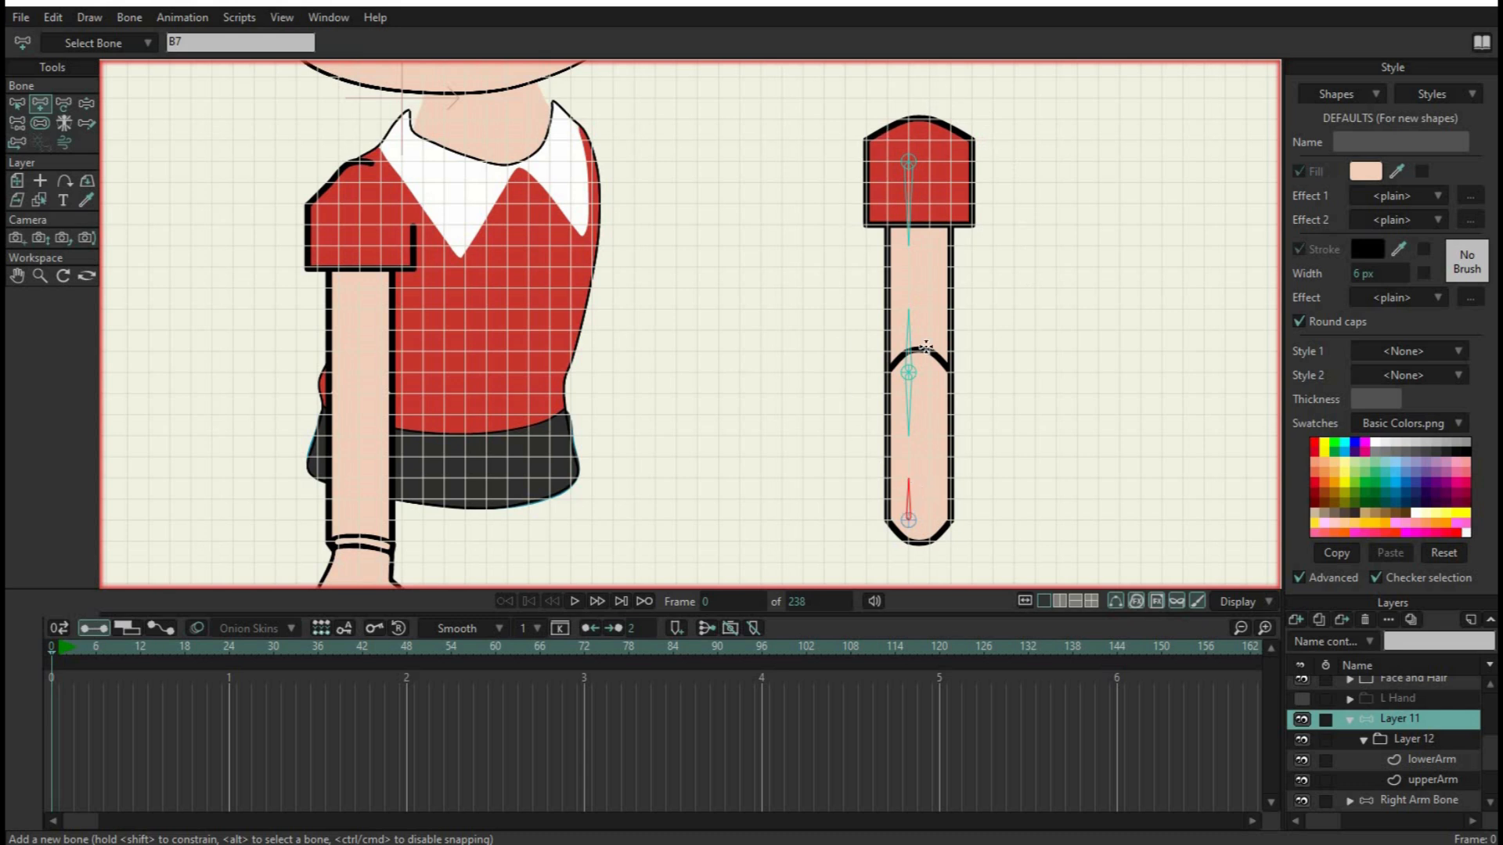
{"action": "left_click", "coordinate": [16, 104]}
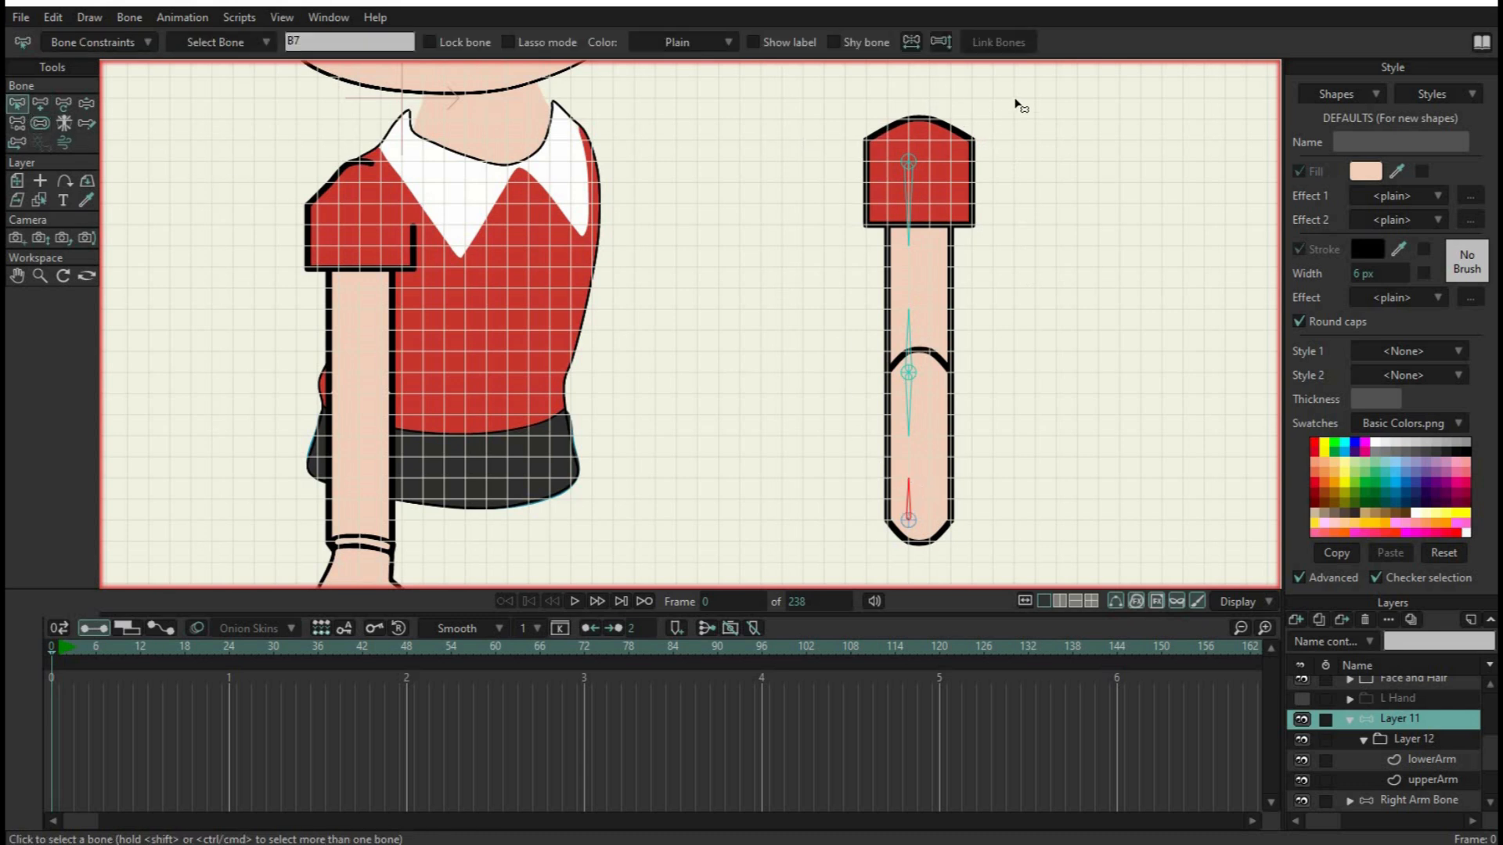
{"action": "left_click_drag", "start_coordinate": [1010, 98], "coordinate": [805, 575]}
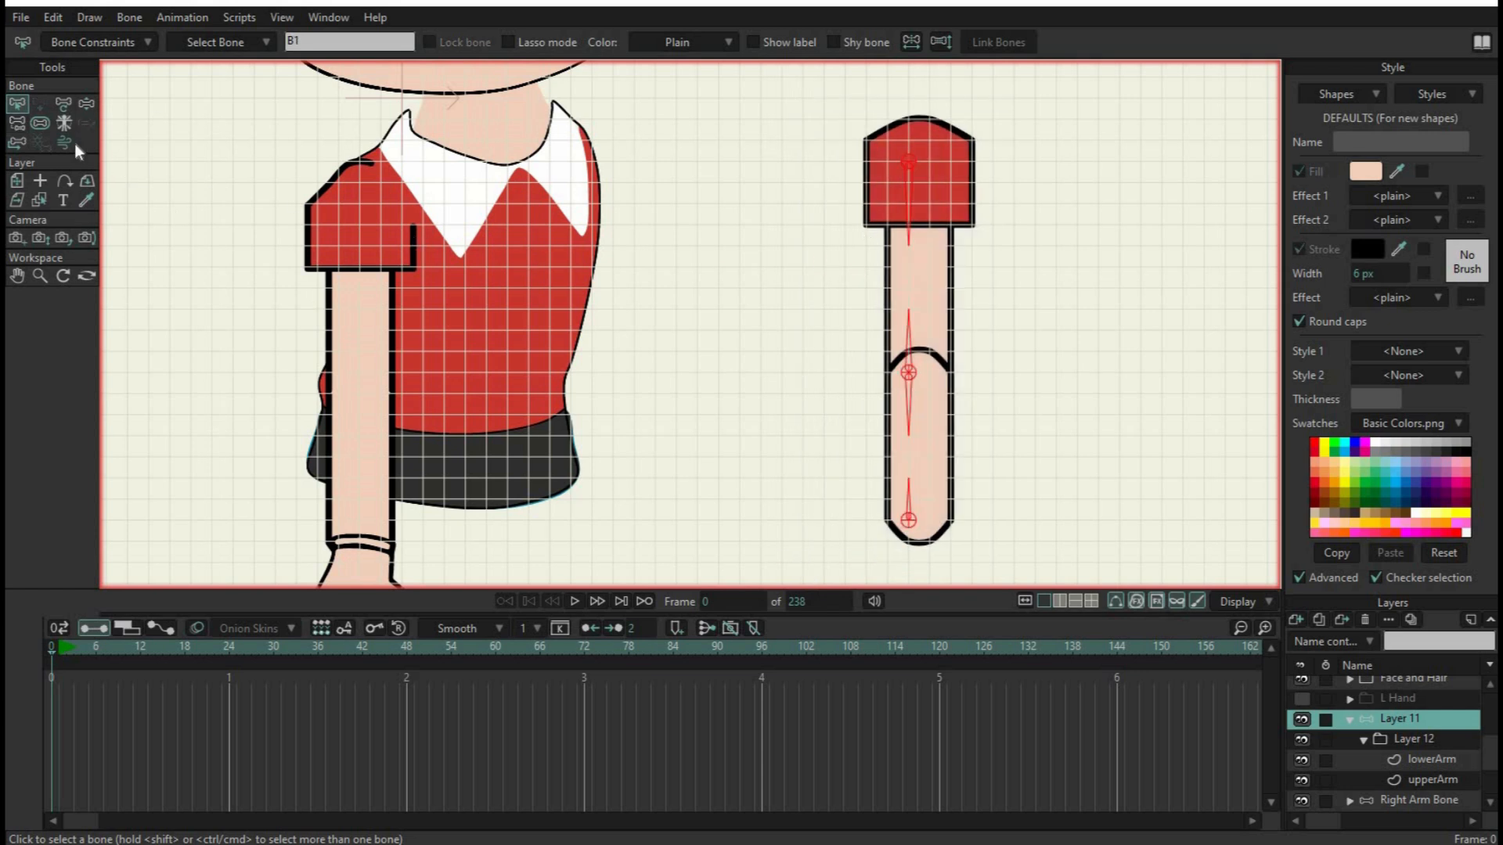
{"action": "left_click", "coordinate": [39, 124]}
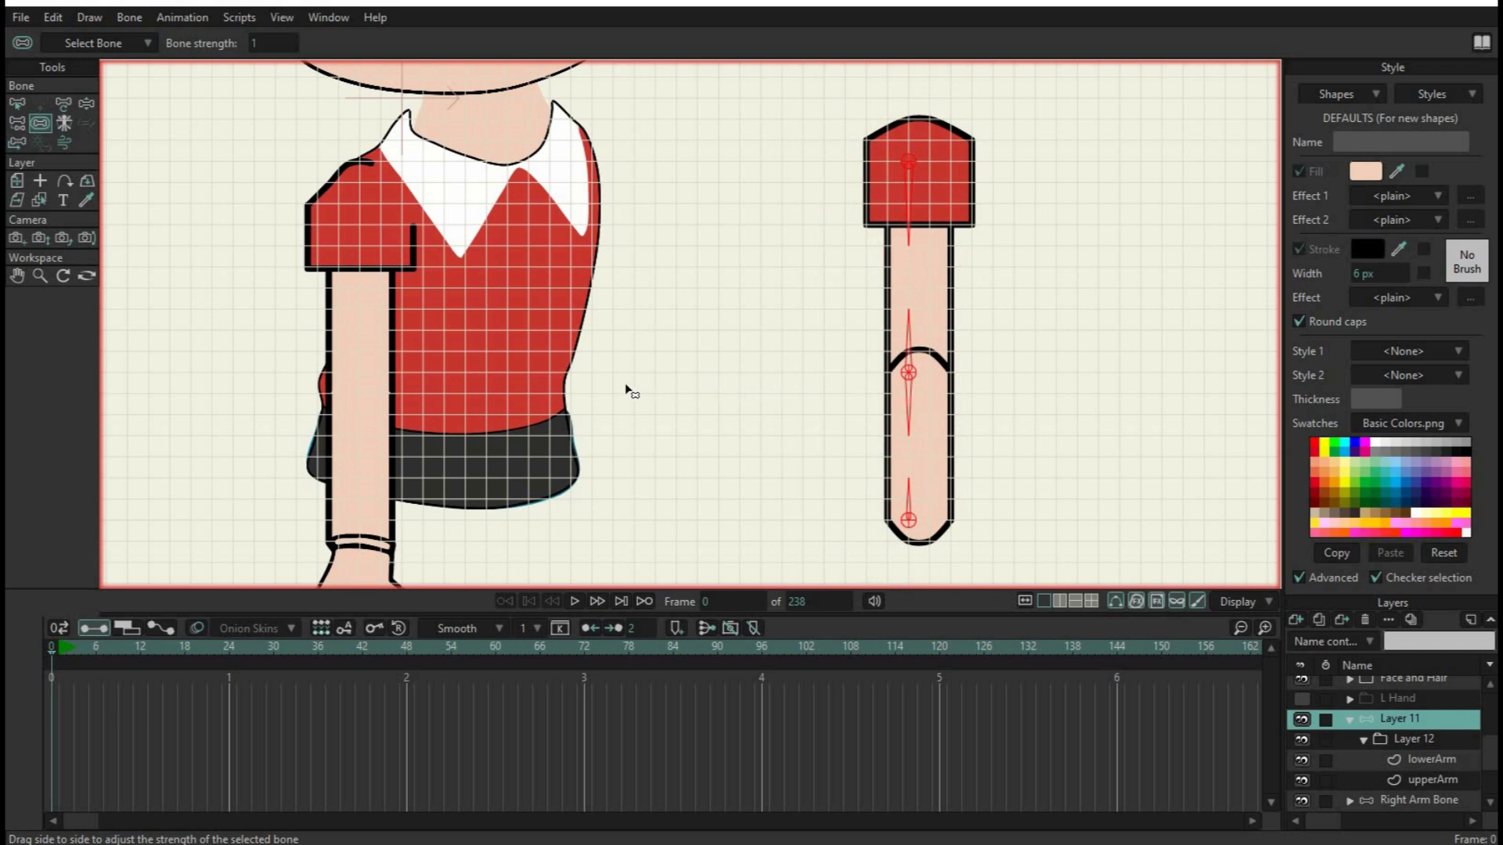
{"action": "left_click_drag", "start_coordinate": [617, 385], "coordinate": [616, 385]}
{"action": "scroll", "coordinate": [938, 126], "scroll_direction": "up", "scroll_amount": 3}
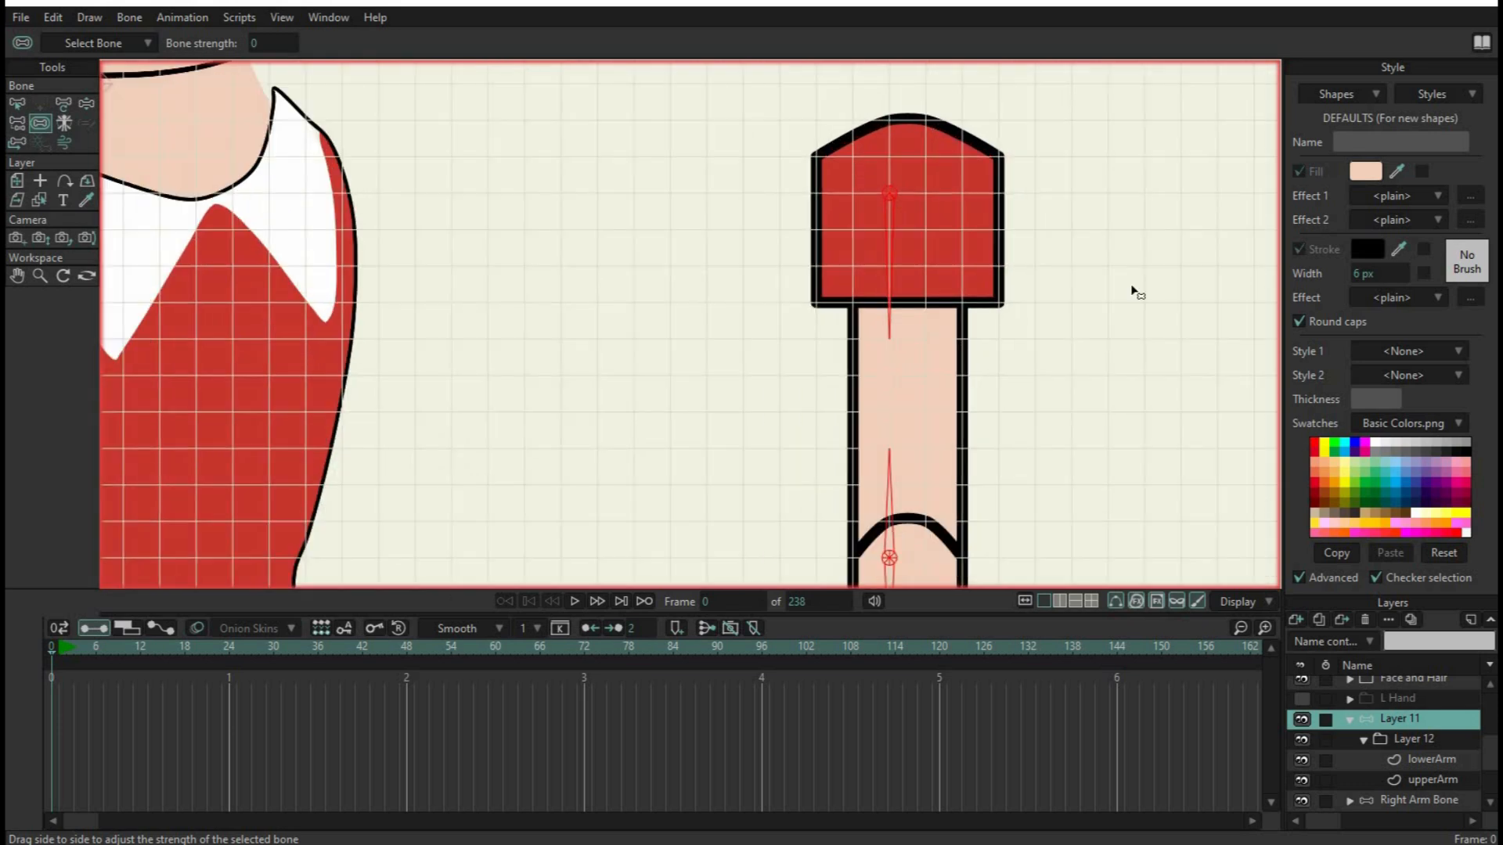
{"action": "left_click", "coordinate": [1428, 780]}
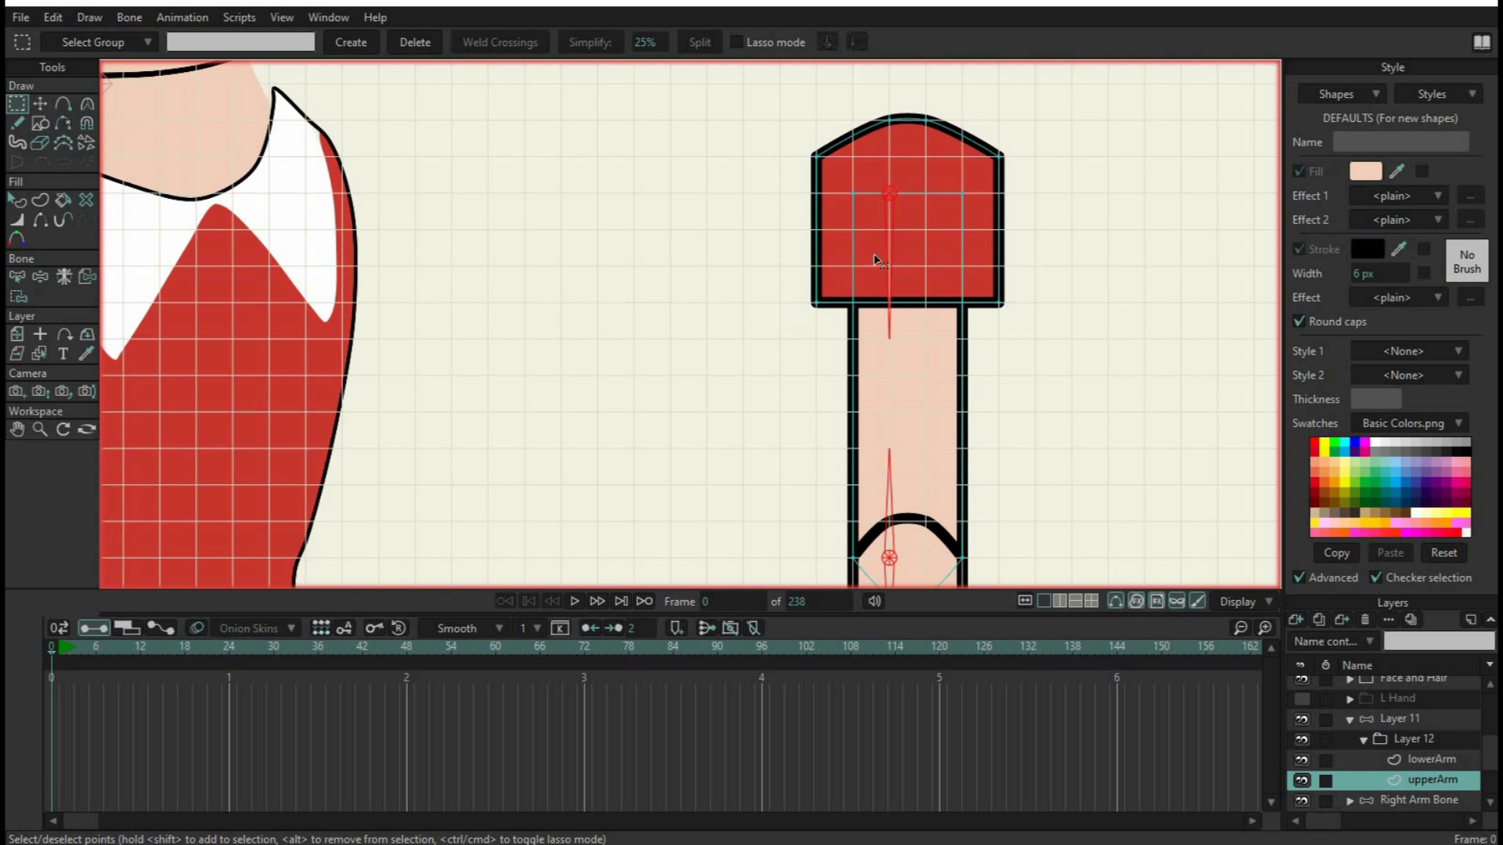
{"action": "left_click", "coordinate": [44, 105]}
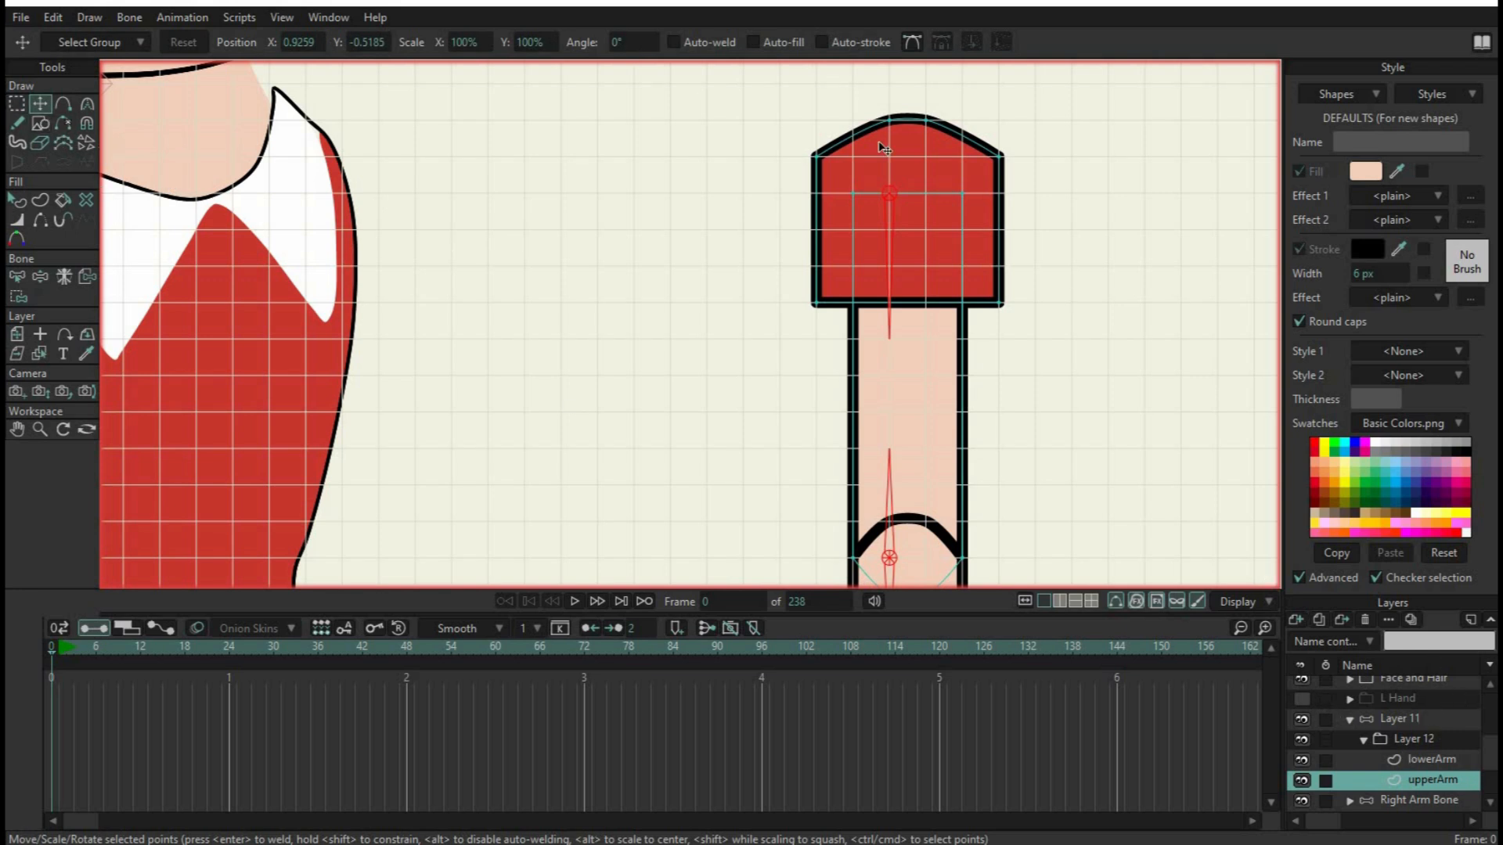
{"action": "left_click", "coordinate": [1408, 721]}
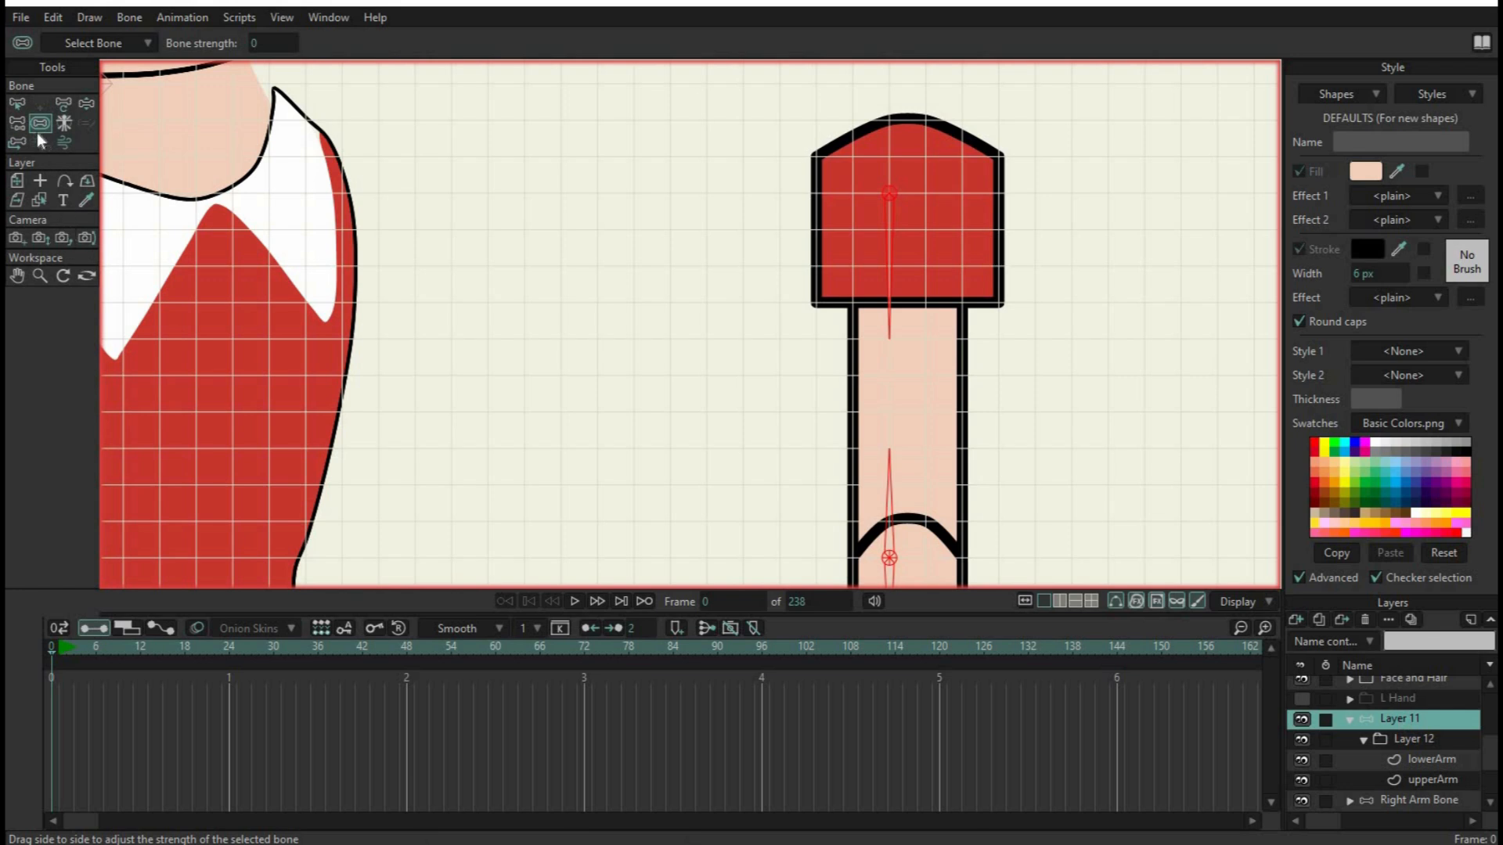
Bind all the sleeve and shoulder points of the upperArm layer to the bone pointing down from the shoulder pin
{"action": "left_click", "coordinate": [17, 103]}
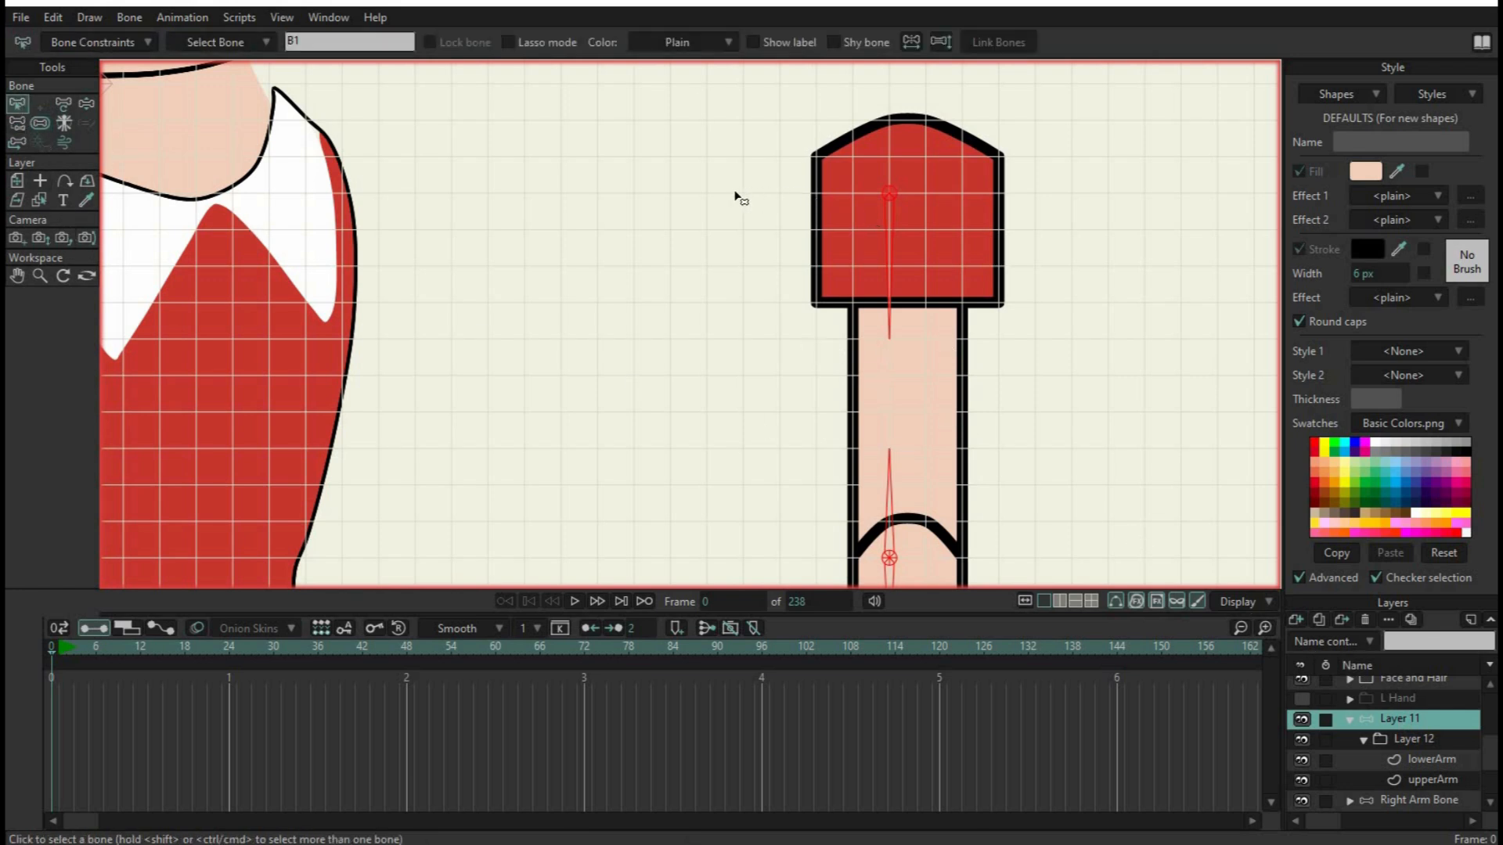
{"action": "left_click", "coordinate": [836, 414]}
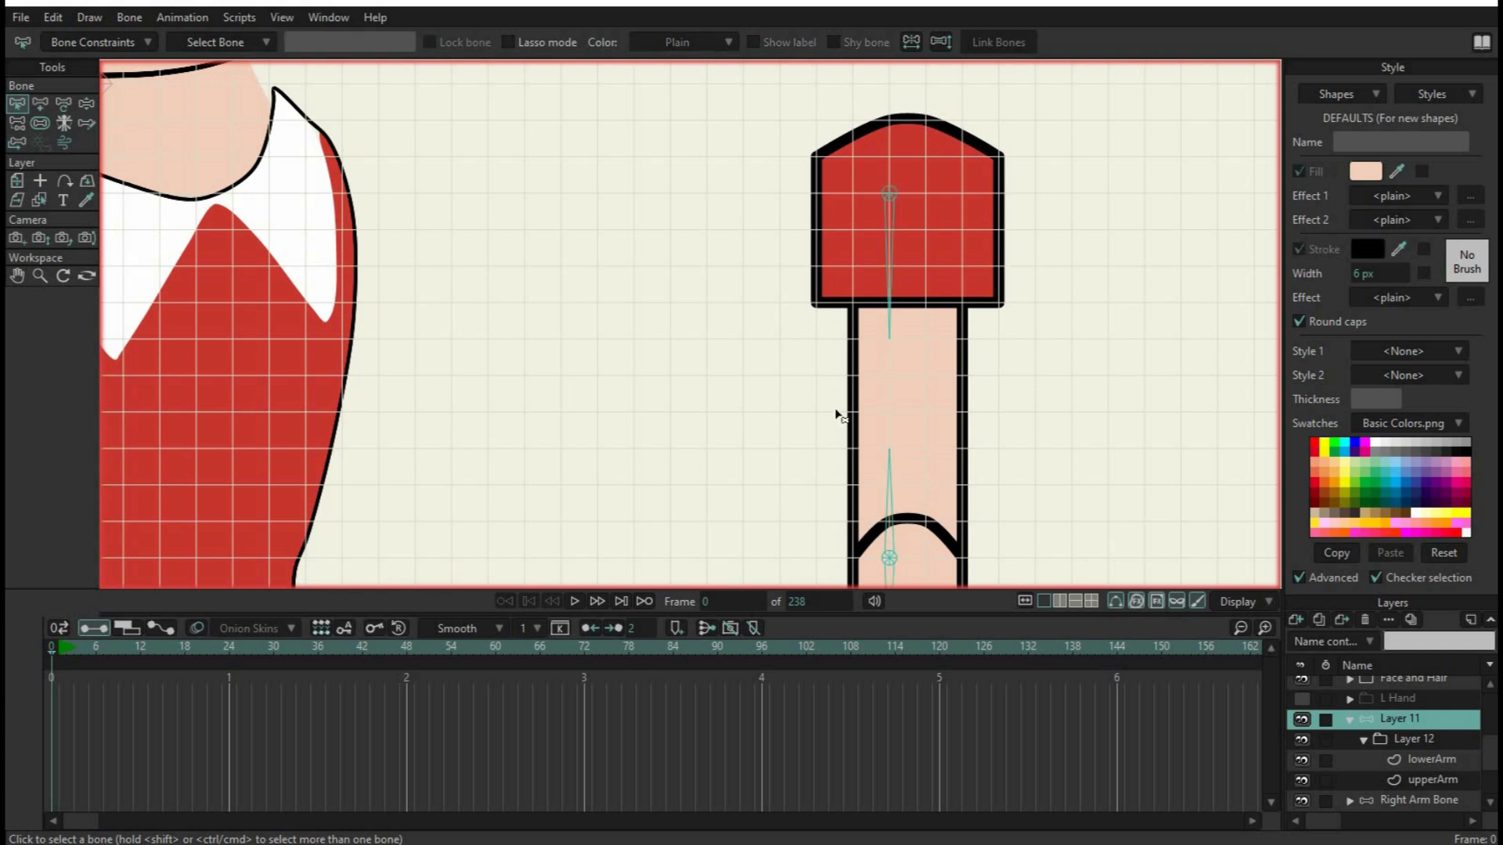
{"action": "left_click", "coordinate": [891, 256]}
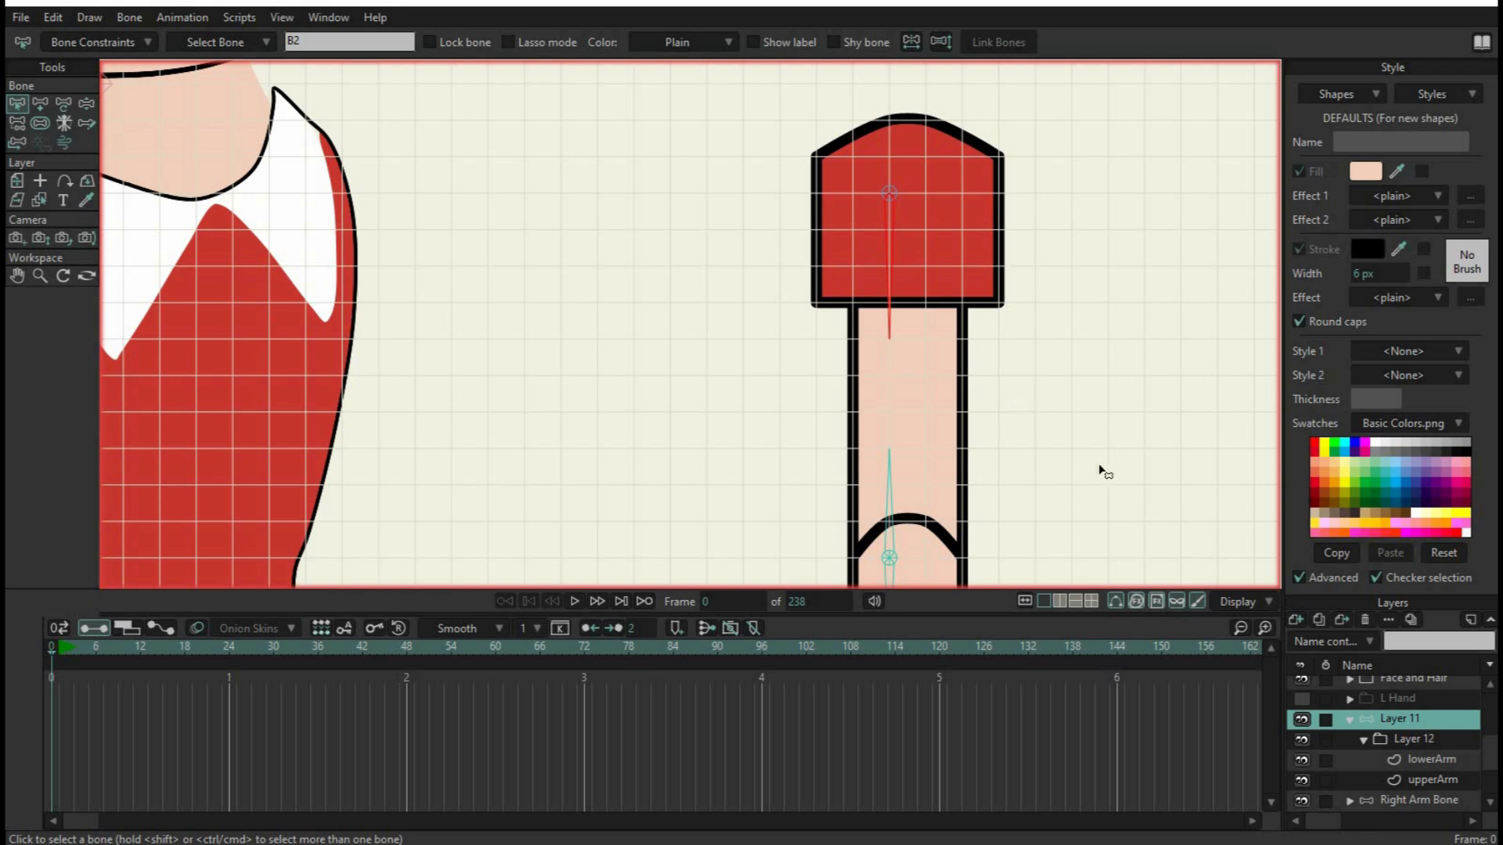
{"action": "left_click", "coordinate": [1435, 779]}
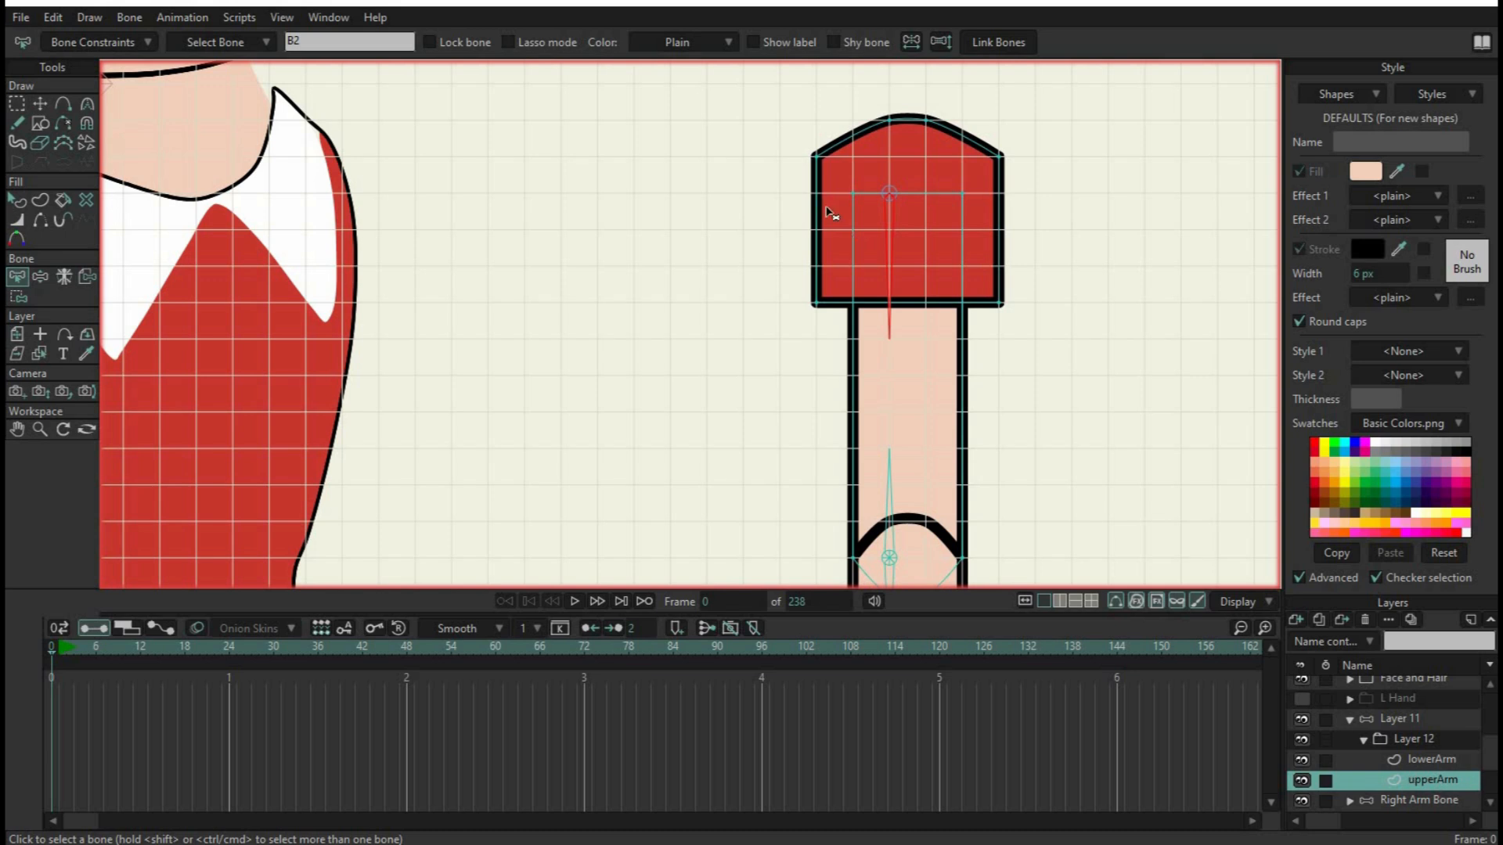
{"action": "left_click", "coordinate": [16, 103]}
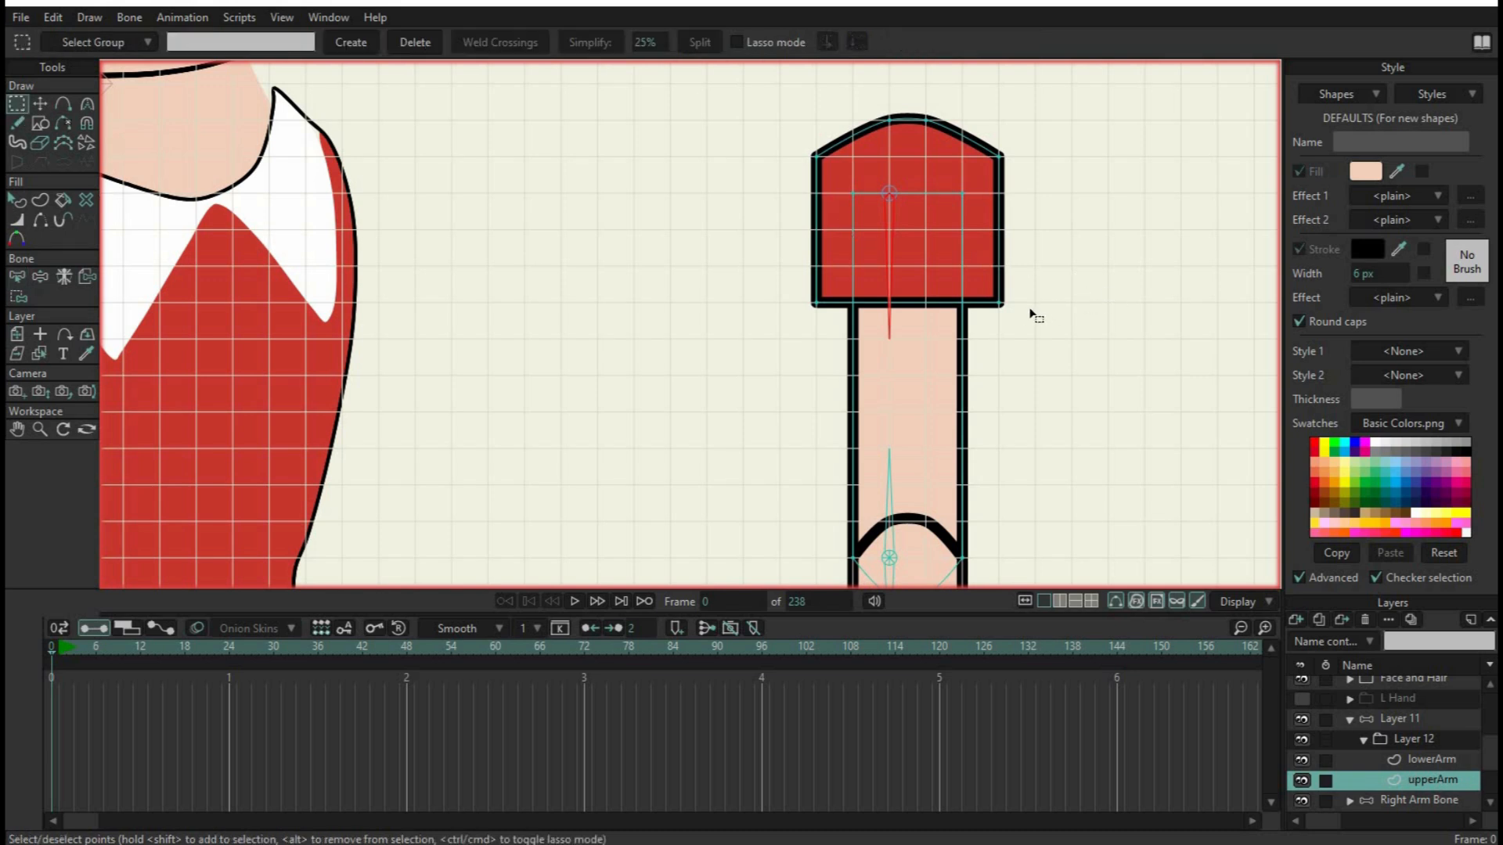
{"action": "left_click_drag", "start_coordinate": [1022, 316], "coordinate": [789, 94]}
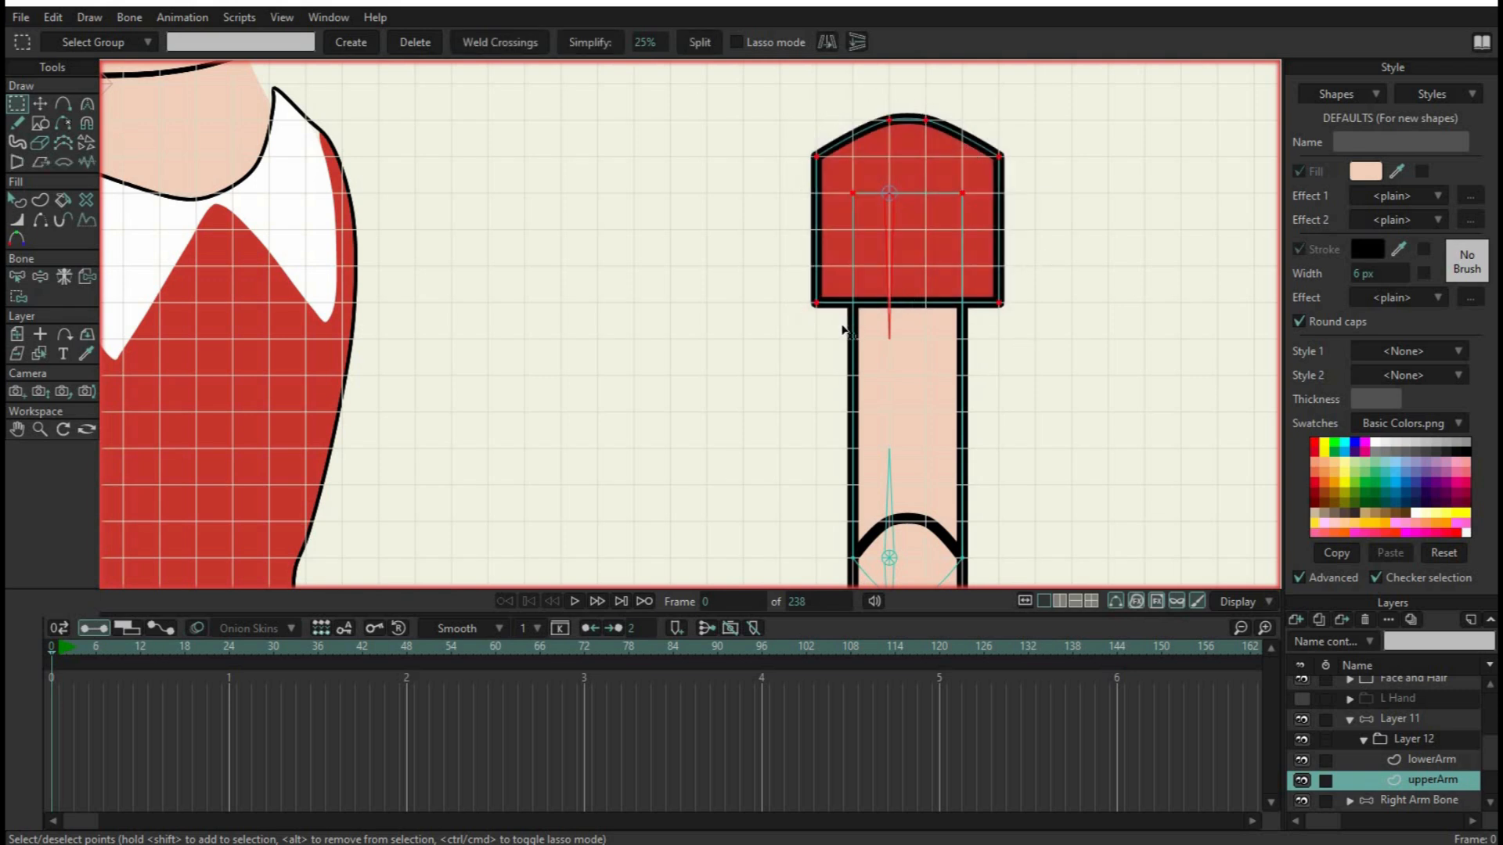
{"action": "left_click", "coordinate": [17, 299]}
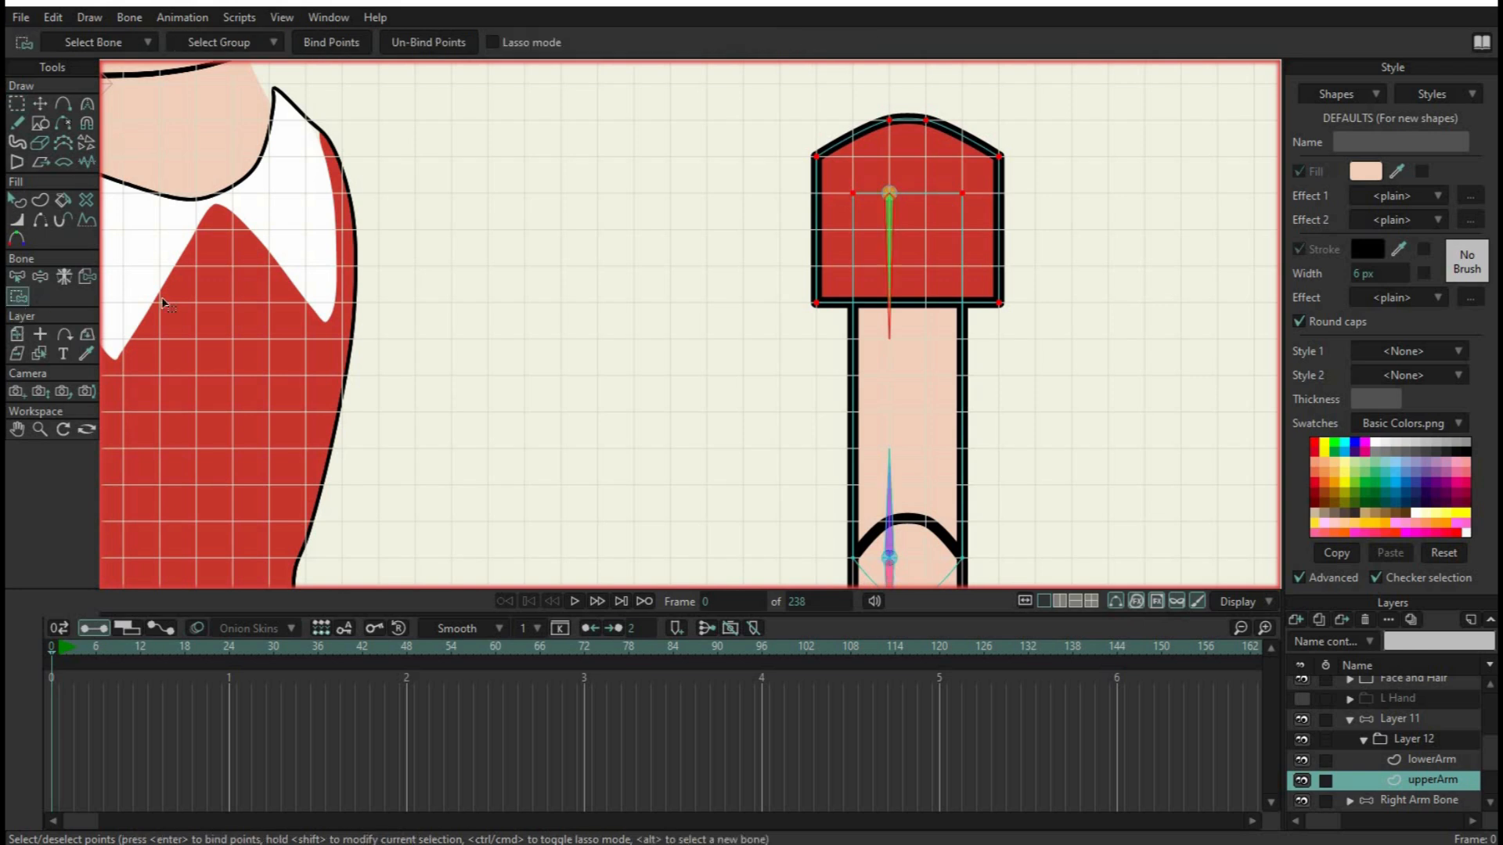
{"action": "left_click", "coordinate": [342, 43]}
Bind the elbow-end points of the upperArm layer to the bone pointing up from the elbow pin
{"action": "left_click_drag", "start_coordinate": [981, 538], "coordinate": [1036, 267]}
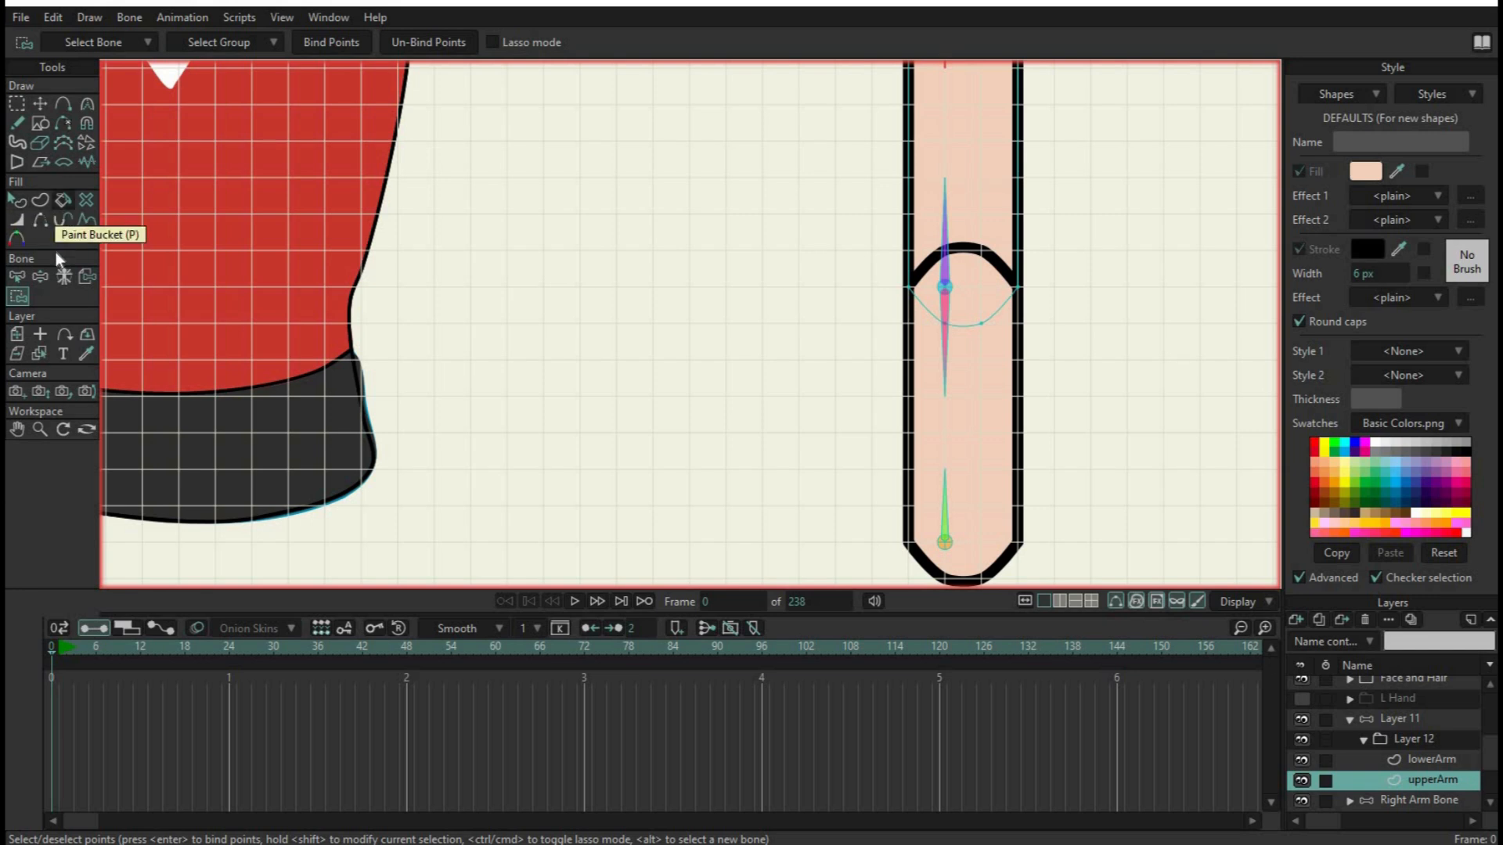
{"action": "left_click", "coordinate": [19, 277]}
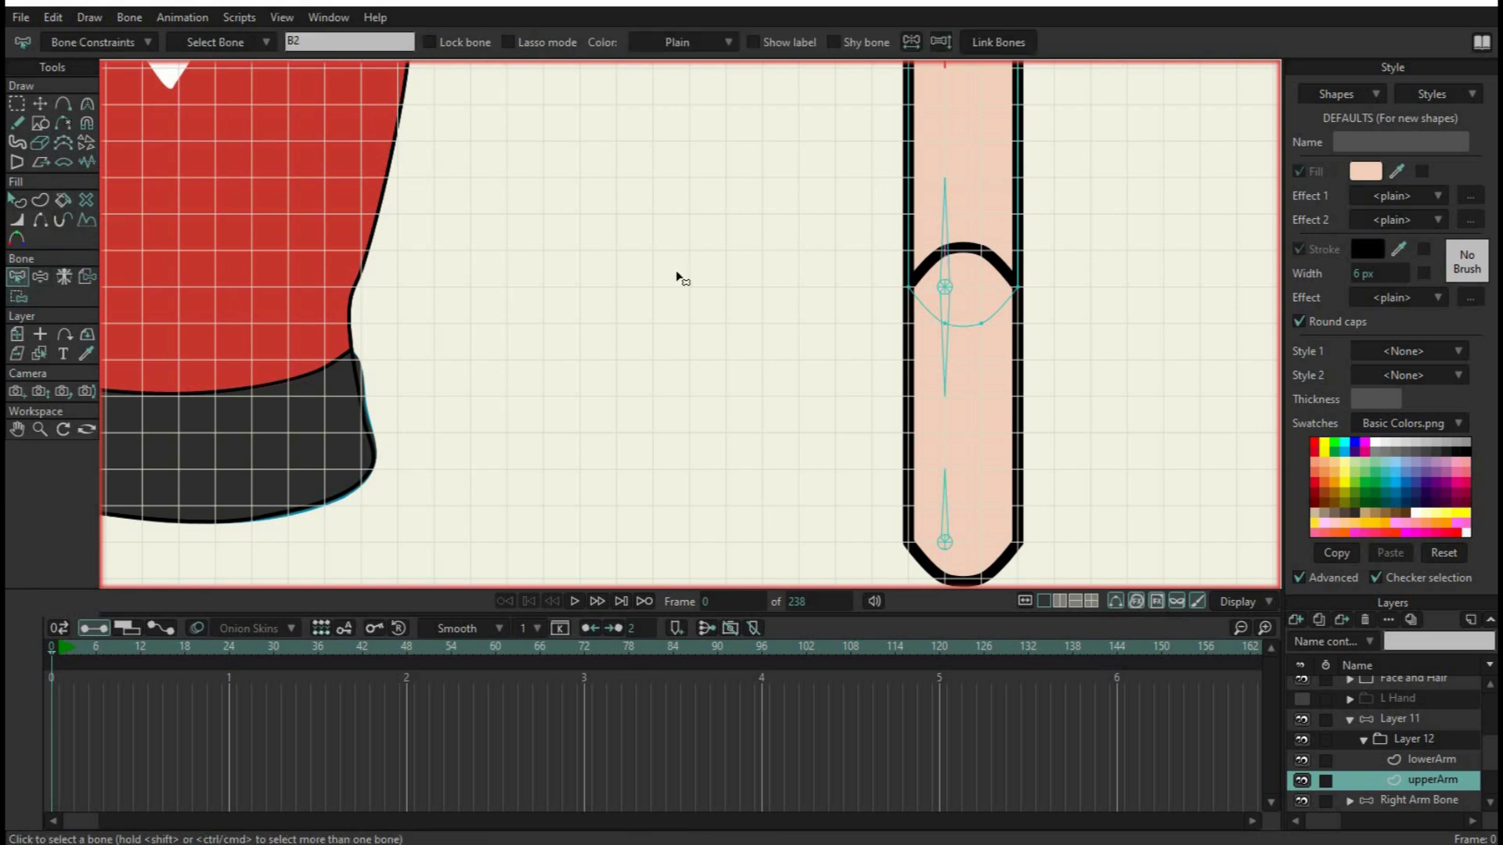
{"action": "left_click", "coordinate": [881, 270]}
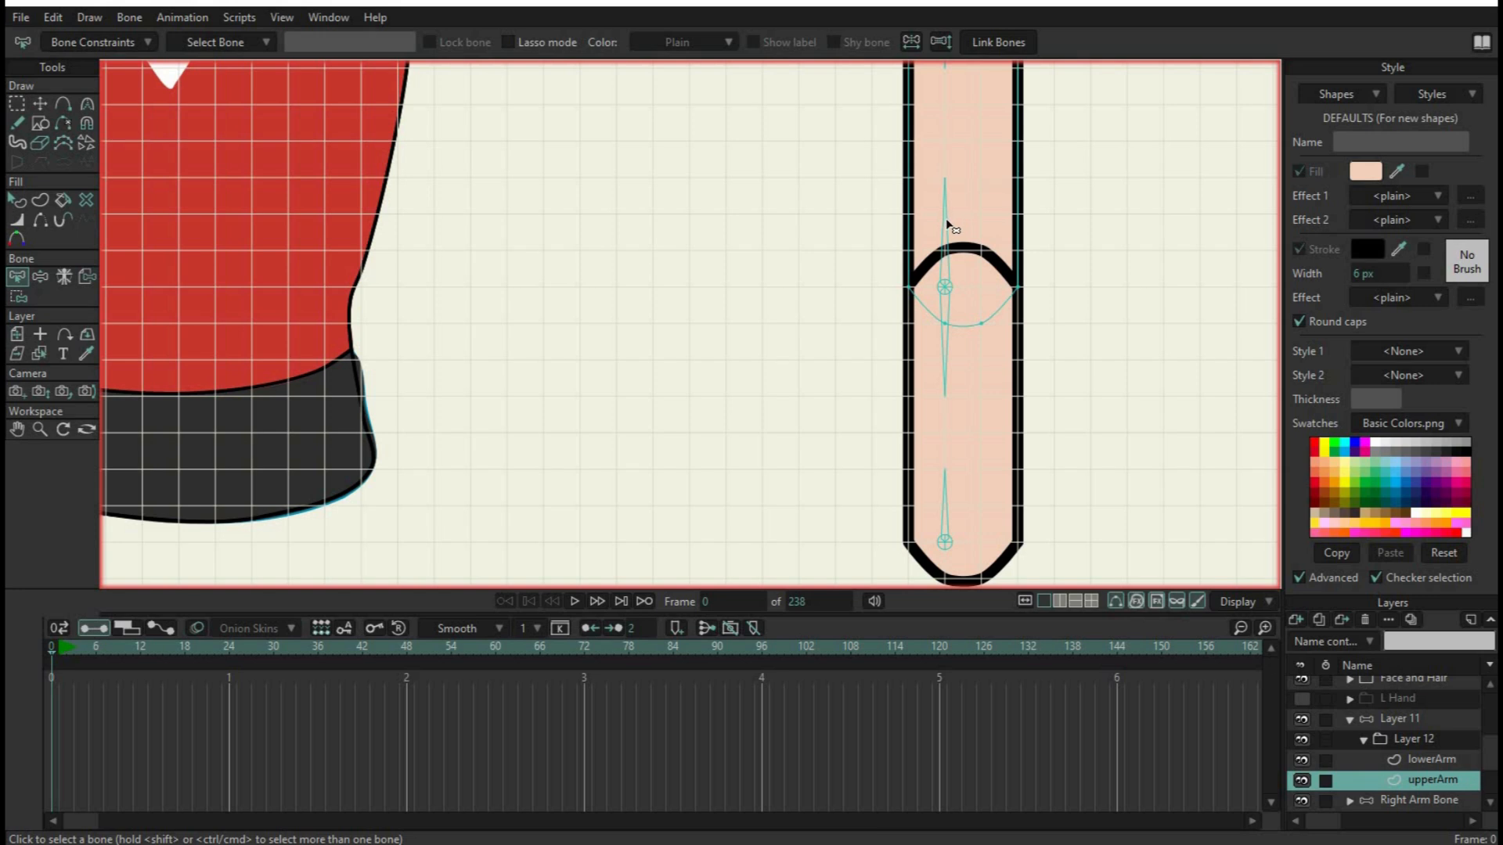
{"action": "left_click", "coordinate": [948, 249]}
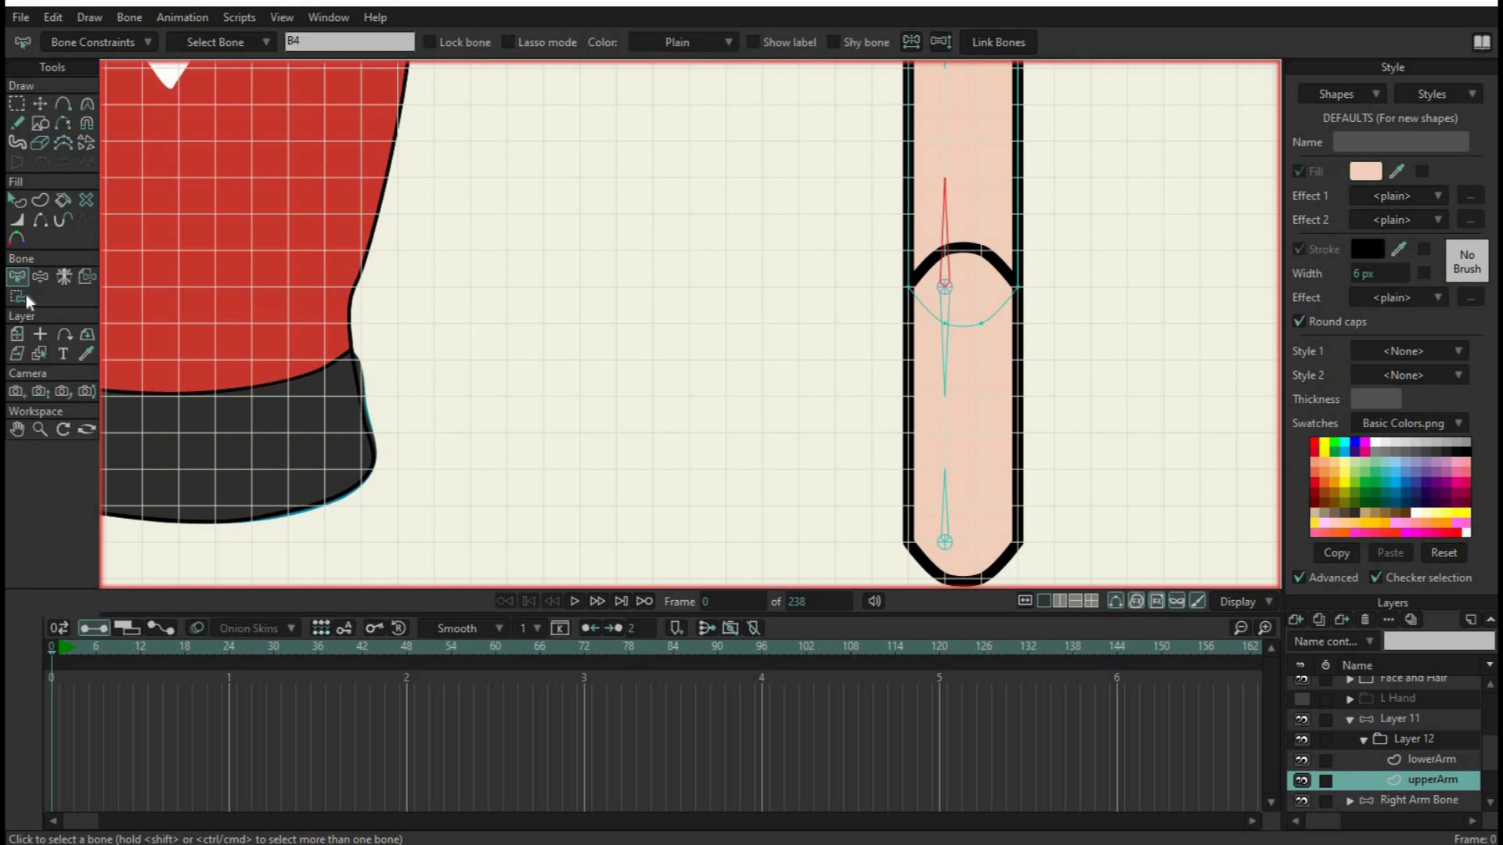
{"action": "left_click", "coordinate": [18, 104]}
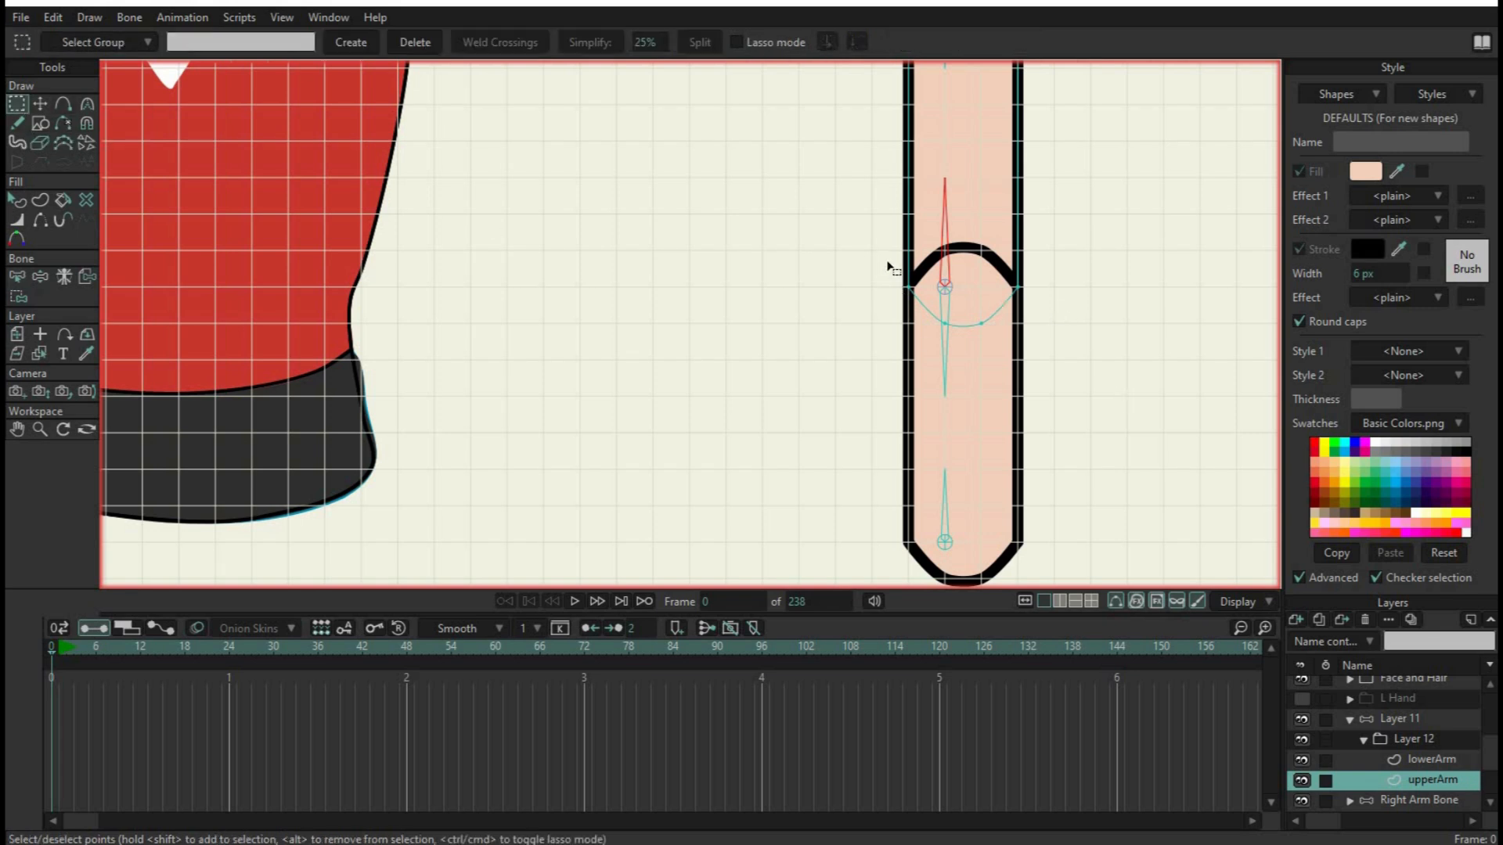
{"action": "left_click_drag", "start_coordinate": [889, 264], "coordinate": [1076, 346]}
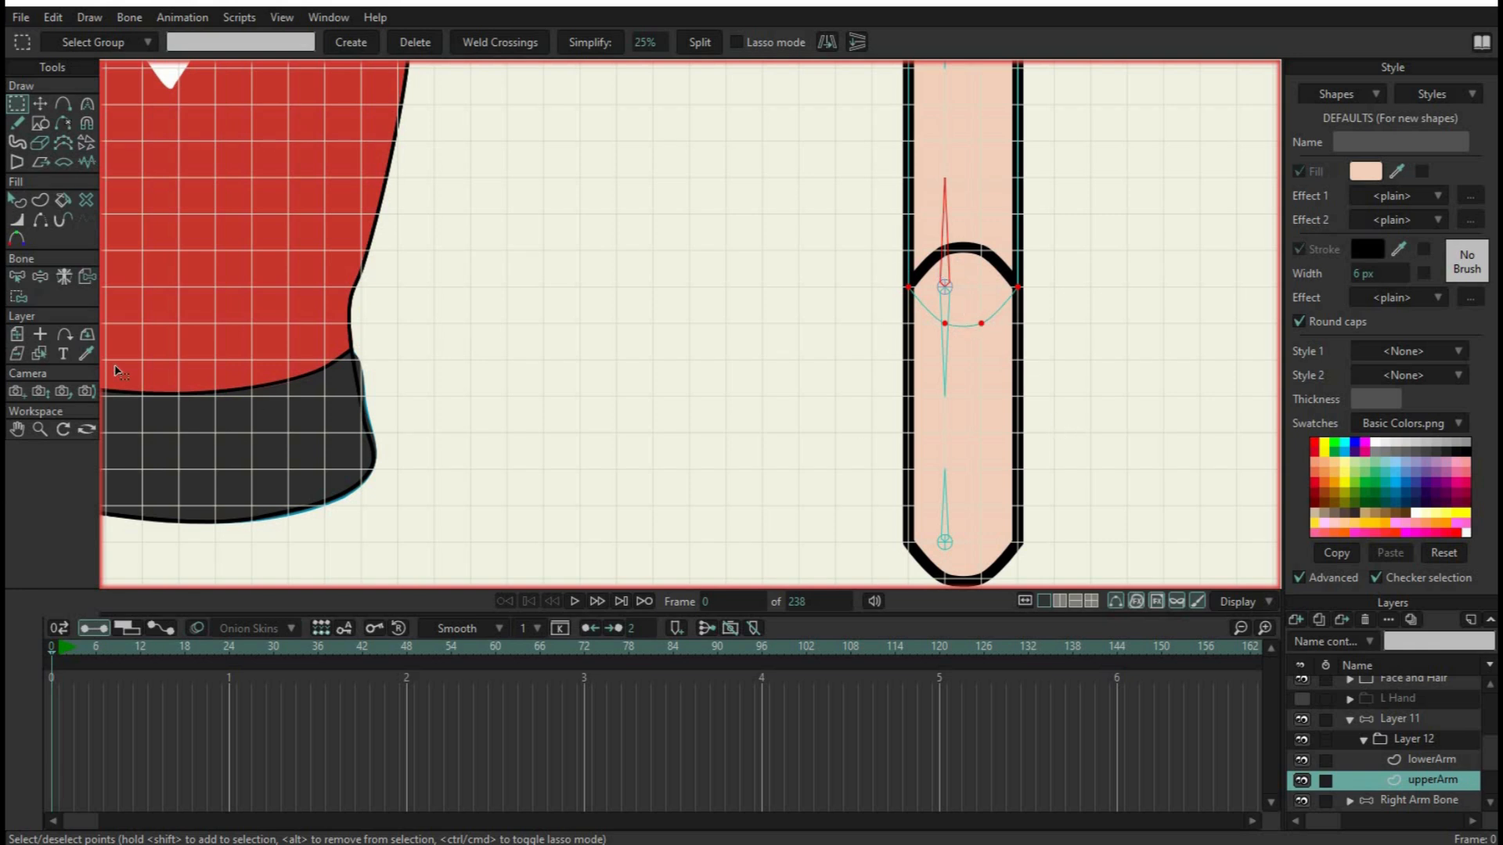
{"action": "left_click", "coordinate": [18, 296]}
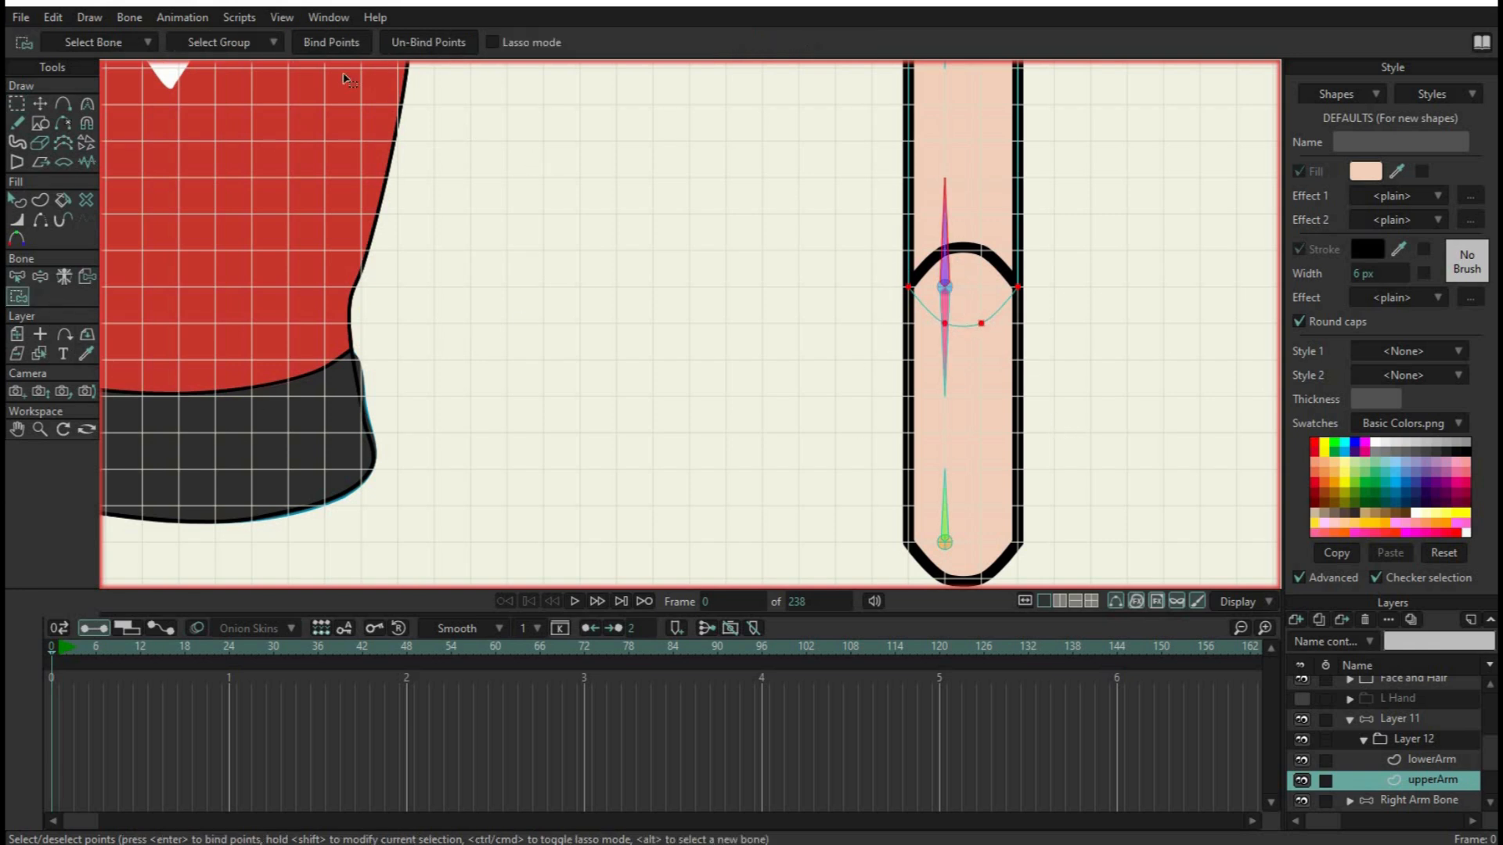
{"action": "left_click", "coordinate": [330, 44]}
On the lowerArm layer, bind the elbow-end points to the bone pointing down from the elbow pin
{"action": "left_click", "coordinate": [1425, 759]}
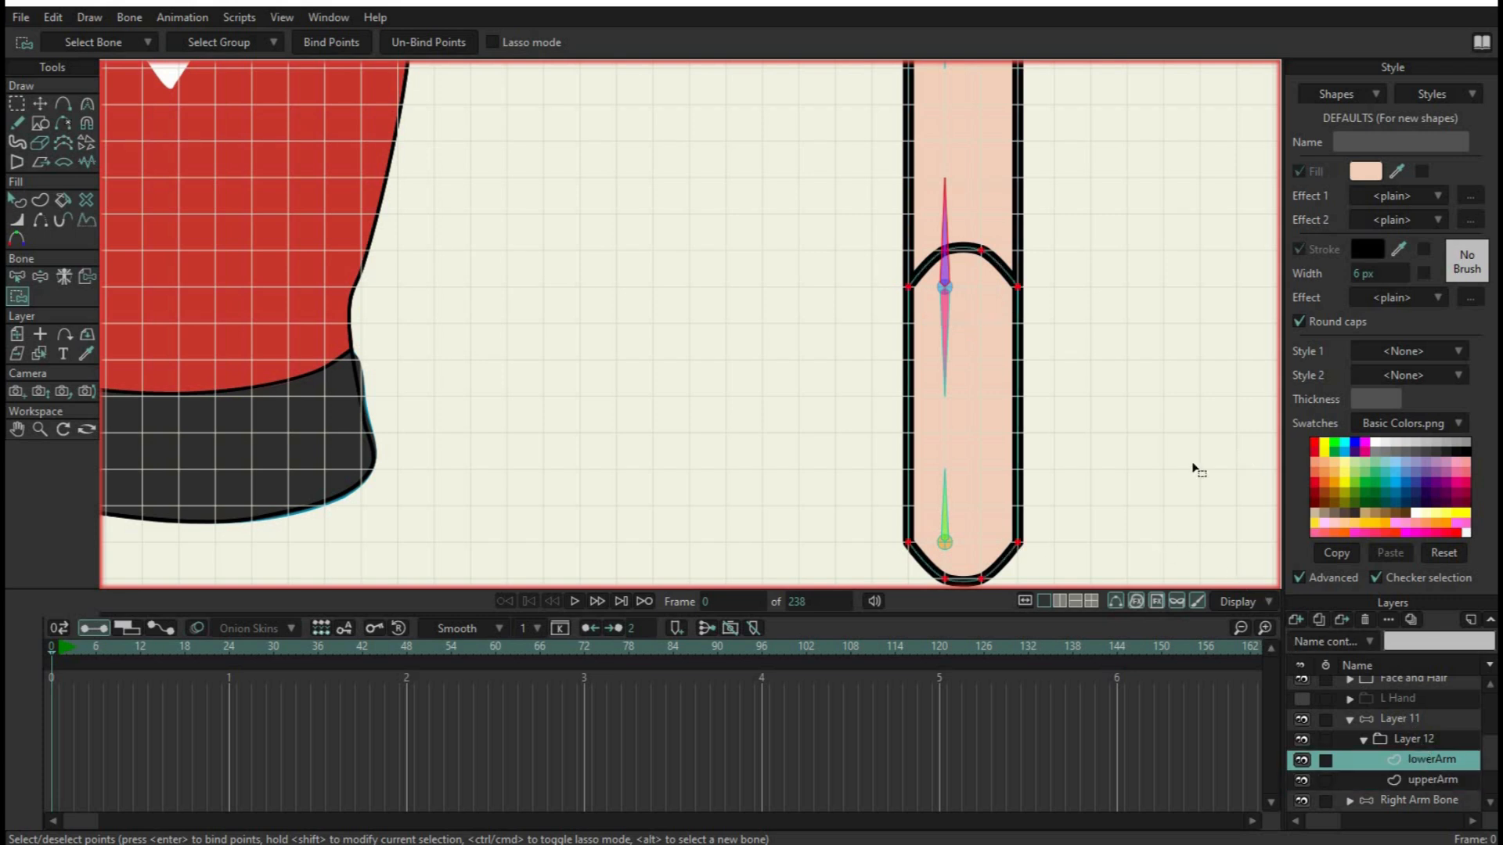
{"action": "left_click", "coordinate": [17, 277]}
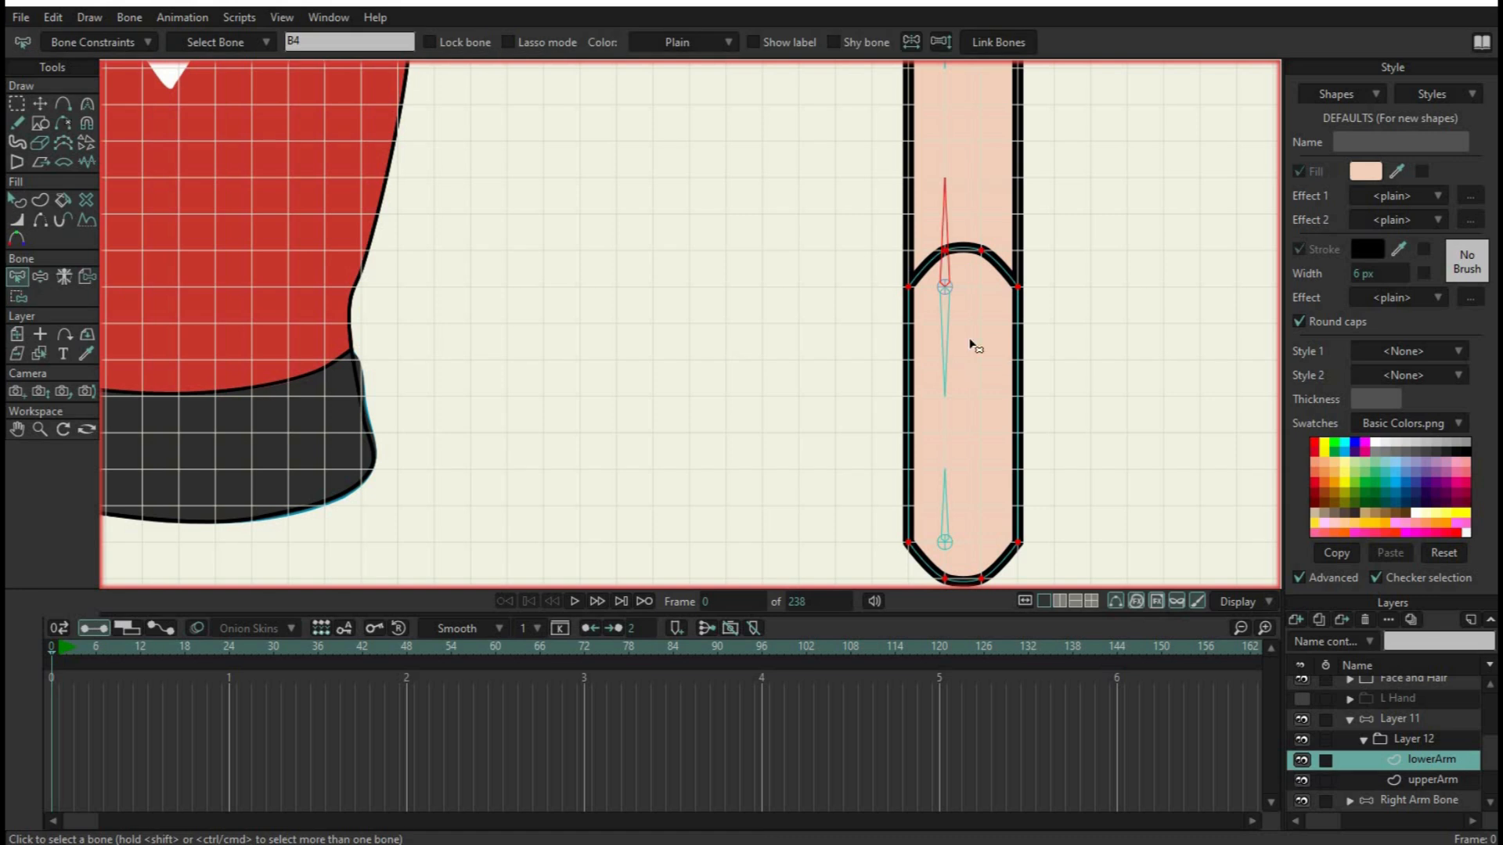
{"action": "left_click", "coordinate": [946, 332]}
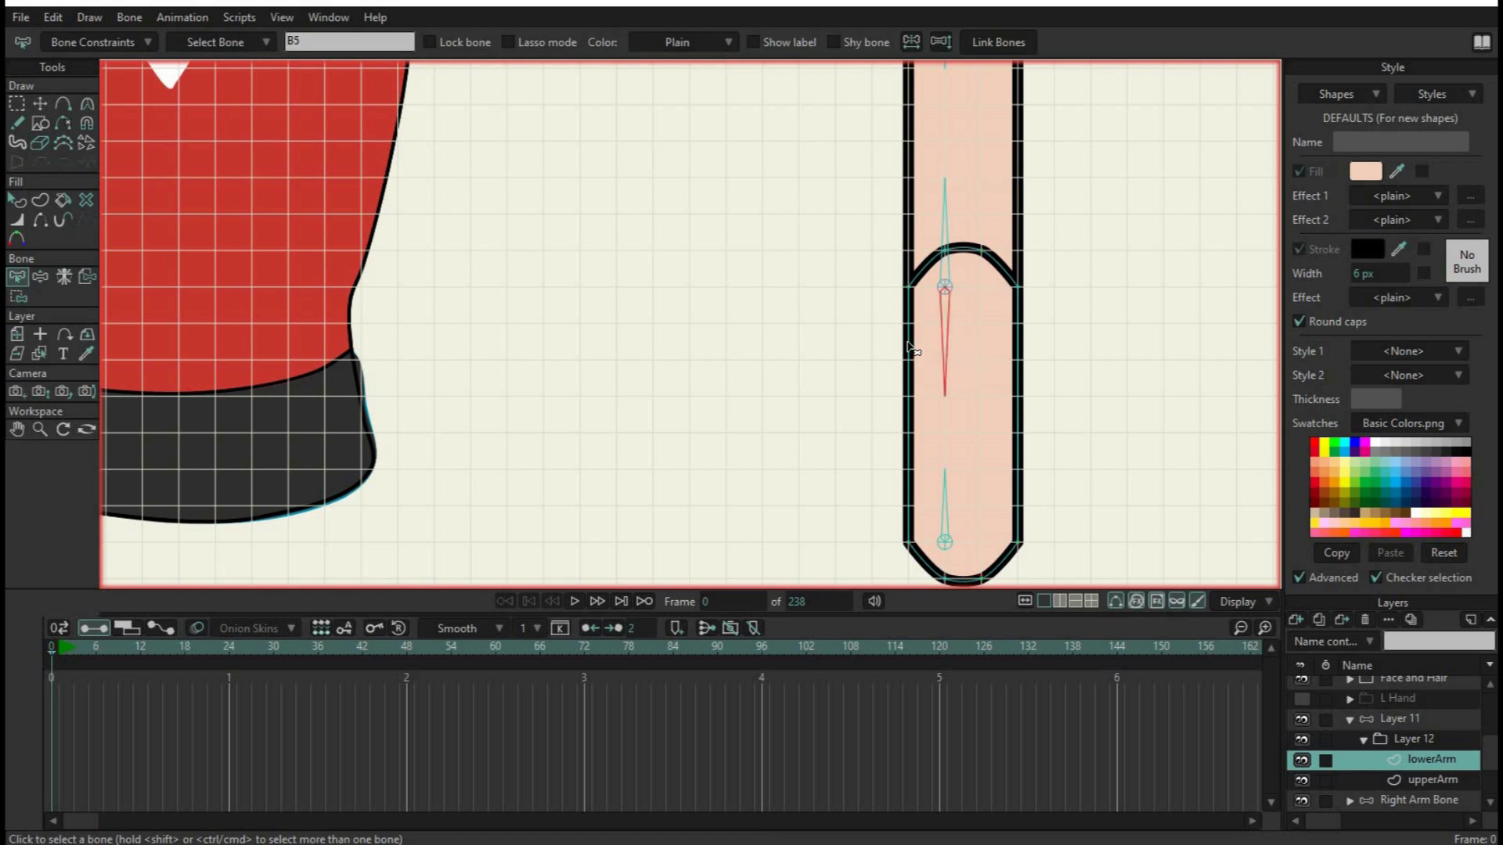
{"action": "left_click", "coordinate": [849, 345]}
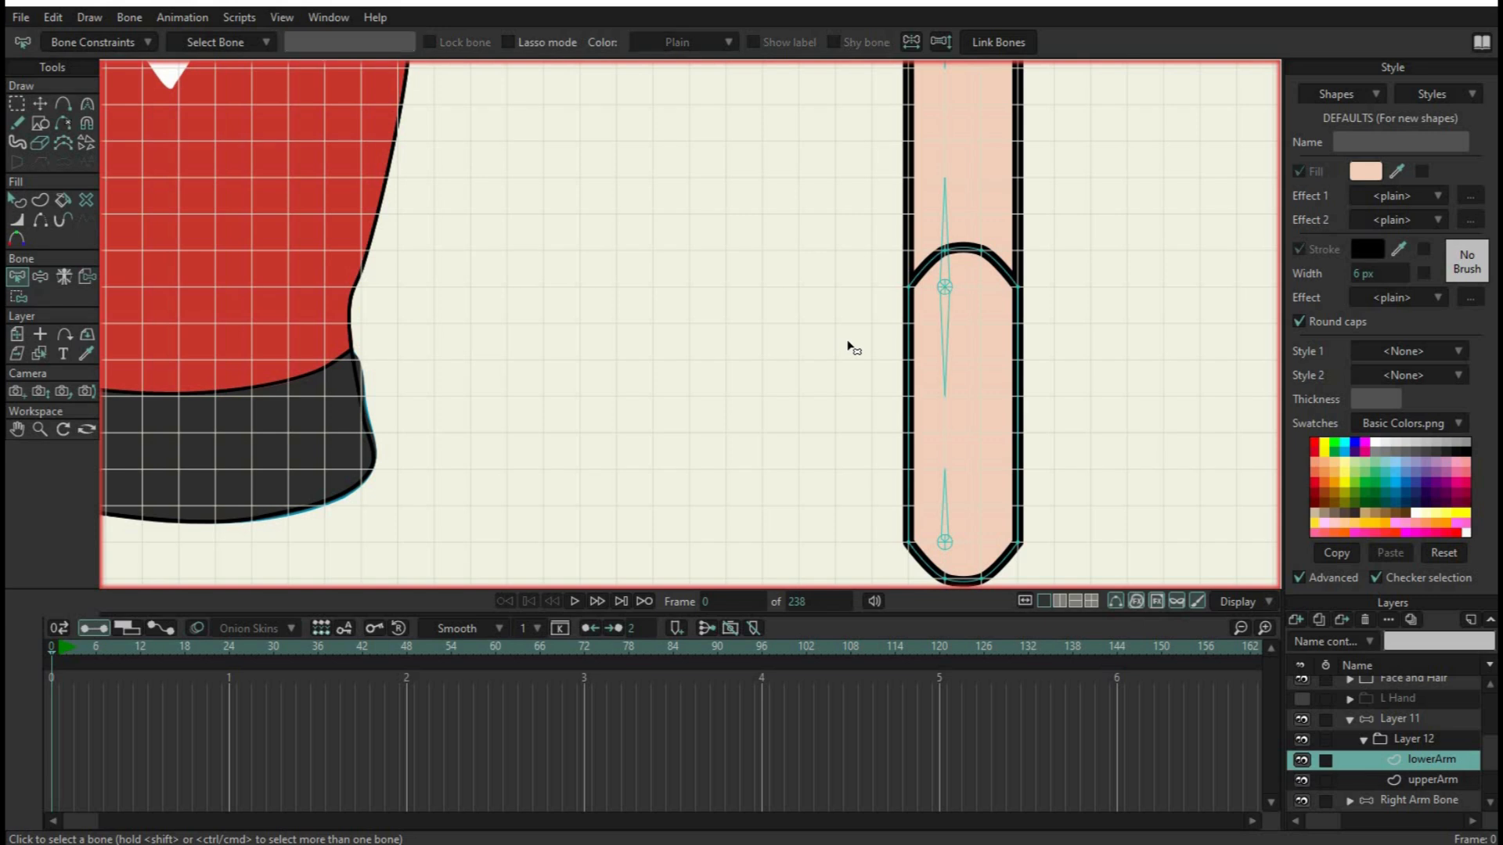
{"action": "left_click", "coordinate": [947, 337]}
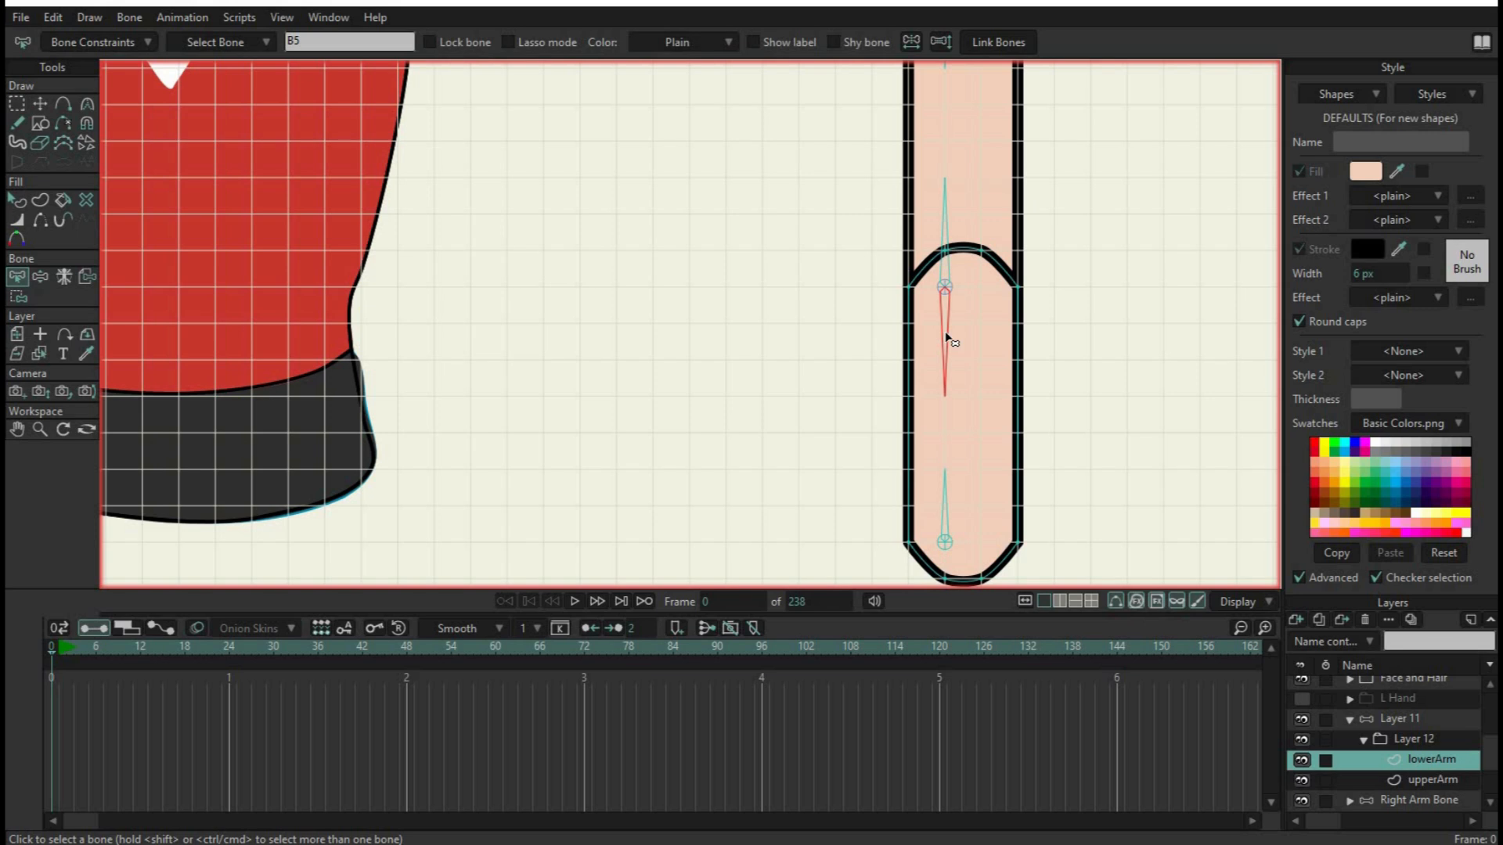
{"action": "left_click", "coordinate": [22, 98]}
{"action": "left_click_drag", "start_coordinate": [1058, 311], "coordinate": [850, 235]}
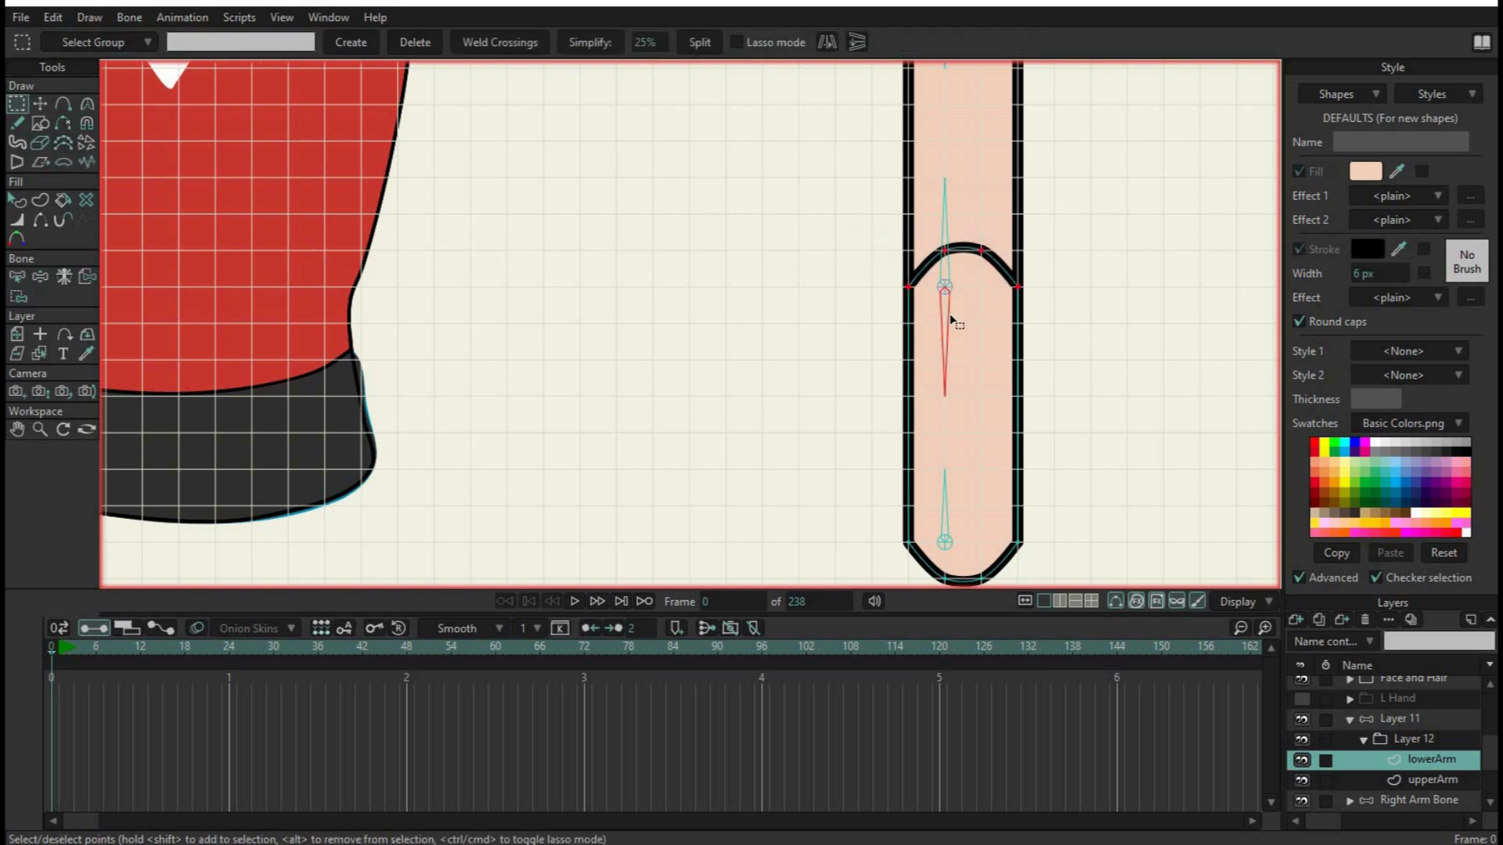
{"action": "left_click", "coordinate": [17, 297]}
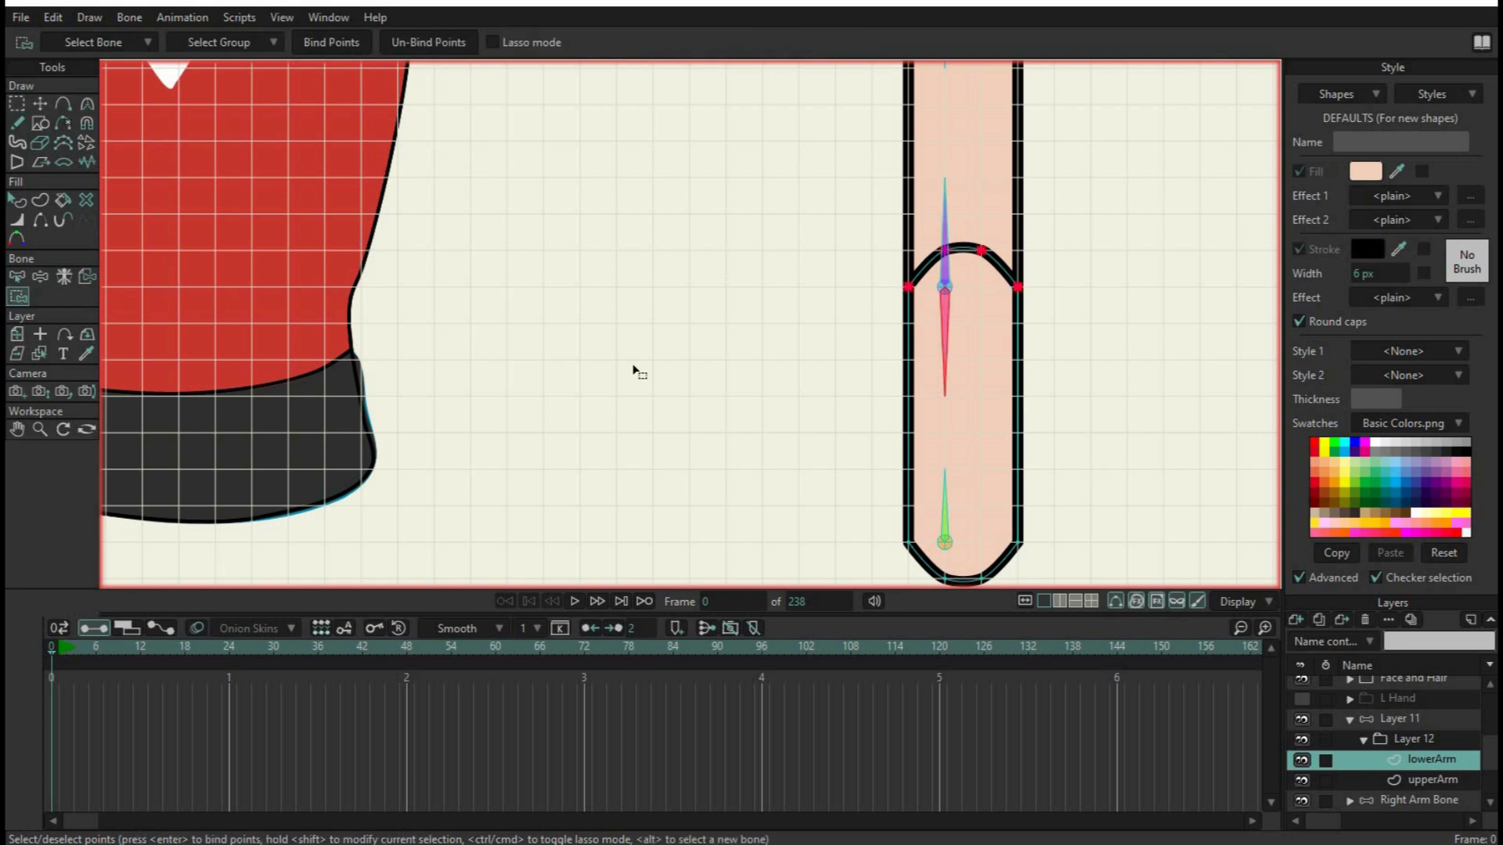
Bind the wrist-end points of the lowerArm layer to the bone pointing up from the wrist pin
{"action": "key", "text": "b"}
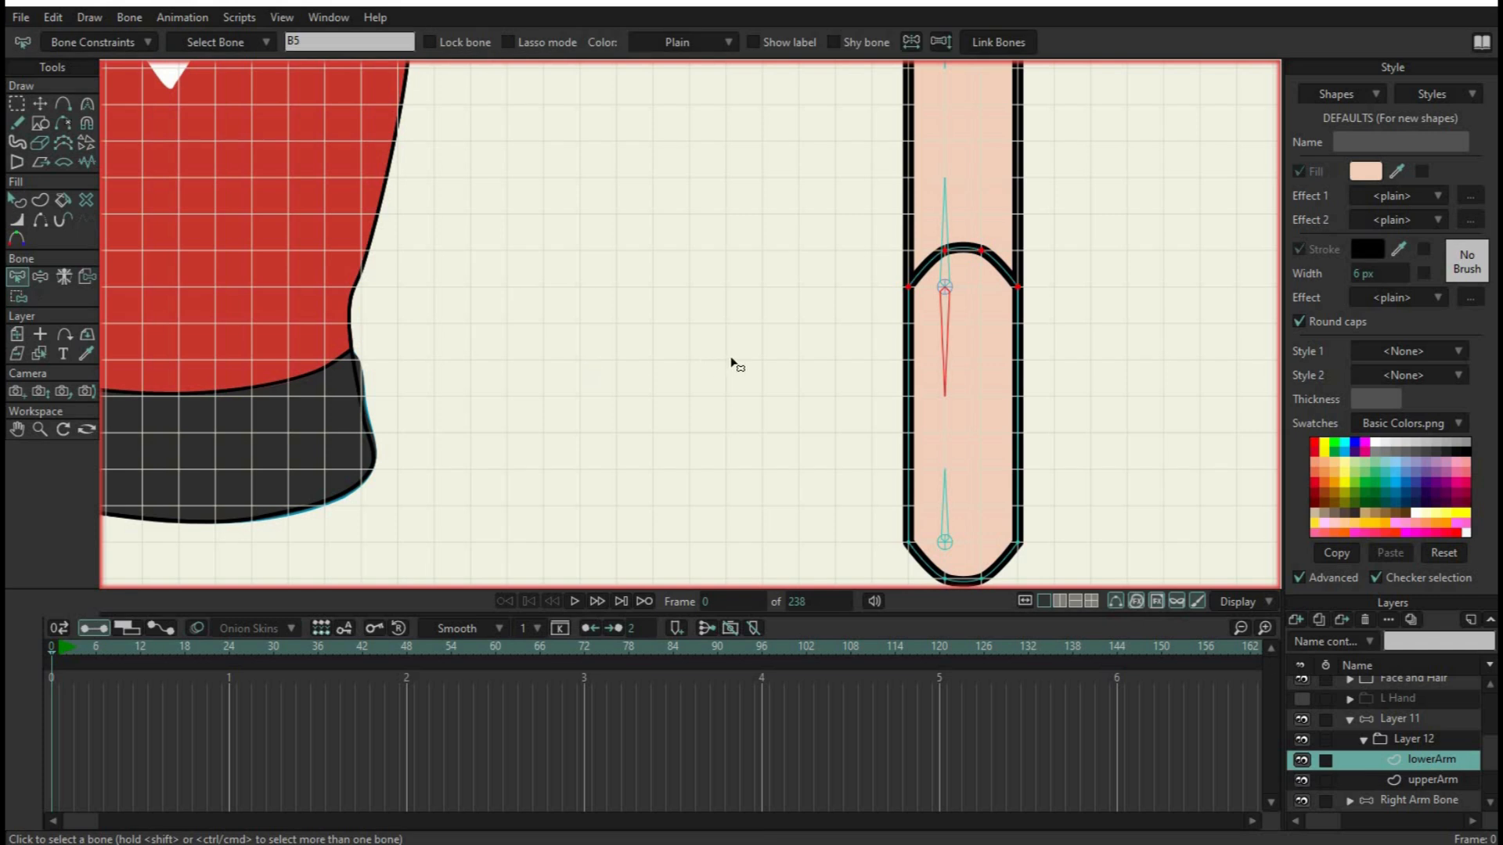
{"action": "left_click", "coordinate": [831, 382]}
{"action": "left_click", "coordinate": [945, 526]}
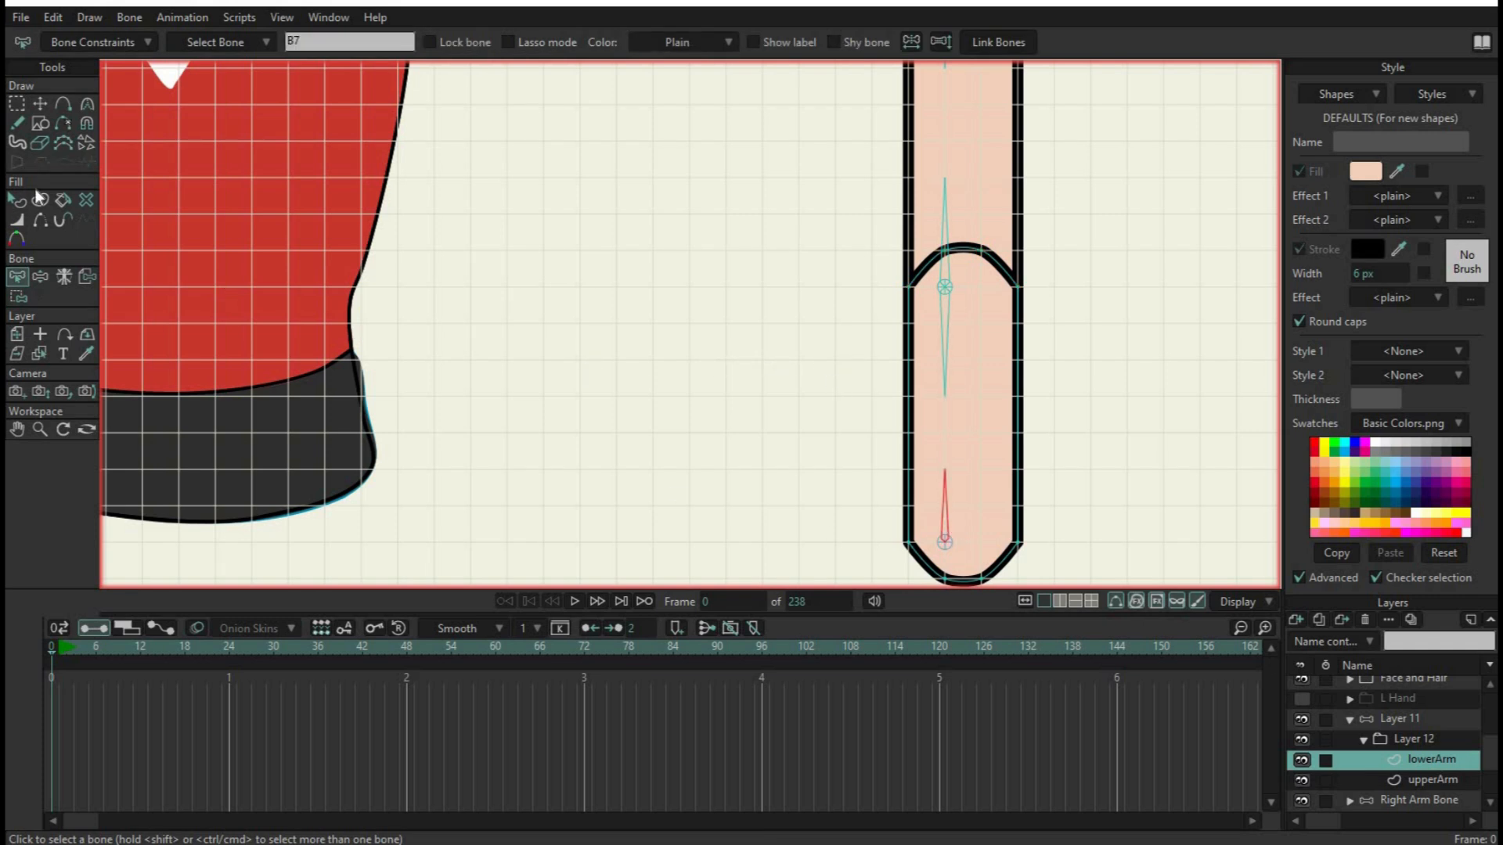
{"action": "left_click", "coordinate": [17, 104]}
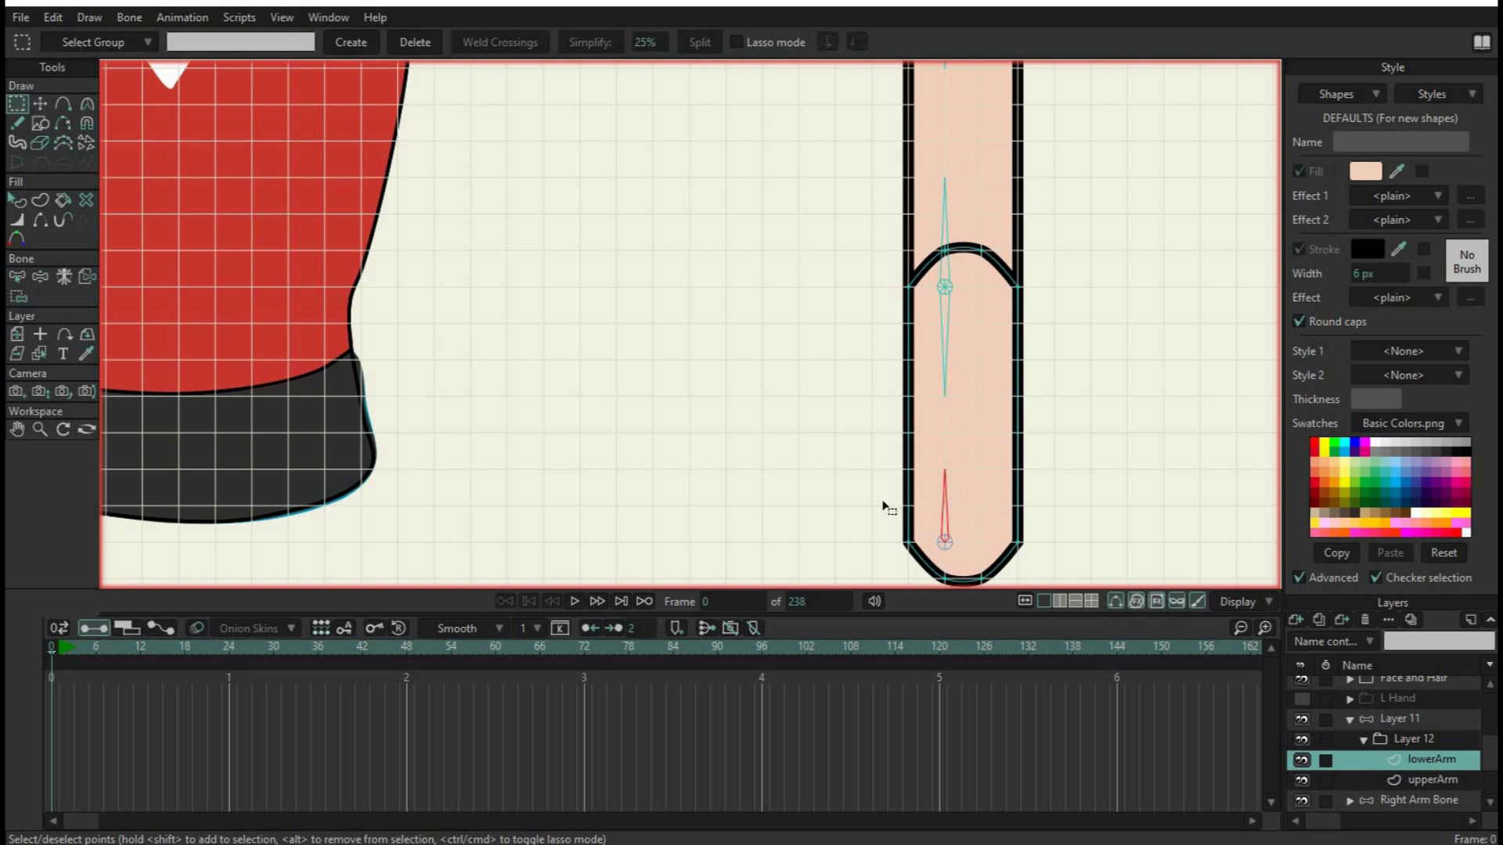
{"action": "left_click_drag", "start_coordinate": [883, 503], "coordinate": [1076, 616]}
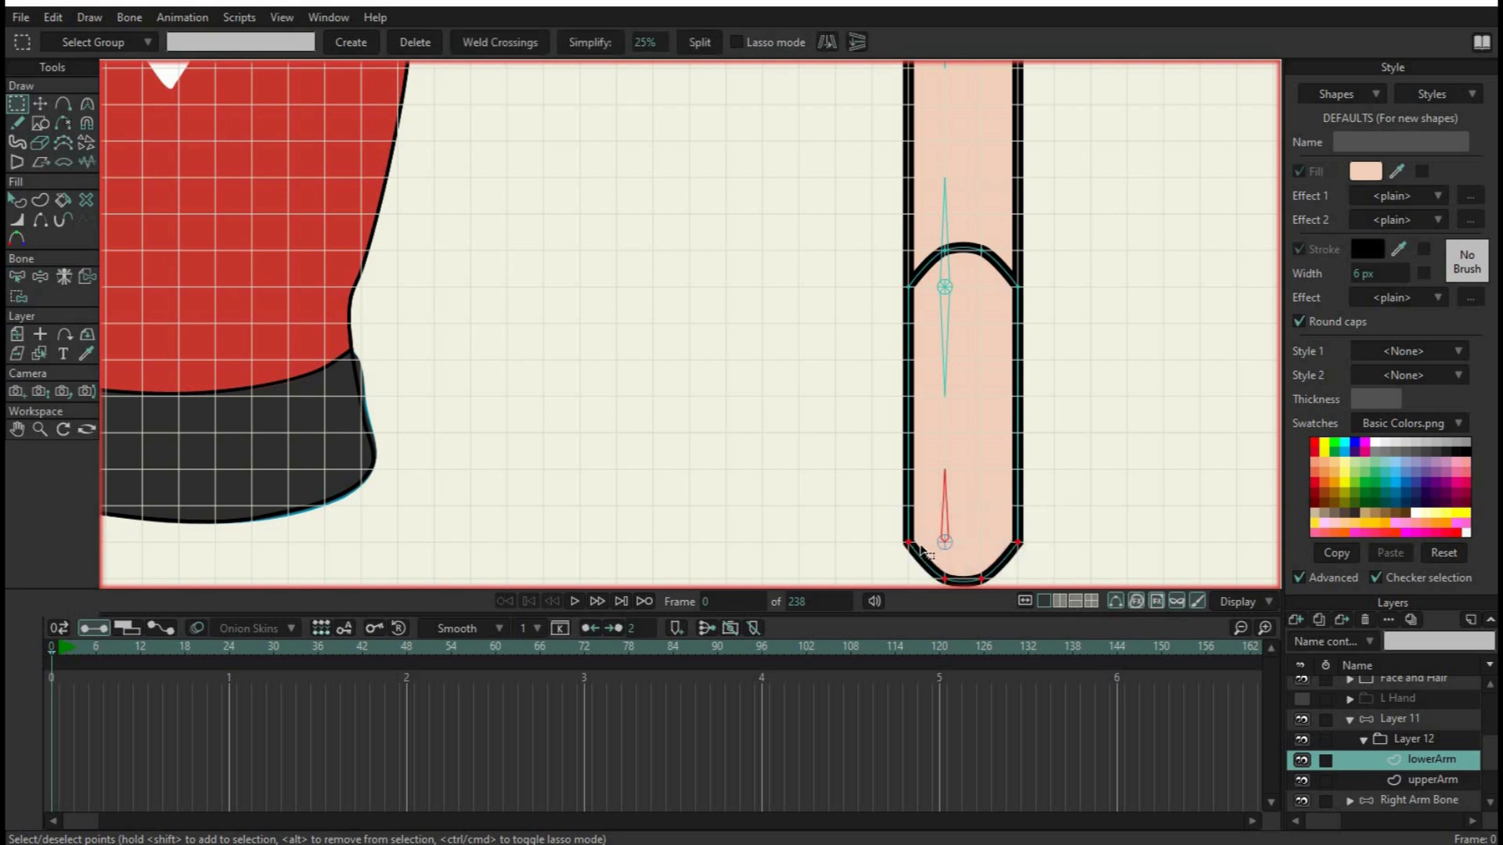
{"action": "left_click", "coordinate": [19, 303]}
{"action": "left_click", "coordinate": [346, 42]}
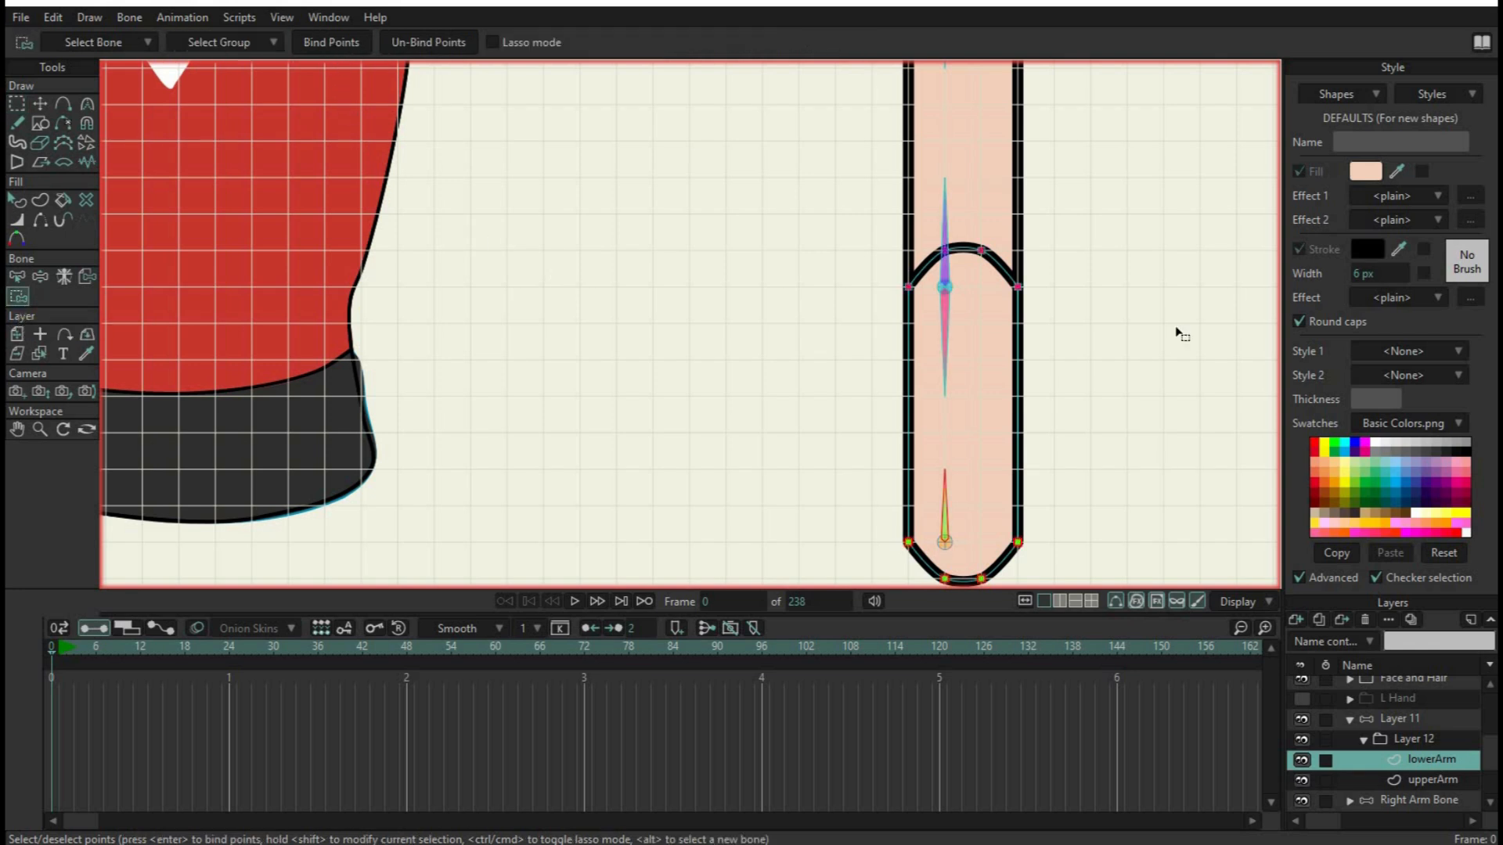
{"action": "scroll", "coordinate": [1137, 287], "scroll_direction": "down", "scroll_amount": 2}
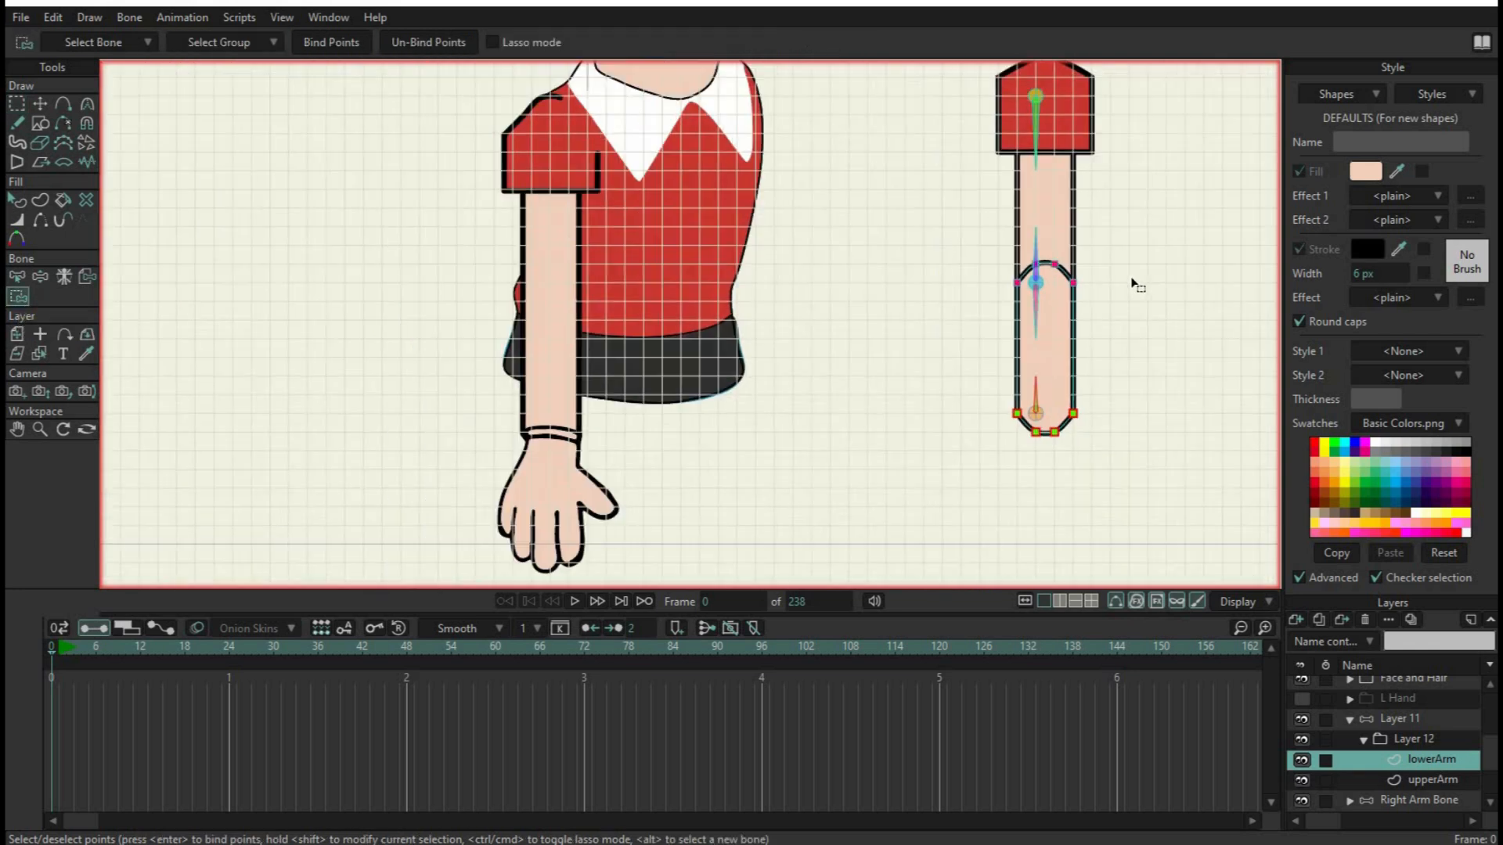
At frame 9, move the elbow pin bone of Layer 11 with Transform Bone to about X 0.70, Y -0.44 to bend the arm
{"action": "scroll", "coordinate": [1138, 286], "scroll_direction": "up", "scroll_amount": 1}
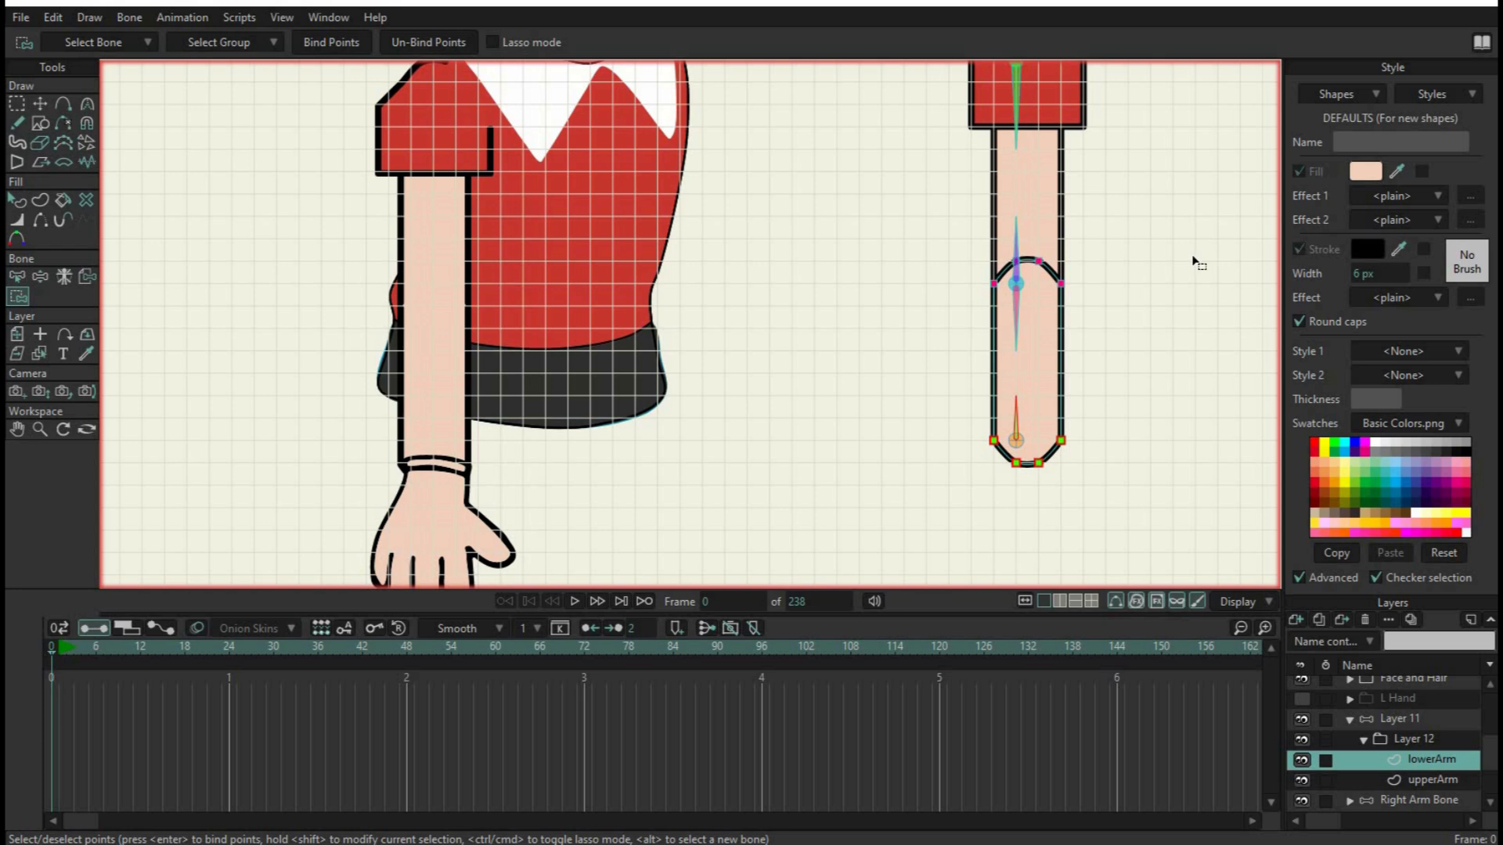
{"action": "left_click_drag", "start_coordinate": [1039, 292], "coordinate": [929, 271]}
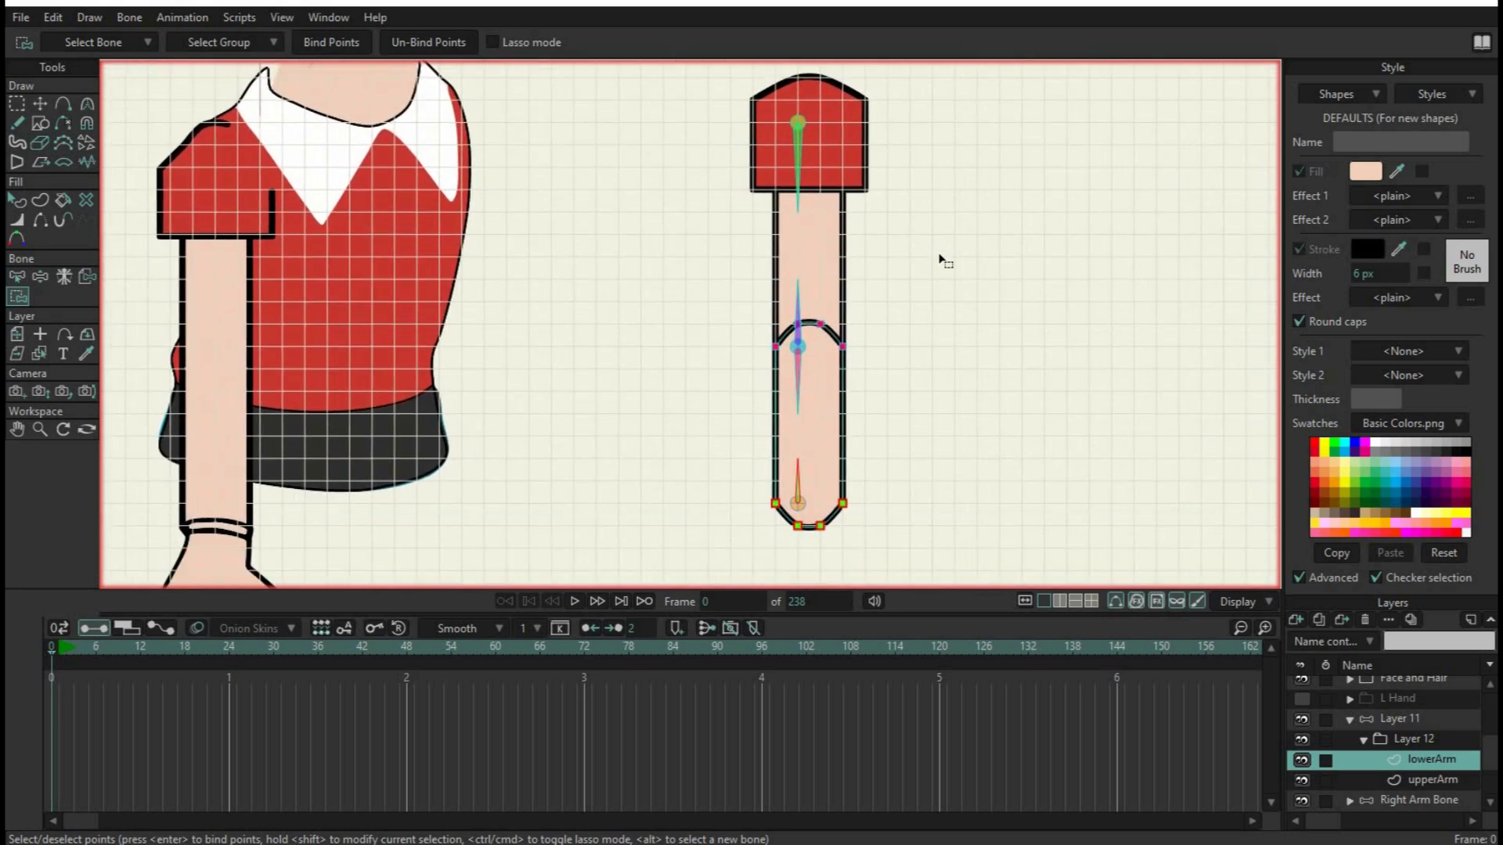
{"action": "left_click", "coordinate": [120, 646]}
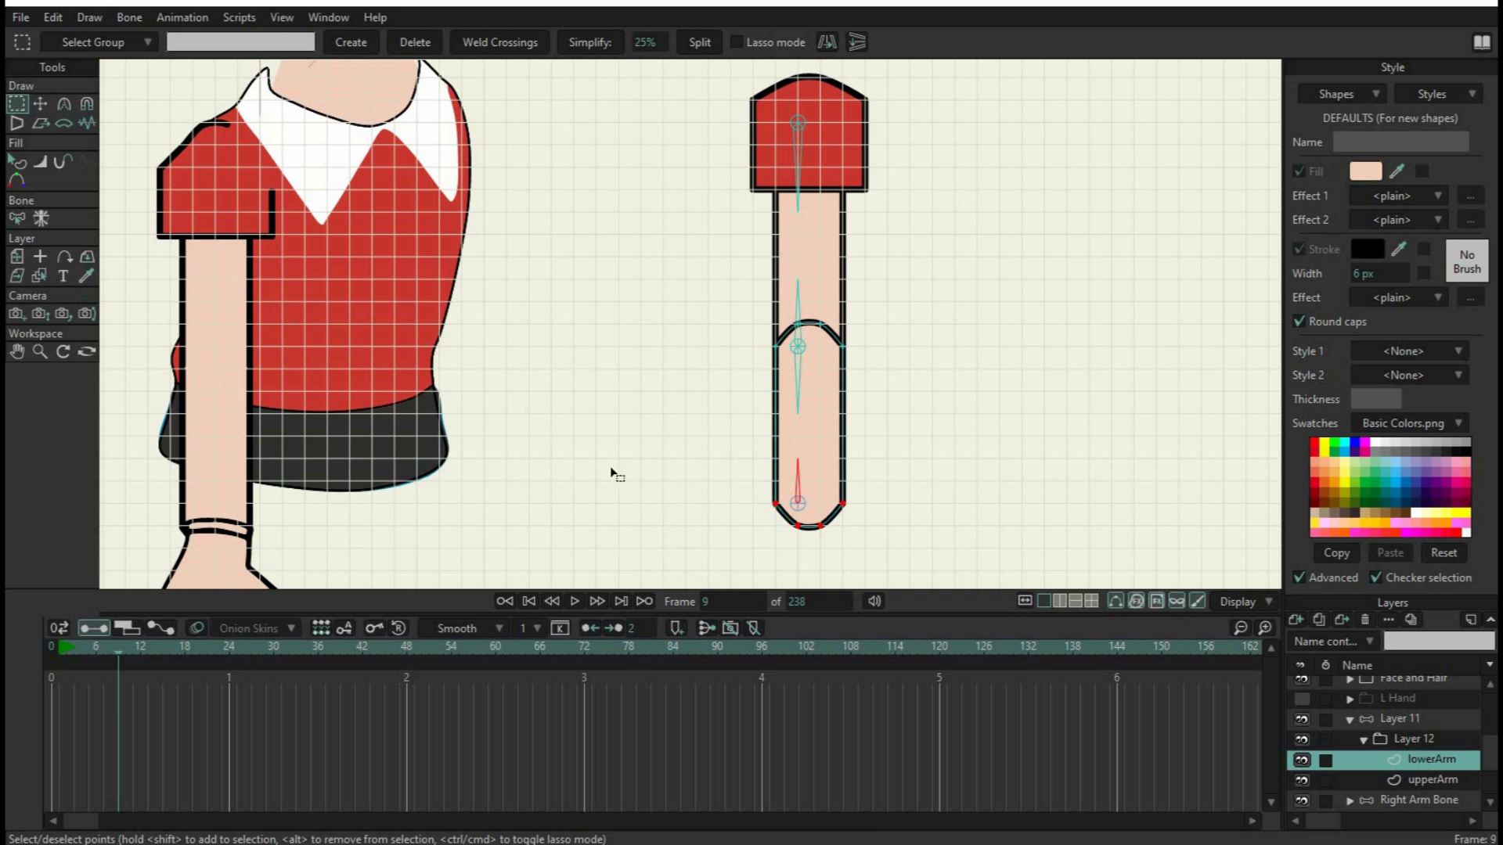
{"action": "left_click", "coordinate": [1407, 720]}
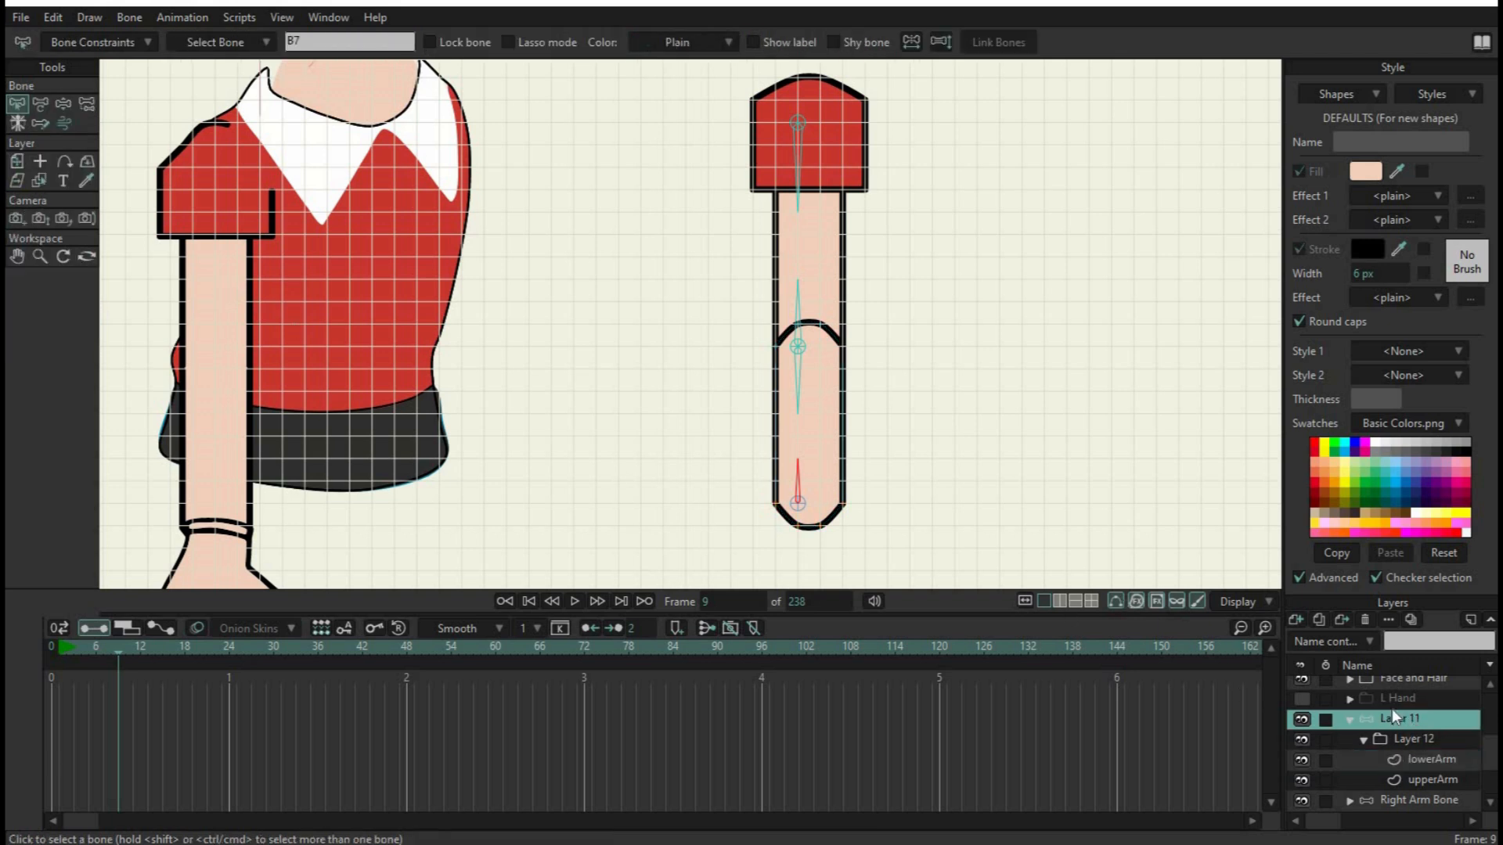
{"action": "left_click", "coordinate": [41, 105]}
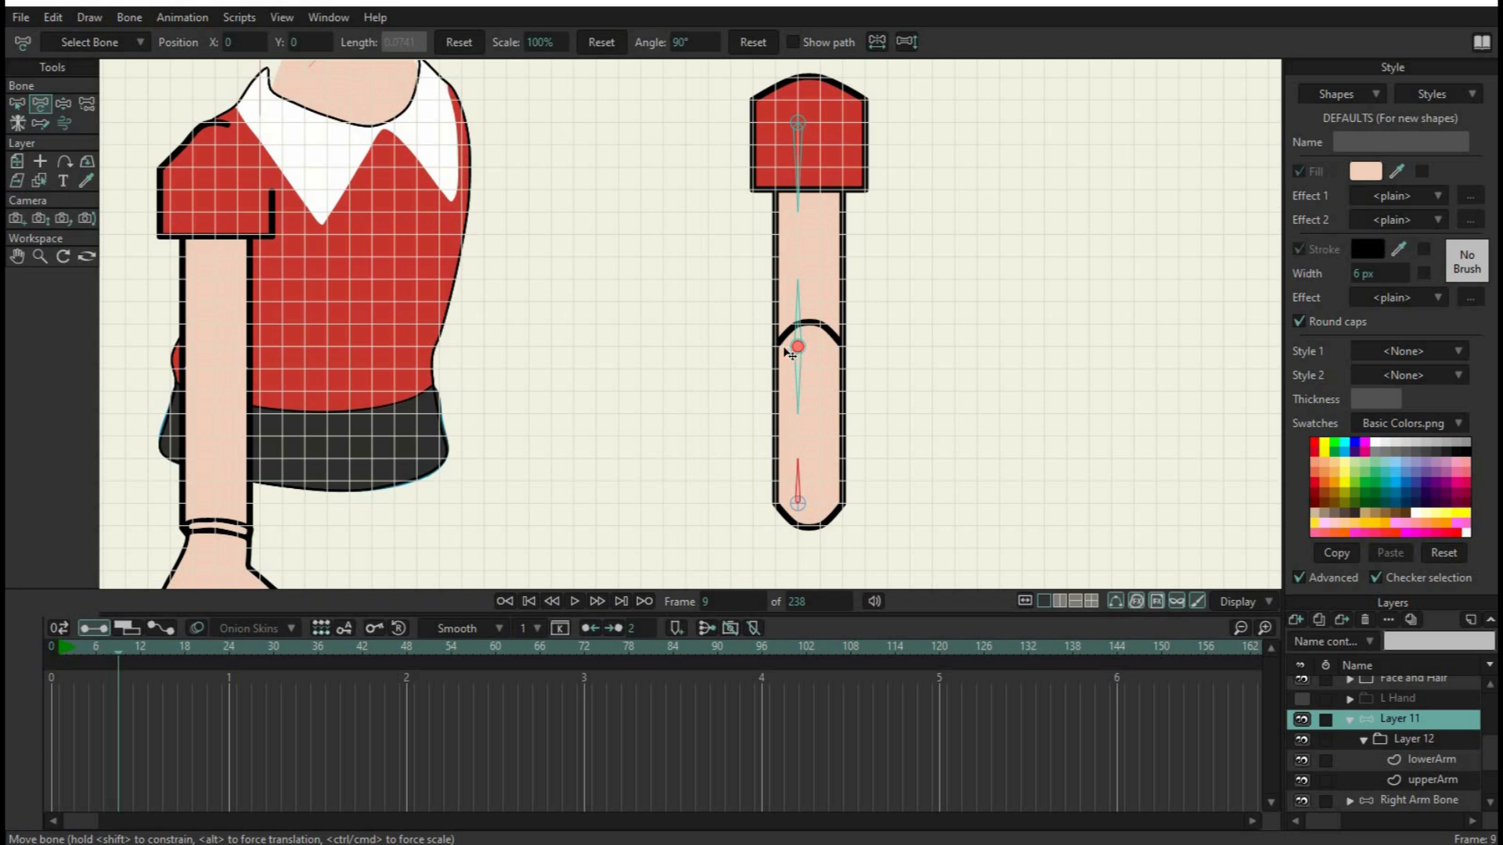
{"action": "left_click_drag", "start_coordinate": [789, 351], "coordinate": [672, 334]}
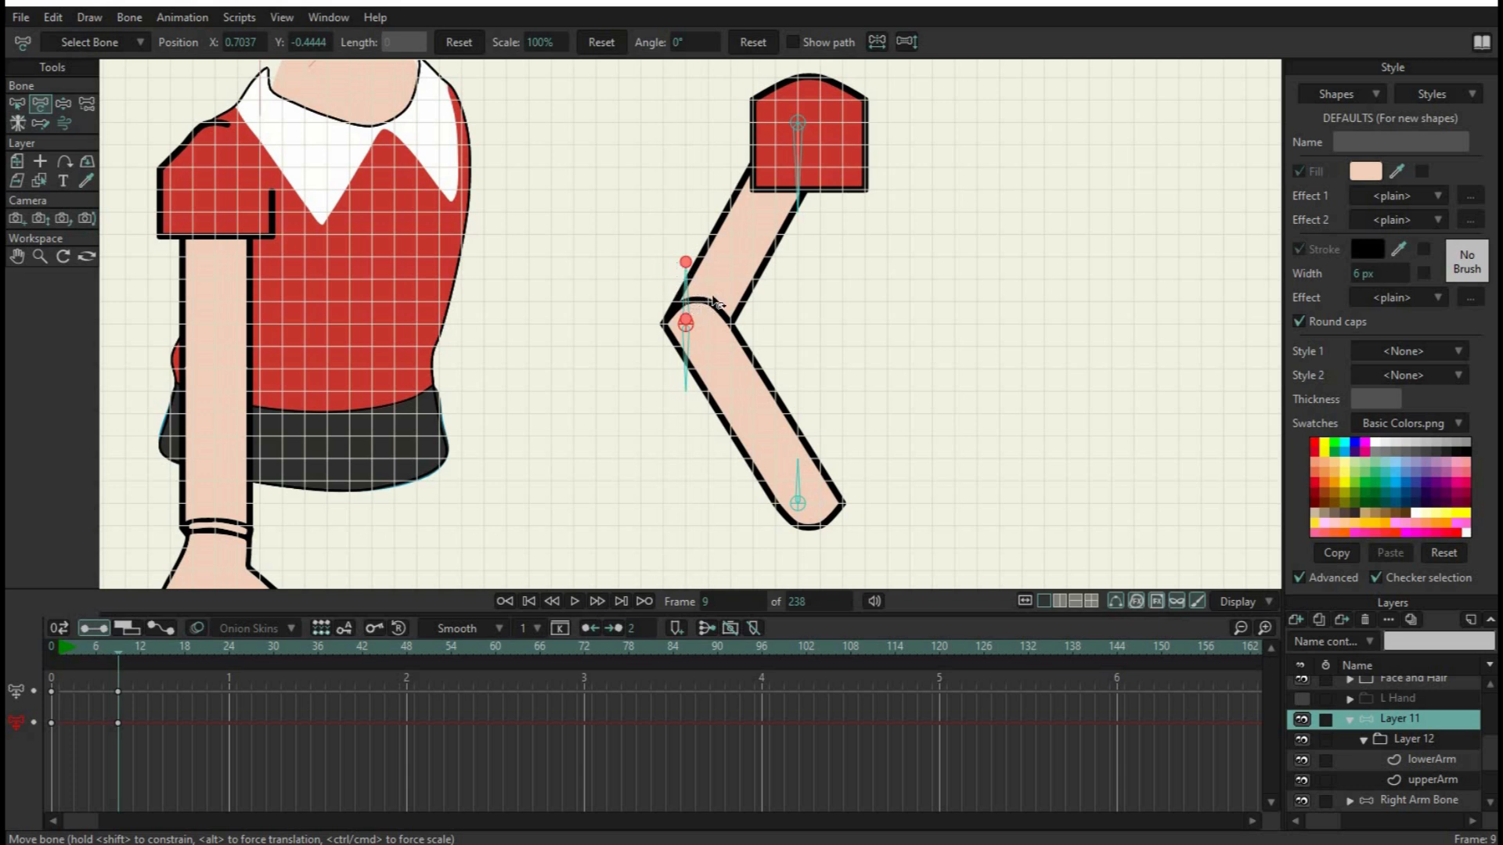
Rotate both elbow bones along the bent arm, the shoulder bone to about 245.8° and the wrist bone to about 116.5°
{"action": "left_click", "coordinate": [691, 370]}
{"action": "left_click", "coordinate": [799, 472]}
{"action": "left_click", "coordinate": [687, 270]}
{"action": "left_click_drag", "start_coordinate": [702, 272], "coordinate": [735, 291]}
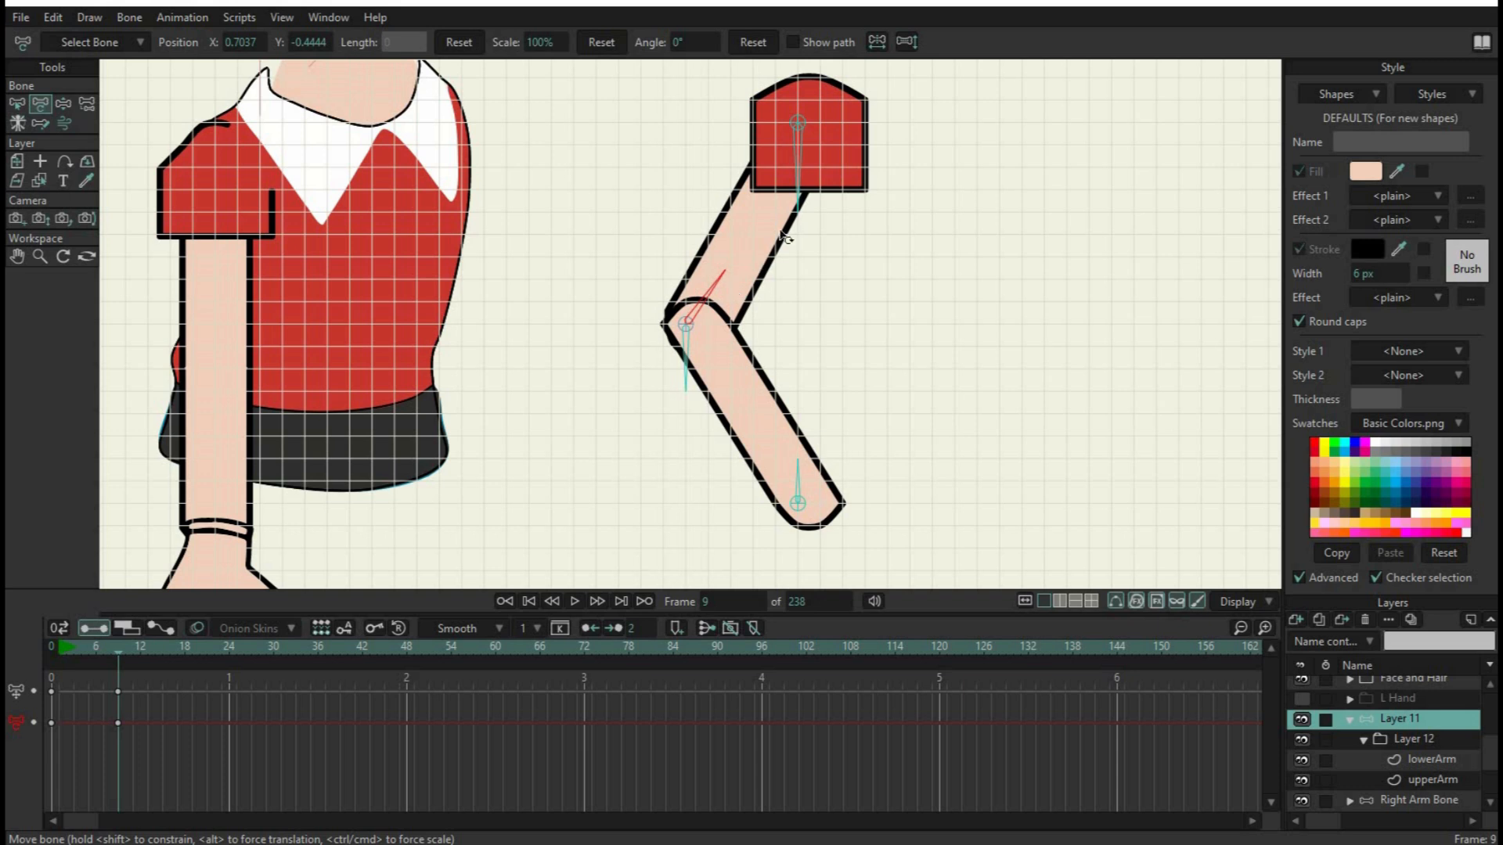
{"action": "left_click_drag", "start_coordinate": [800, 206], "coordinate": [763, 202]}
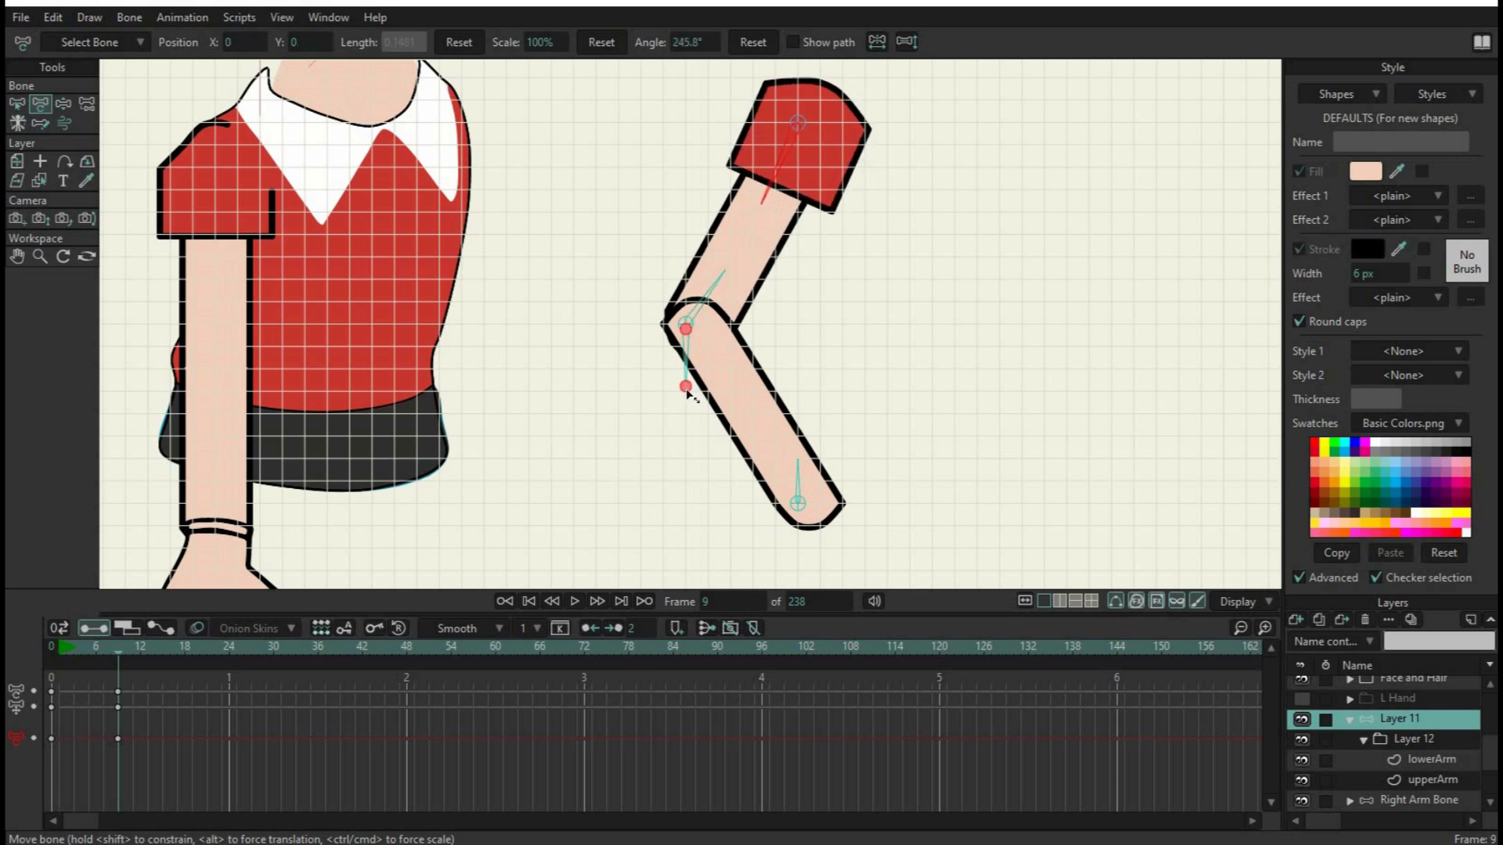
{"action": "left_click_drag", "start_coordinate": [692, 395], "coordinate": [744, 387]}
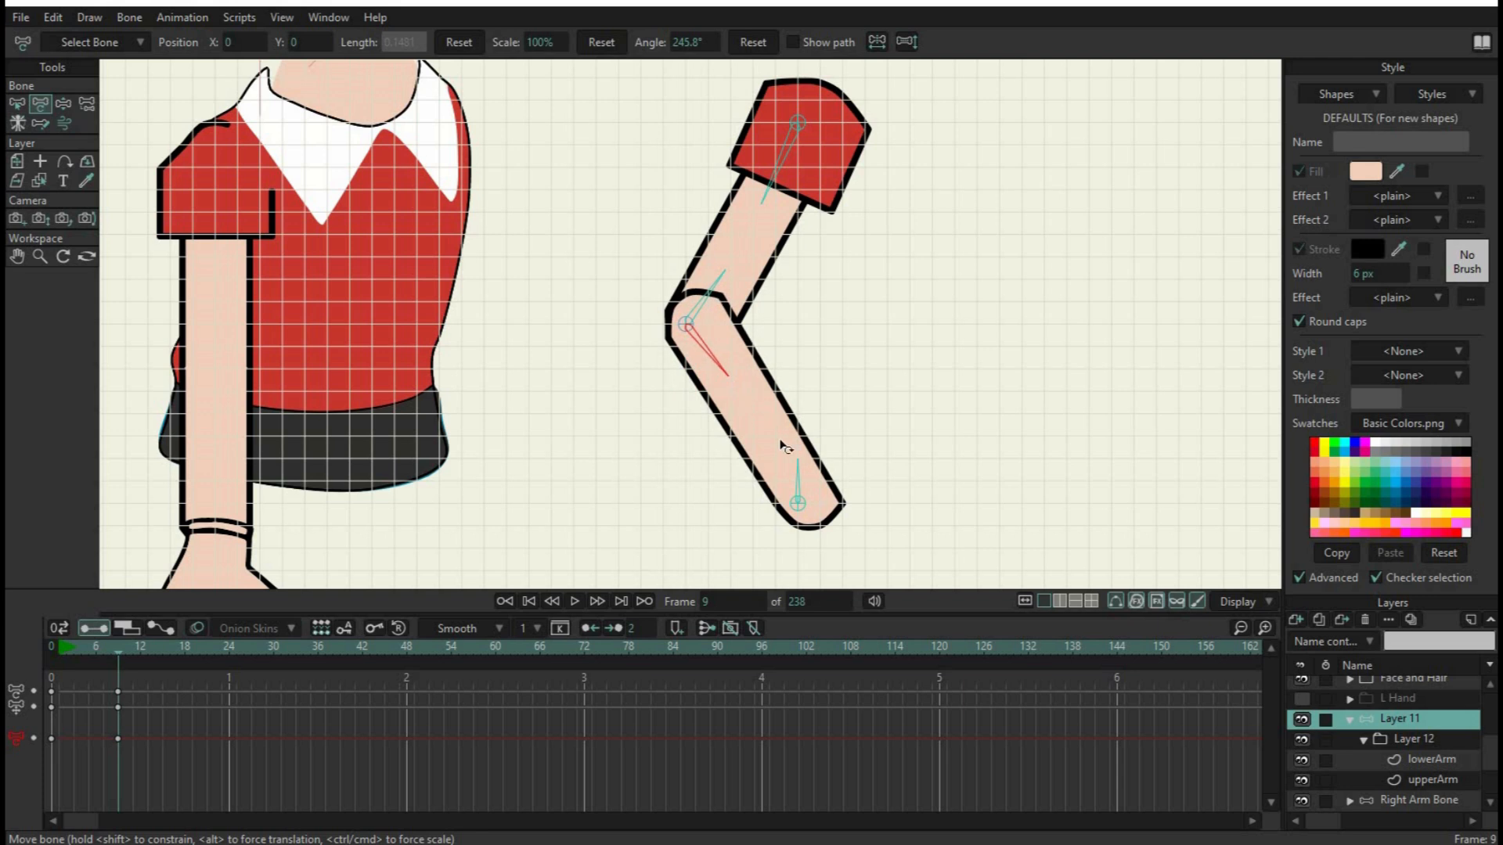
{"action": "left_click_drag", "start_coordinate": [798, 473], "coordinate": [783, 473]}
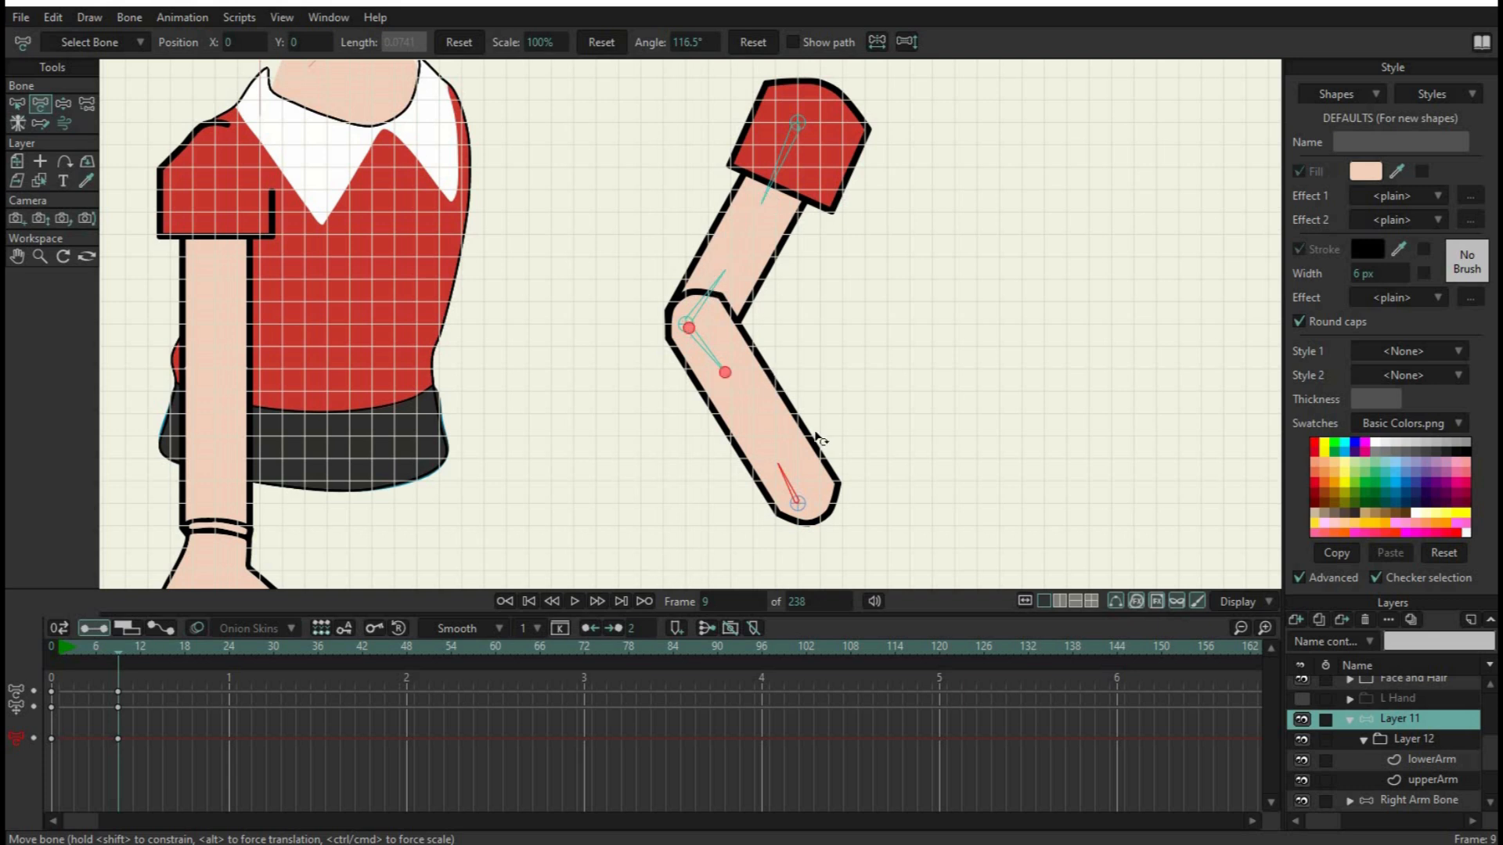
Delete all the test keyframes of Layer 11 and return to frame 0
{"action": "left_click_drag", "start_coordinate": [217, 766], "coordinate": [7, 640]}
{"action": "key", "text": "Delete"}
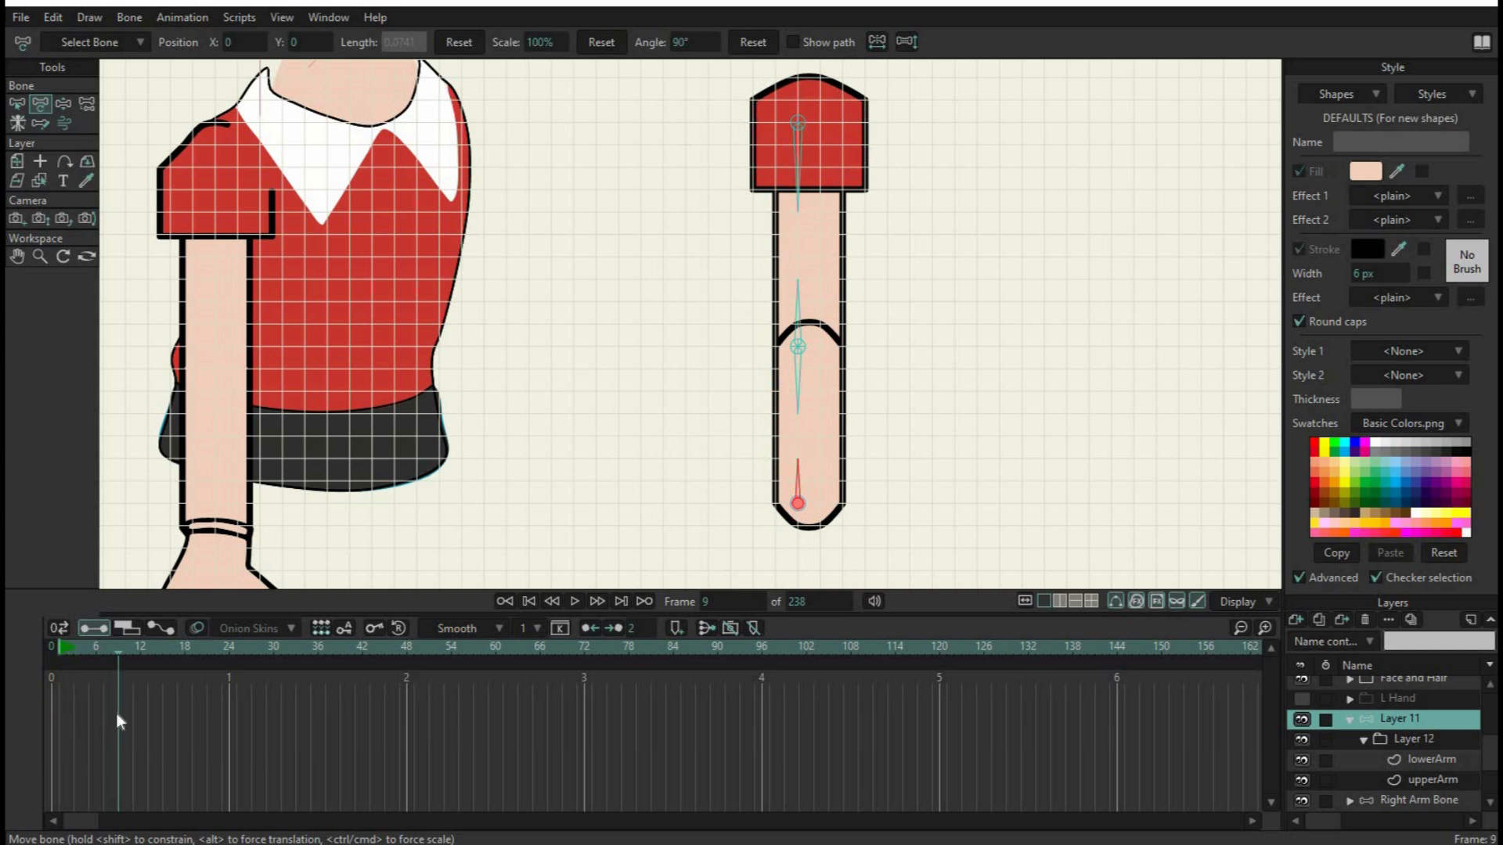
{"action": "left_click", "coordinate": [509, 599]}
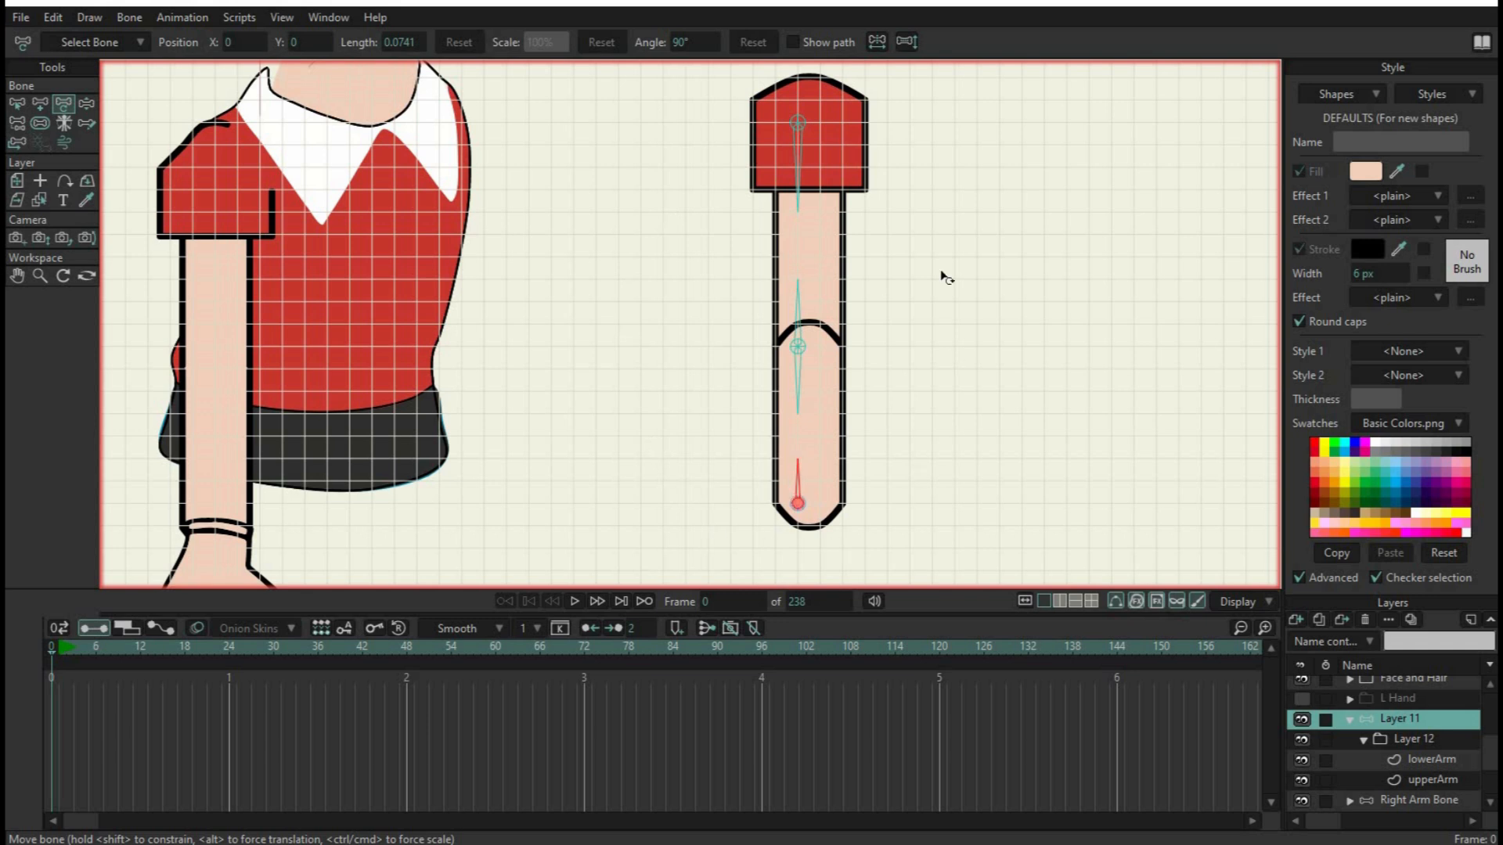
Set the inverse kinematics target of B2, the bone pointing down from the shoulder pin, to the elbow pin B3
{"action": "scroll", "coordinate": [804, 326], "scroll_direction": "down", "scroll_amount": 3}
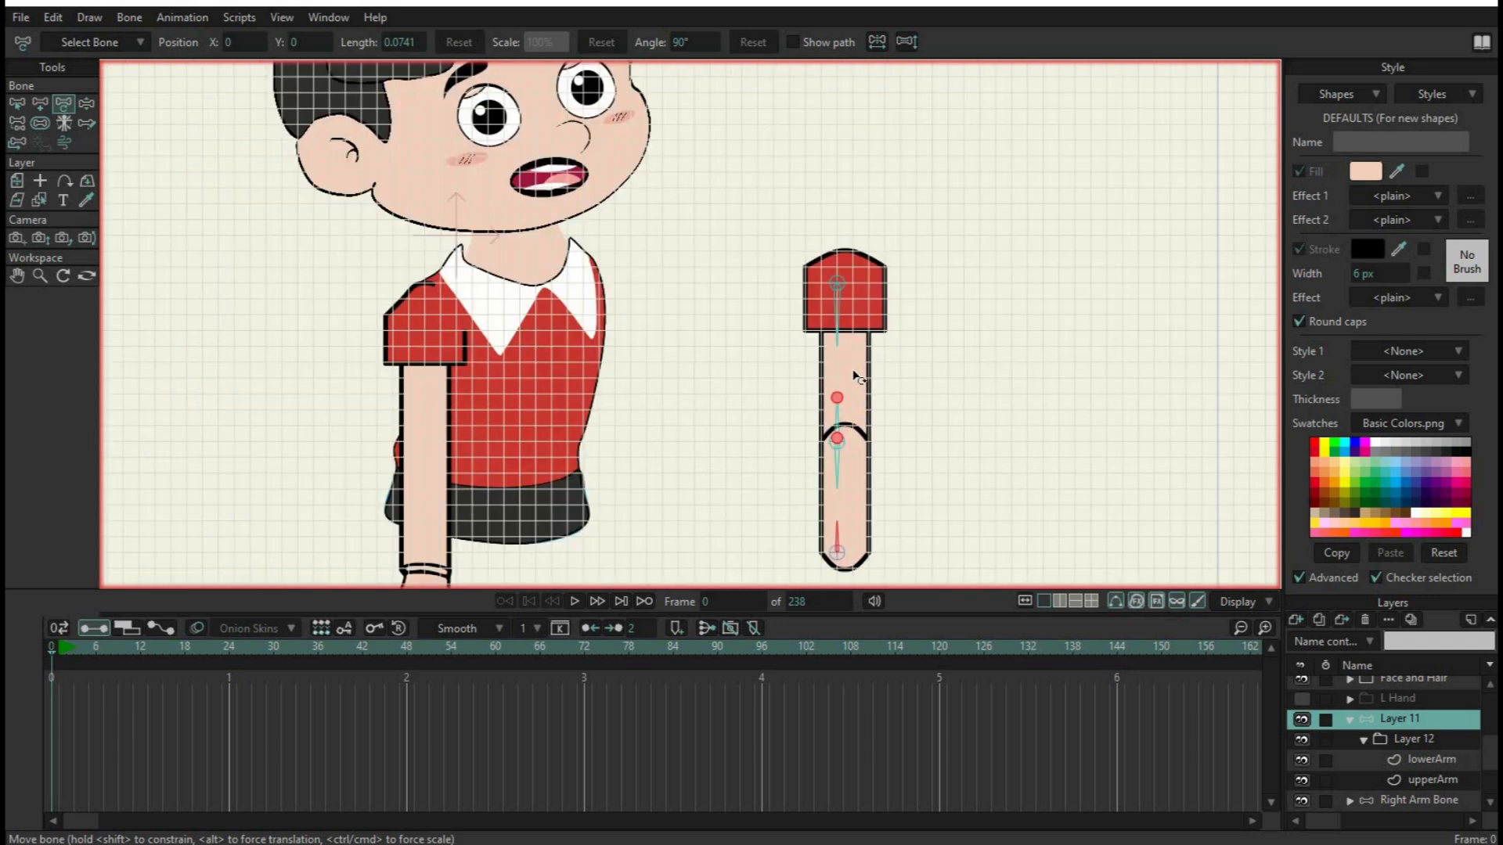
{"action": "scroll", "coordinate": [856, 376], "scroll_direction": "up", "scroll_amount": 3}
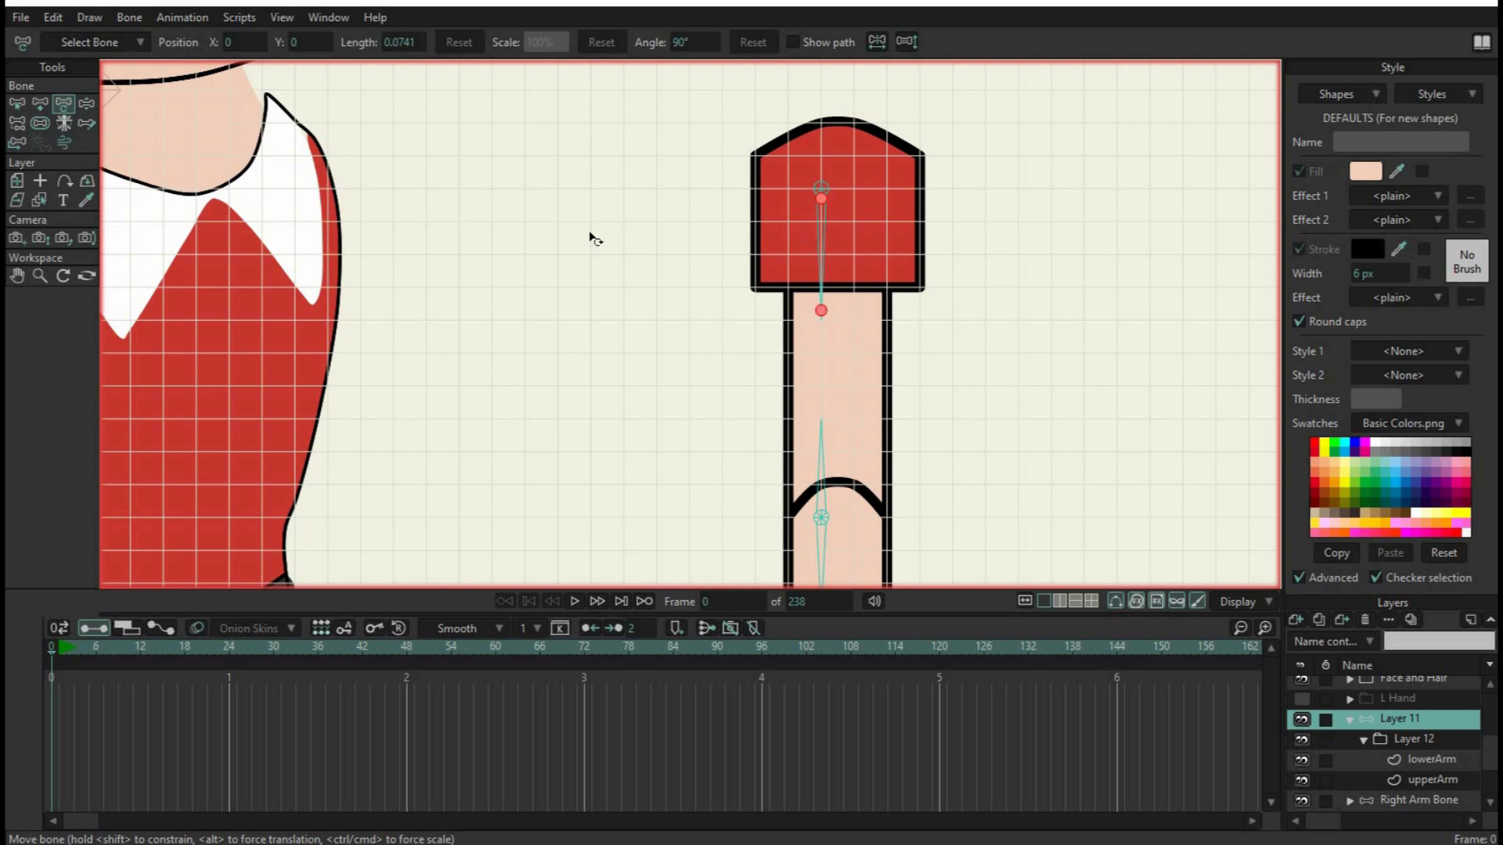
{"action": "left_click", "coordinate": [820, 427]}
{"action": "left_click_drag", "start_coordinate": [830, 520], "coordinate": [830, 516]}
{"action": "left_click", "coordinate": [823, 199]}
{"action": "left_click", "coordinate": [22, 105]}
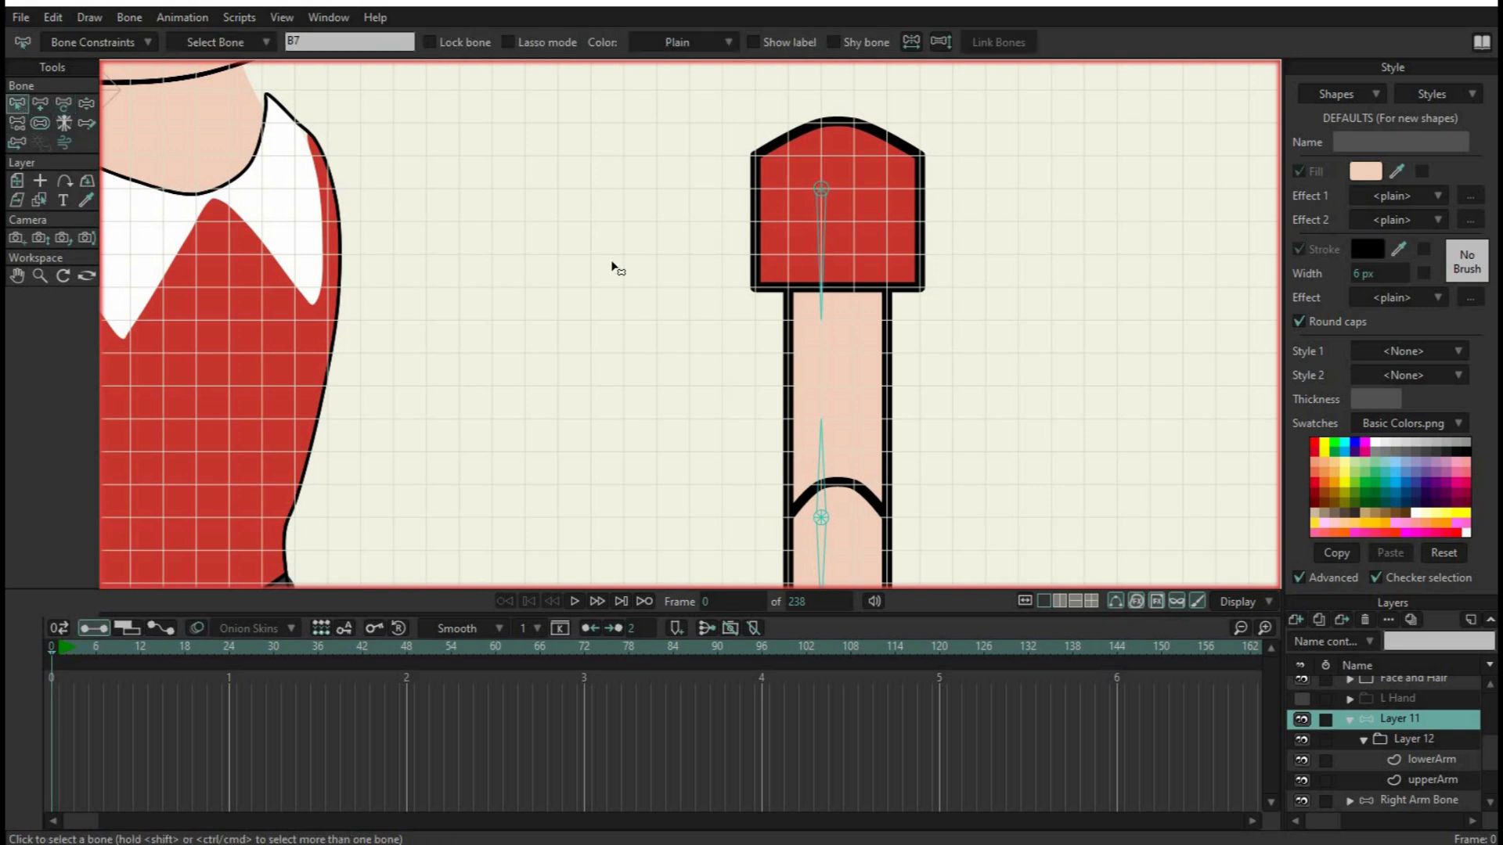
{"action": "left_click", "coordinate": [822, 237]}
{"action": "left_click", "coordinate": [831, 525]}
{"action": "left_click", "coordinate": [830, 233]}
{"action": "left_click", "coordinate": [109, 41]}
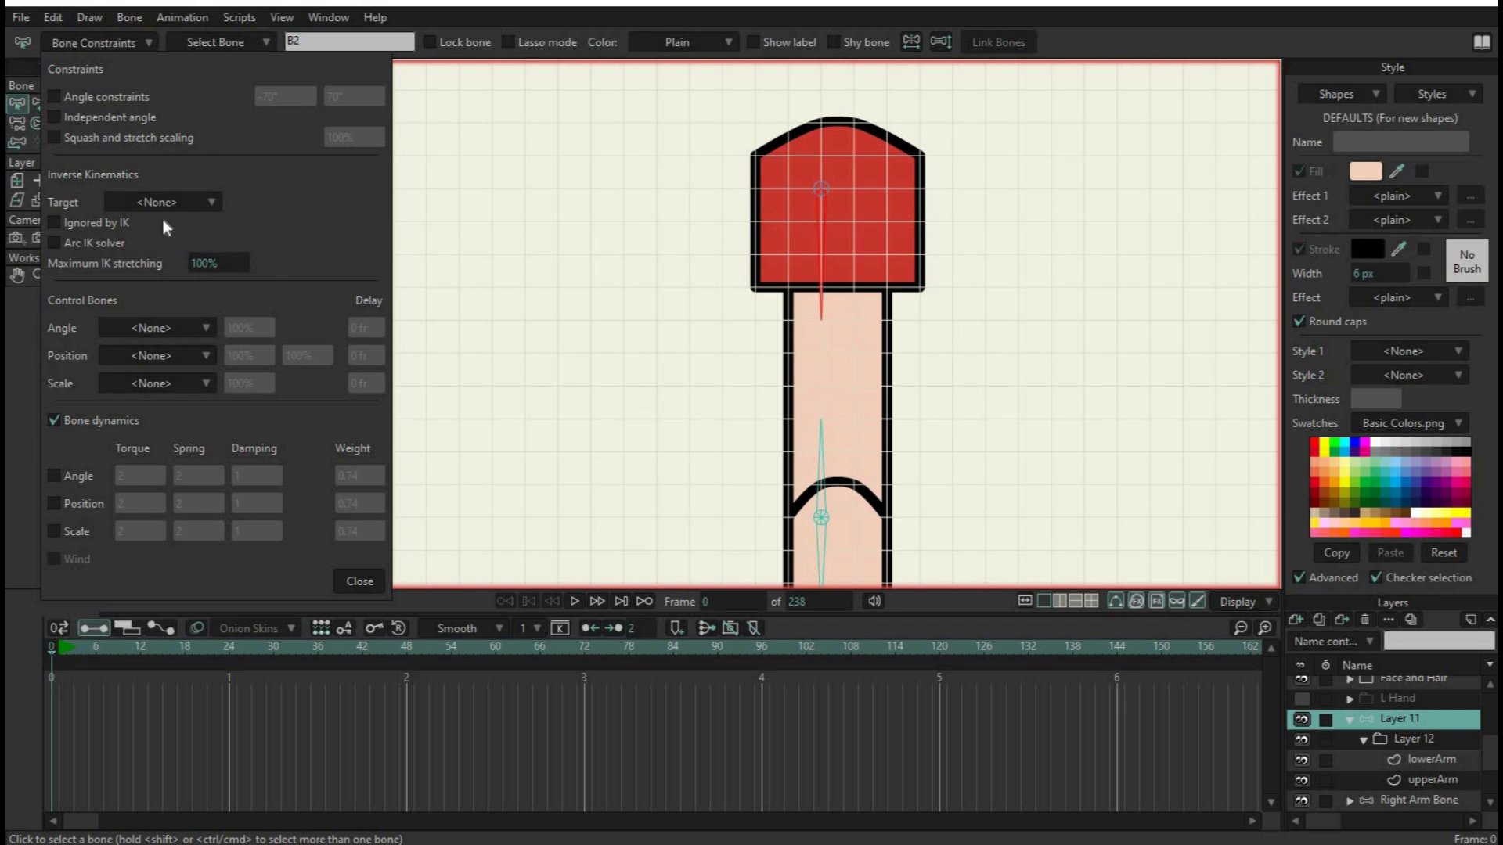
{"action": "left_click", "coordinate": [207, 207]}
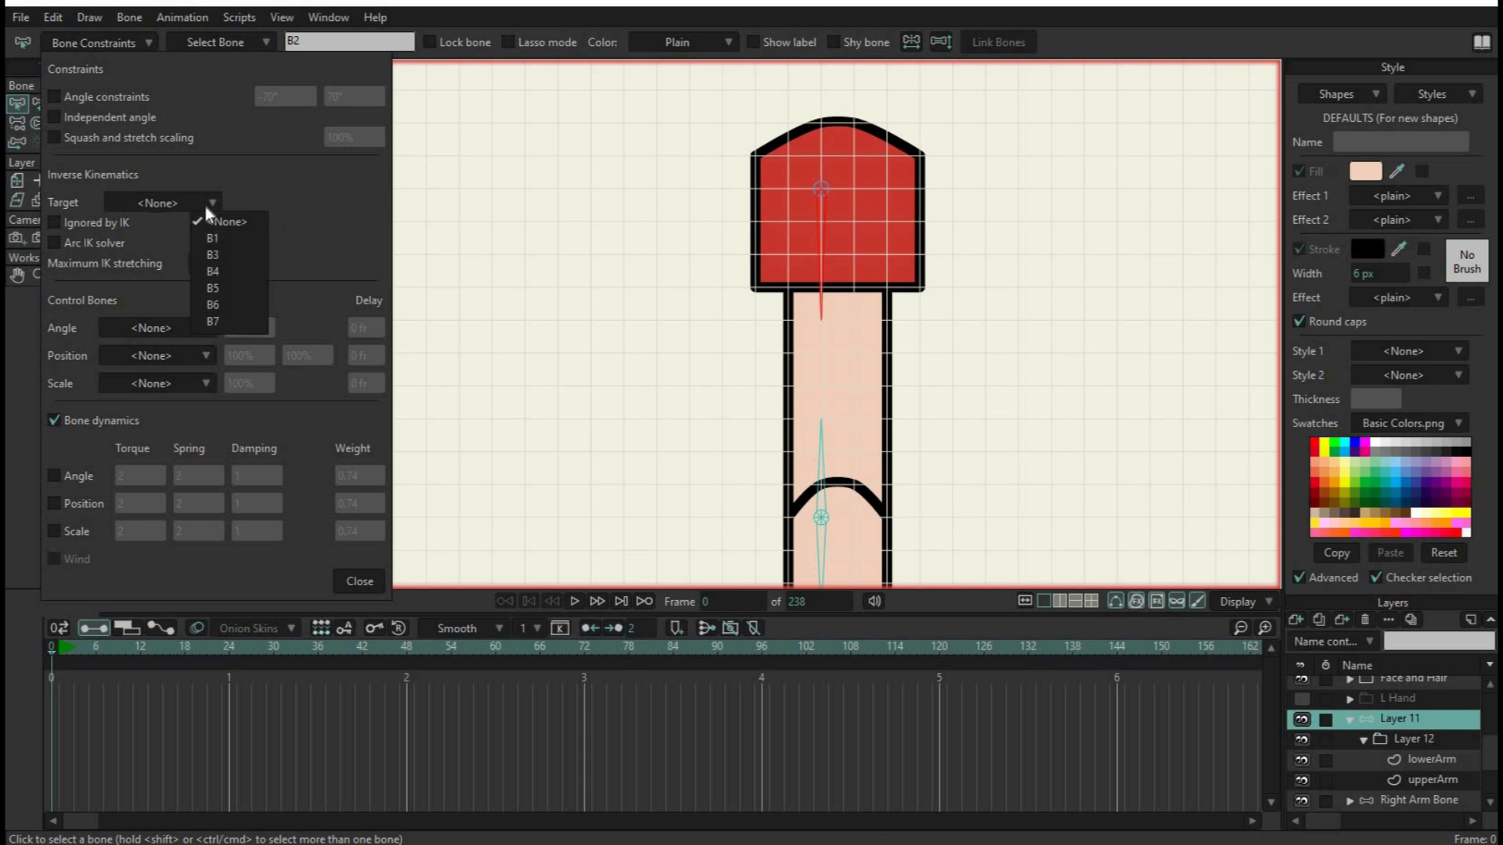
{"action": "left_click", "coordinate": [217, 253]}
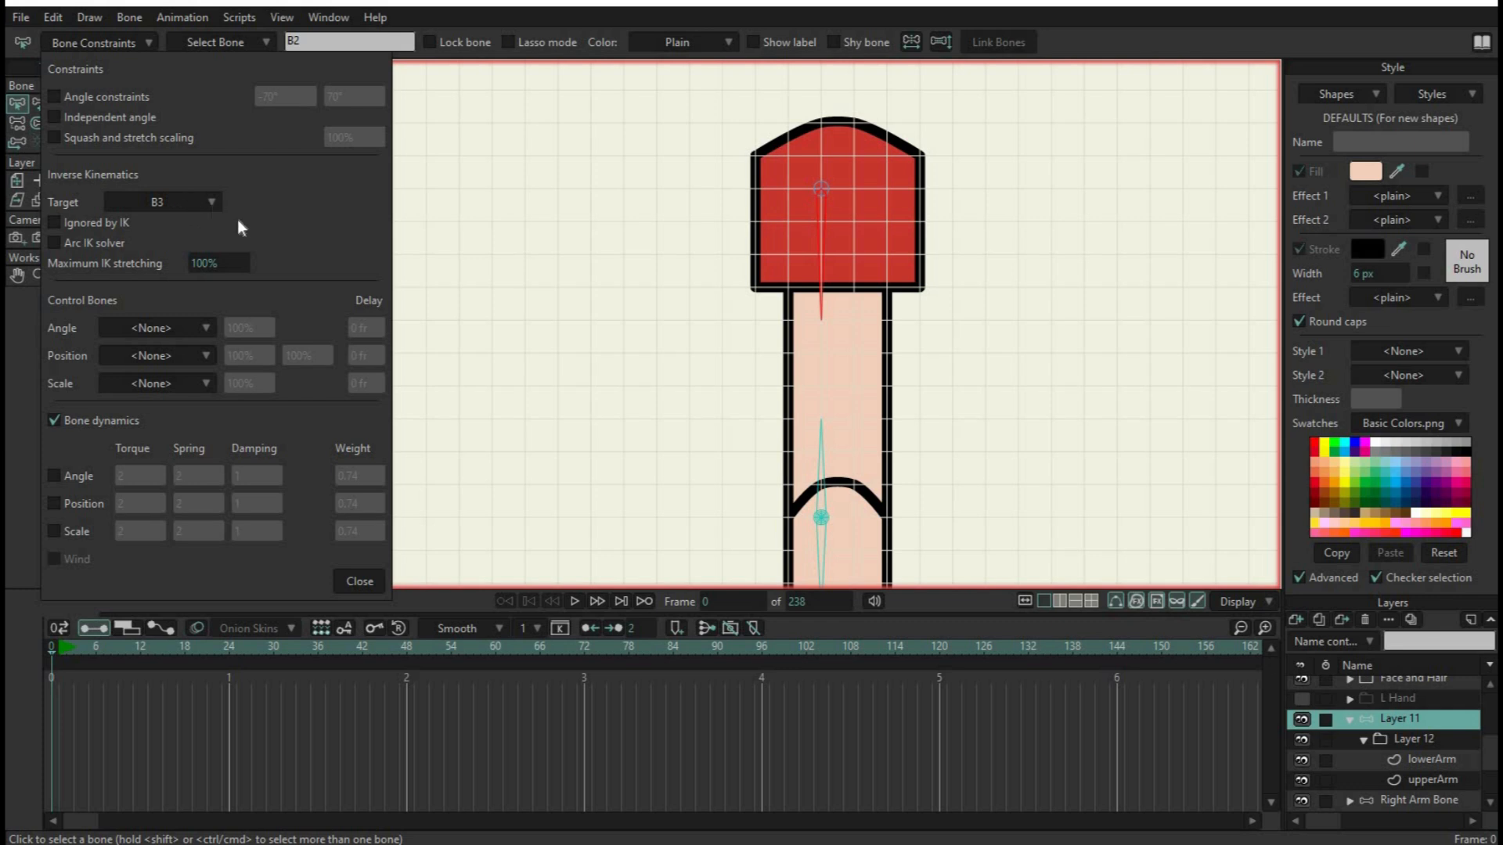
{"action": "left_click", "coordinate": [360, 583]}
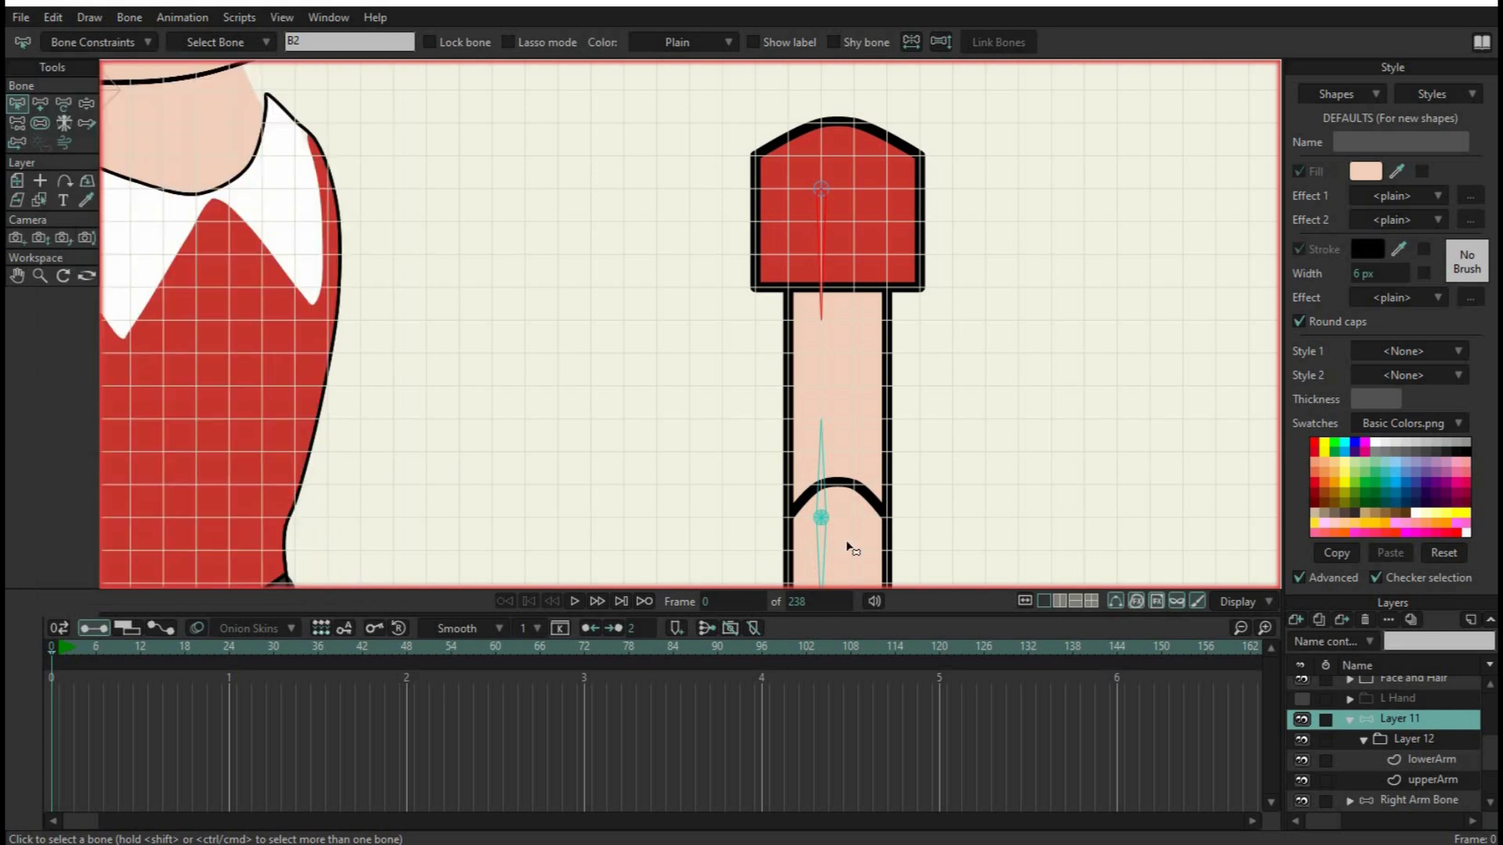
Set the inverse kinematics target of B4, the bone pointing up from the elbow pin, to the shoulder pin B1
{"action": "left_click", "coordinate": [823, 467]}
{"action": "left_click", "coordinate": [824, 190]}
{"action": "left_click", "coordinate": [826, 190]}
{"action": "left_click", "coordinate": [831, 474]}
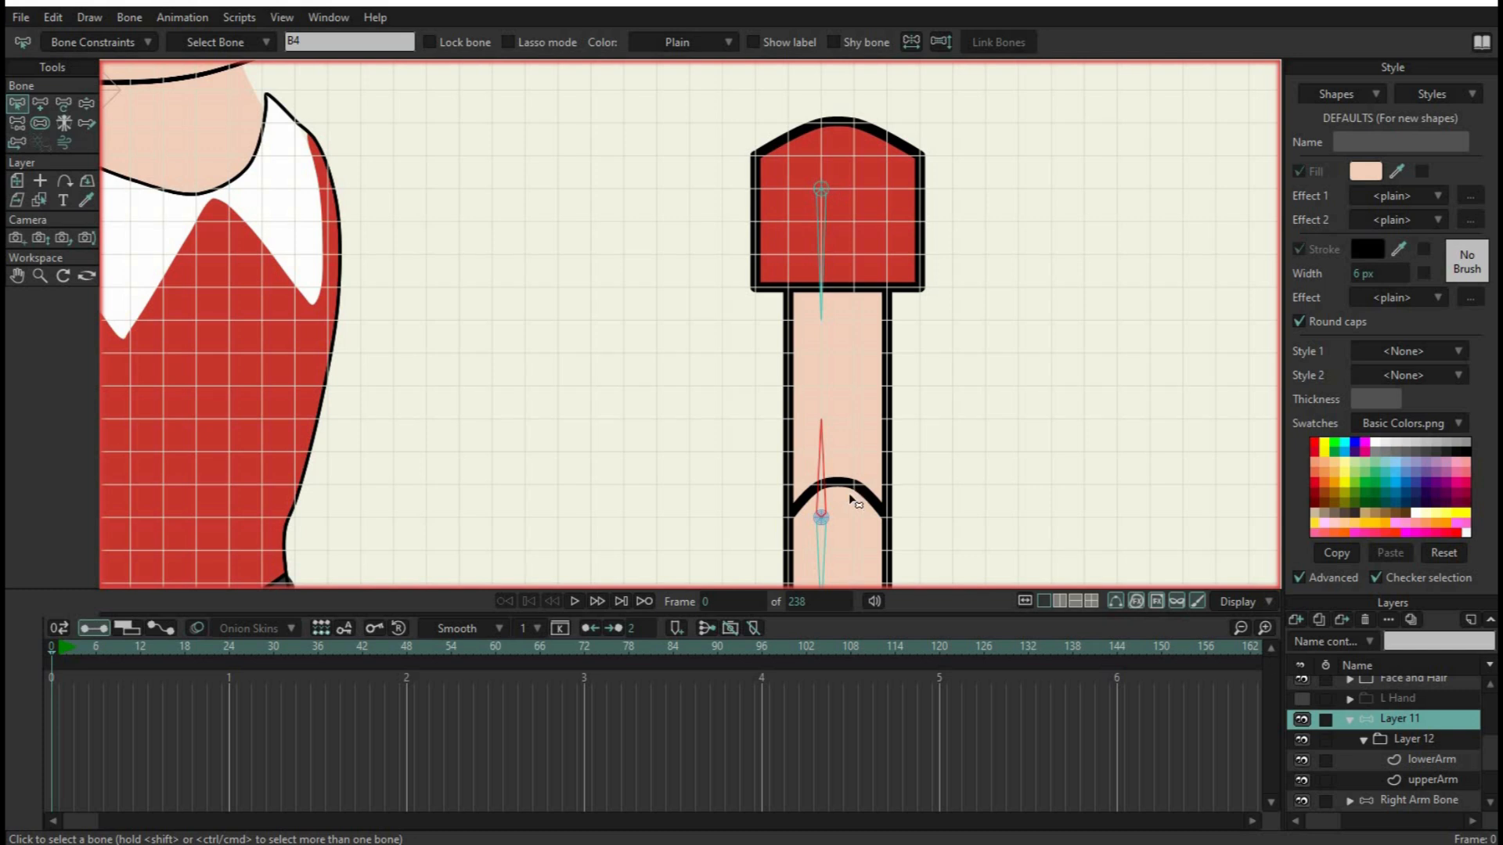
{"action": "left_click", "coordinate": [105, 42]}
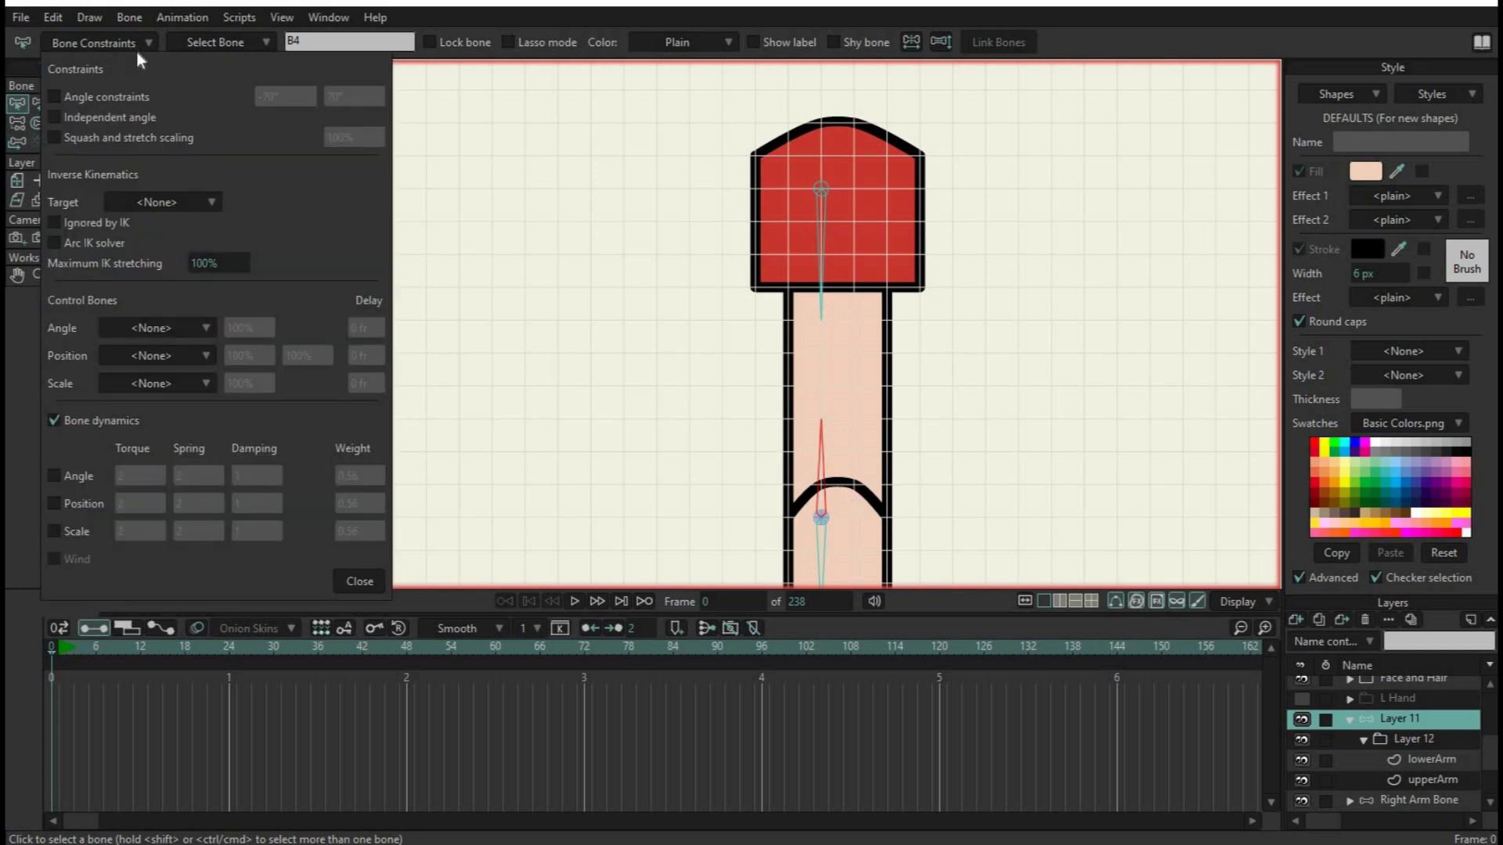
{"action": "left_click", "coordinate": [173, 209]}
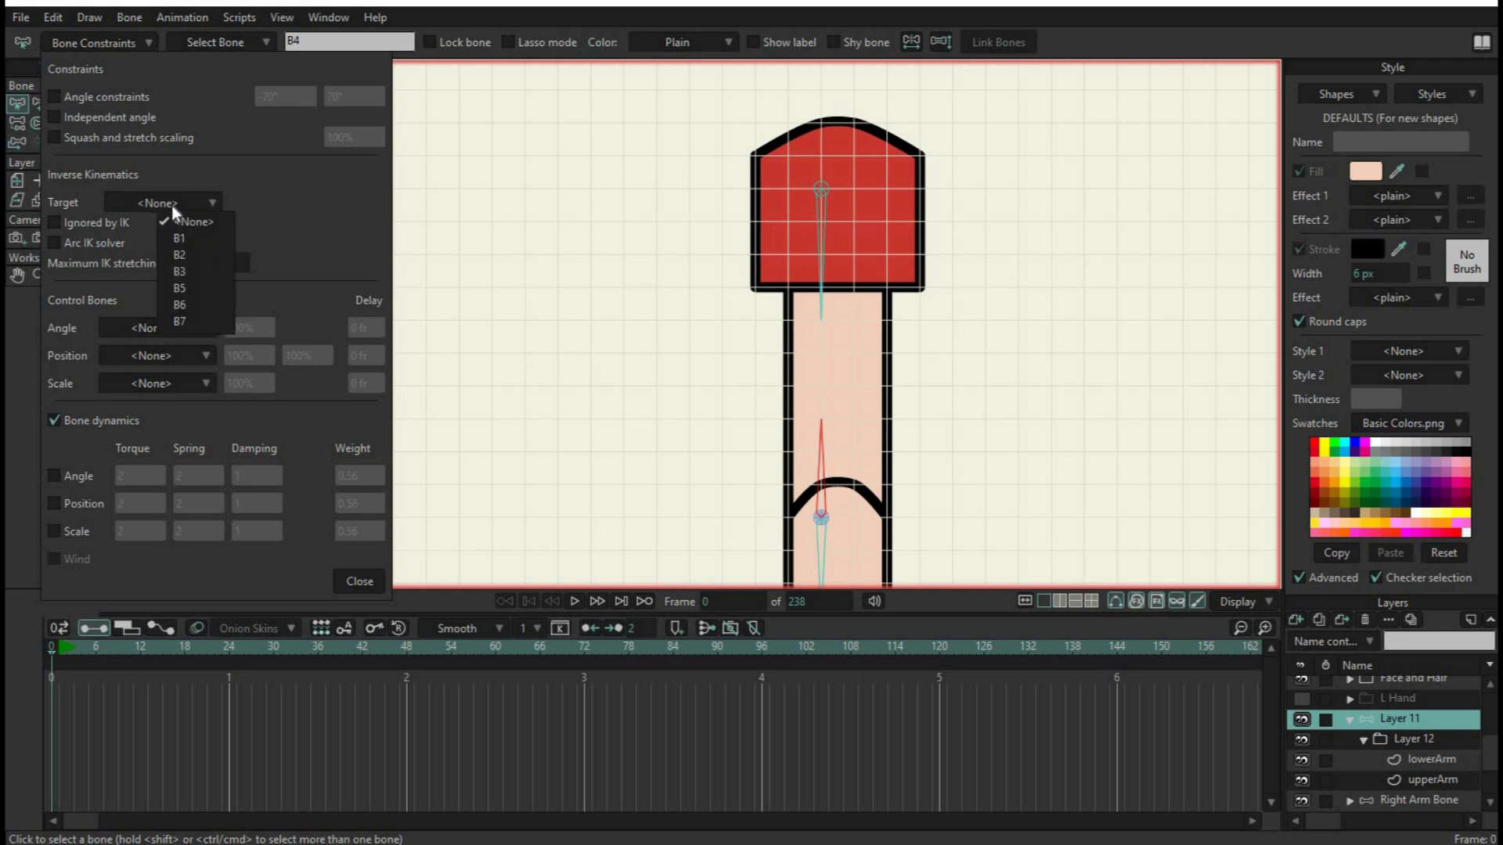
{"action": "left_click", "coordinate": [186, 237]}
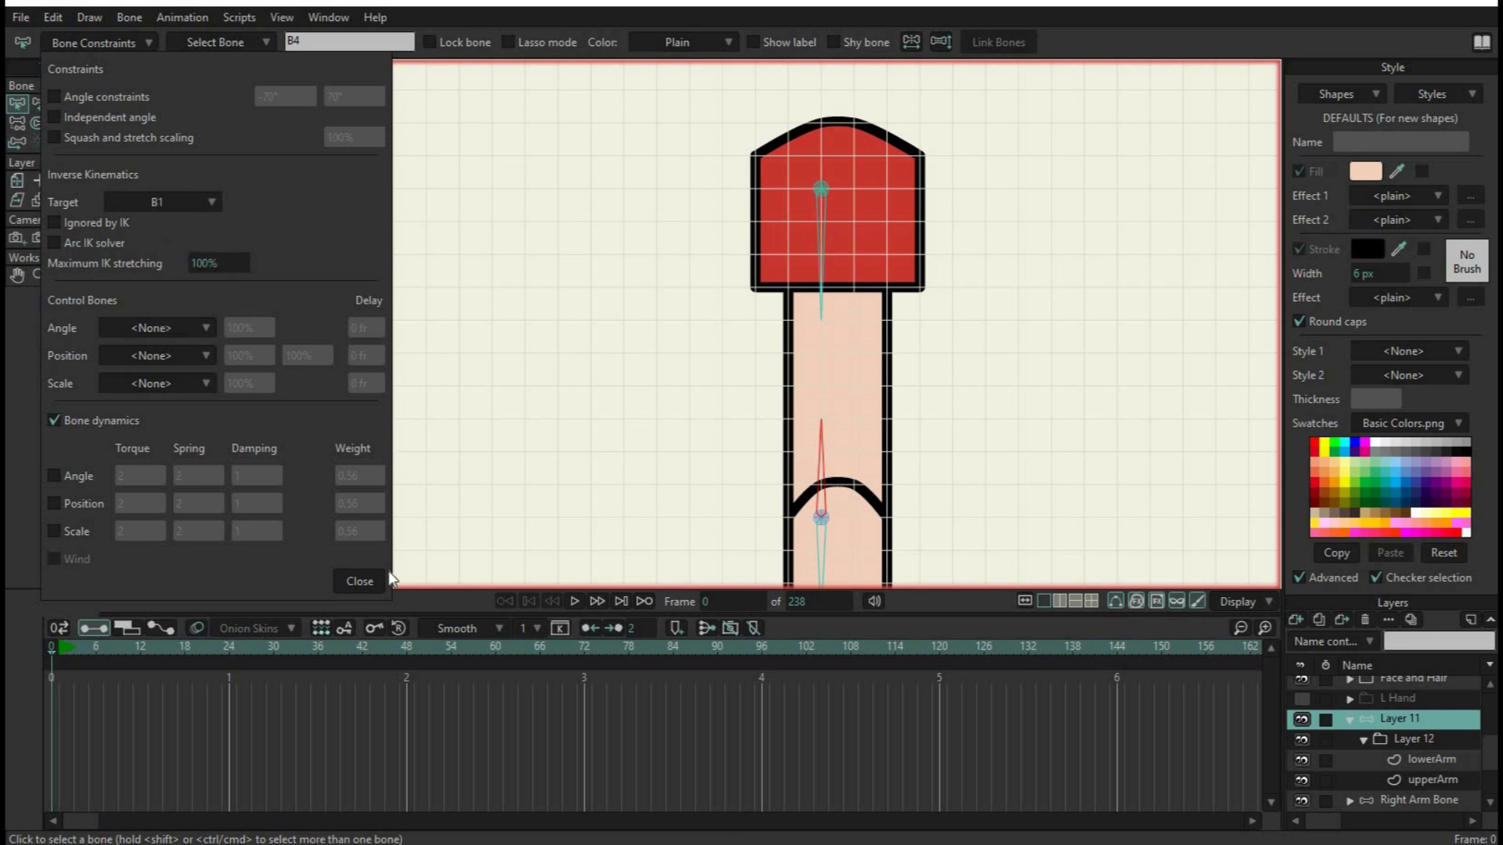
{"action": "left_click", "coordinate": [359, 580]}
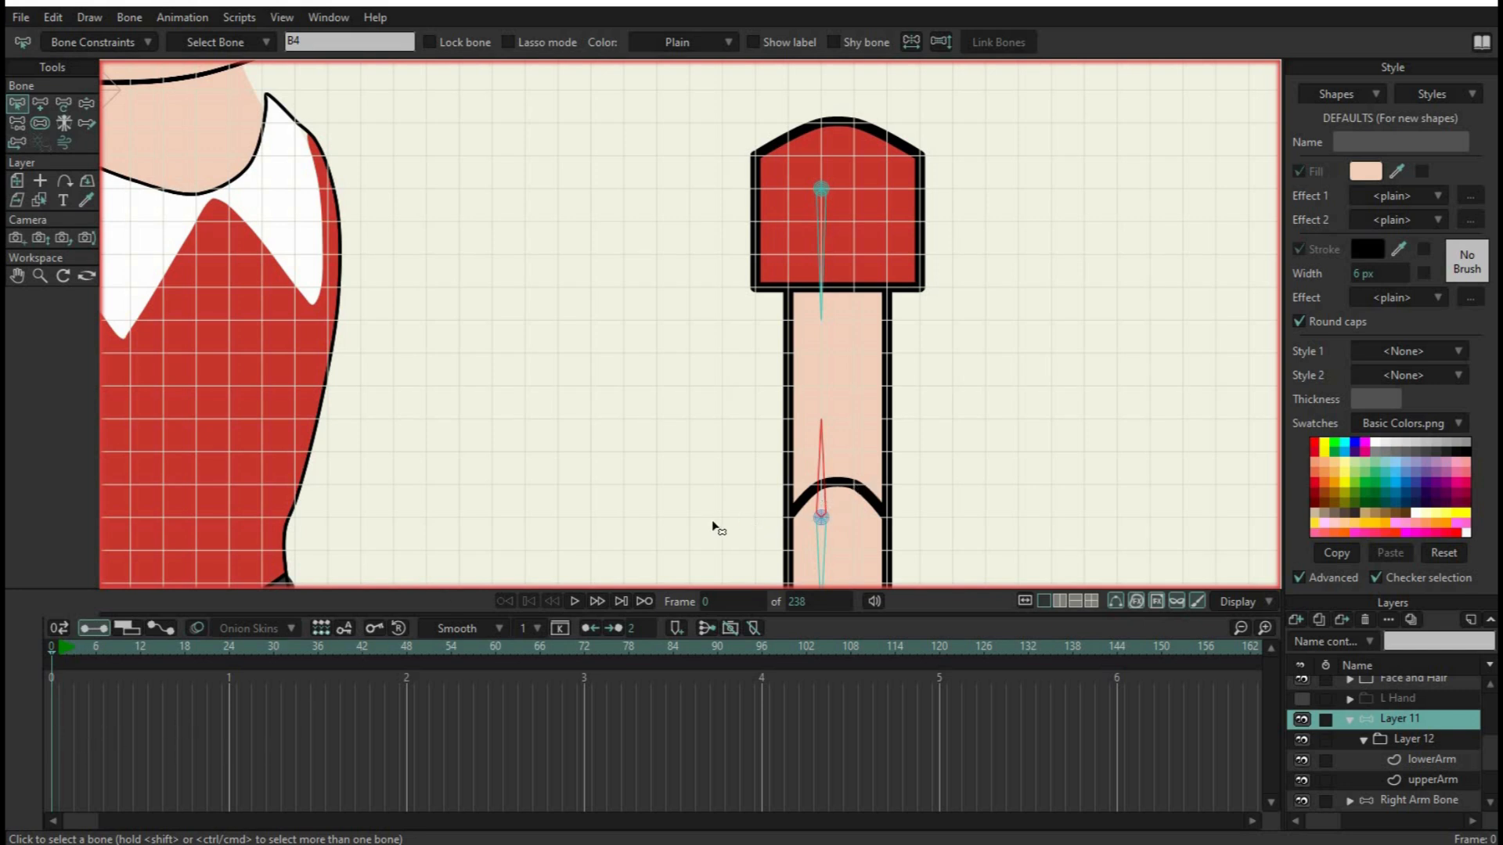
Set the inverse kinematics target of B5, the bone pointing down from the elbow pin, to the wrist pin B6
{"action": "left_click_drag", "start_coordinate": [712, 531], "coordinate": [664, 210]}
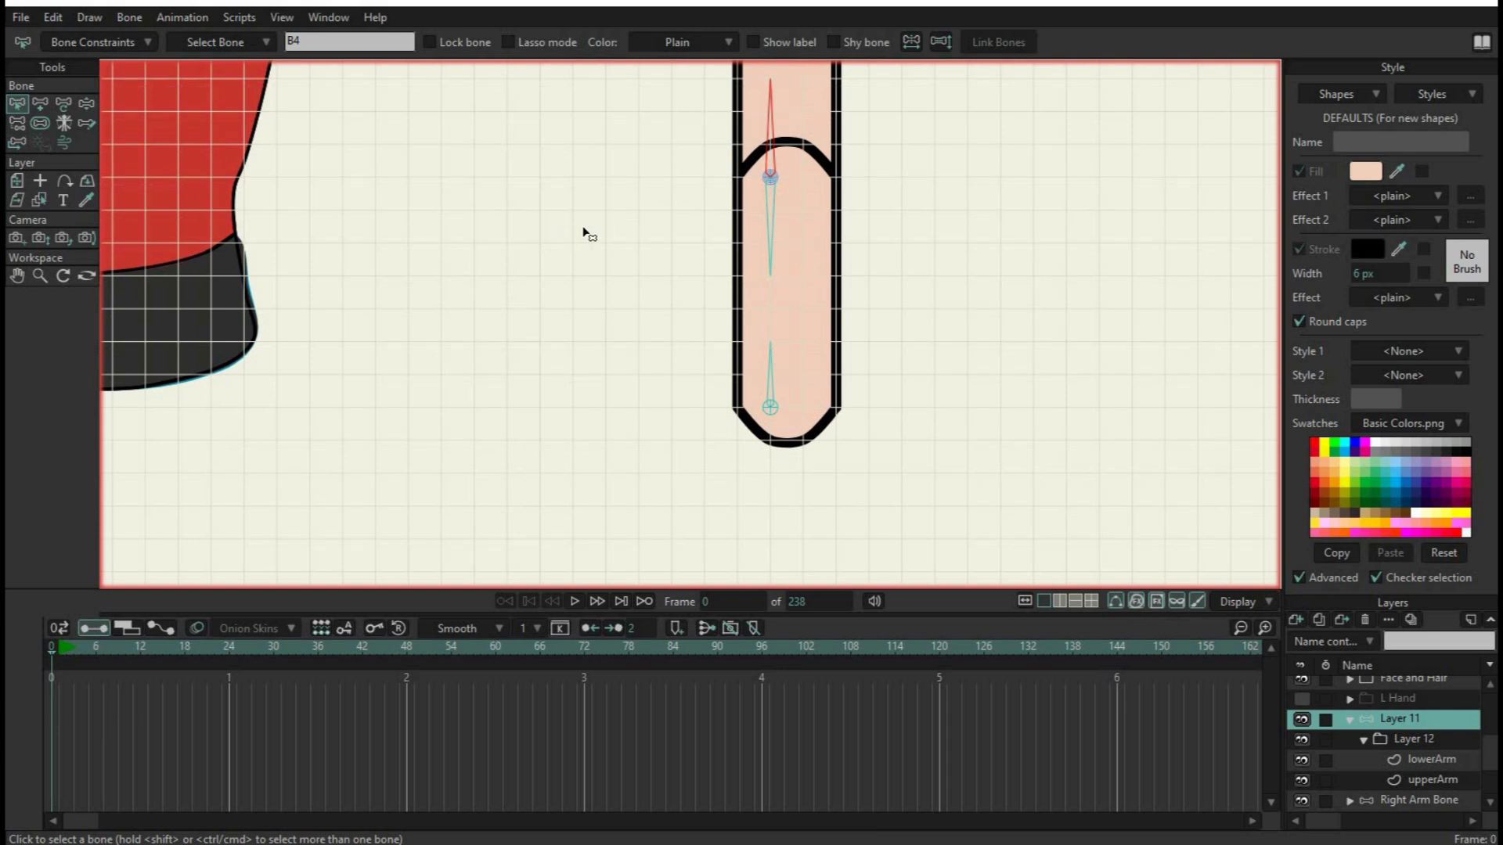
{"action": "left_click", "coordinate": [768, 216]}
{"action": "left_click", "coordinate": [772, 414]}
{"action": "left_click", "coordinate": [772, 229]}
{"action": "left_click", "coordinate": [116, 45]}
{"action": "left_click", "coordinate": [178, 205]}
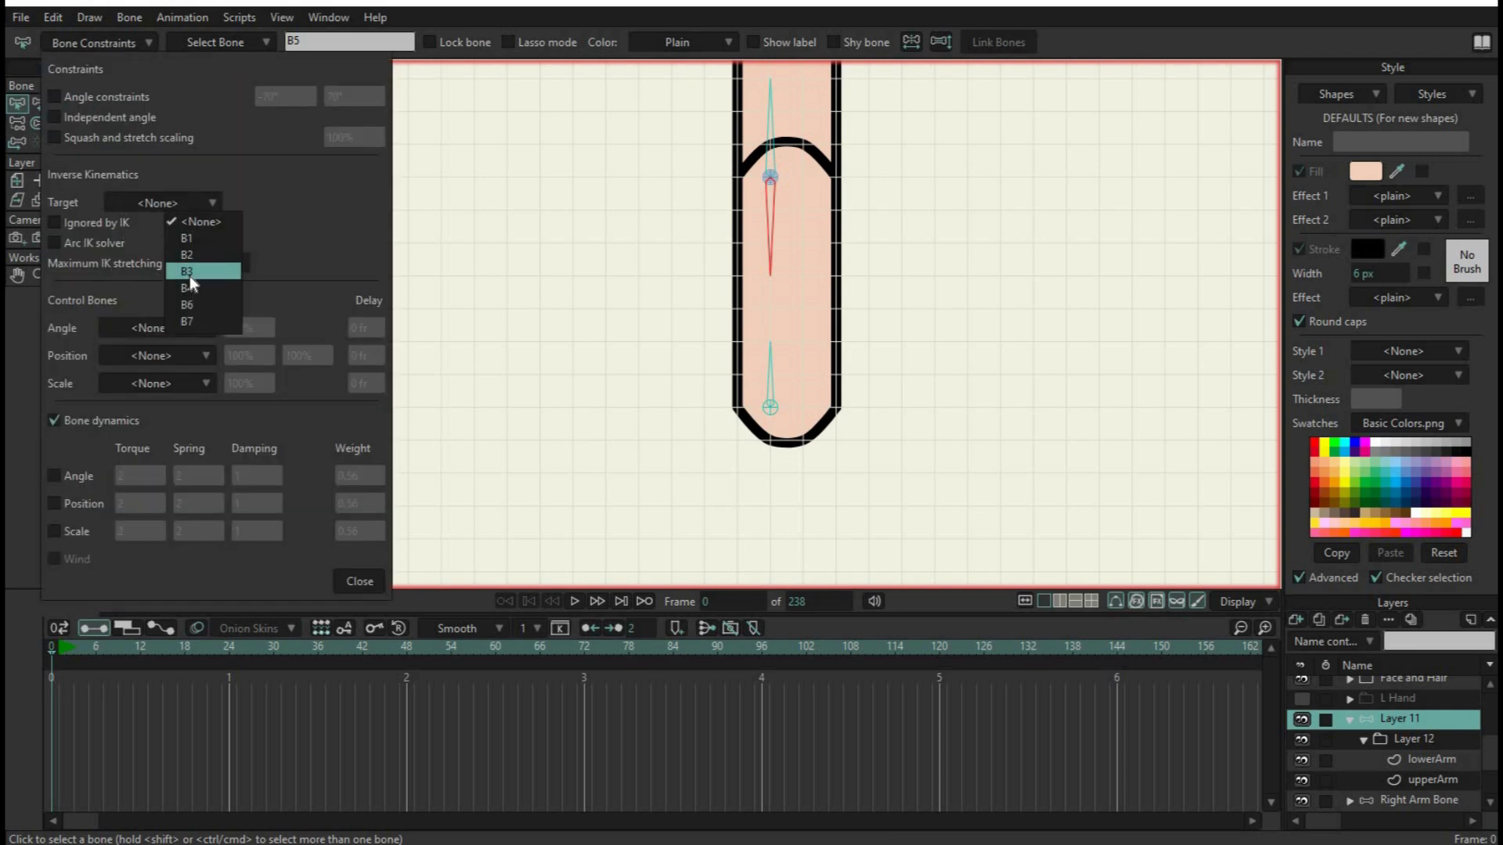
{"action": "left_click", "coordinate": [195, 304]}
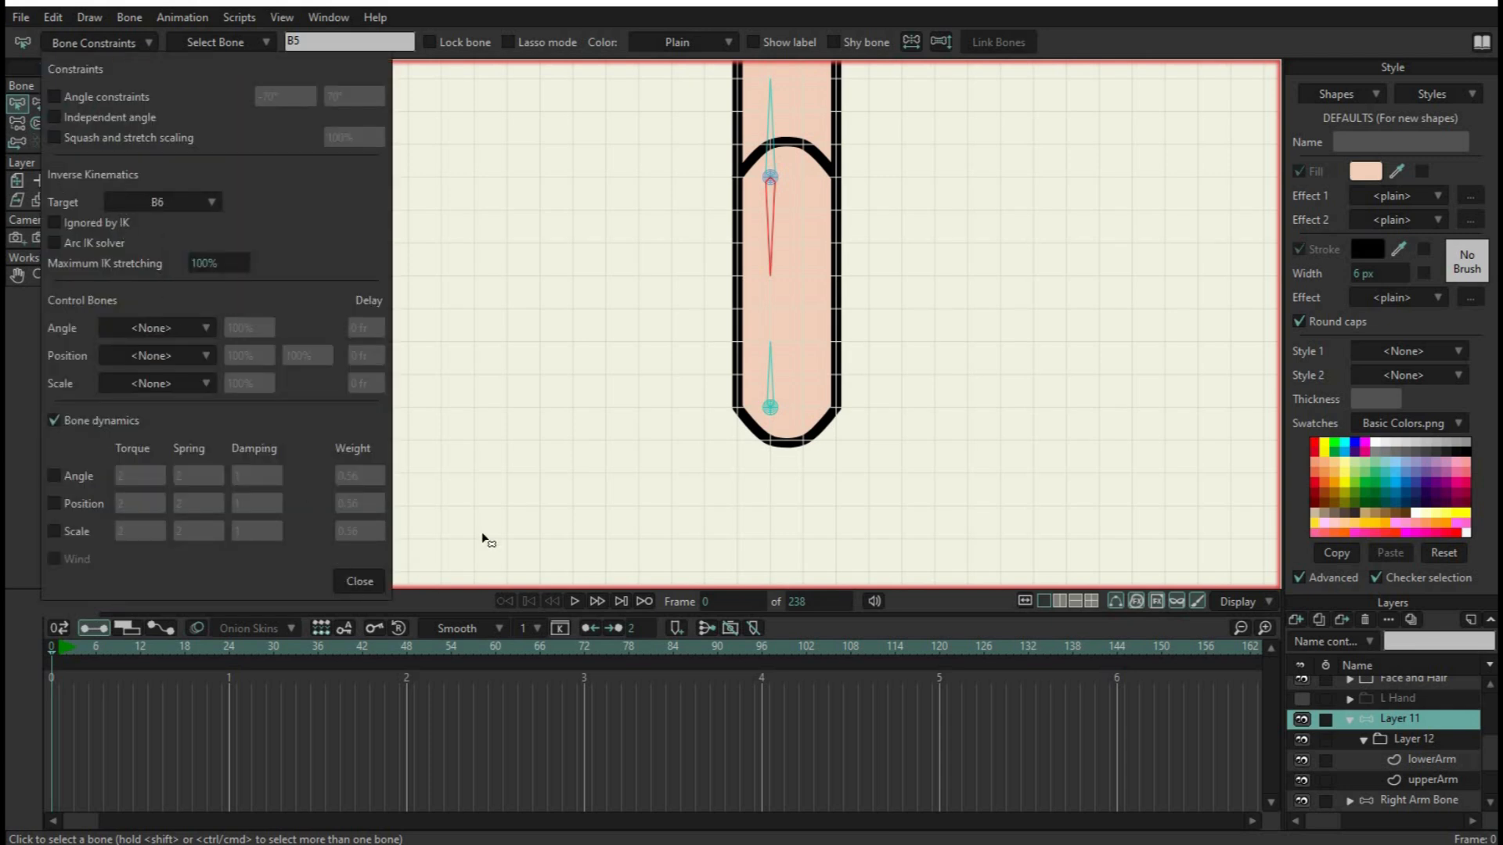
{"action": "left_click", "coordinate": [359, 584]}
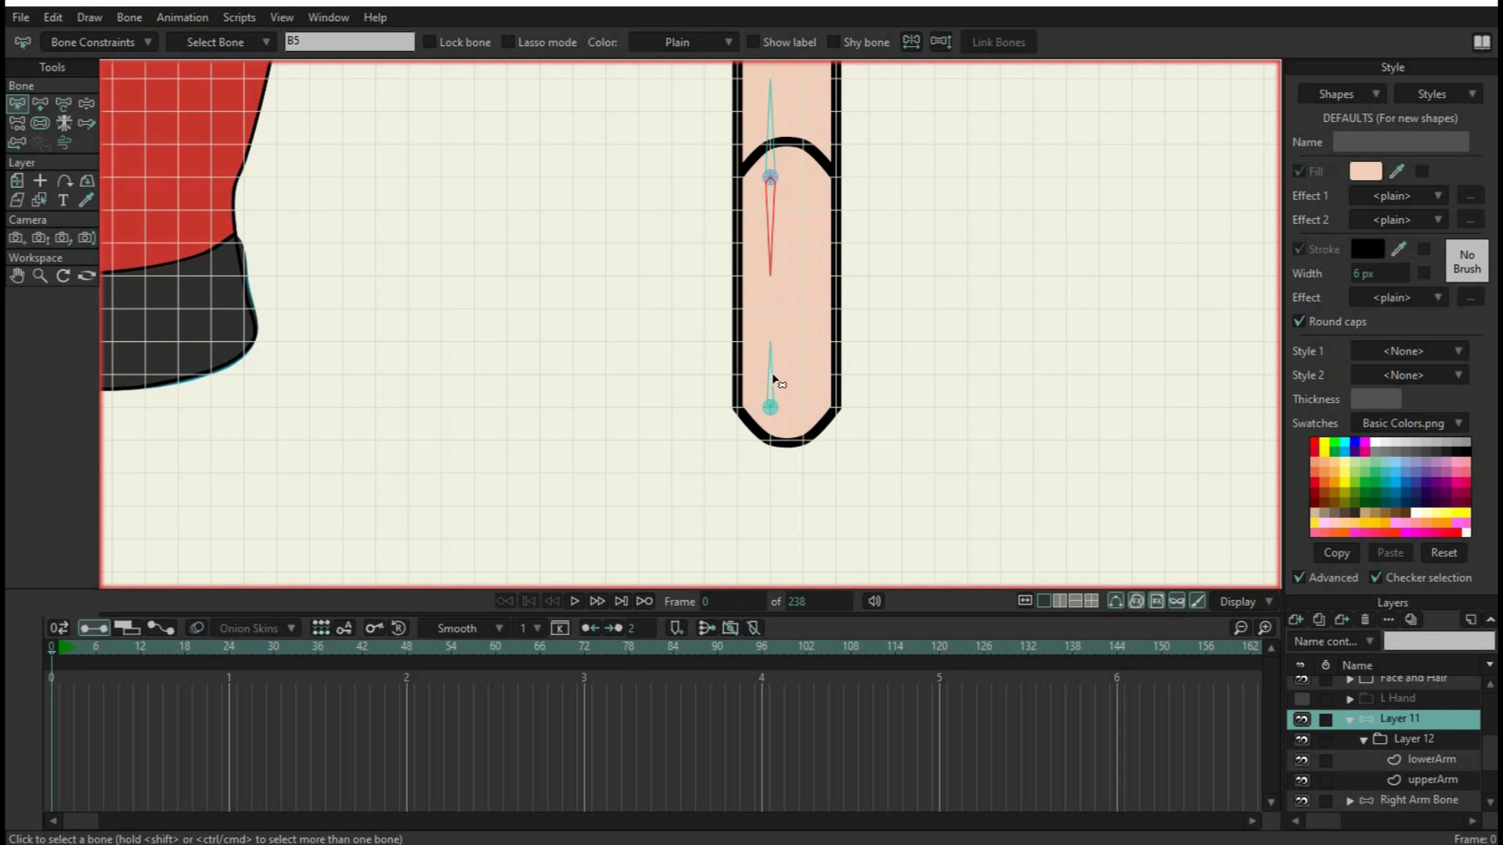
Set the inverse kinematics target of B7, the bone pointing up from the wrist pin, to the elbow pin B3
{"action": "left_click", "coordinate": [772, 372]}
{"action": "left_click", "coordinate": [758, 351]}
{"action": "left_click", "coordinate": [778, 177]}
{"action": "left_click", "coordinate": [777, 175]}
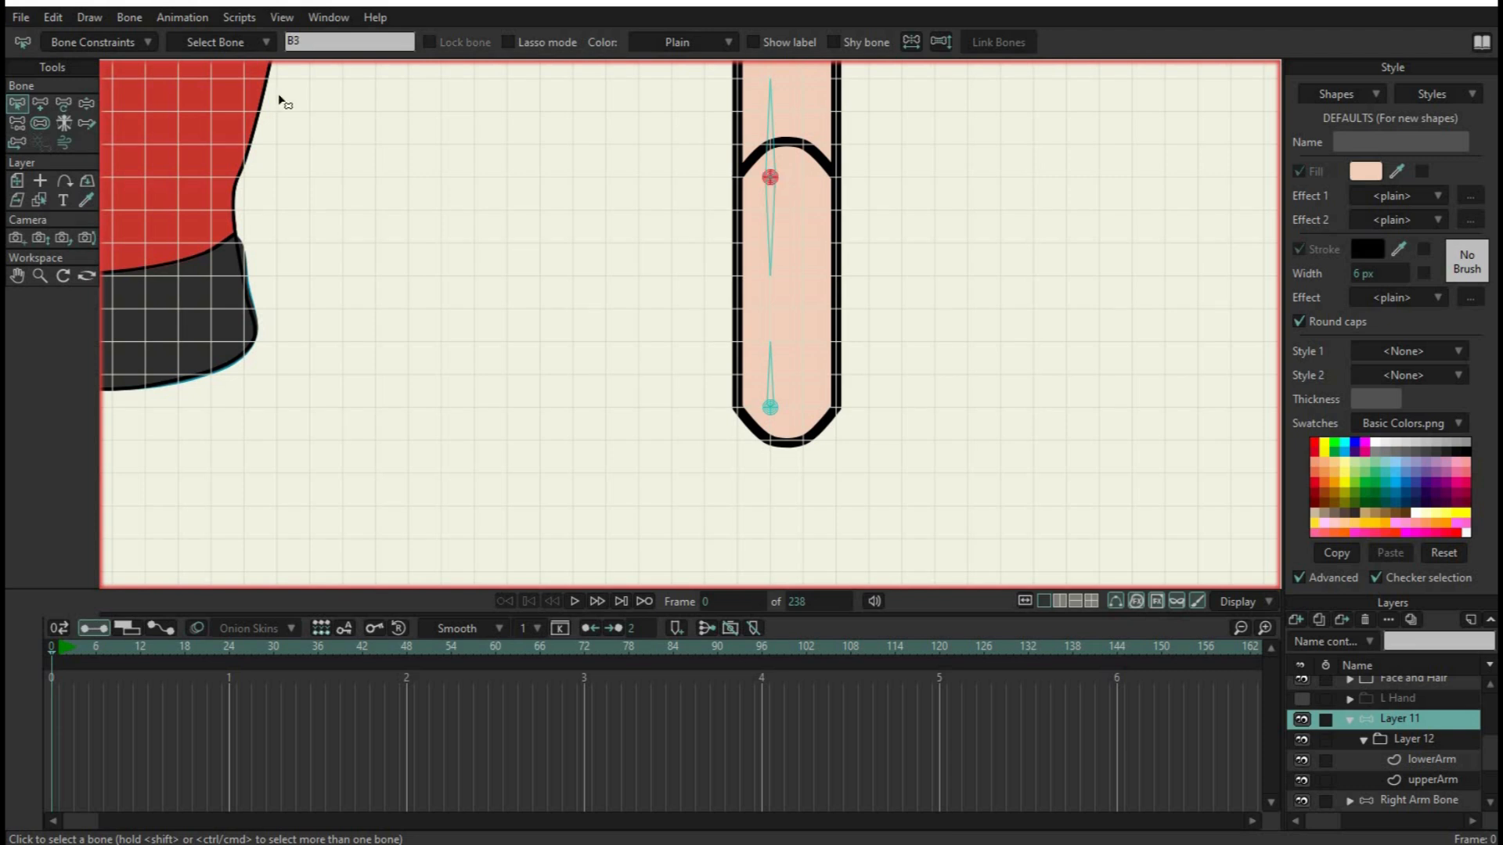
{"action": "left_click", "coordinate": [767, 379]}
{"action": "left_click", "coordinate": [130, 43]}
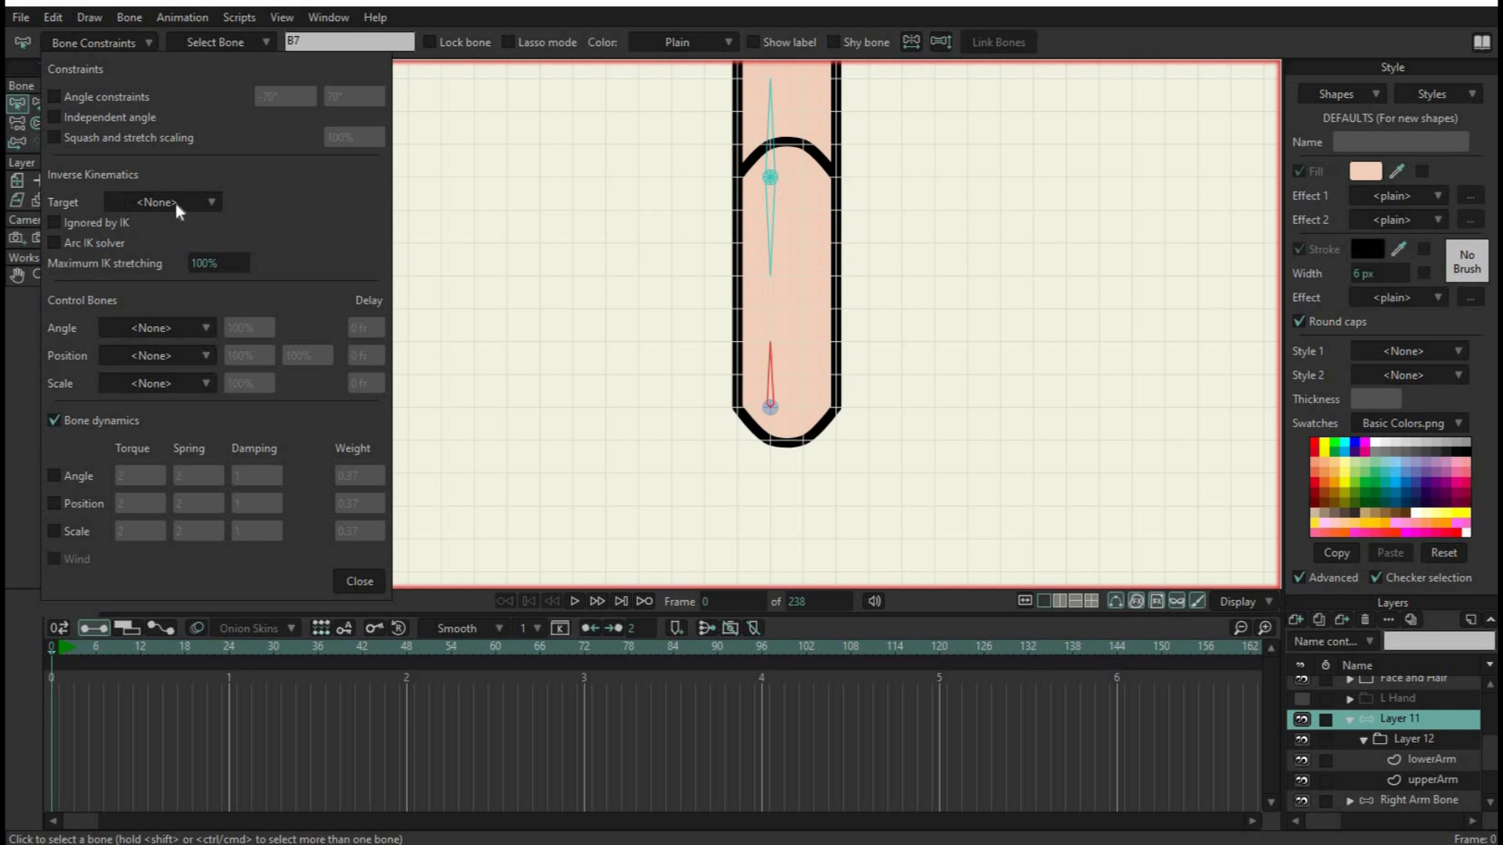
{"action": "left_click", "coordinate": [176, 203]}
{"action": "left_click", "coordinate": [197, 271]}
{"action": "left_click", "coordinate": [362, 581]}
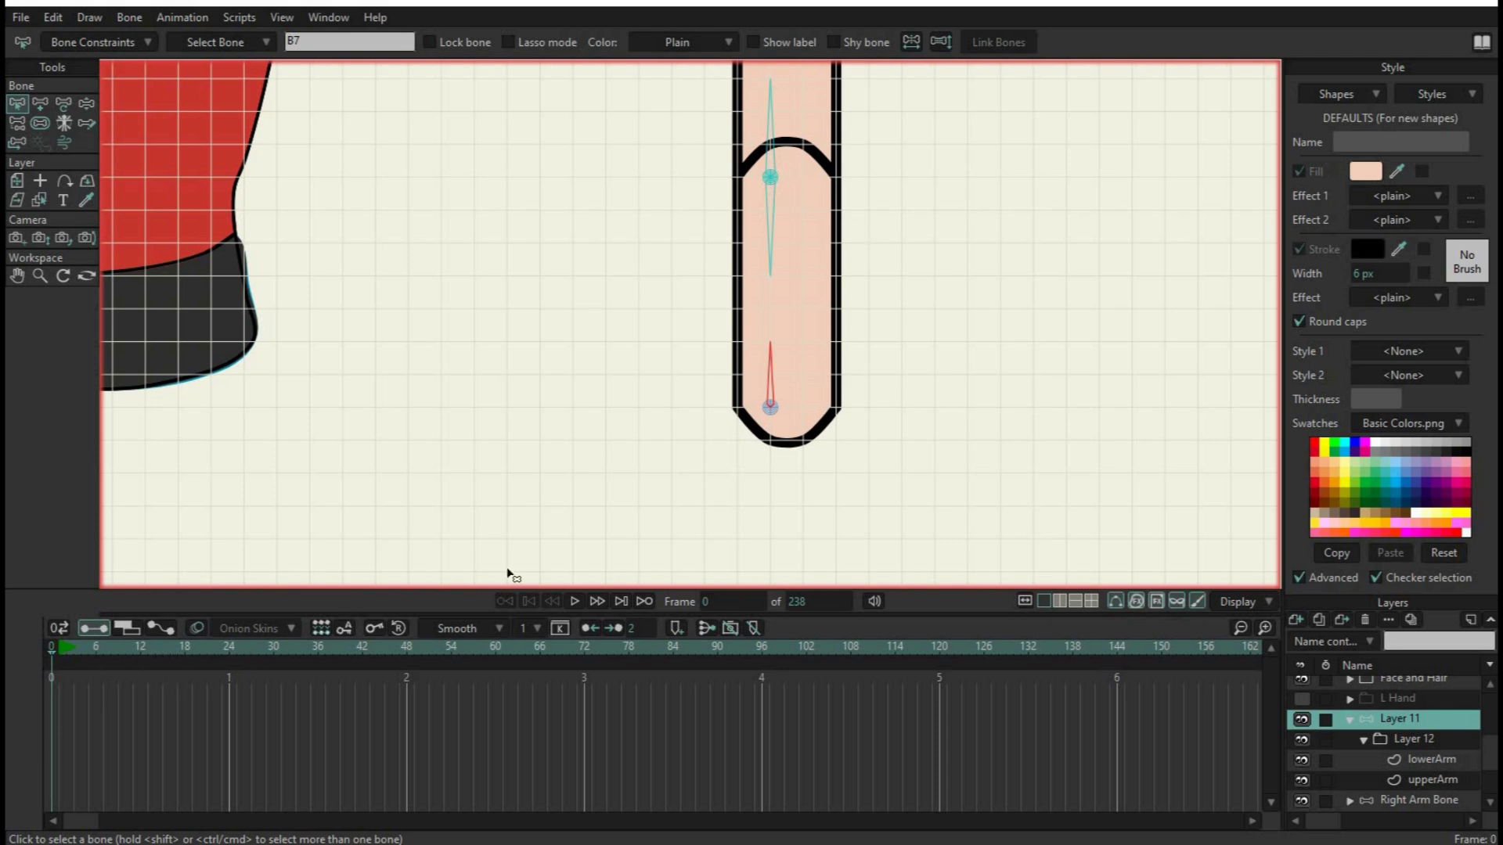
At frame 12, move the elbow pin to about X 0.67, Y -0.44 and the wrist pin to about X 1.07, Y -0.67
{"action": "left_click", "coordinate": [138, 647]}
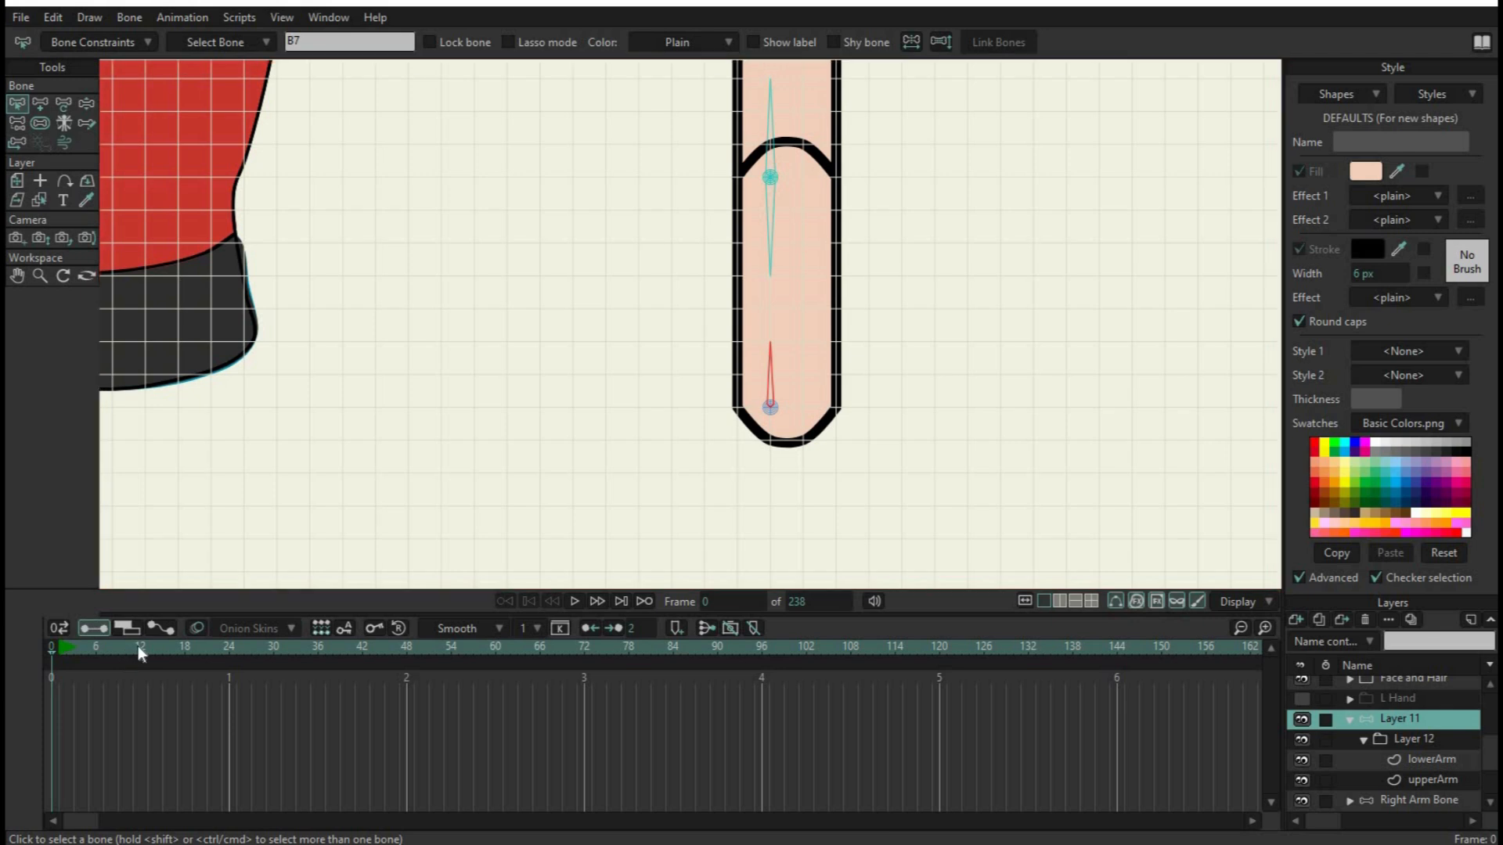
{"action": "left_click_drag", "start_coordinate": [964, 271], "coordinate": [1040, 345]}
{"action": "scroll", "coordinate": [985, 304], "scroll_direction": "down", "scroll_amount": 2}
{"action": "left_click_drag", "start_coordinate": [1030, 269], "coordinate": [962, 309]}
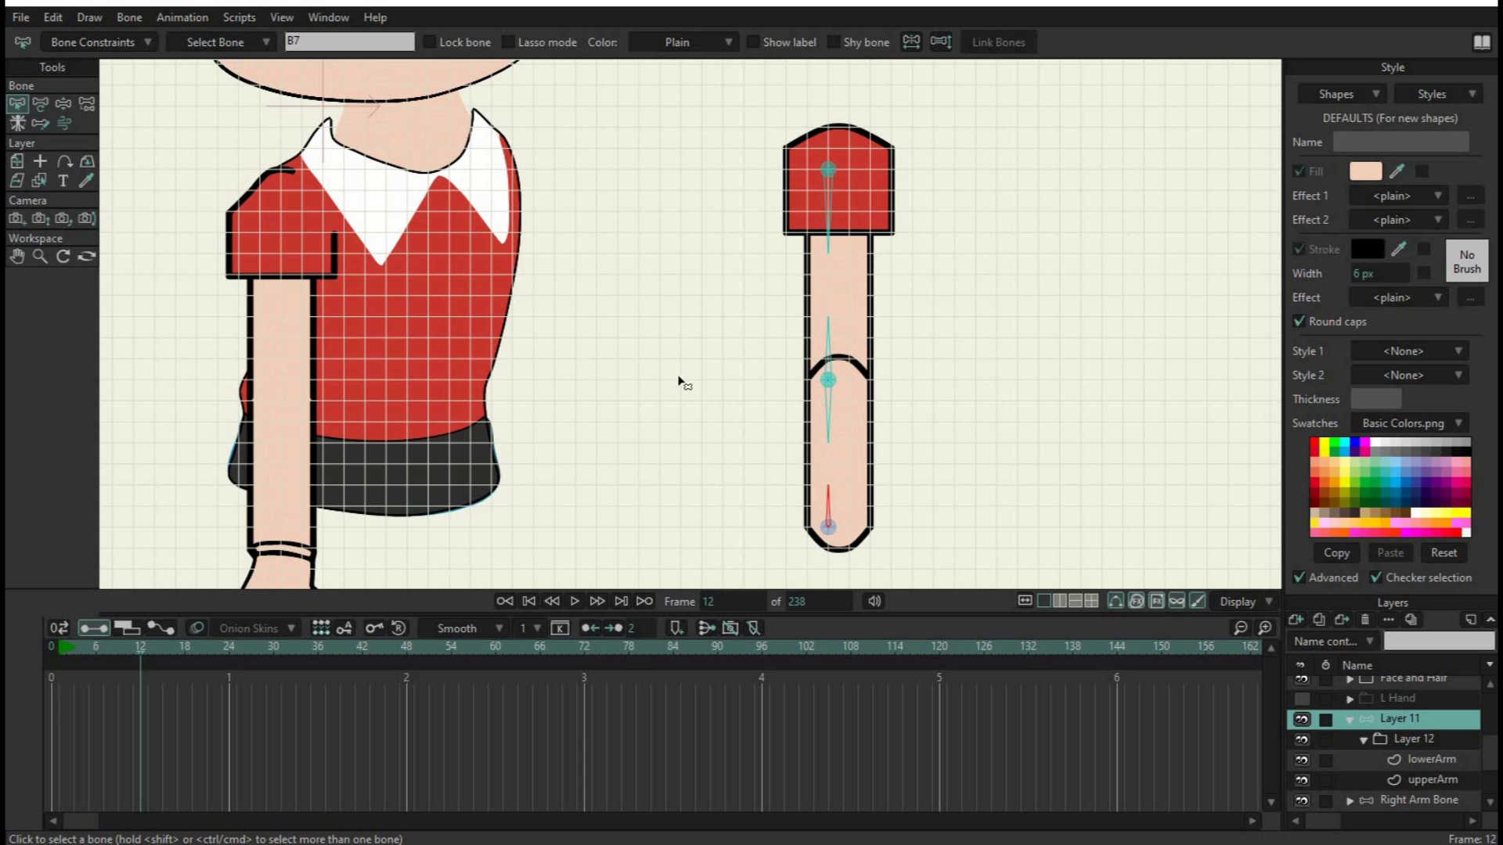
{"action": "left_click", "coordinate": [41, 106]}
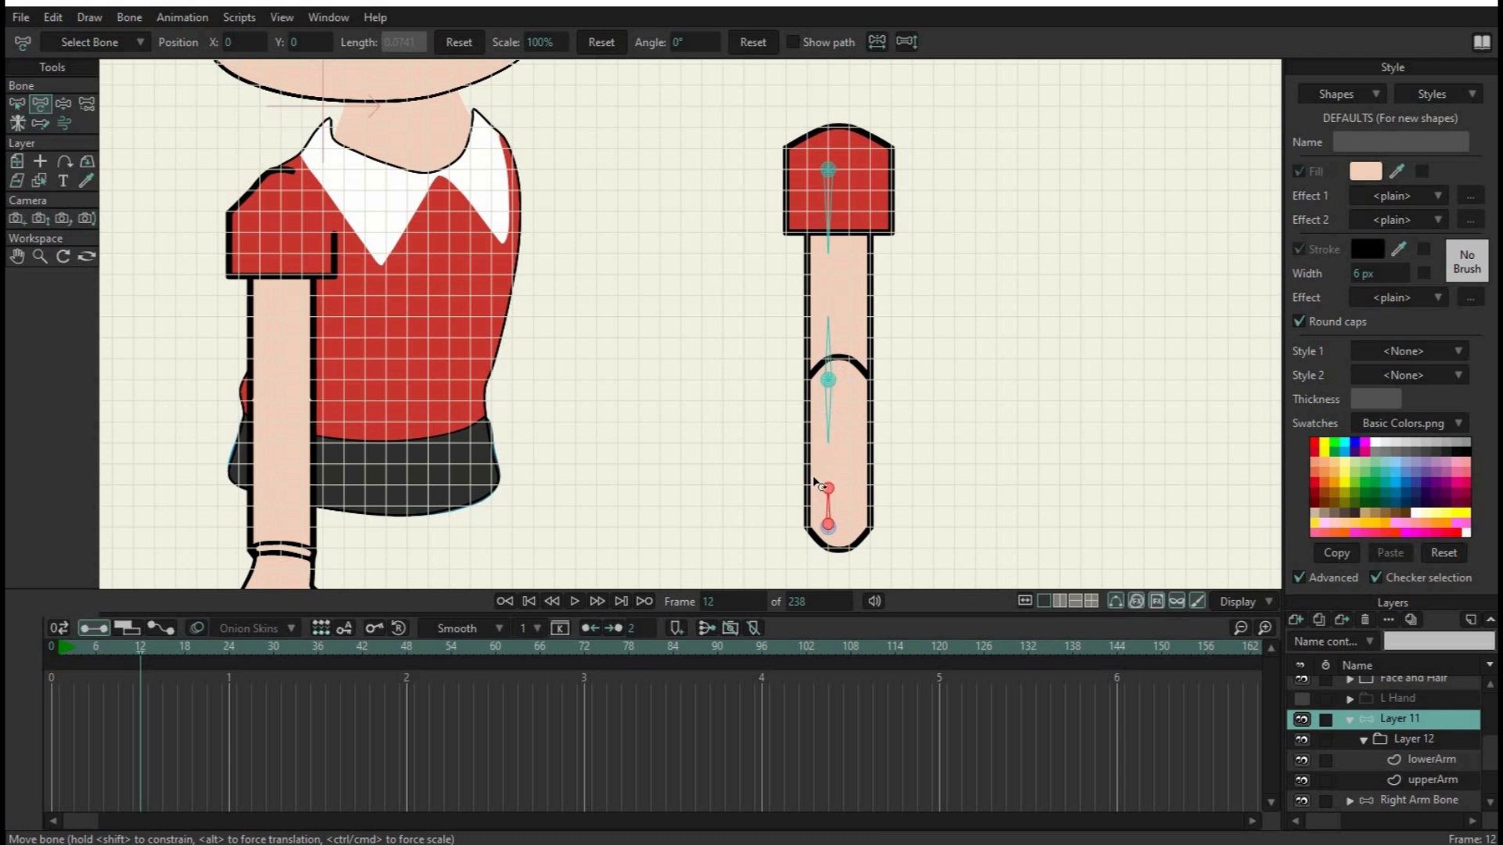
{"action": "left_click", "coordinate": [823, 380]}
{"action": "left_click_drag", "start_coordinate": [816, 380], "coordinate": [705, 357]}
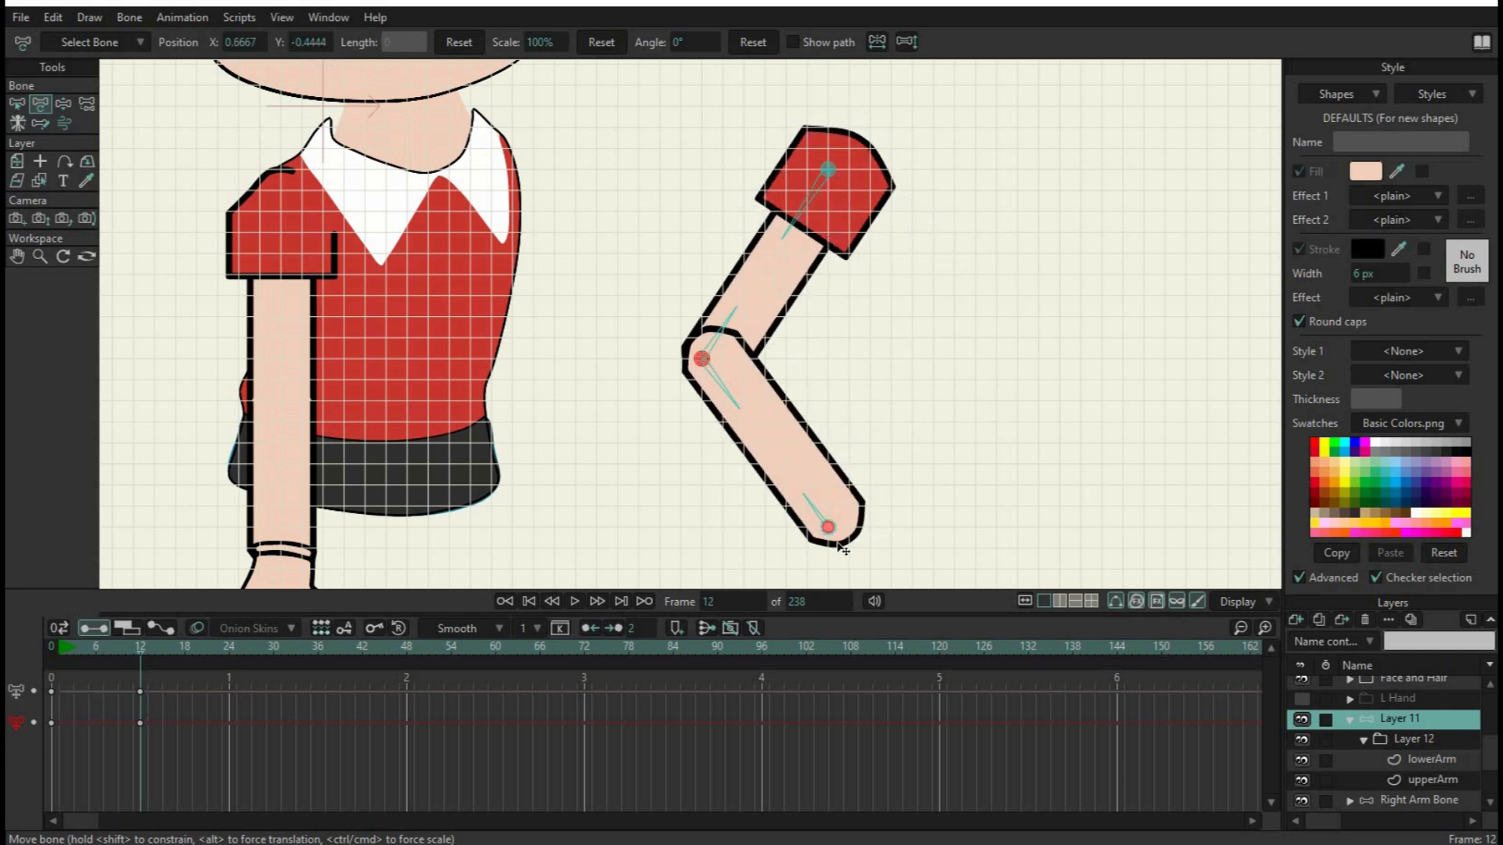
{"action": "left_click_drag", "start_coordinate": [833, 536], "coordinate": [949, 503]}
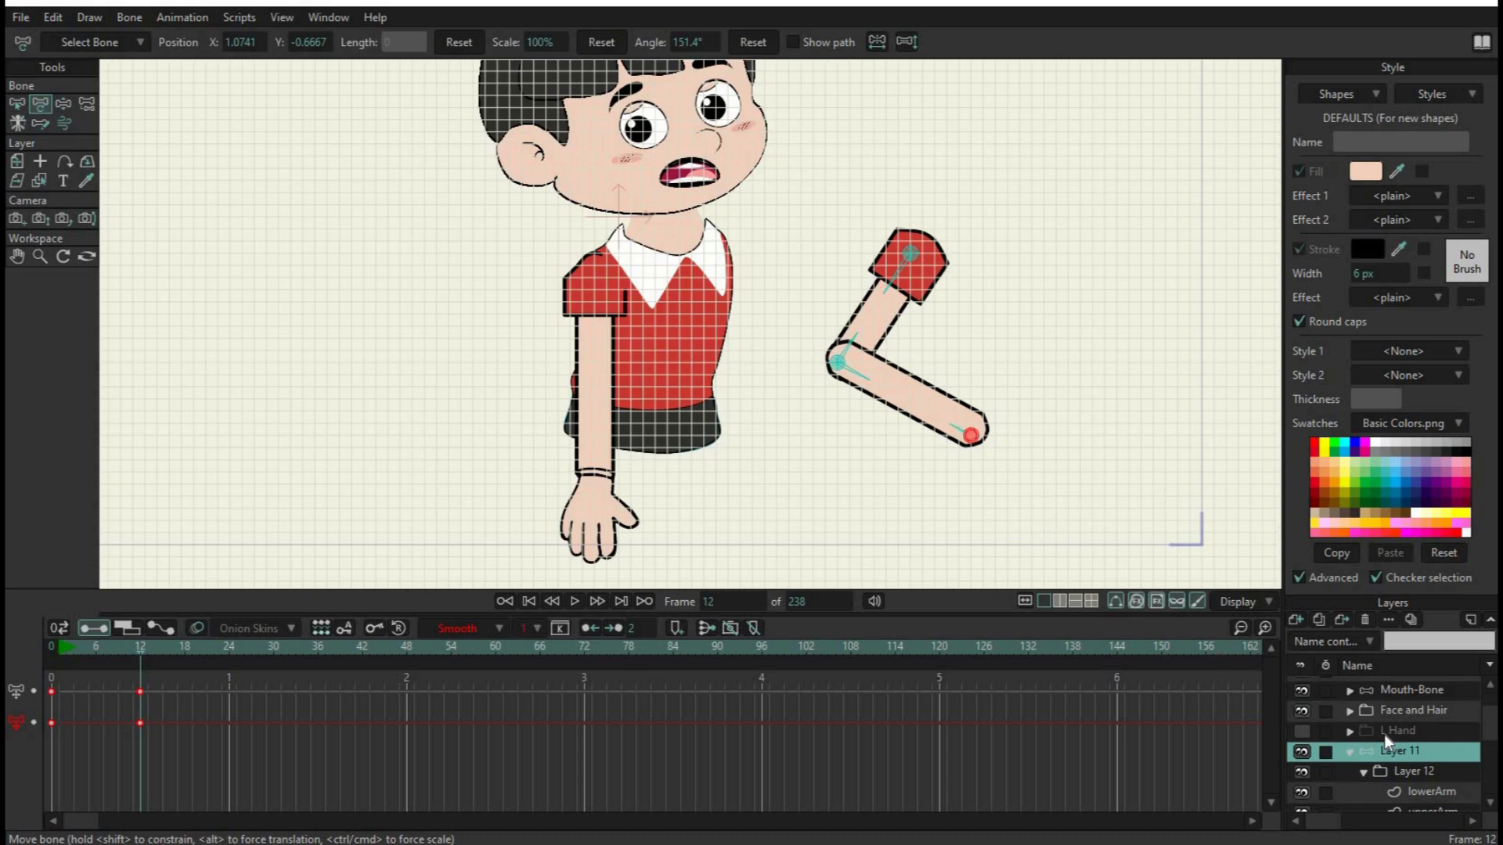
Look through the layers inside the L Hand group and make the group visible
{"action": "left_click", "coordinate": [1350, 731]}
{"action": "scroll", "coordinate": [1417, 736], "scroll_direction": "down", "scroll_amount": 2}
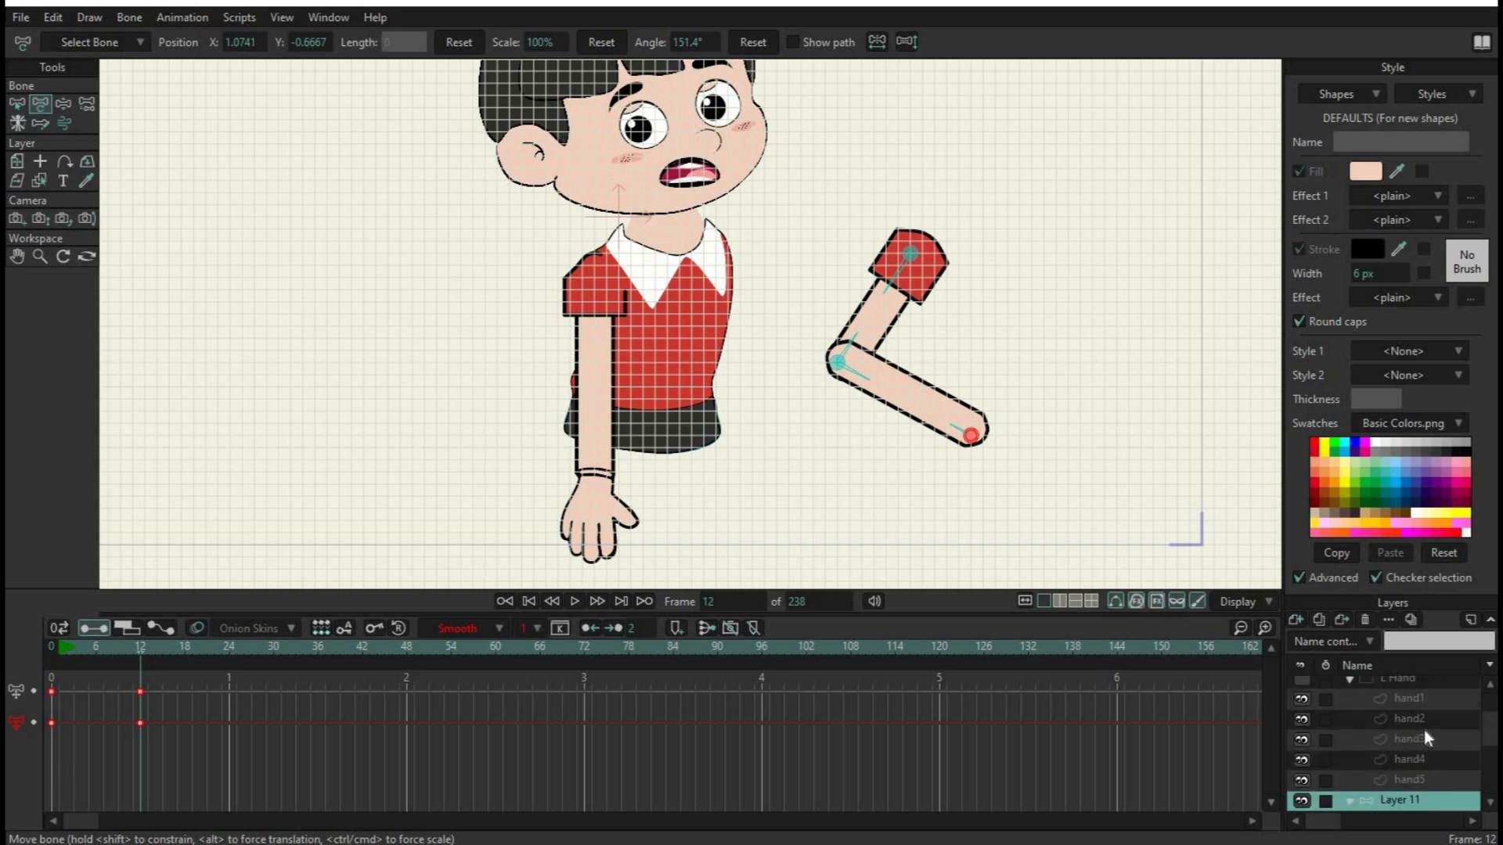
{"action": "scroll", "coordinate": [1421, 731], "scroll_direction": "up", "scroll_amount": 1}
{"action": "scroll", "coordinate": [1388, 758], "scroll_direction": "up", "scroll_amount": 1}
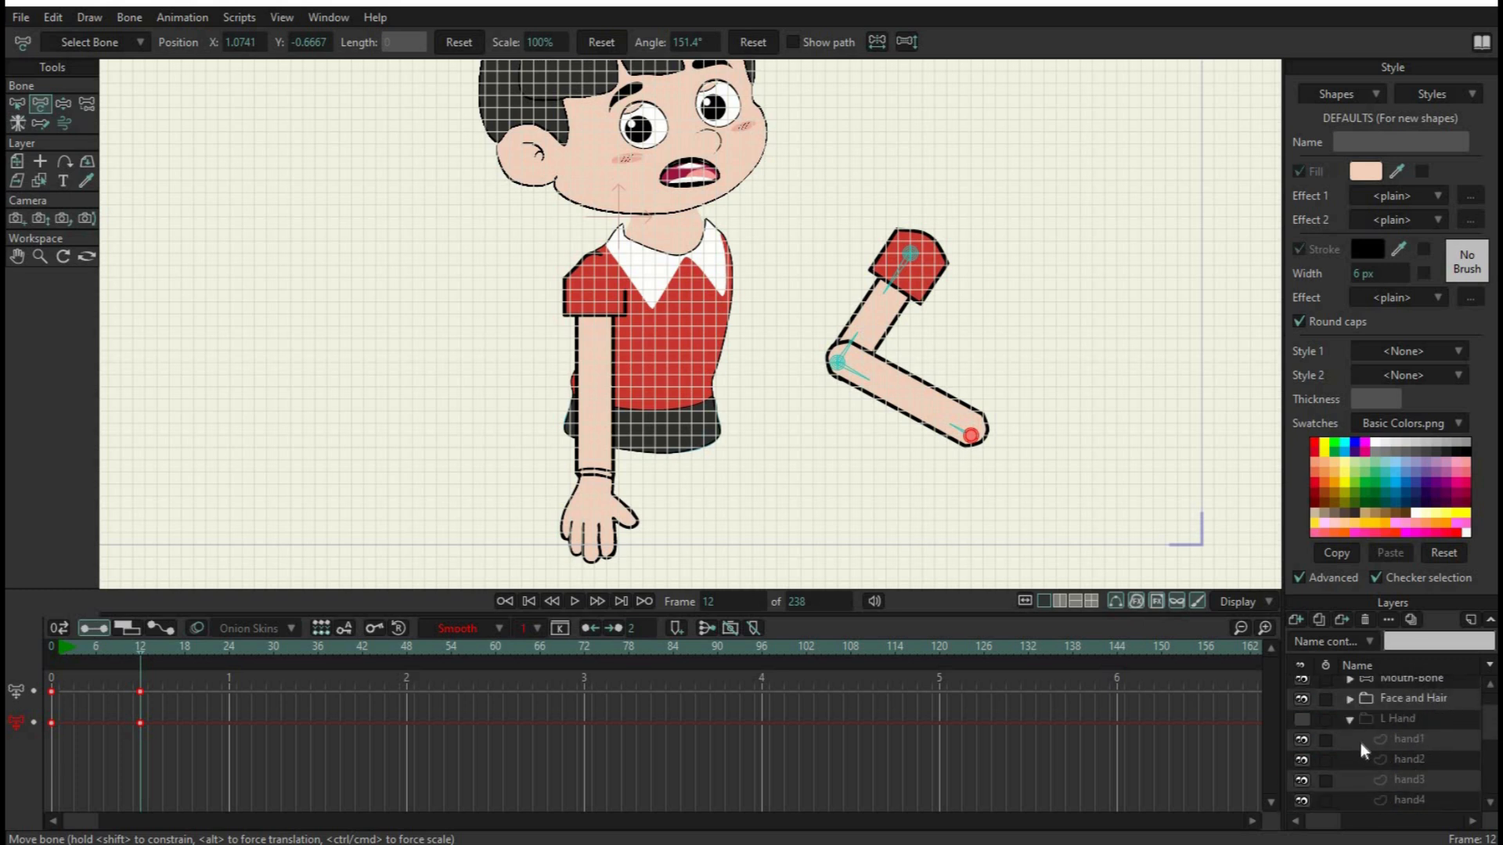
{"action": "left_click", "coordinate": [1349, 720]}
{"action": "left_click", "coordinate": [1398, 723]}
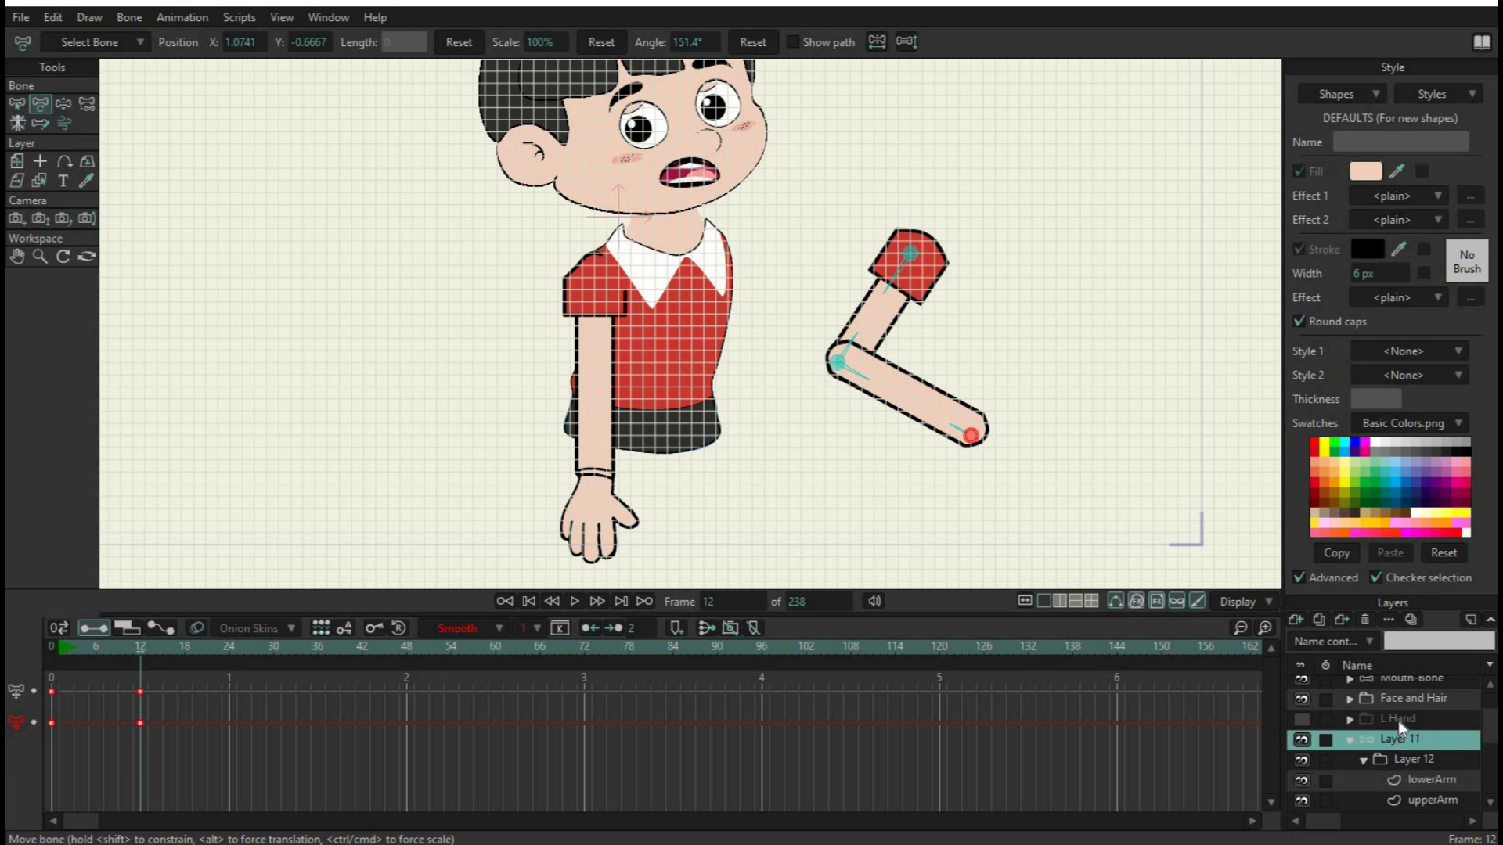
{"action": "left_click", "coordinate": [1301, 721]}
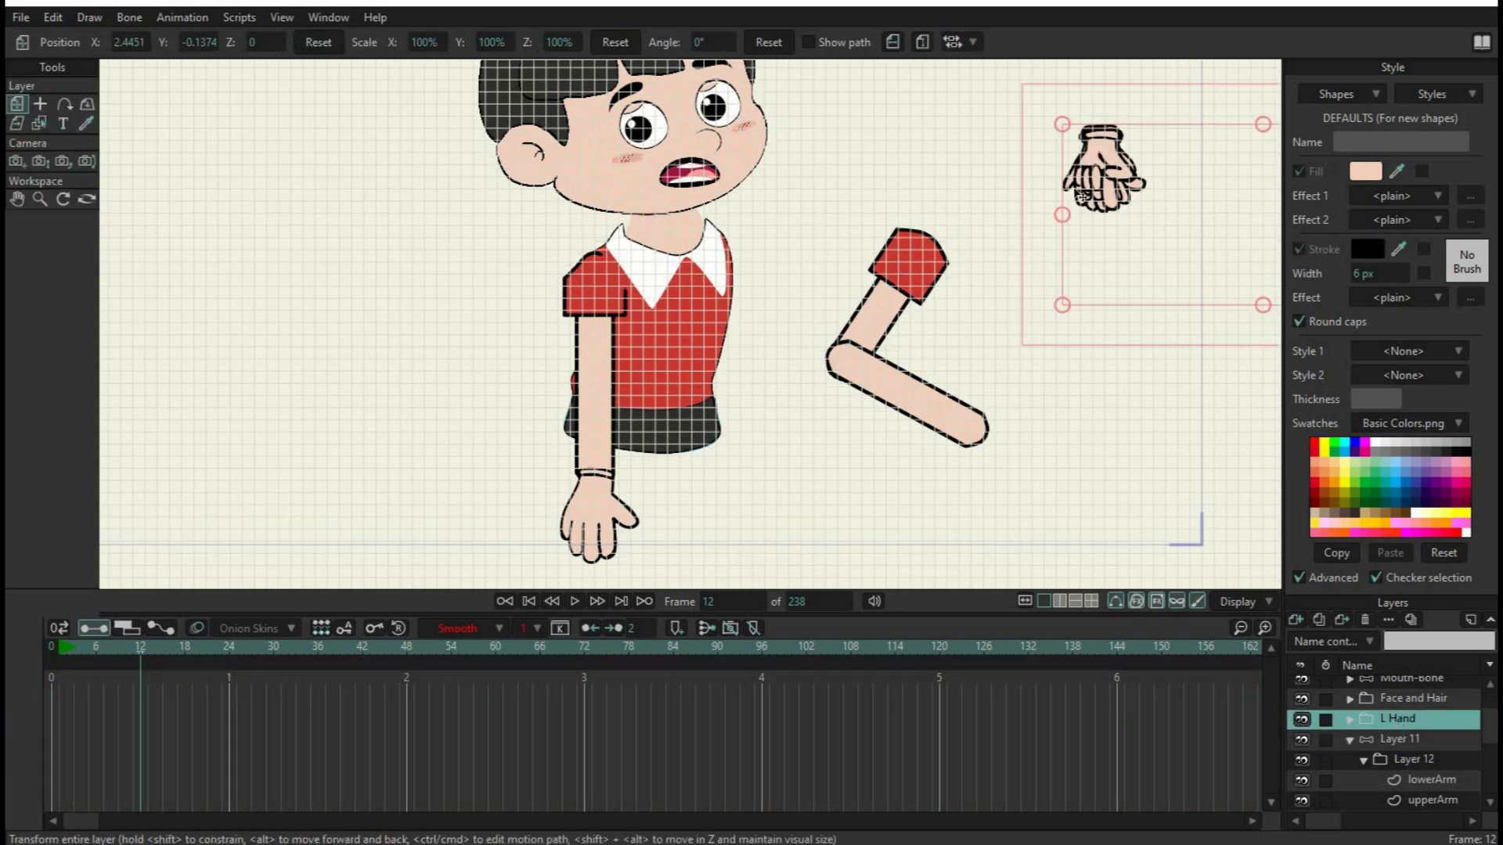
Convert the L Hand group to a switch layer and move it into Layer 12, above lowerArm
{"action": "right_click", "coordinate": [1381, 719]}
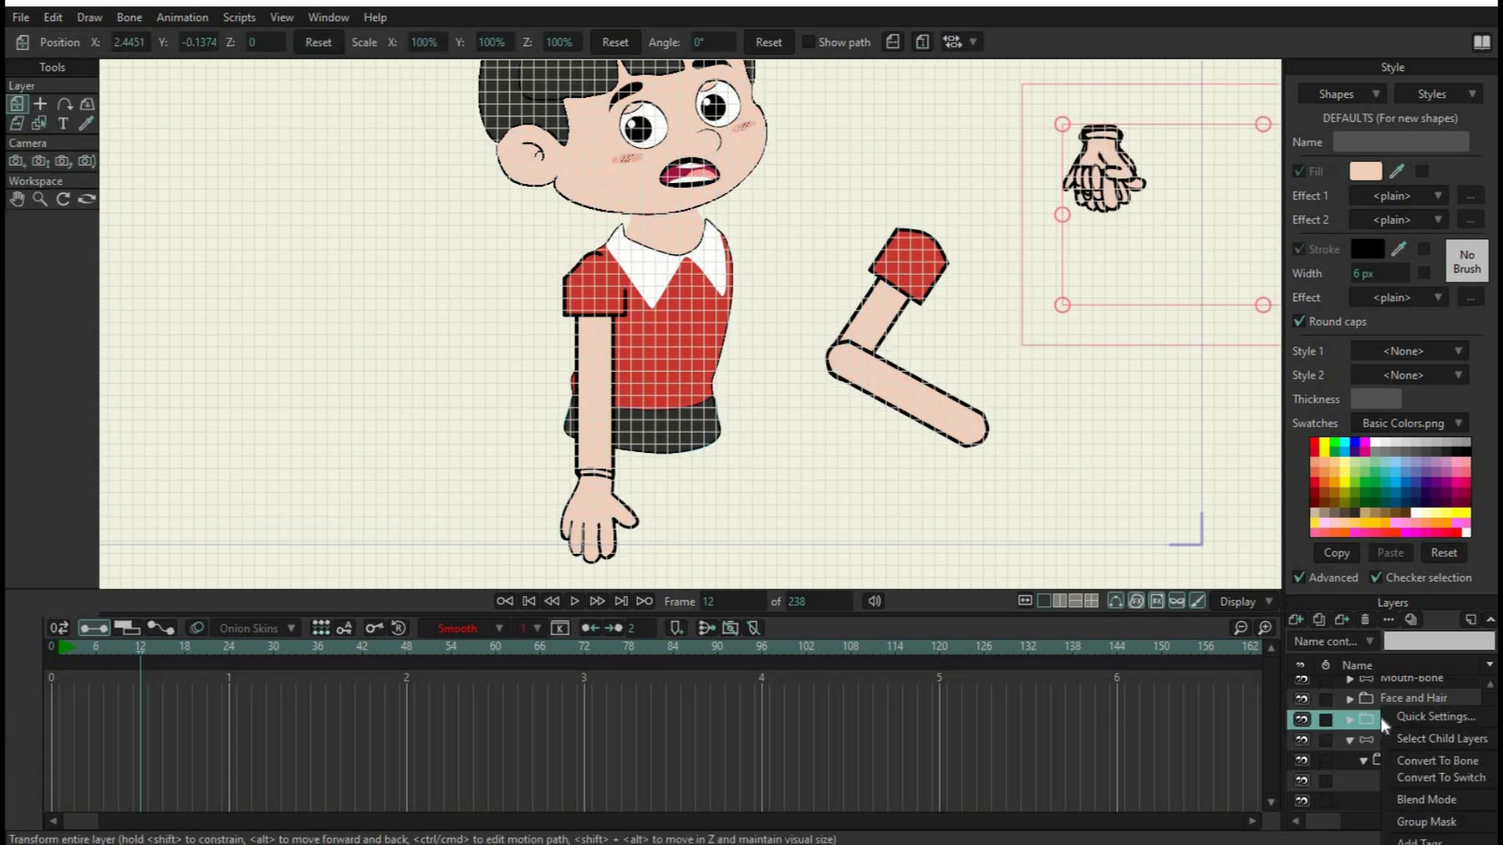
{"action": "left_click", "coordinate": [1442, 778]}
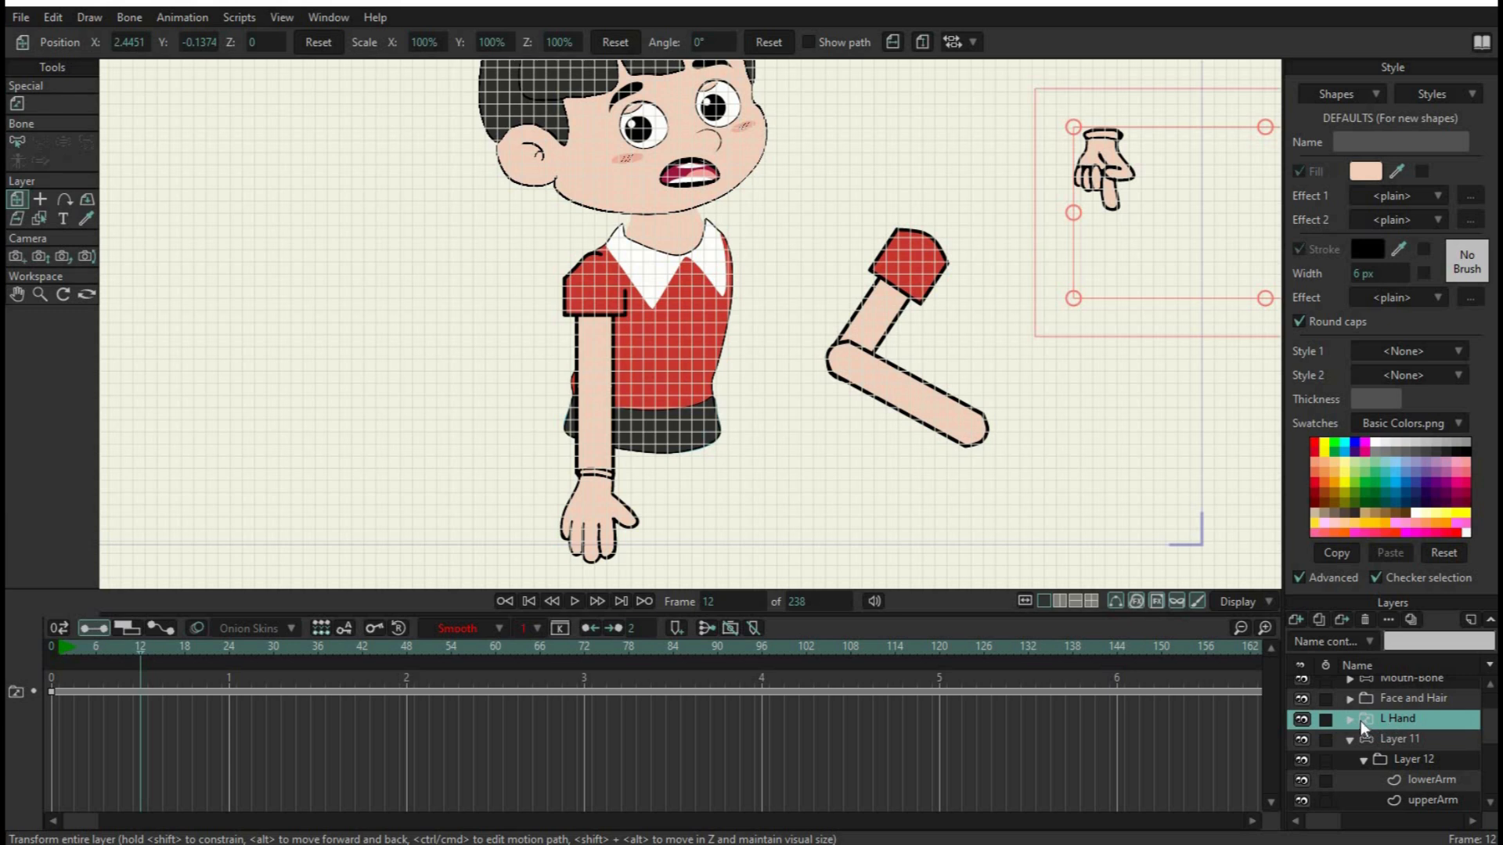
{"action": "left_click_drag", "start_coordinate": [1360, 721], "coordinate": [1418, 775]}
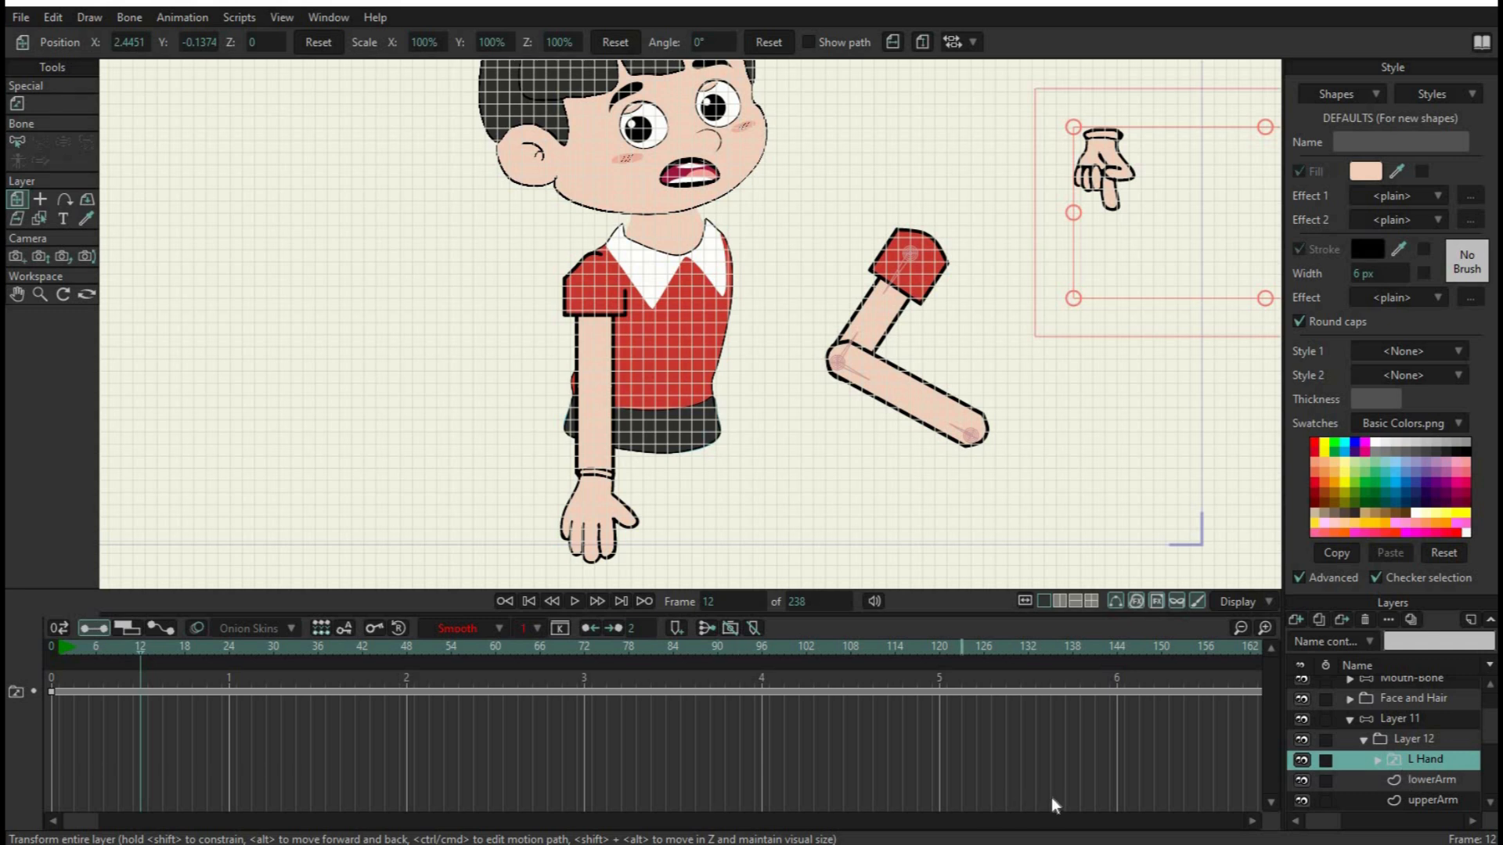
At frame 0, add a hand bone to Layer 11 that extends straight down from the wrist pin
{"action": "left_click", "coordinate": [505, 601]}
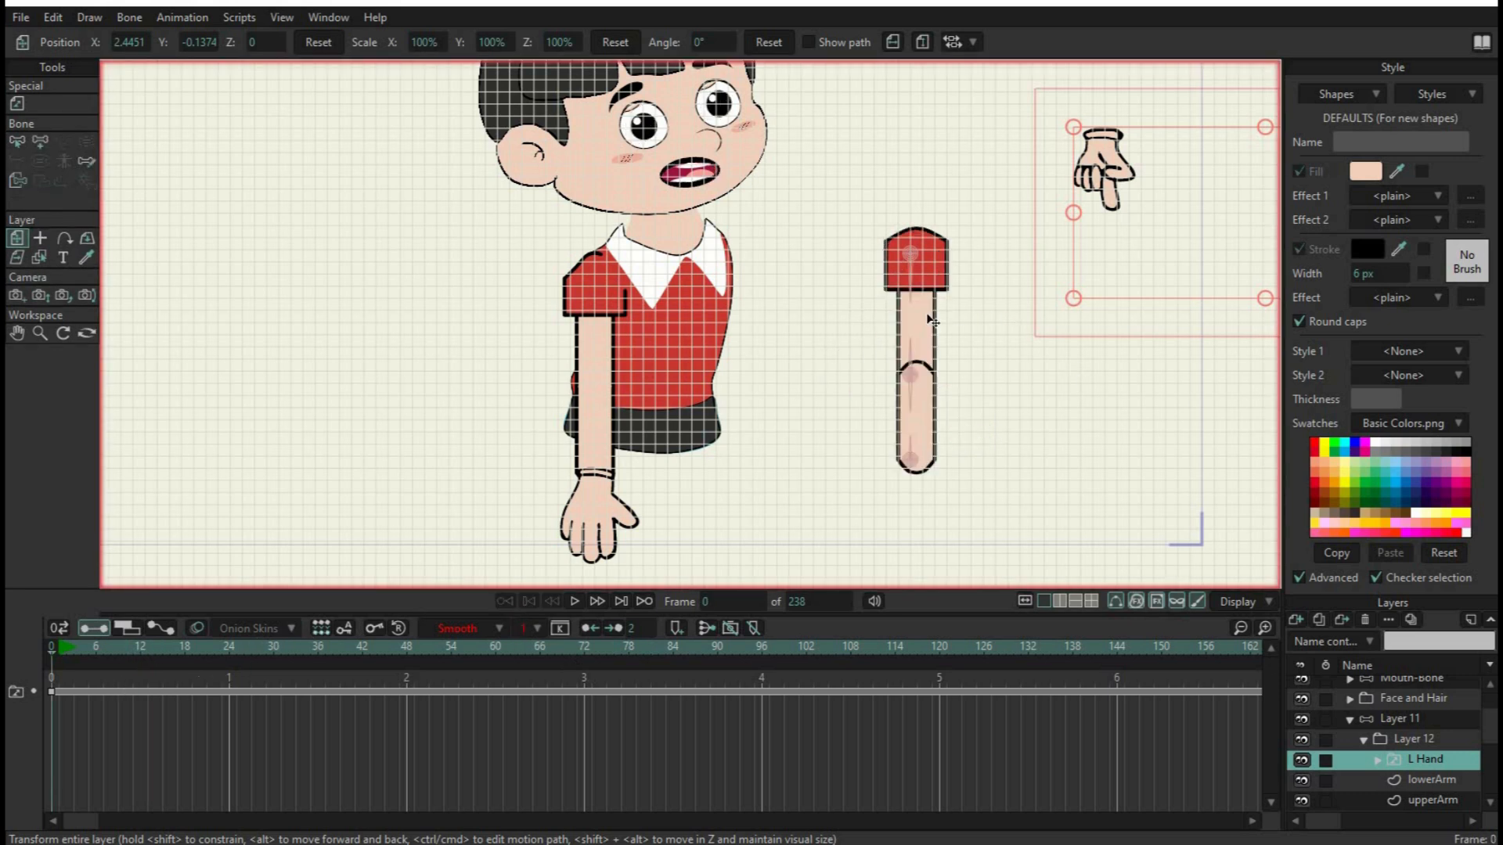
{"action": "right_click", "coordinate": [935, 524], "text": "alt"}
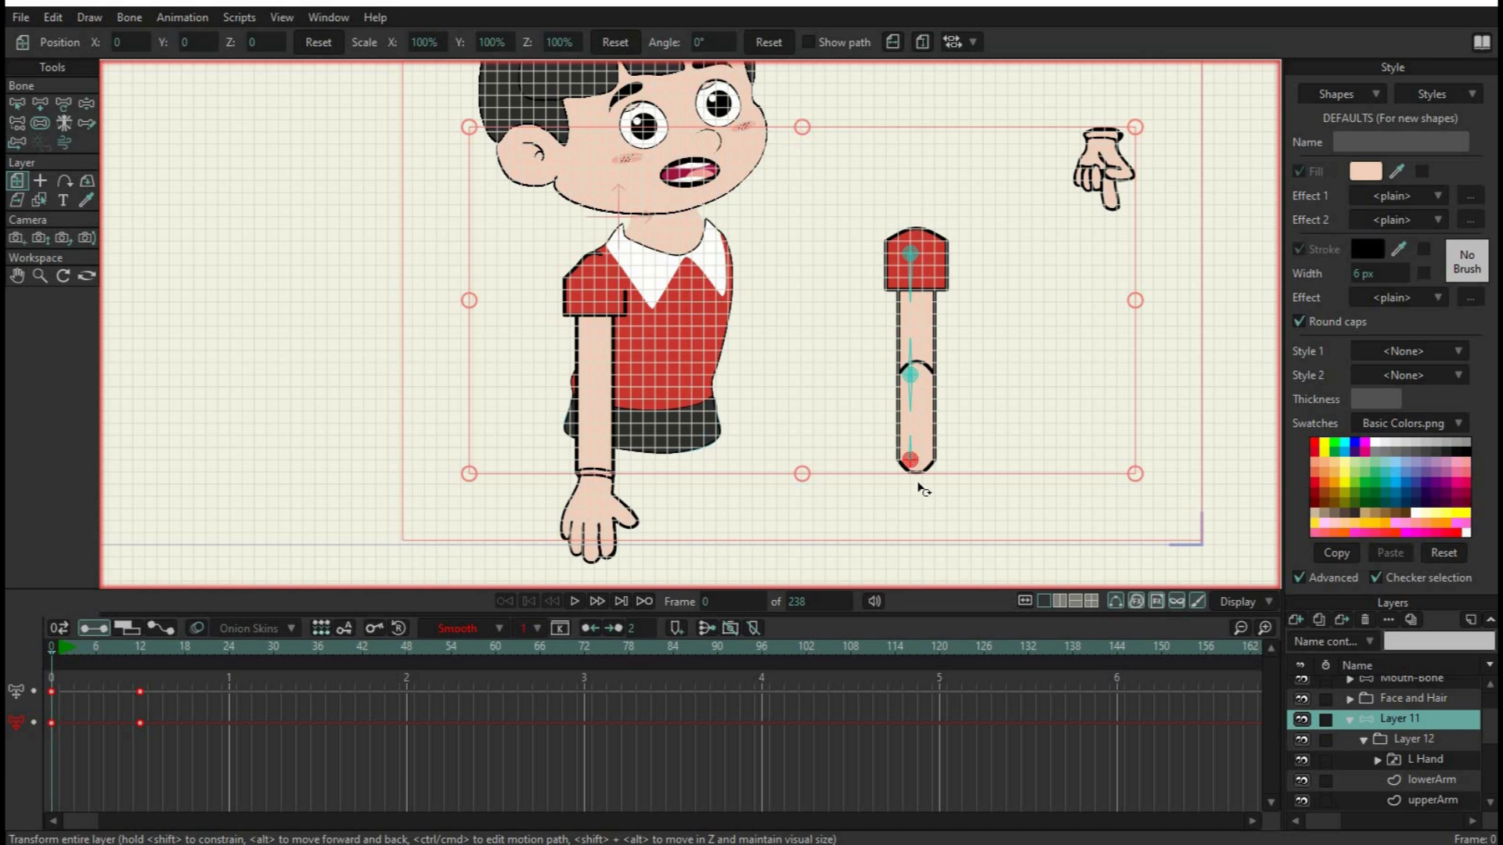
{"action": "scroll", "coordinate": [919, 488], "scroll_direction": "up", "scroll_amount": 3}
{"action": "left_click_drag", "start_coordinate": [923, 538], "coordinate": [924, 404]}
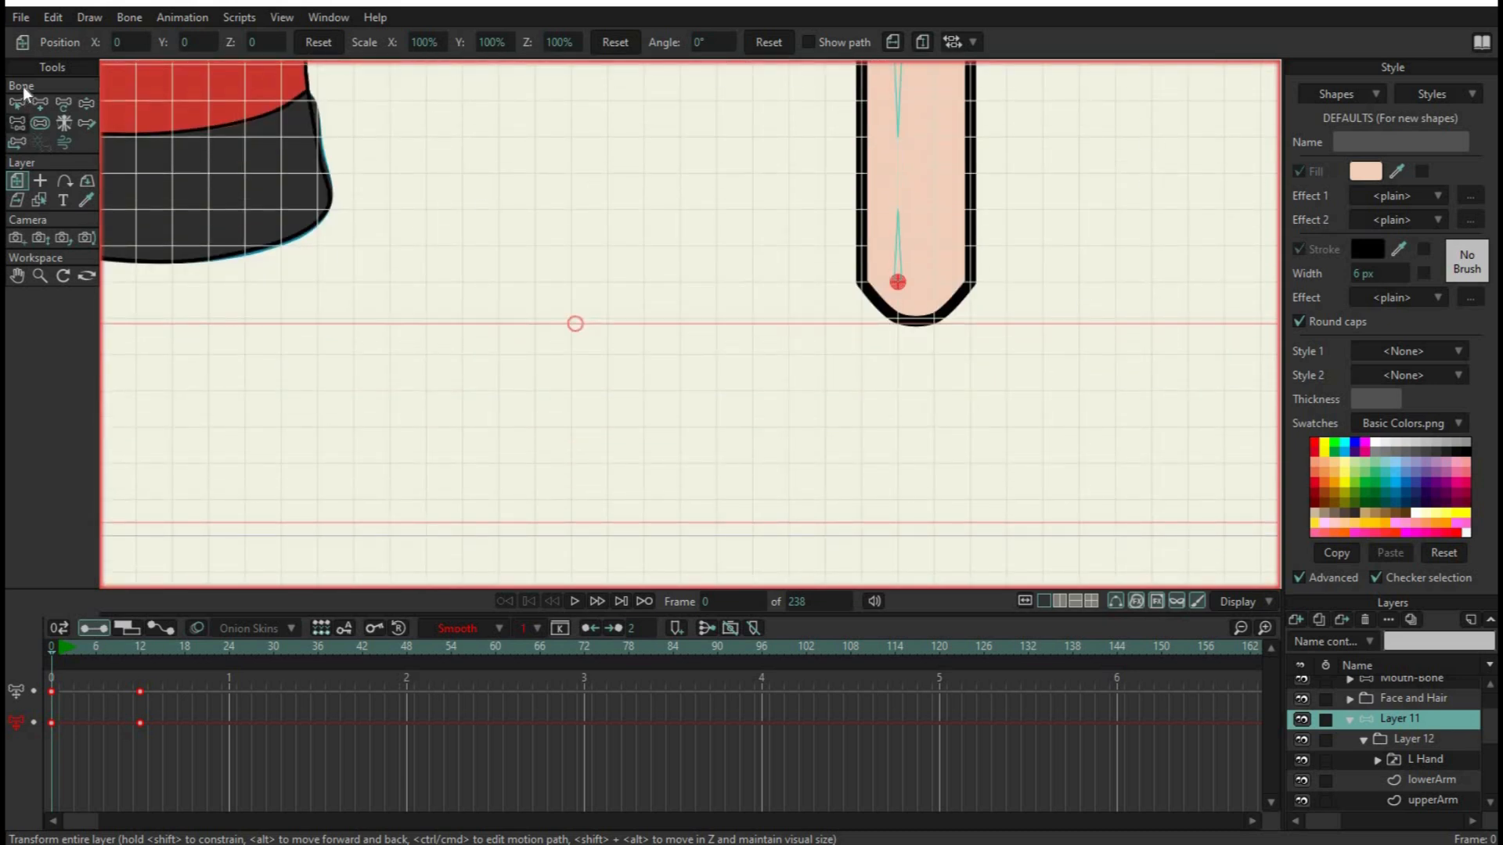
{"action": "left_click", "coordinate": [40, 104]}
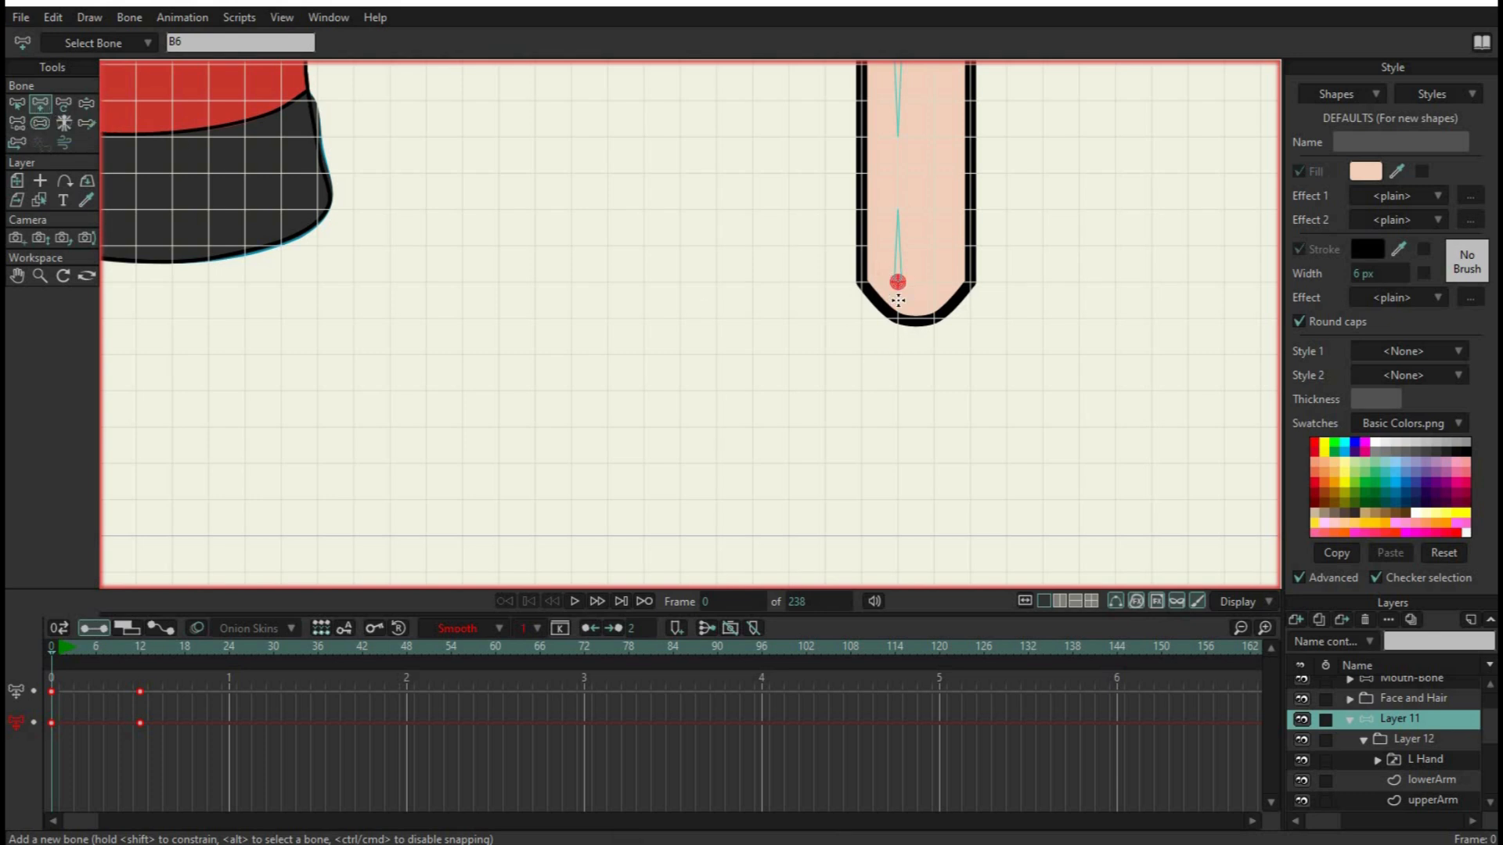
{"action": "left_click_drag", "start_coordinate": [900, 310], "coordinate": [899, 450]}
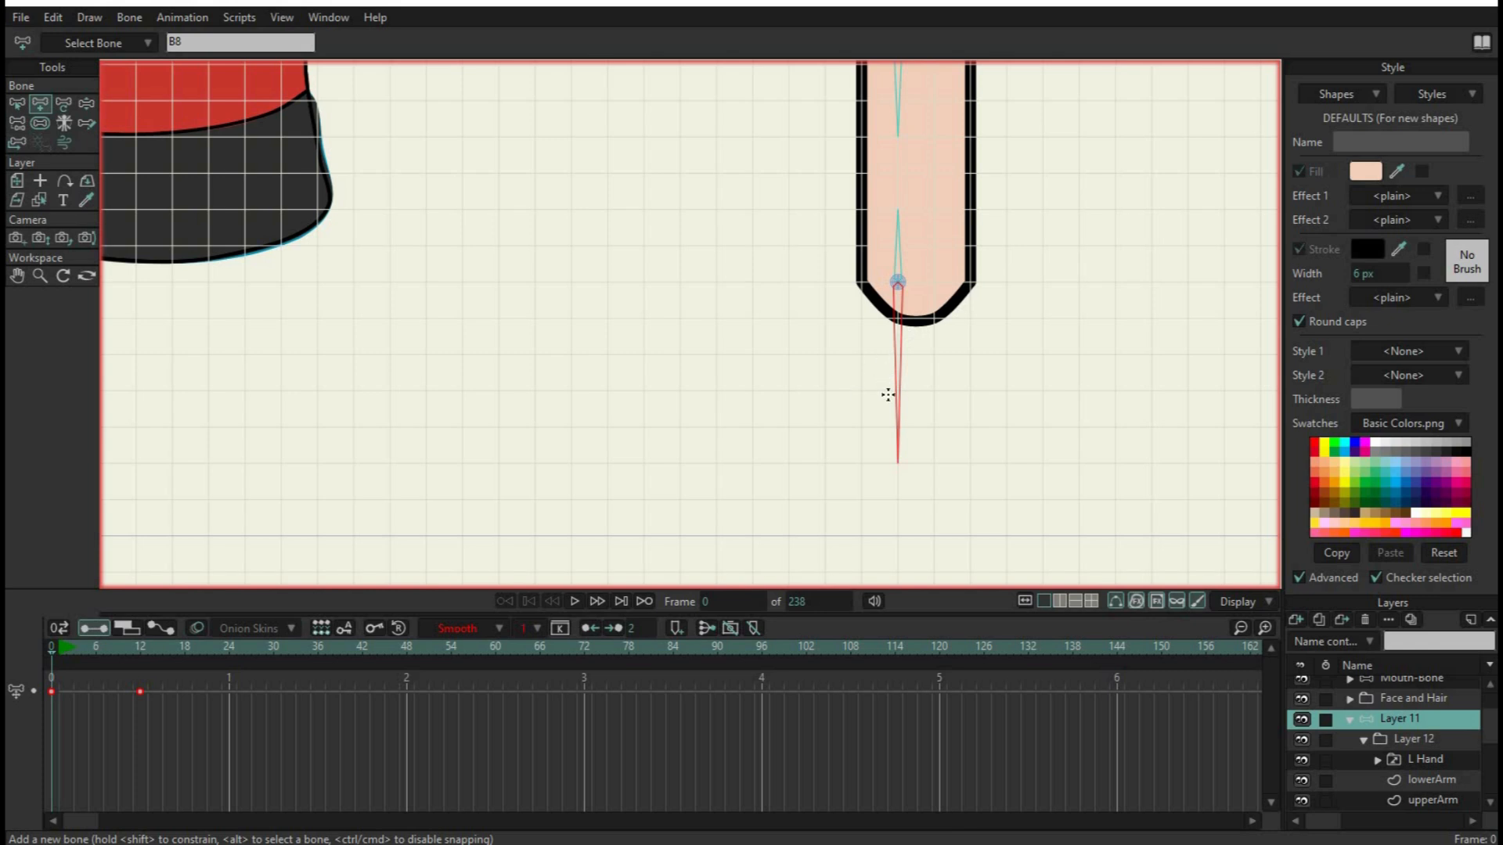
{"action": "left_click", "coordinate": [16, 103]}
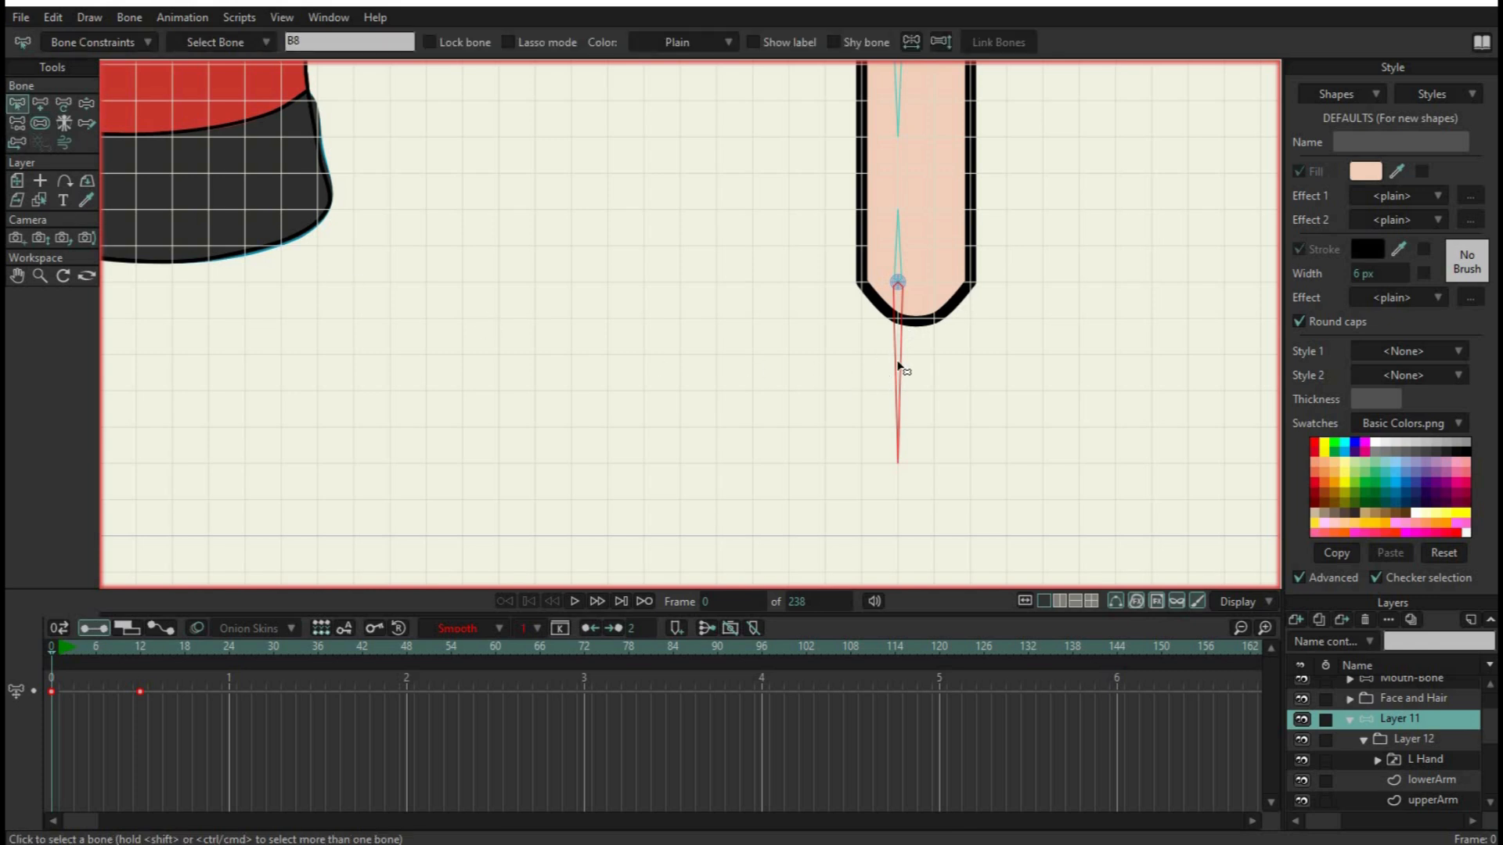
Bind the L Hand switch layer to the bone pointing down from the wrist pin
{"action": "left_click", "coordinate": [1429, 762]}
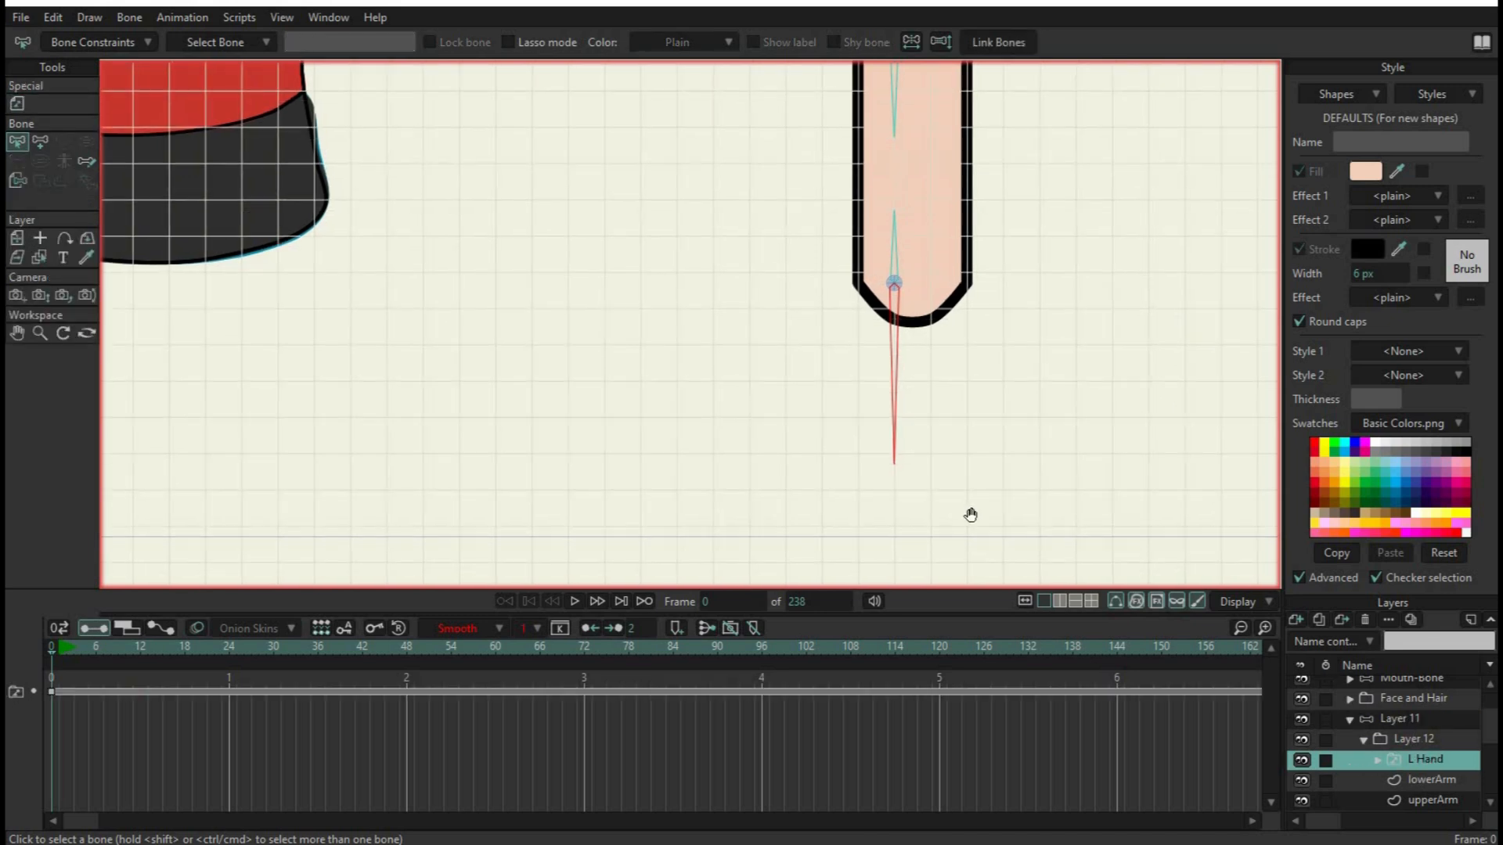
{"action": "left_click_drag", "start_coordinate": [1271, 270], "coordinate": [971, 514]}
{"action": "left_click_drag", "start_coordinate": [1010, 307], "coordinate": [954, 360]}
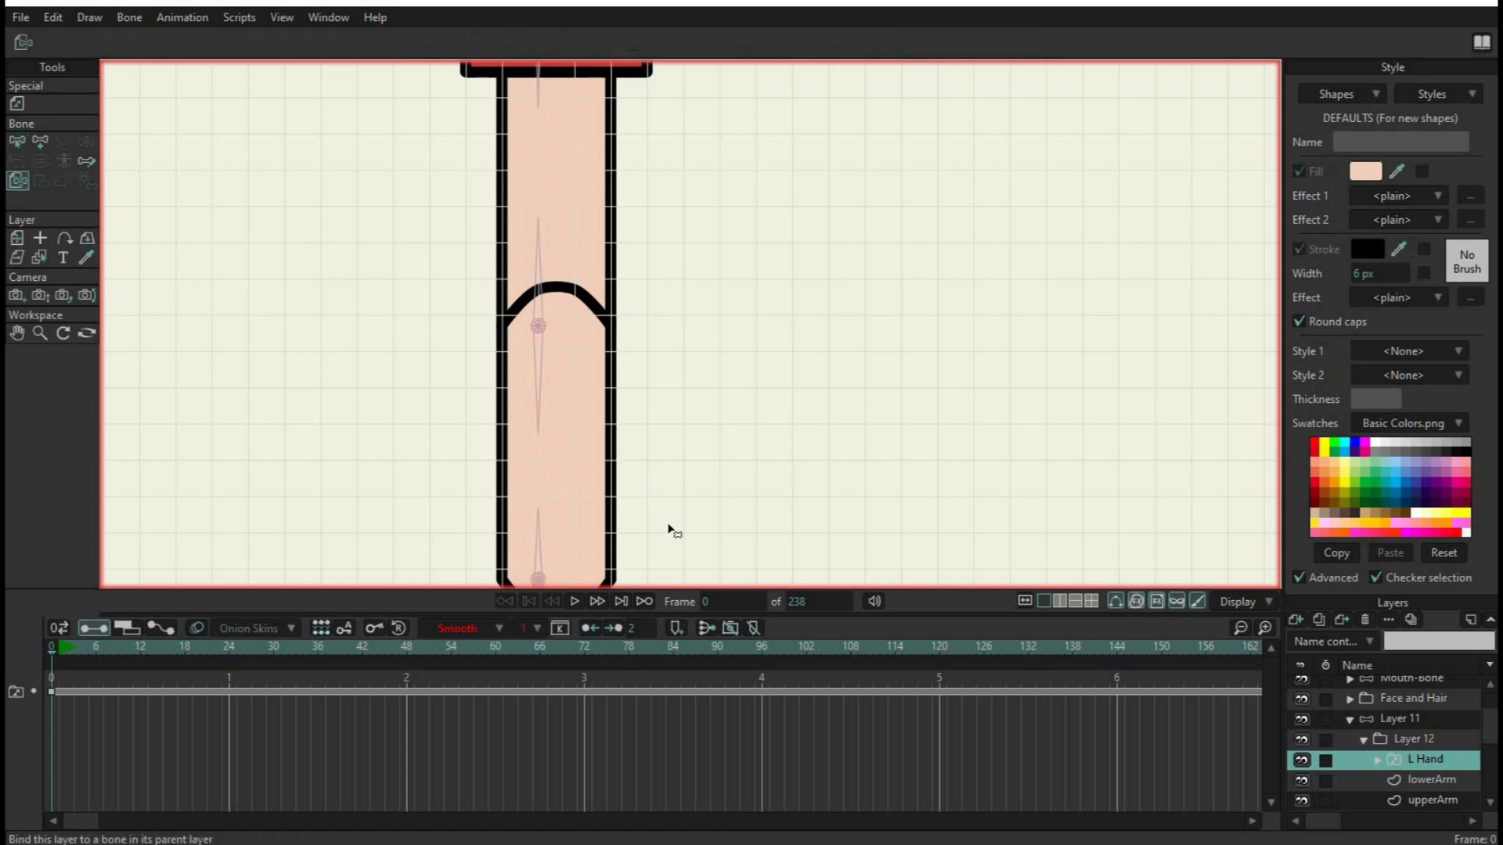
{"action": "left_click_drag", "start_coordinate": [669, 527], "coordinate": [897, 243]}
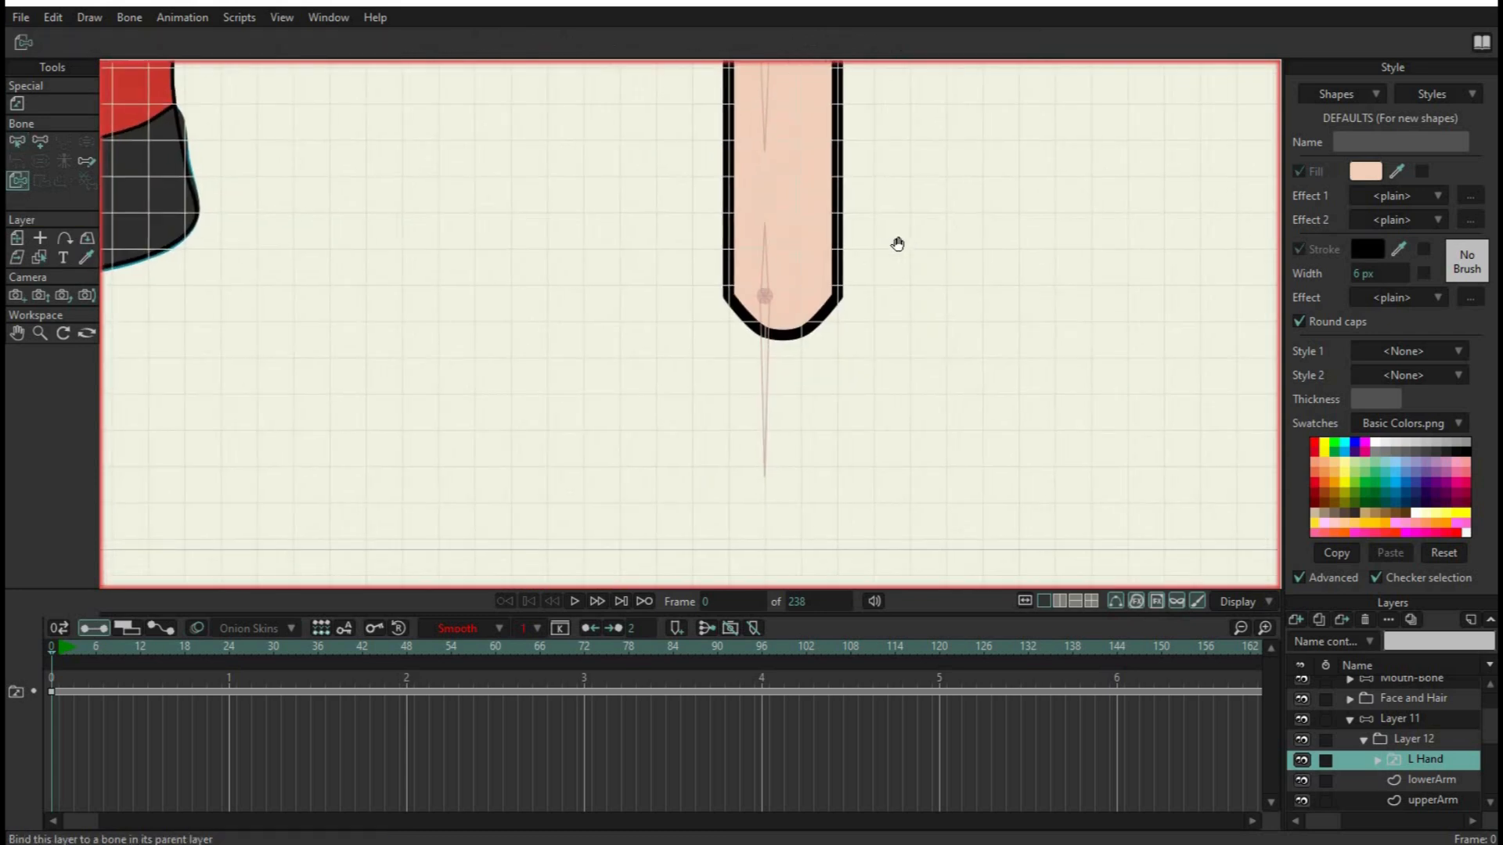
{"action": "left_click", "coordinate": [767, 377]}
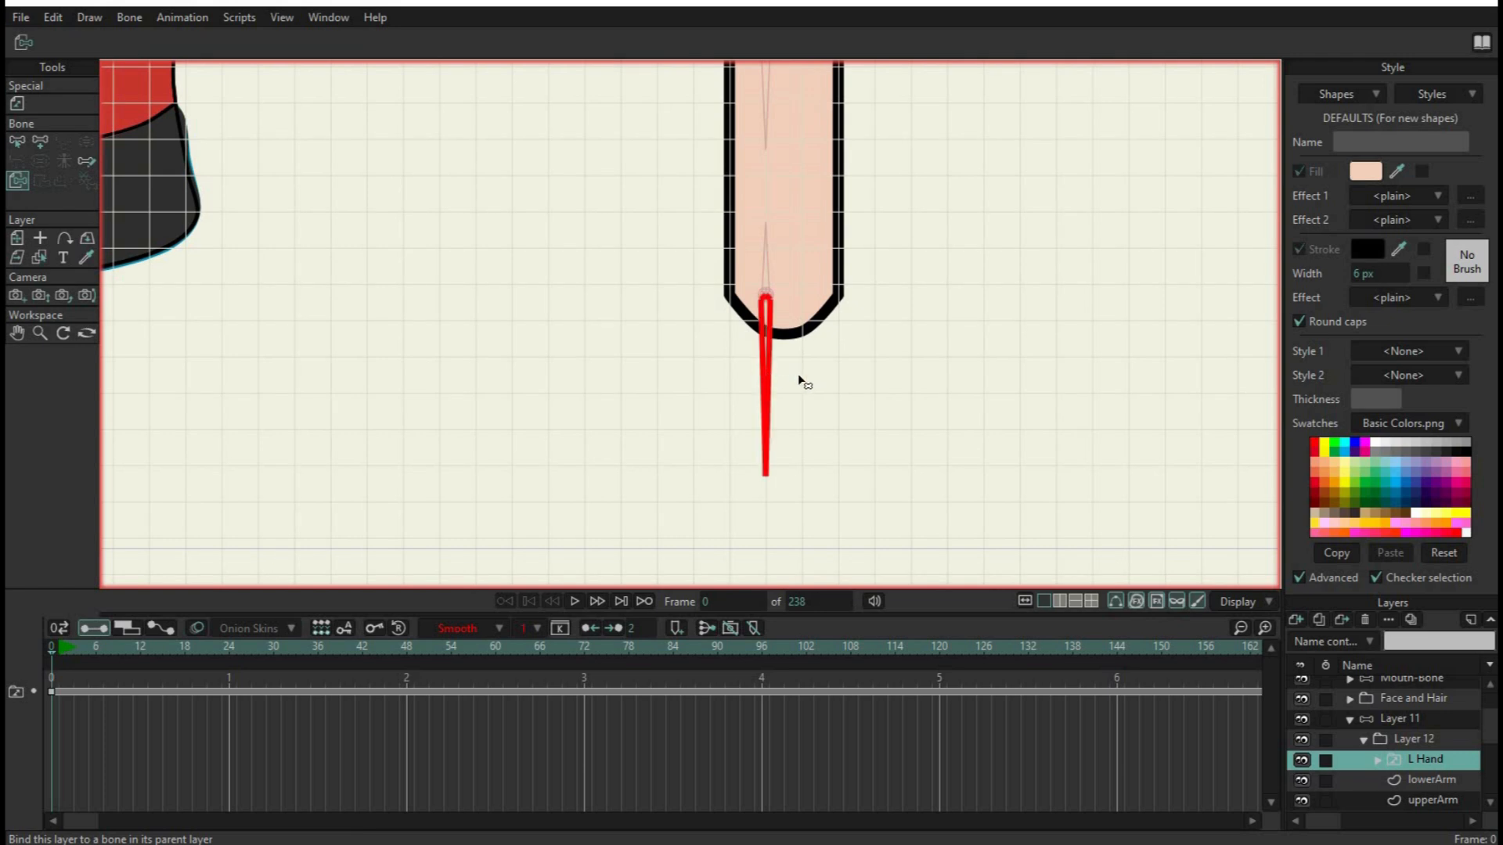
{"action": "scroll", "coordinate": [975, 388], "scroll_direction": "down", "scroll_amount": 5}
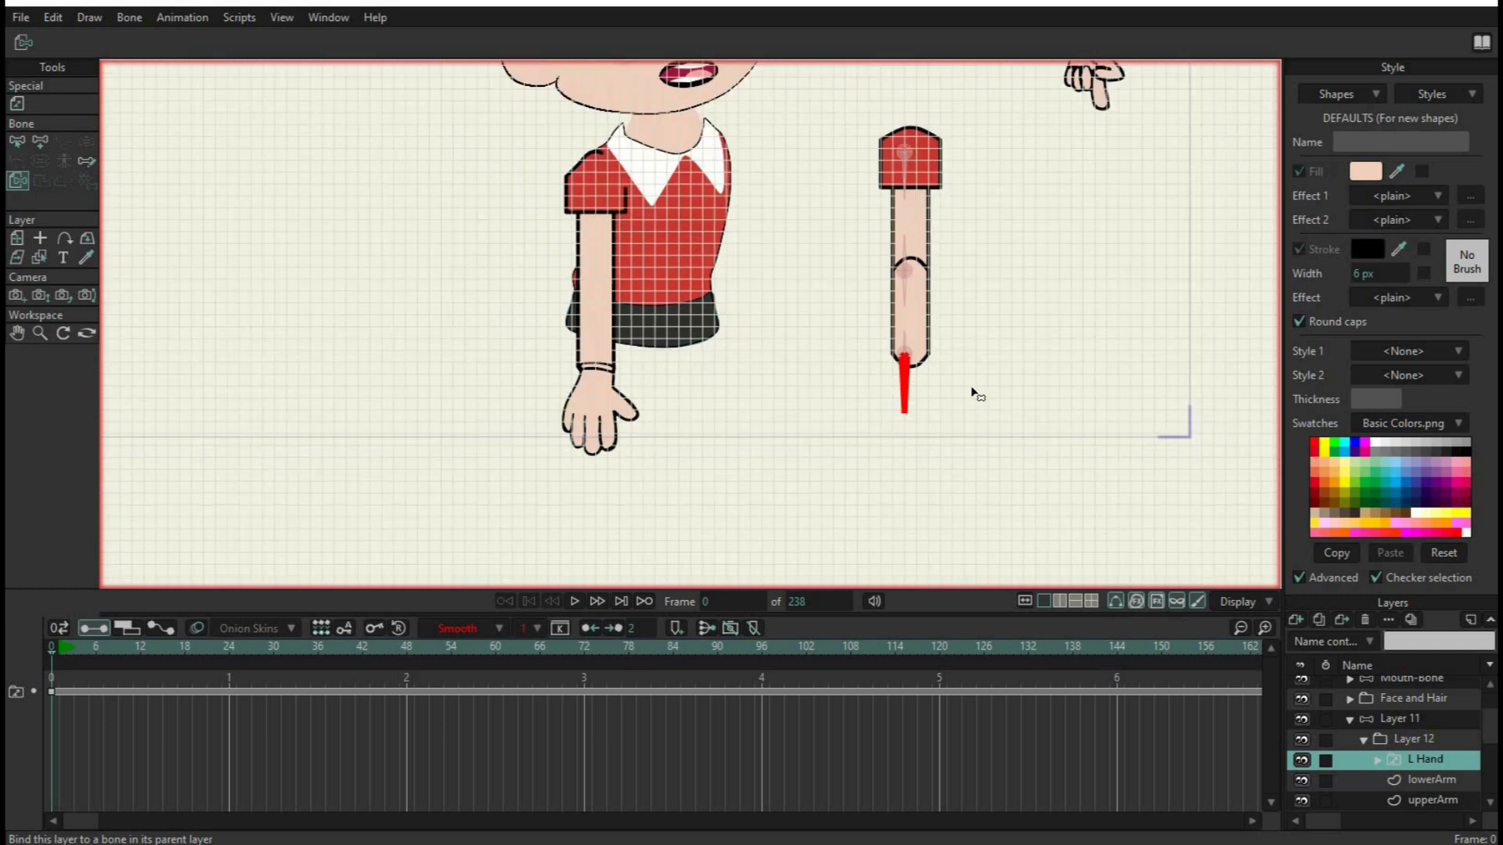
Set the L Hand layer's origin at the upper centre of the hand's cuff, about X -0.96, Y 0.41
{"action": "left_click_drag", "start_coordinate": [1033, 274], "coordinate": [972, 311]}
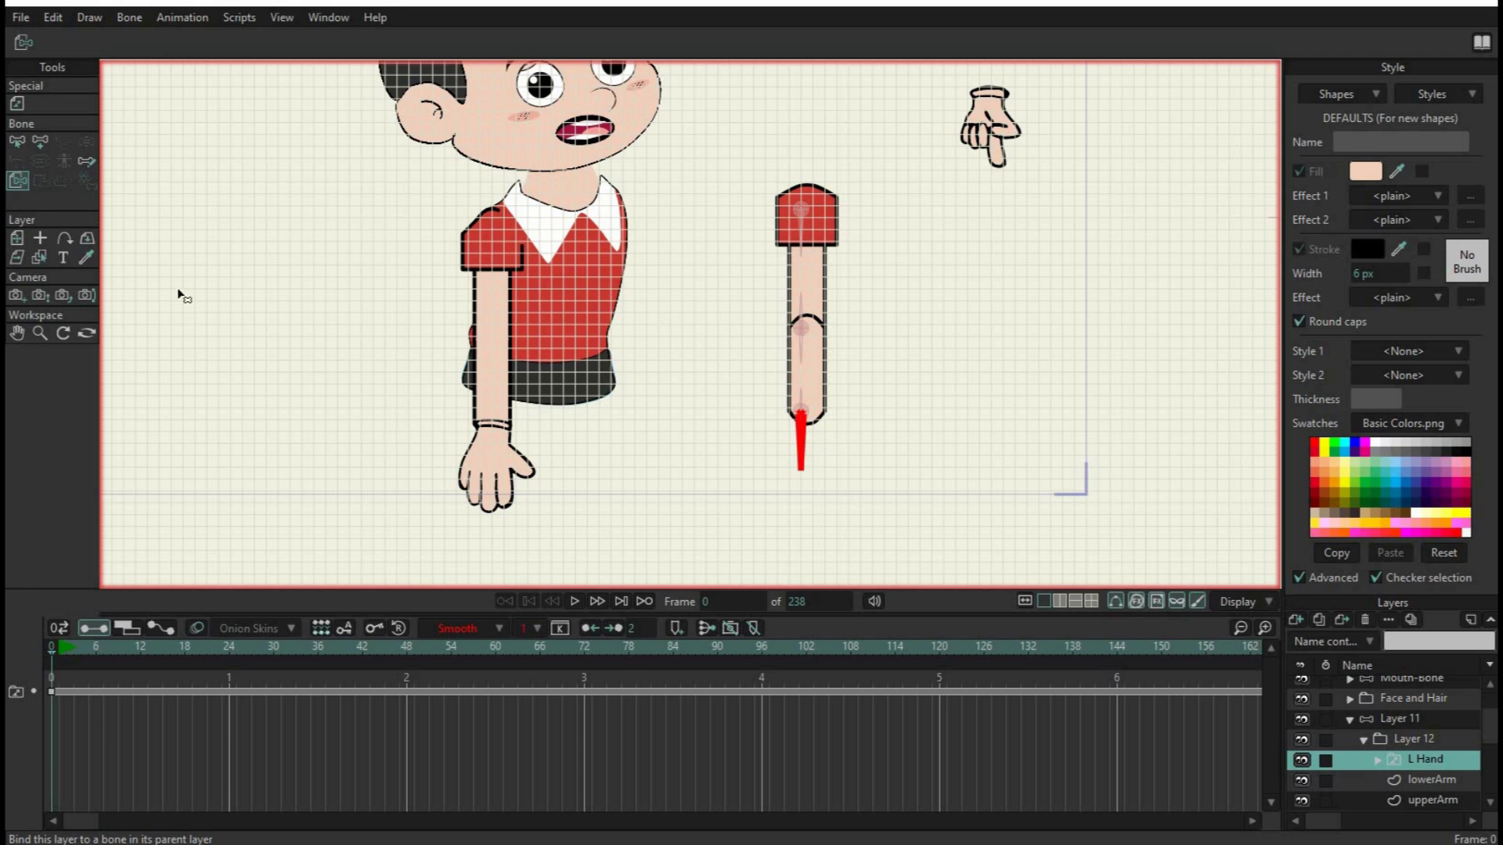
{"action": "left_click", "coordinate": [45, 239]}
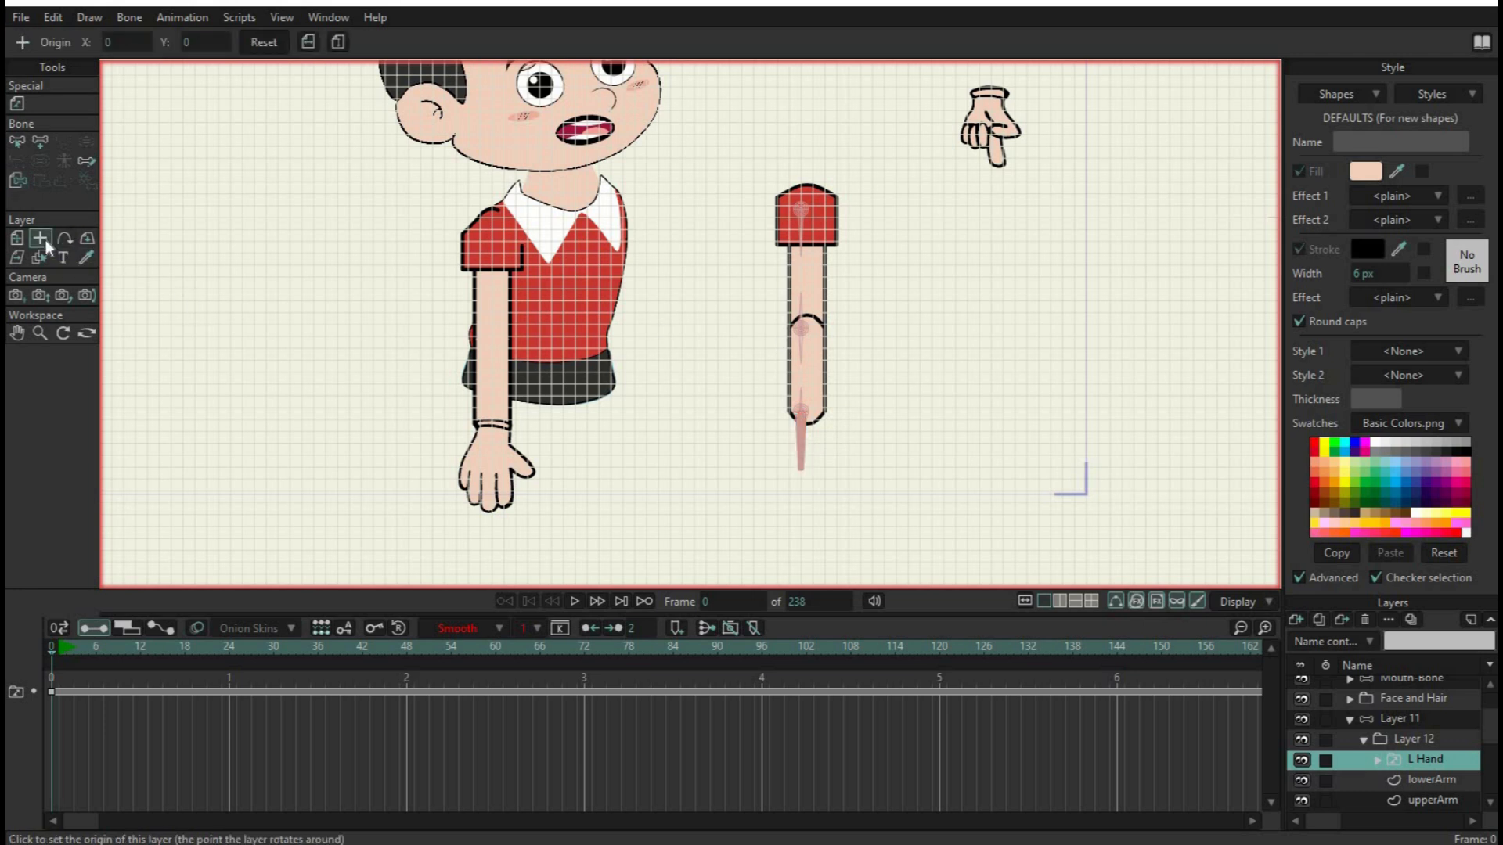
{"action": "left_click_drag", "start_coordinate": [970, 360], "coordinate": [923, 574]}
{"action": "scroll", "coordinate": [940, 307], "scroll_direction": "up", "scroll_amount": 8}
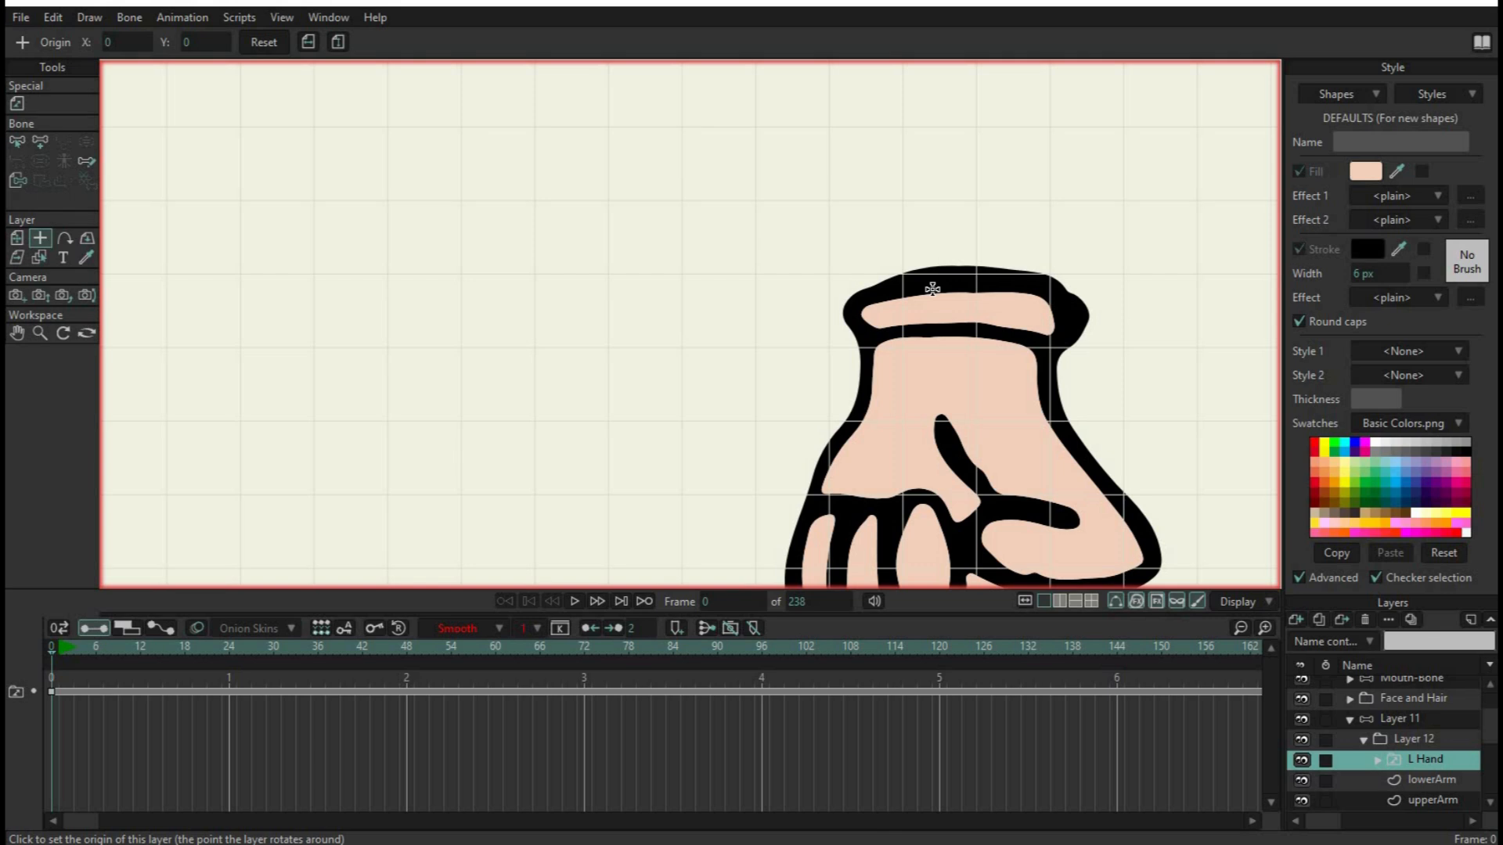
{"action": "left_click", "coordinate": [976, 274]}
{"action": "scroll", "coordinate": [964, 302], "scroll_direction": "down", "scroll_amount": 5}
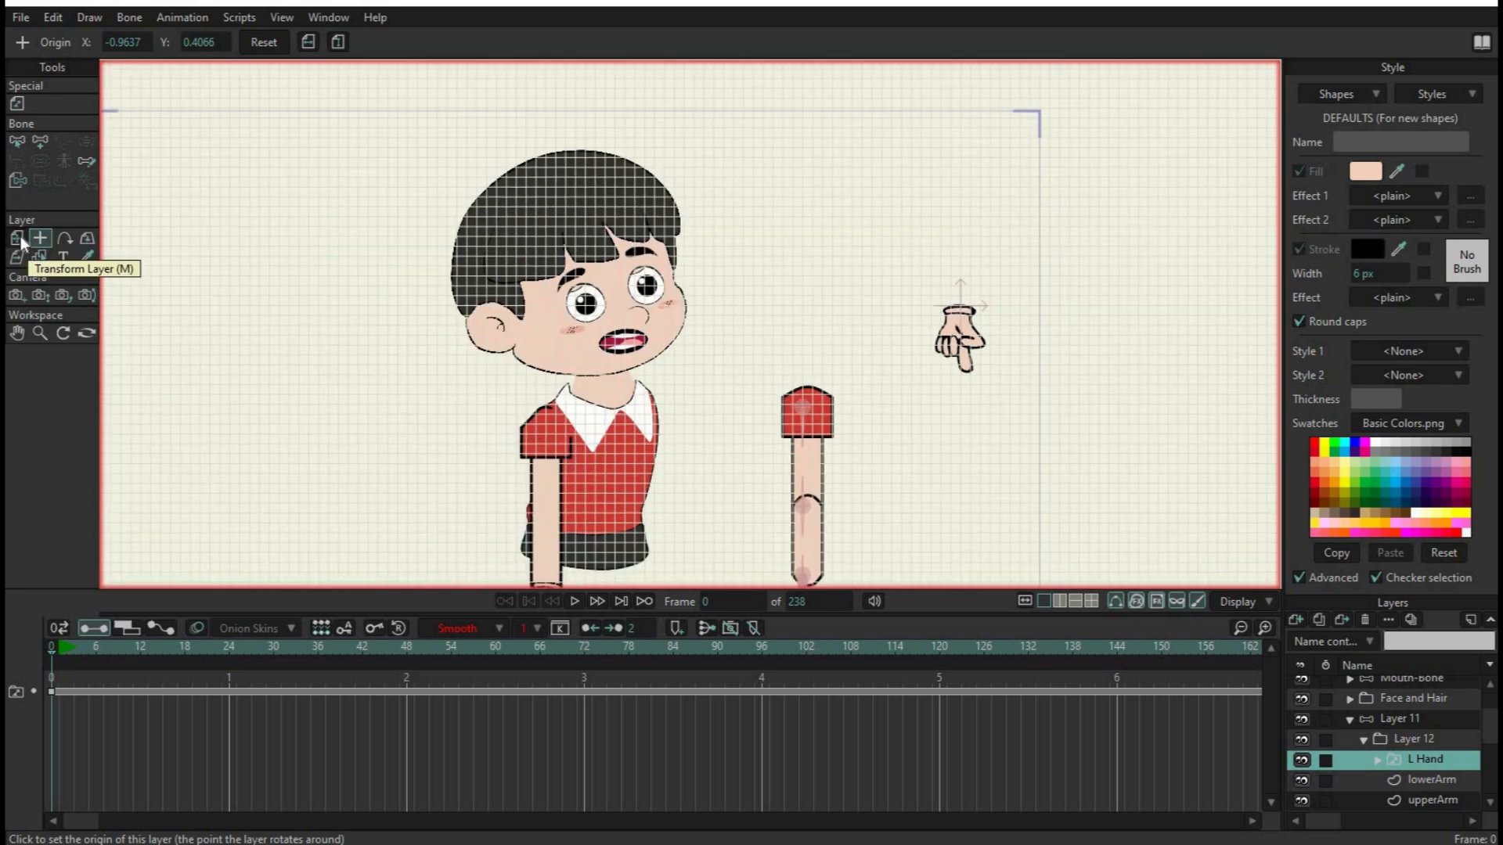
Move the L Hand layer onto the wrist end of the new arm, to about X 1.85, Y -1.15
{"action": "left_click", "coordinate": [17, 238]}
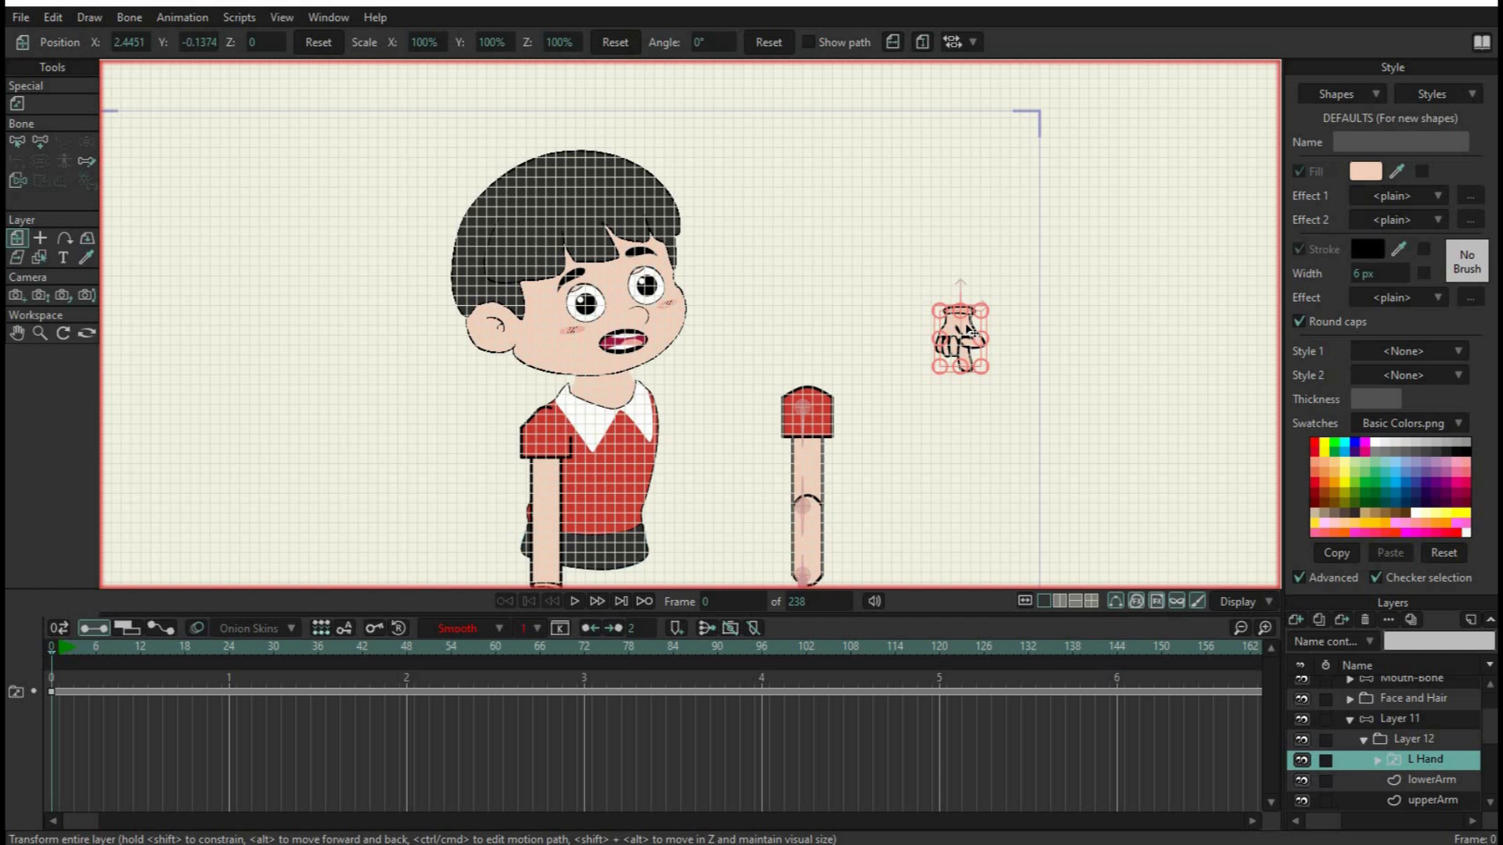
{"action": "left_click_drag", "start_coordinate": [970, 333], "coordinate": [836, 529]}
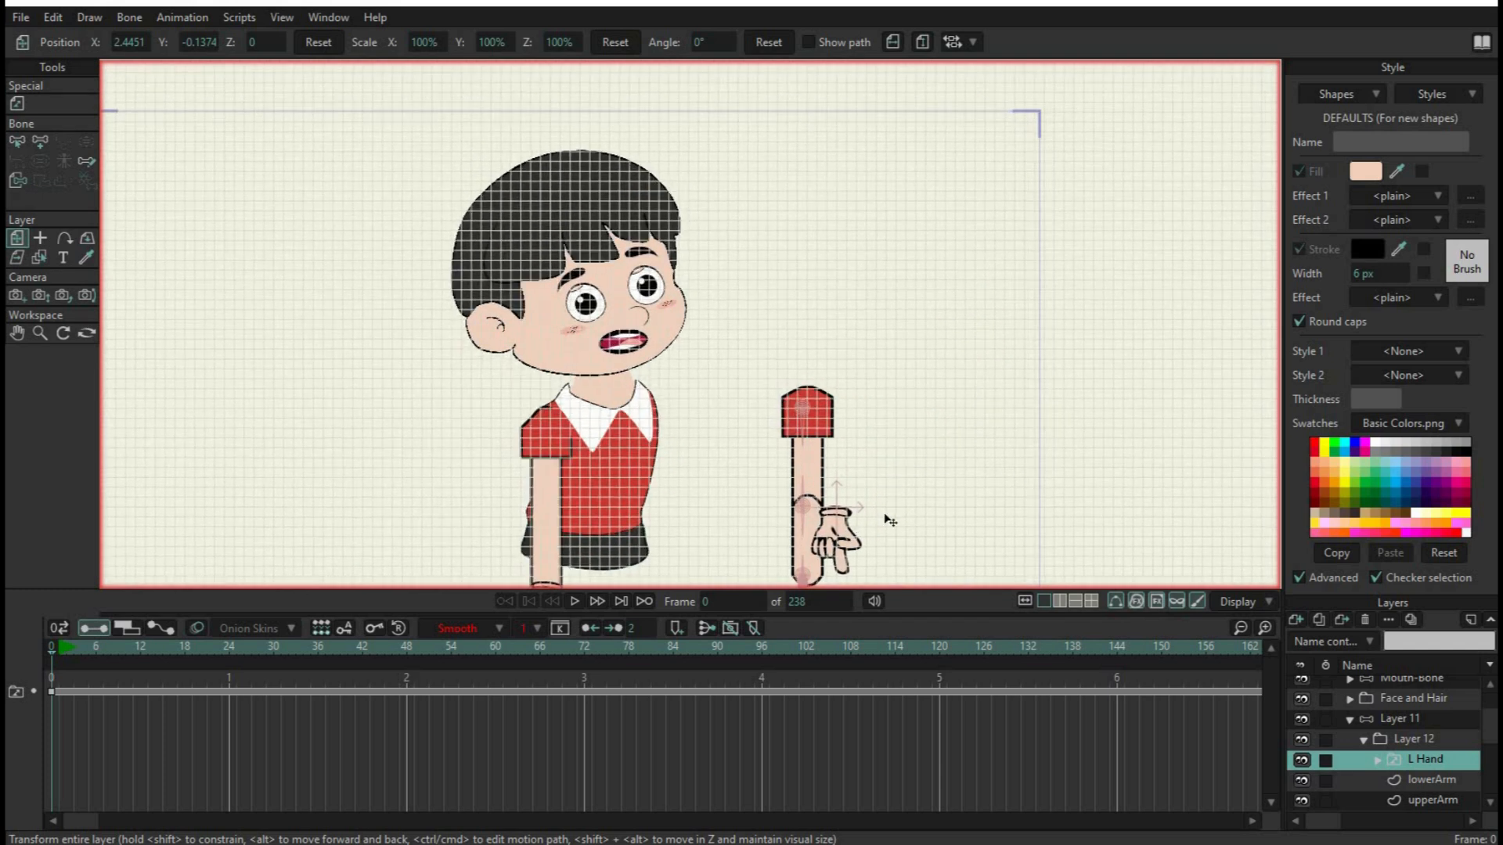
{"action": "scroll", "coordinate": [927, 554], "scroll_direction": "down", "scroll_amount": 2}
{"action": "scroll", "coordinate": [983, 384], "scroll_direction": "up", "scroll_amount": 5}
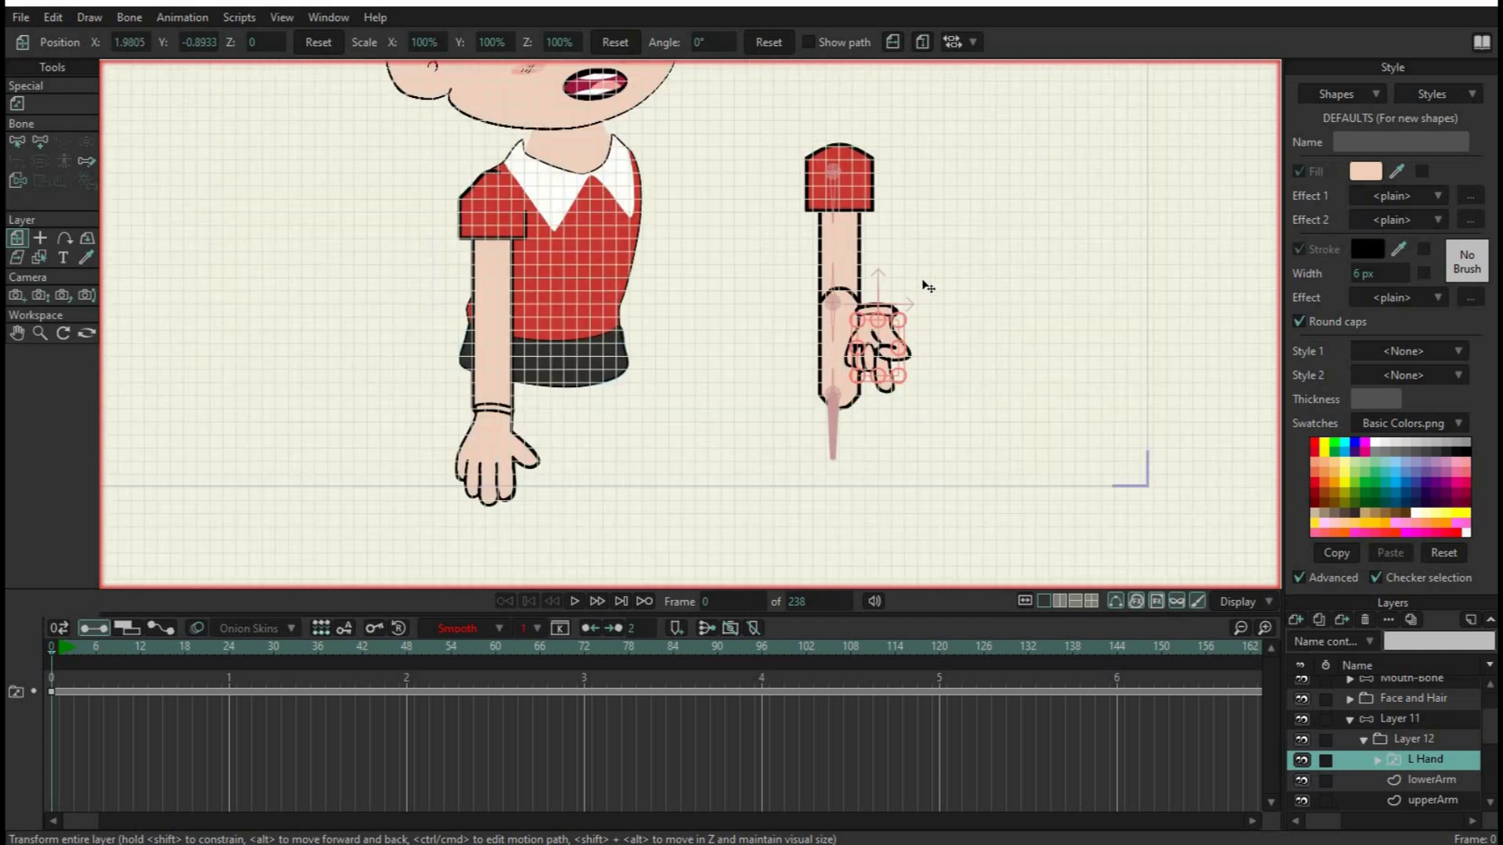
{"action": "left_click_drag", "start_coordinate": [1057, 338], "coordinate": [1164, 282]}
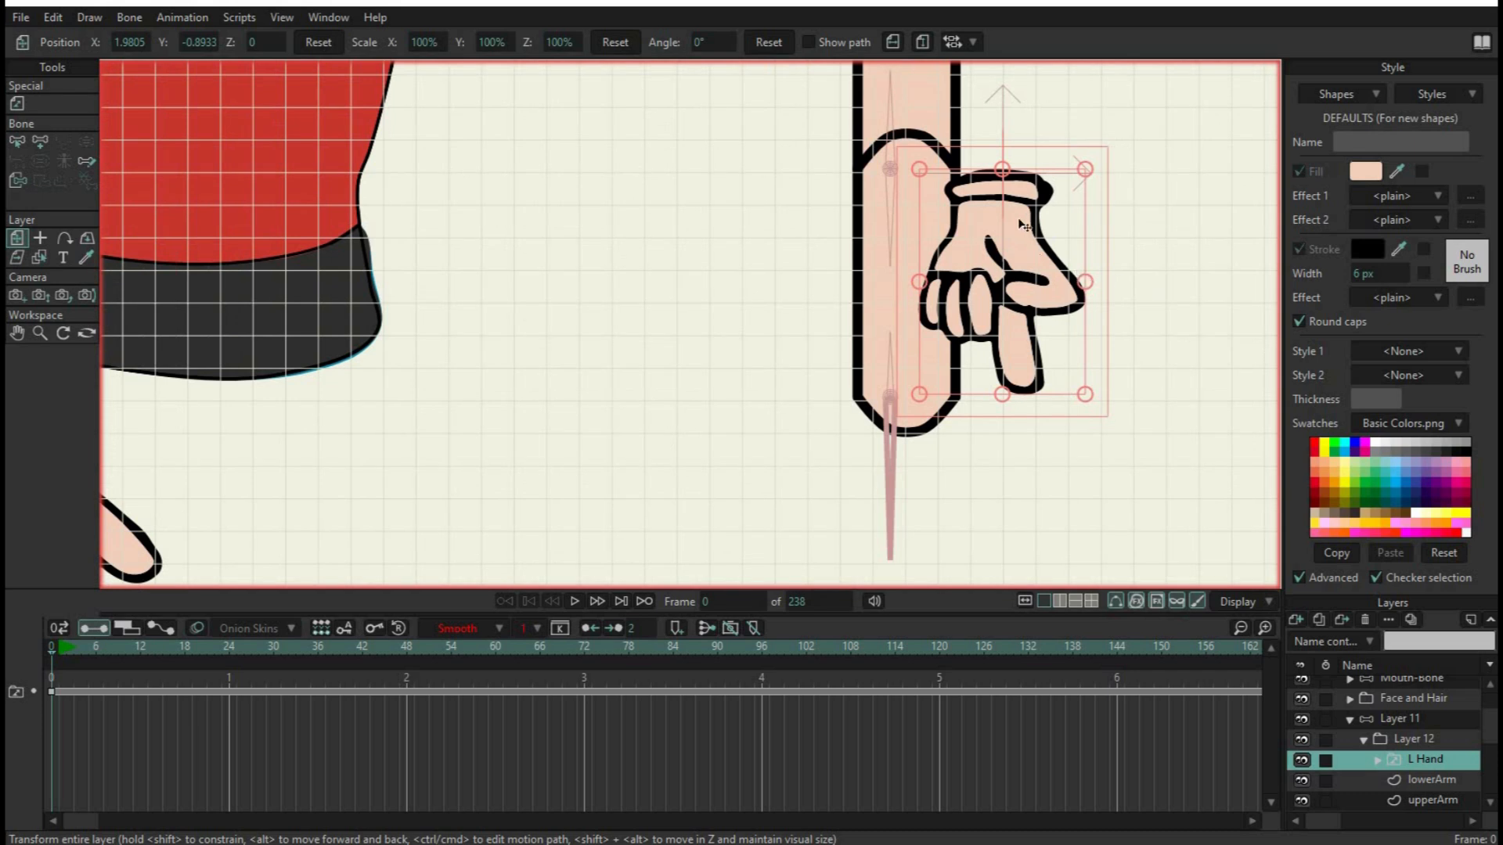
{"action": "left_click_drag", "start_coordinate": [996, 264], "coordinate": [903, 416]}
Fine-tune the L Hand layer's position to about X 1.852, Y -1.148 so its origin meets the wrist pin
{"action": "scroll", "coordinate": [845, 418], "scroll_direction": "up", "scroll_amount": 5}
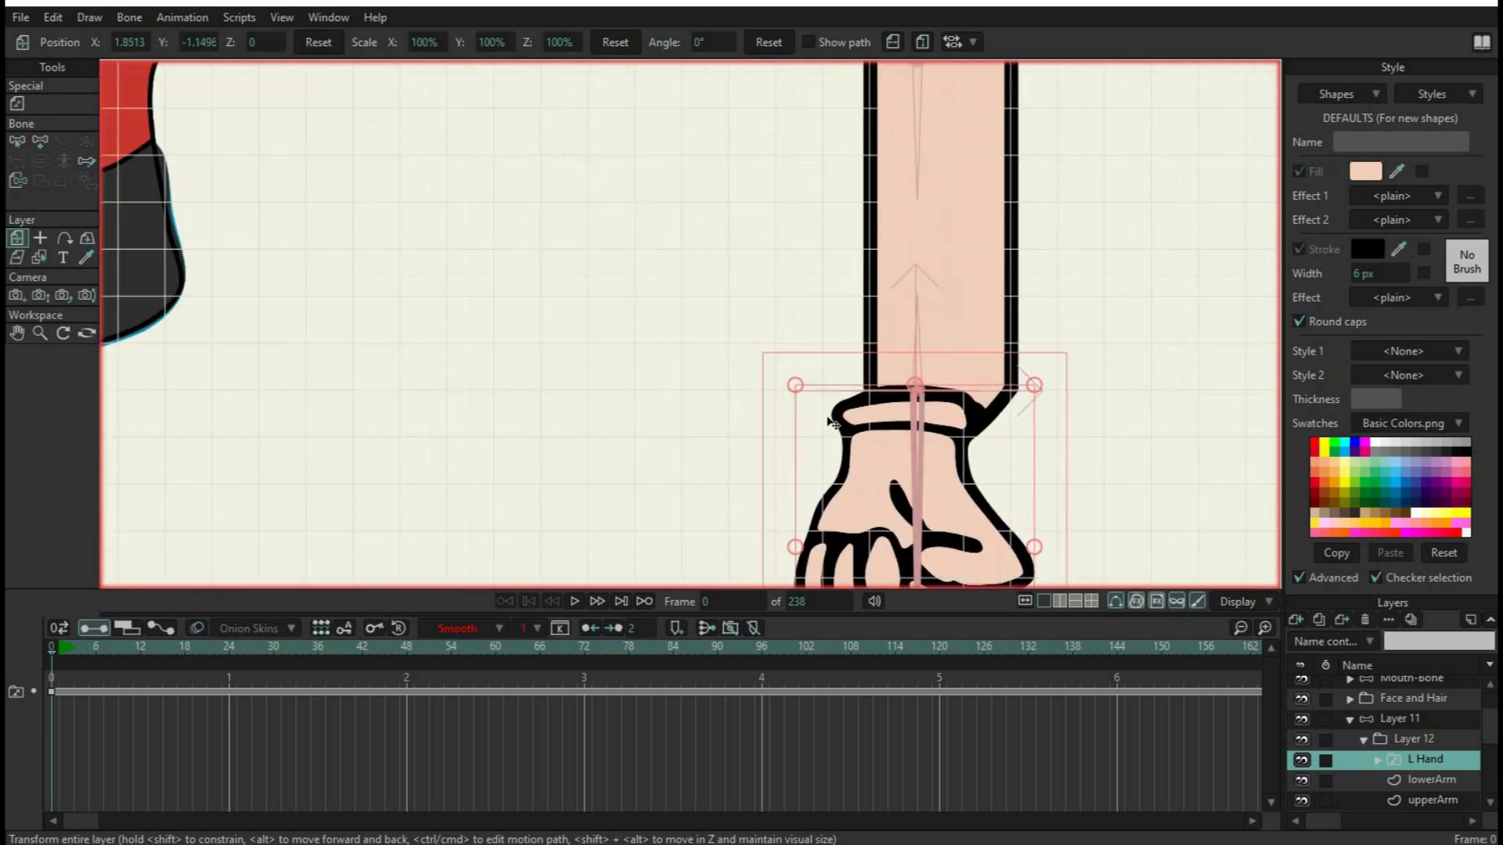
{"action": "scroll", "coordinate": [968, 400], "scroll_direction": "up", "scroll_amount": 3}
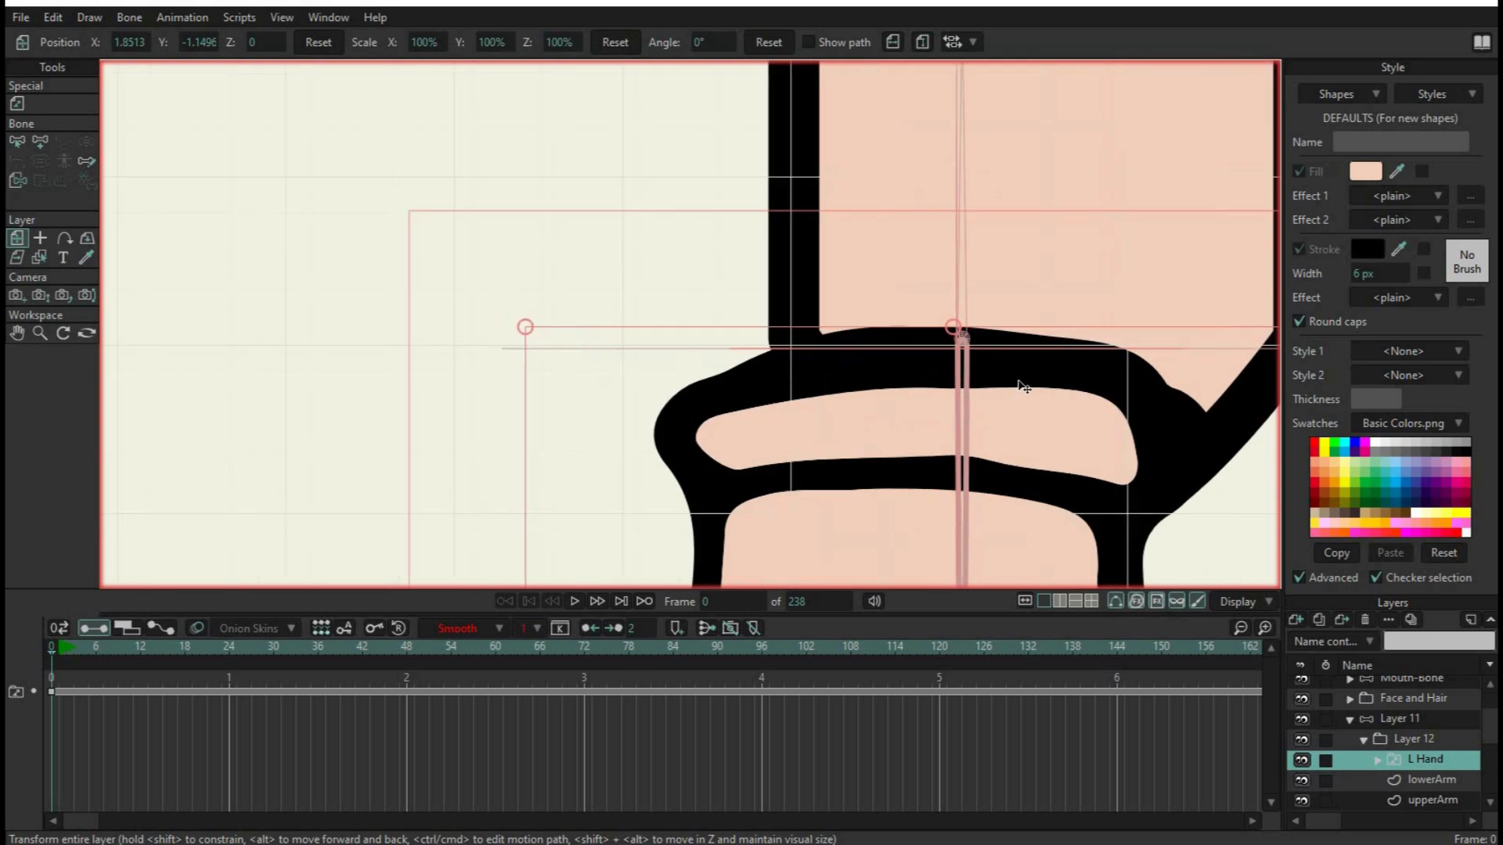
{"action": "scroll", "coordinate": [1044, 393], "scroll_direction": "down", "scroll_amount": 6}
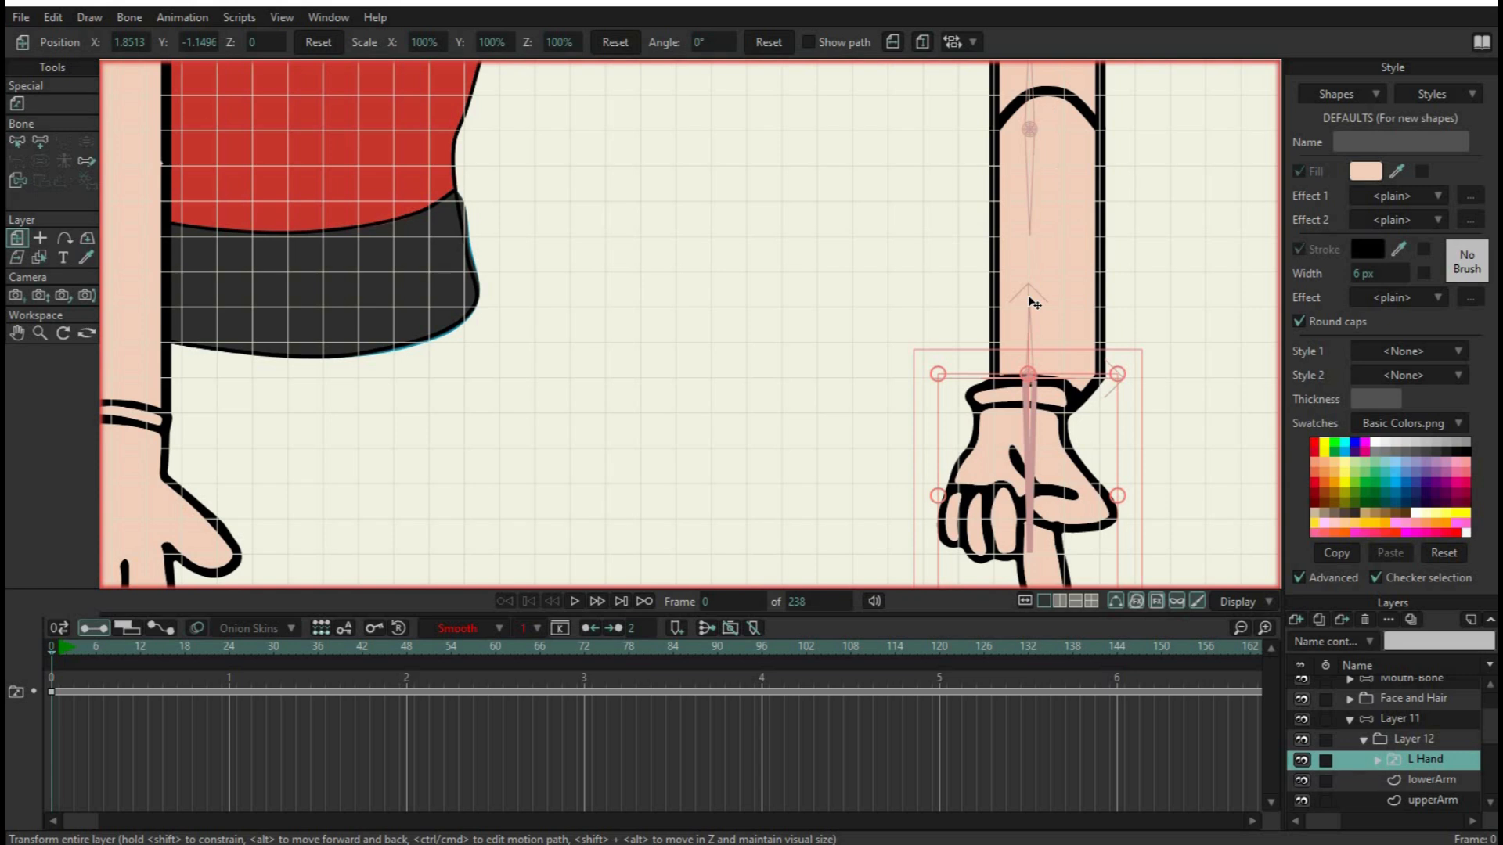
{"action": "scroll", "coordinate": [1025, 386], "scroll_direction": "up", "scroll_amount": 5}
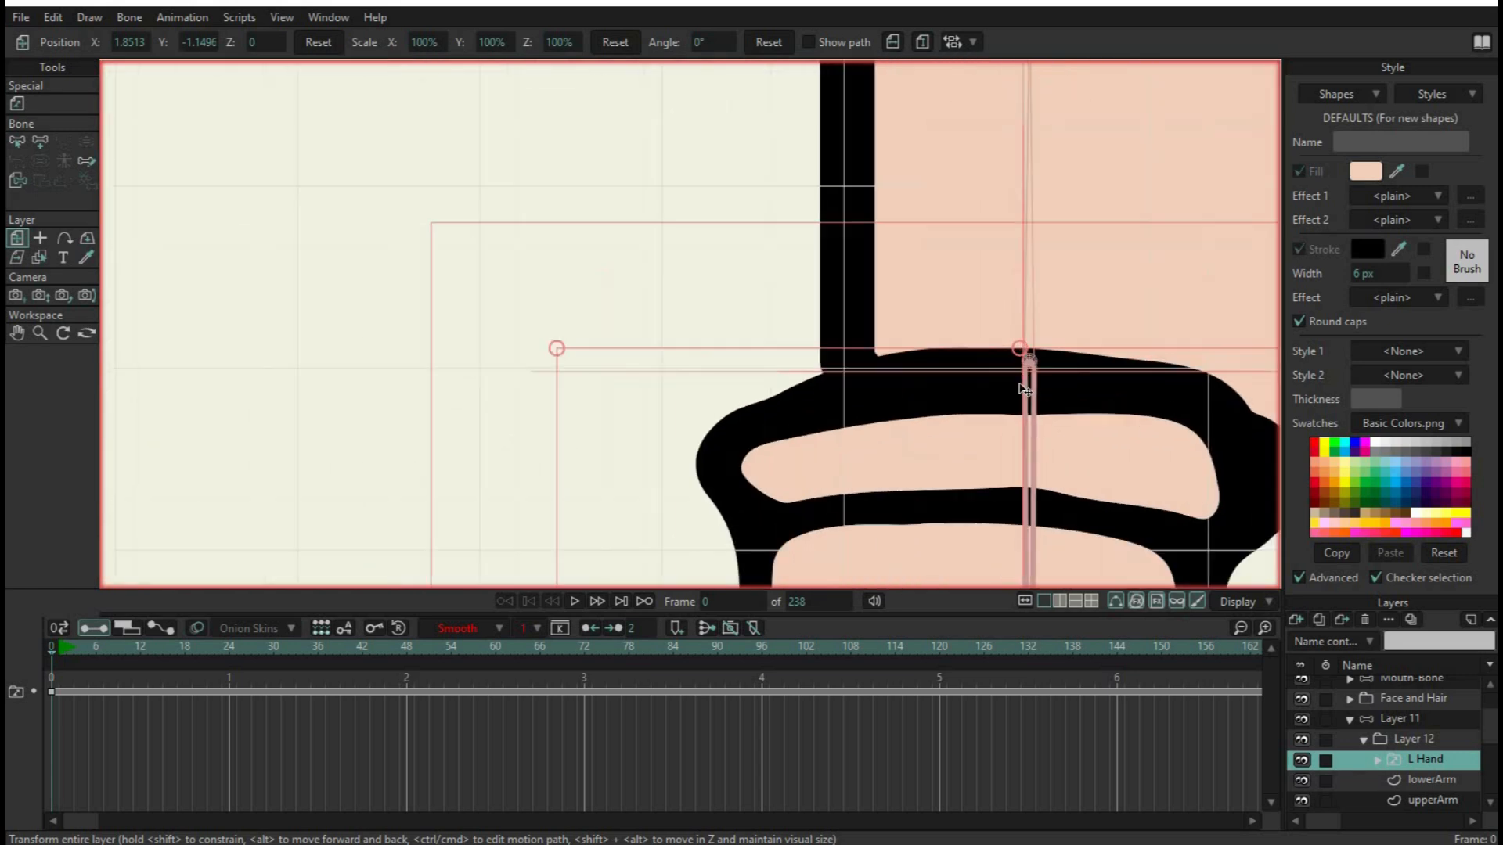
{"action": "scroll", "coordinate": [1030, 364], "scroll_direction": "up", "scroll_amount": 1}
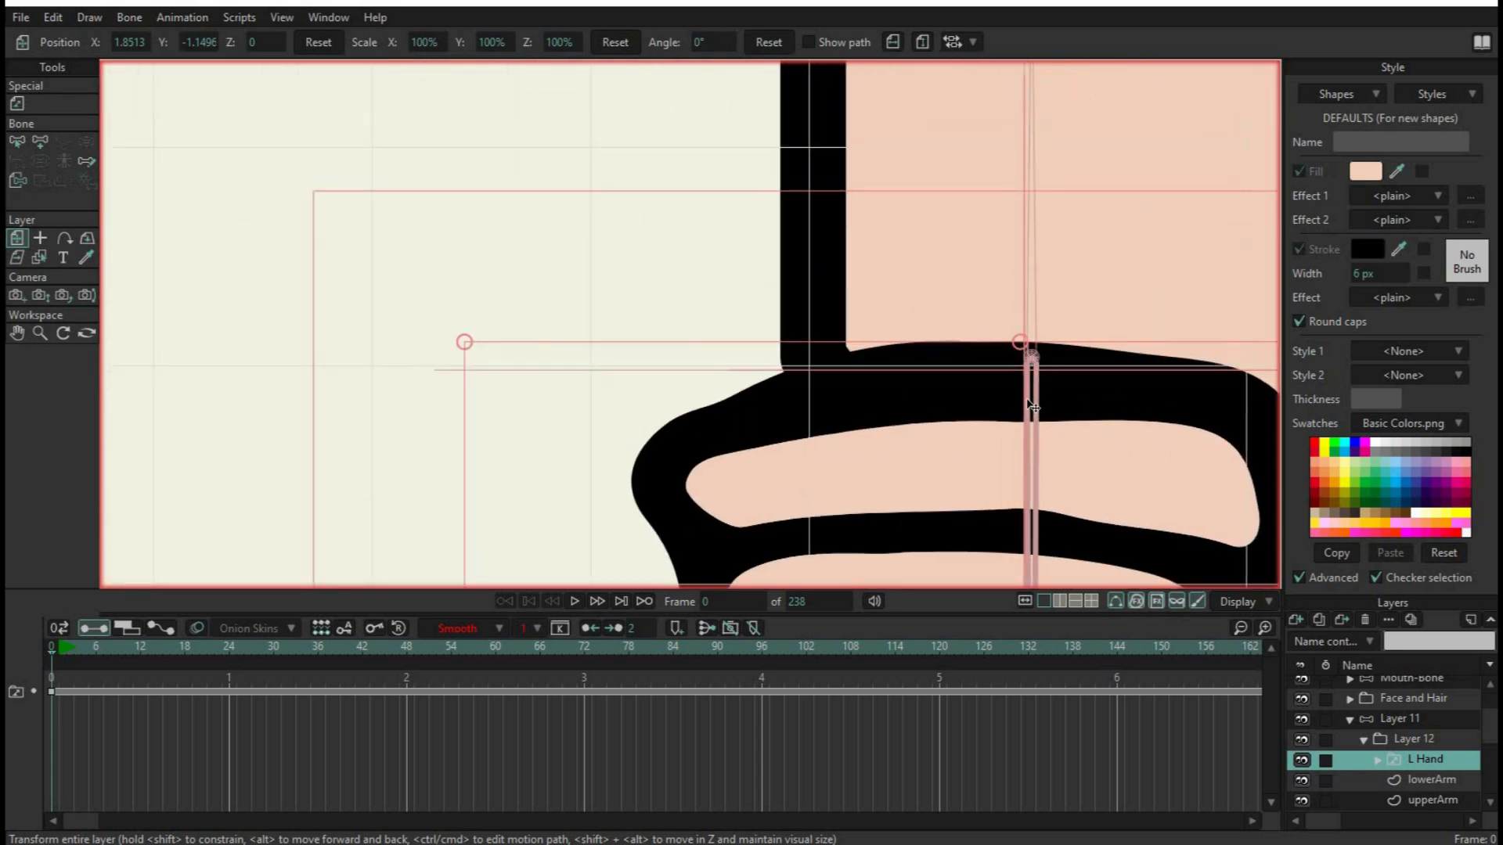
{"action": "mouse_move", "coordinate": [1021, 343]}
{"action": "left_mouse_down"}
{"action": "mouse_move", "coordinate": [1008, 363]}
{"action": "mouse_move", "coordinate": [1021, 363]}
{"action": "left_mouse_up"}
{"action": "key", "text": "ctrl+z"}
{"action": "left_click_drag", "start_coordinate": [970, 429], "coordinate": [987, 401]}
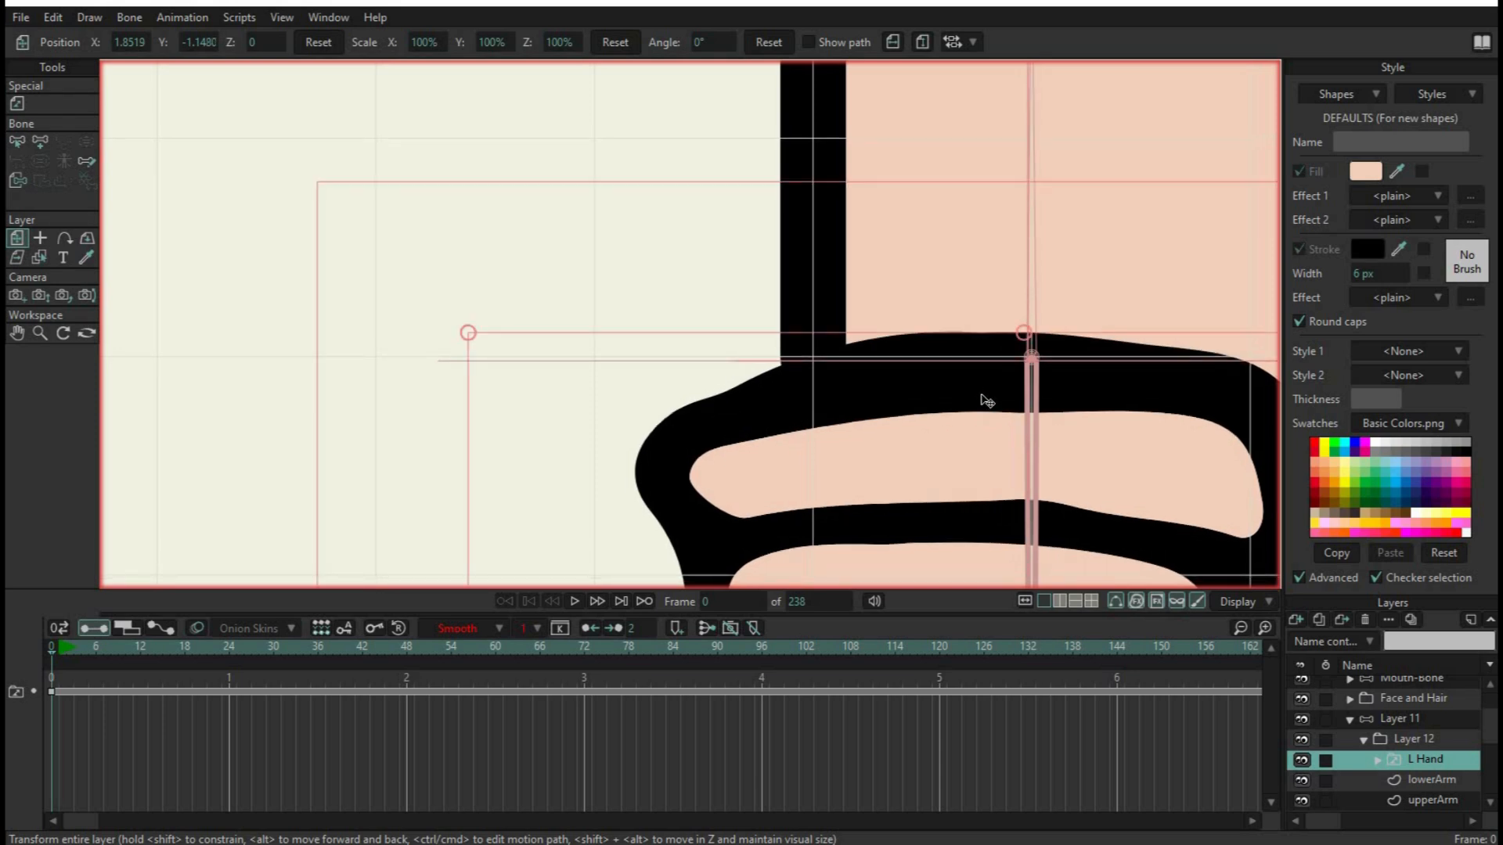
{"action": "scroll", "coordinate": [1162, 426], "scroll_direction": "down", "scroll_amount": 5}
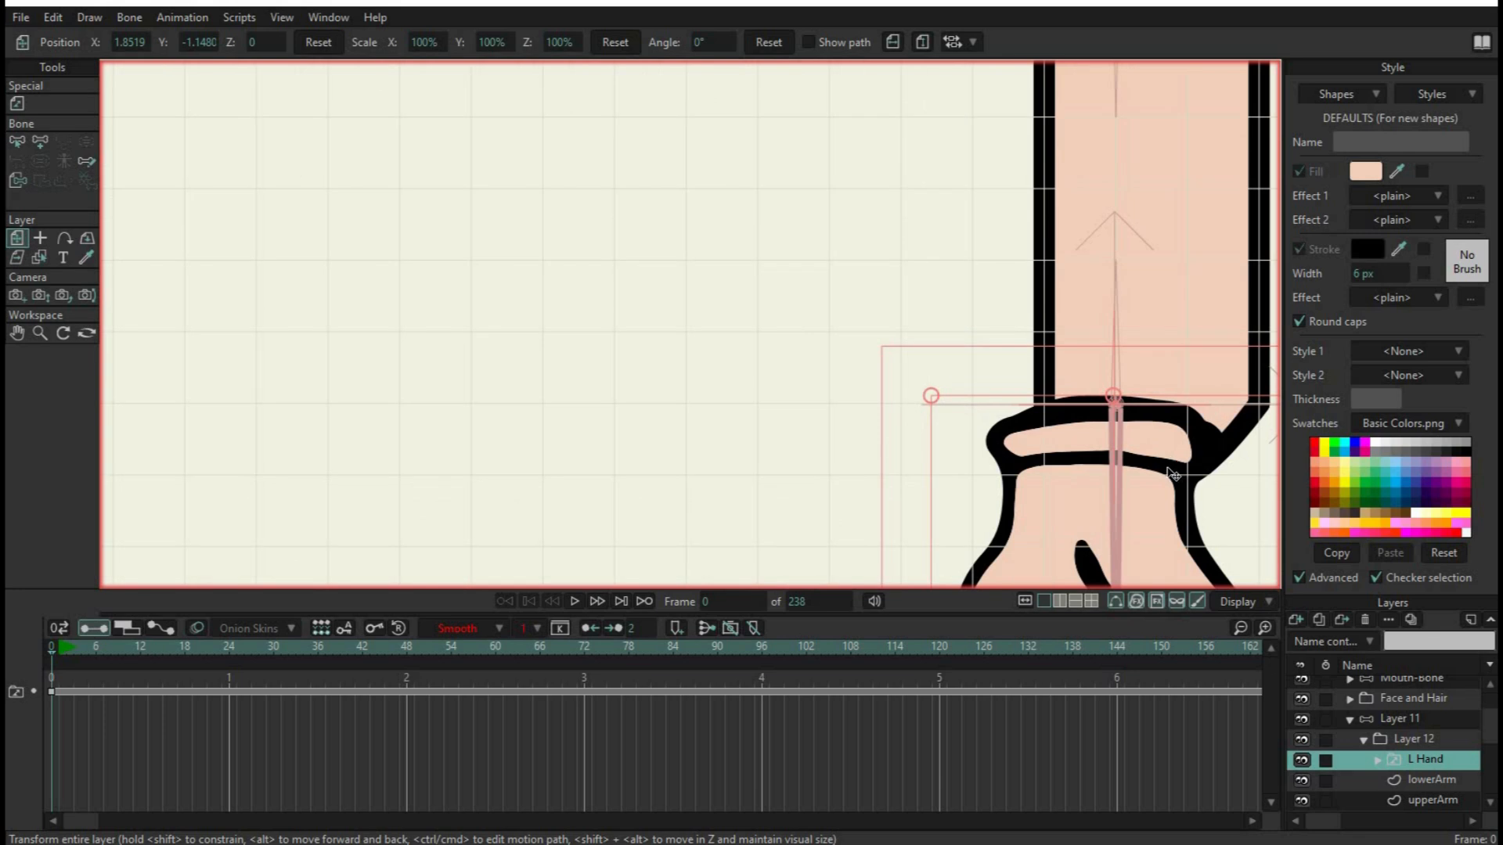
{"action": "scroll", "coordinate": [1168, 470], "scroll_direction": "down", "scroll_amount": 2}
{"action": "left_click_drag", "start_coordinate": [1173, 498], "coordinate": [835, 252]}
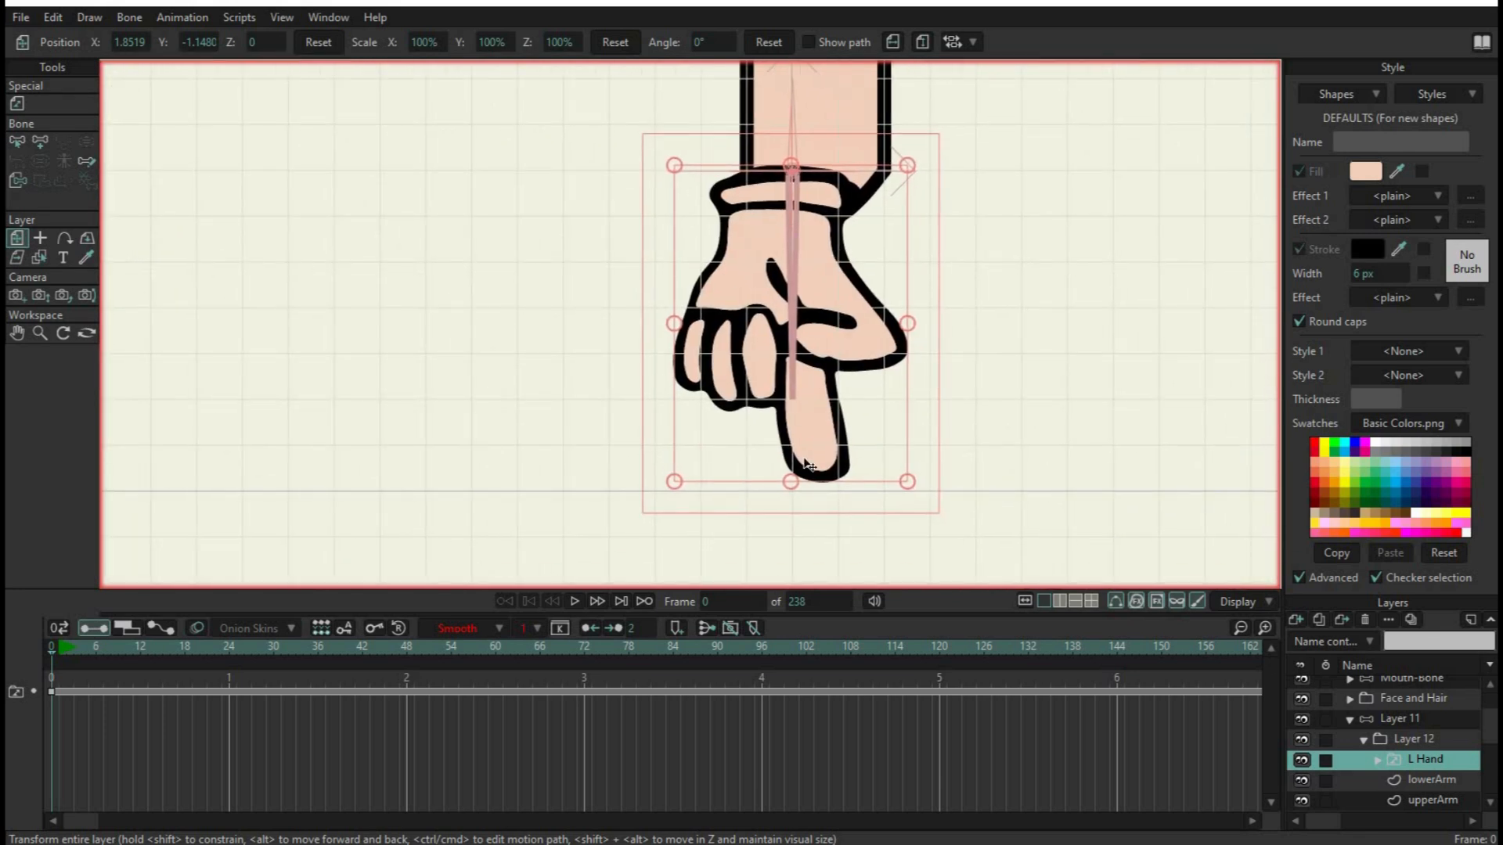
{"action": "left_click_drag", "start_coordinate": [872, 394], "coordinate": [915, 297]}
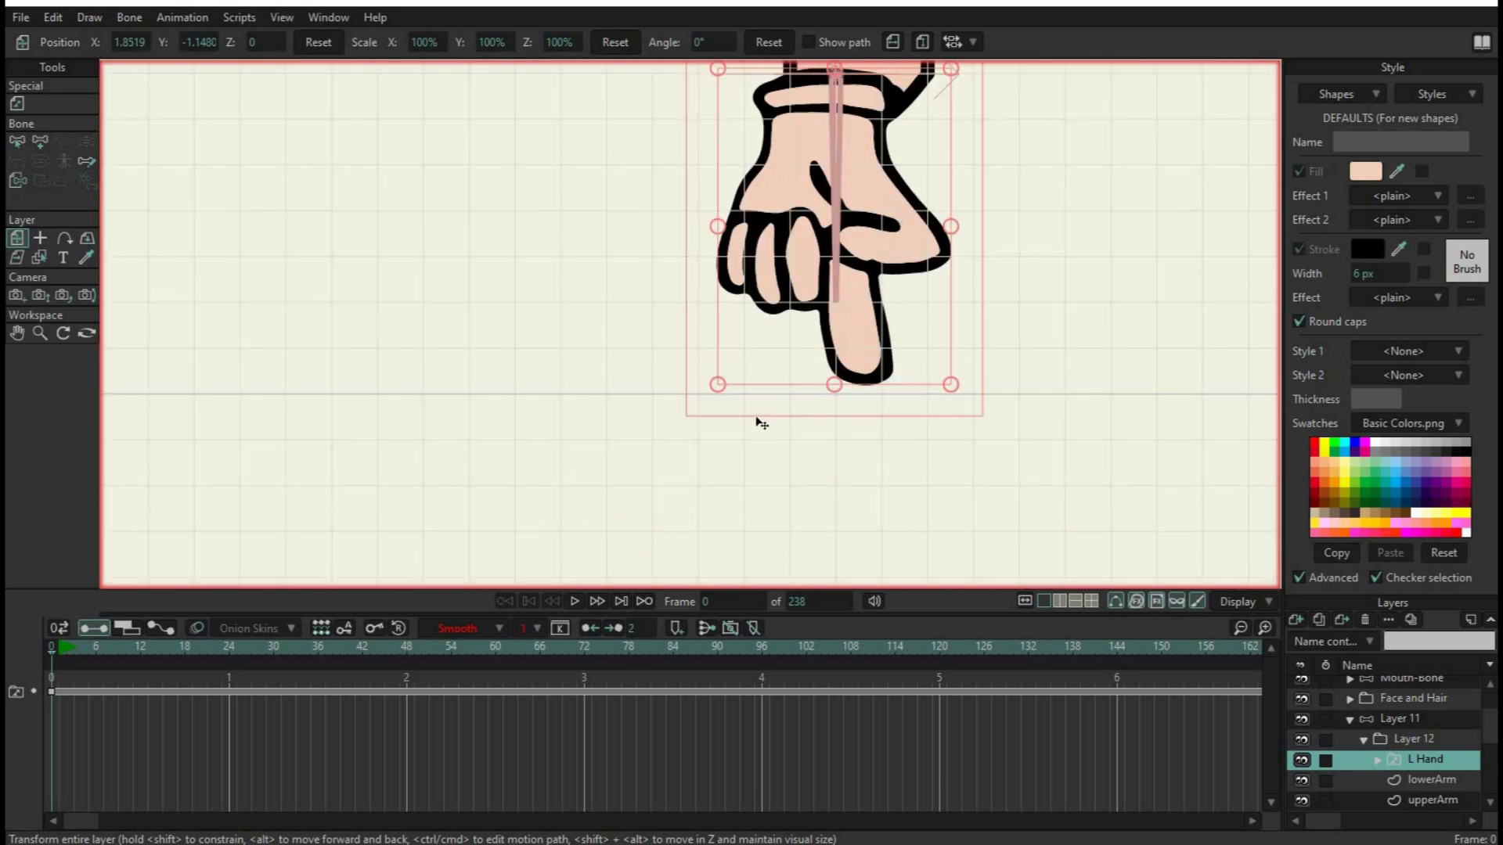
Add a pin bone to Layer 11 just below the pointing fingertip, in line with the hand bone
{"action": "left_click", "coordinate": [1406, 721]}
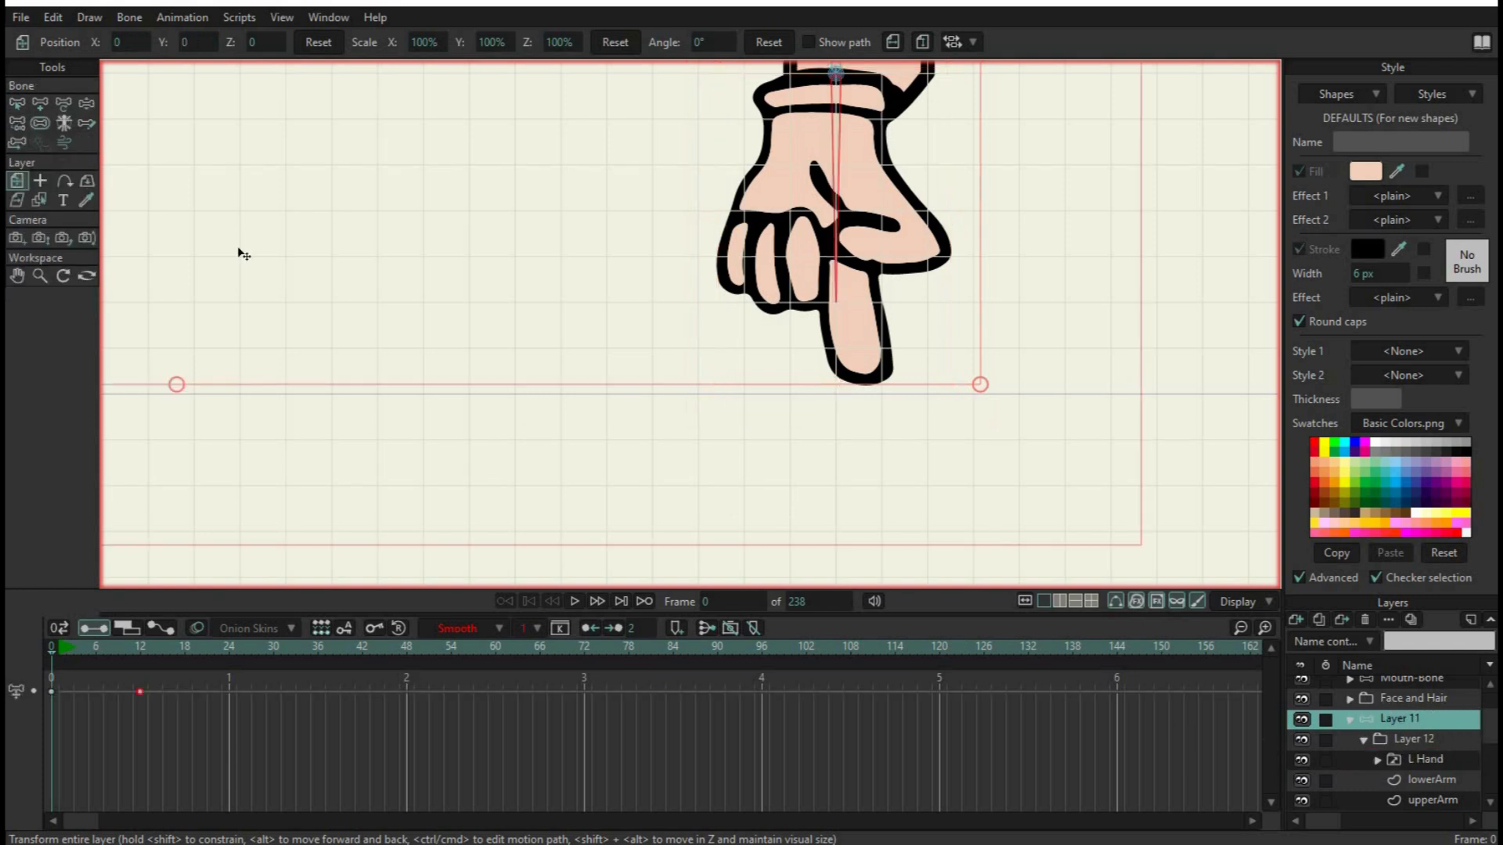
{"action": "left_click", "coordinate": [40, 104]}
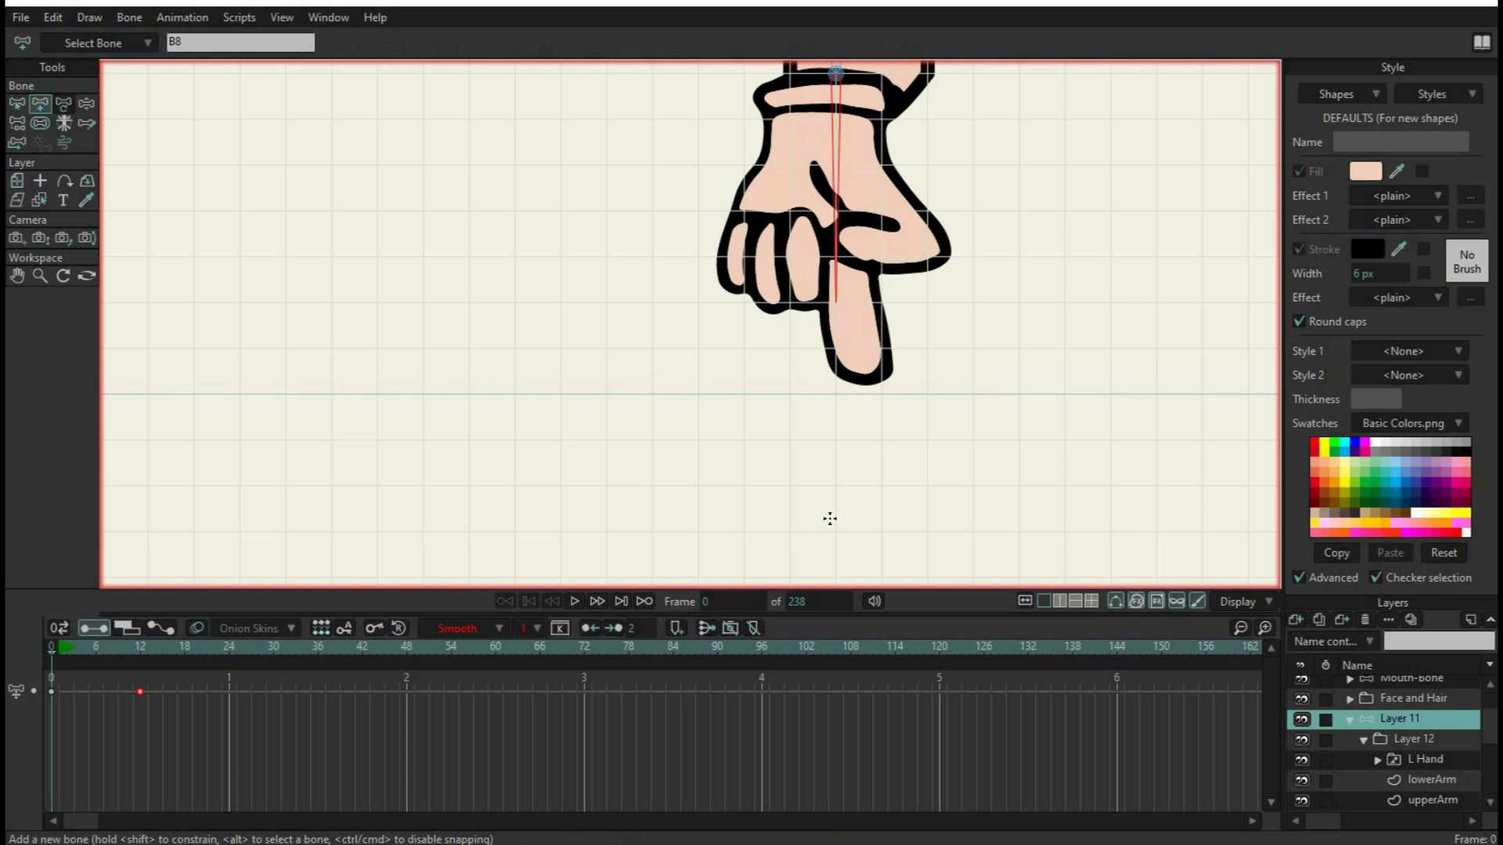
{"action": "left_click", "coordinate": [829, 429]}
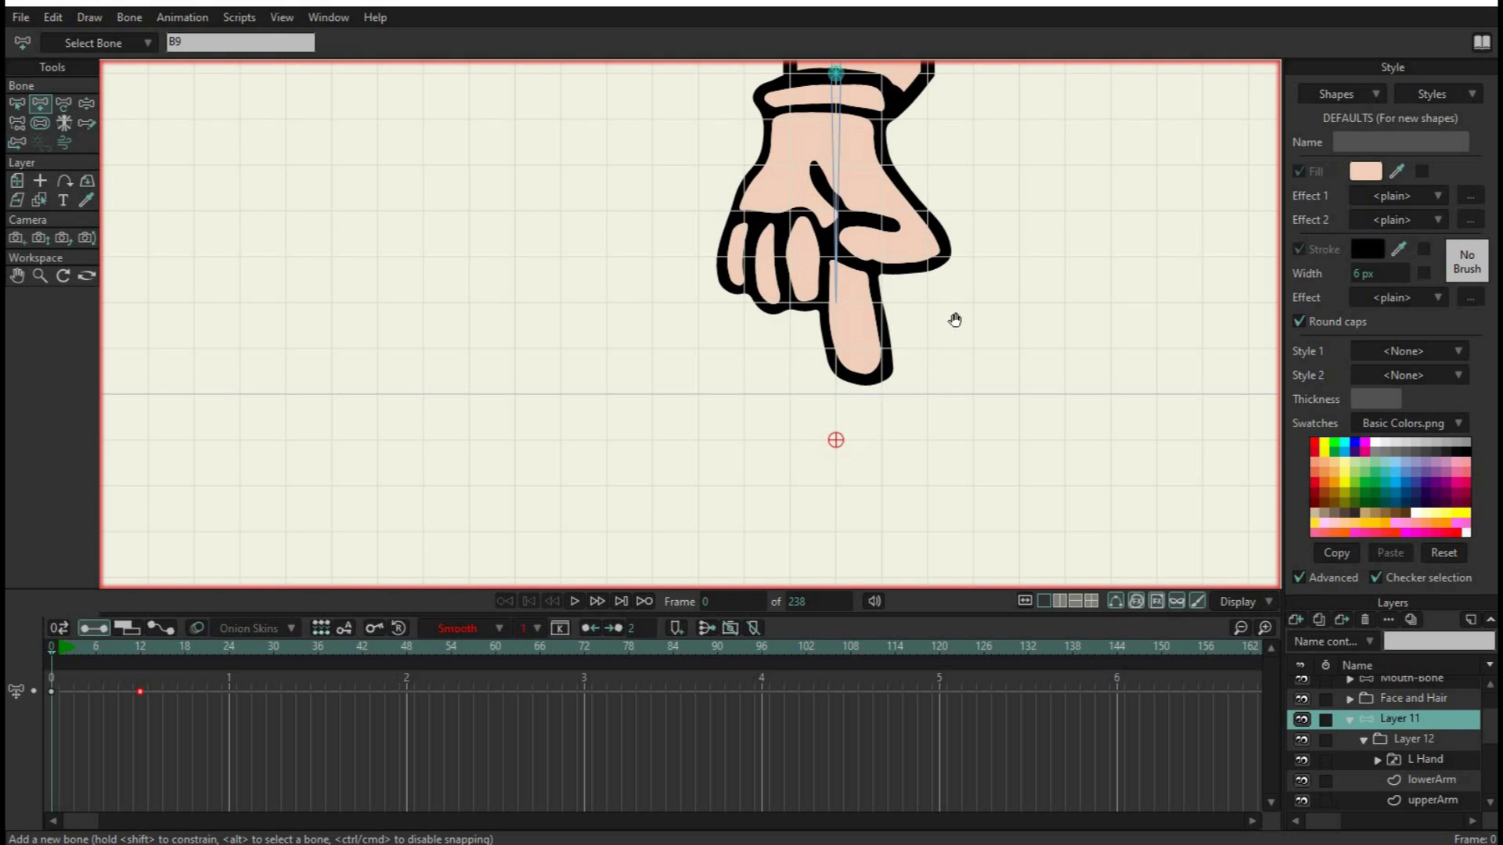
Try to reparent the new pin bone below the fingertip to the wrist pin
{"action": "left_click_drag", "start_coordinate": [956, 319], "coordinate": [894, 446]}
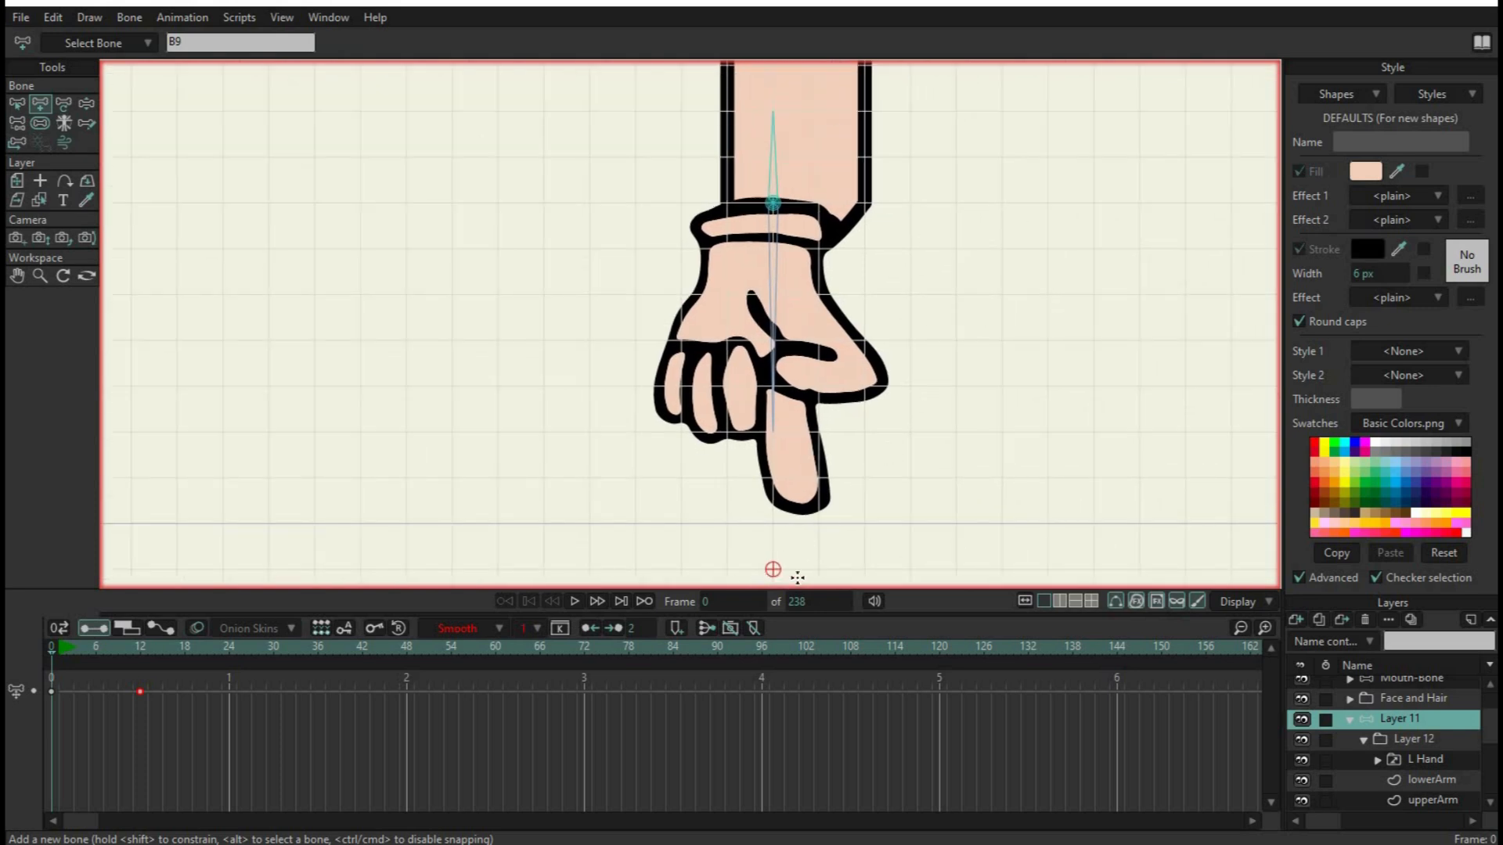
{"action": "left_click", "coordinate": [18, 127]}
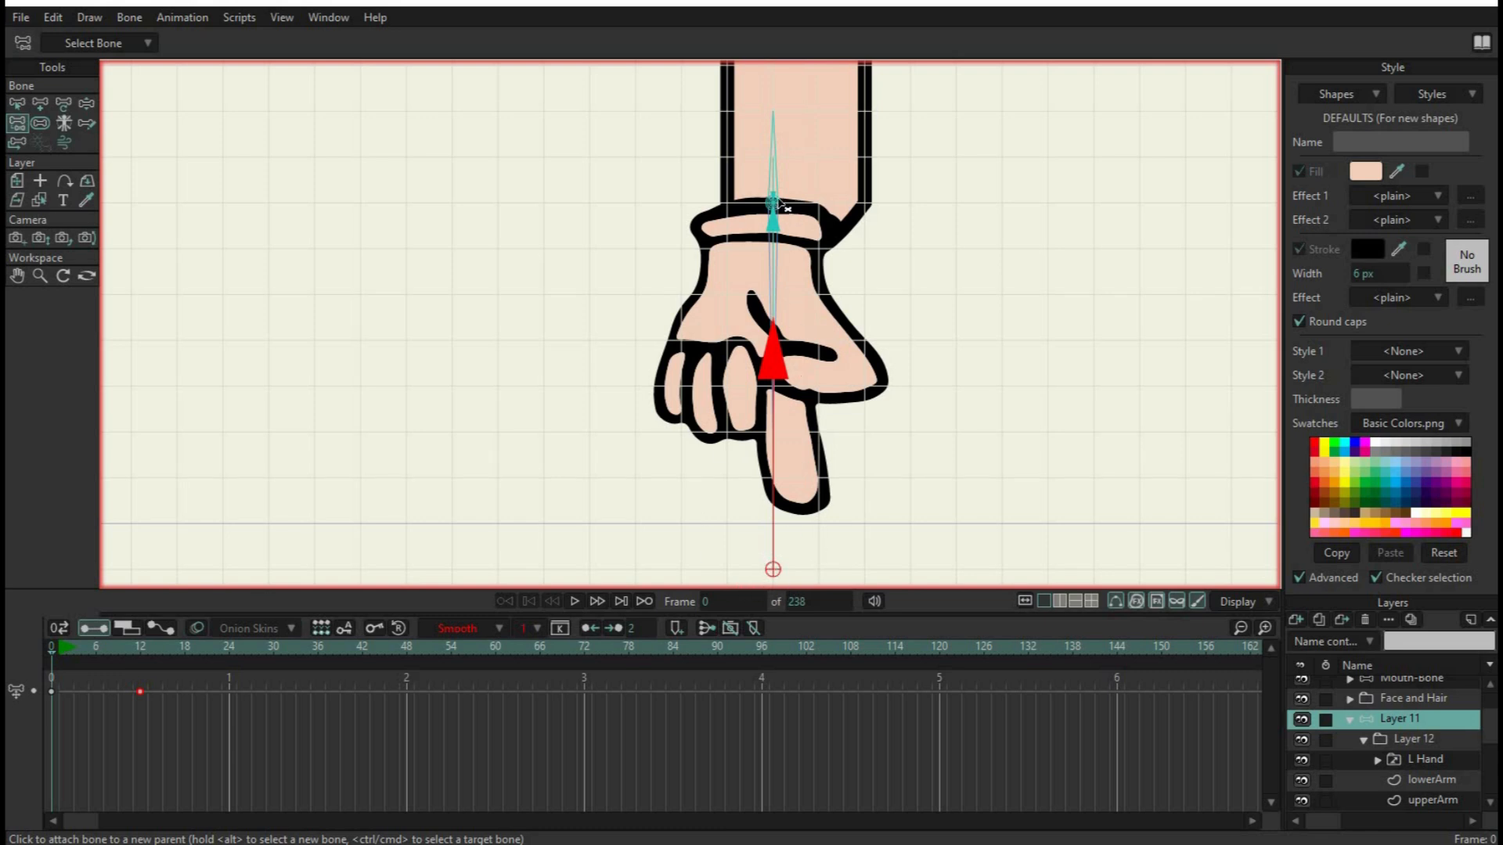
{"action": "scroll", "coordinate": [778, 208], "scroll_direction": "up", "scroll_amount": 3}
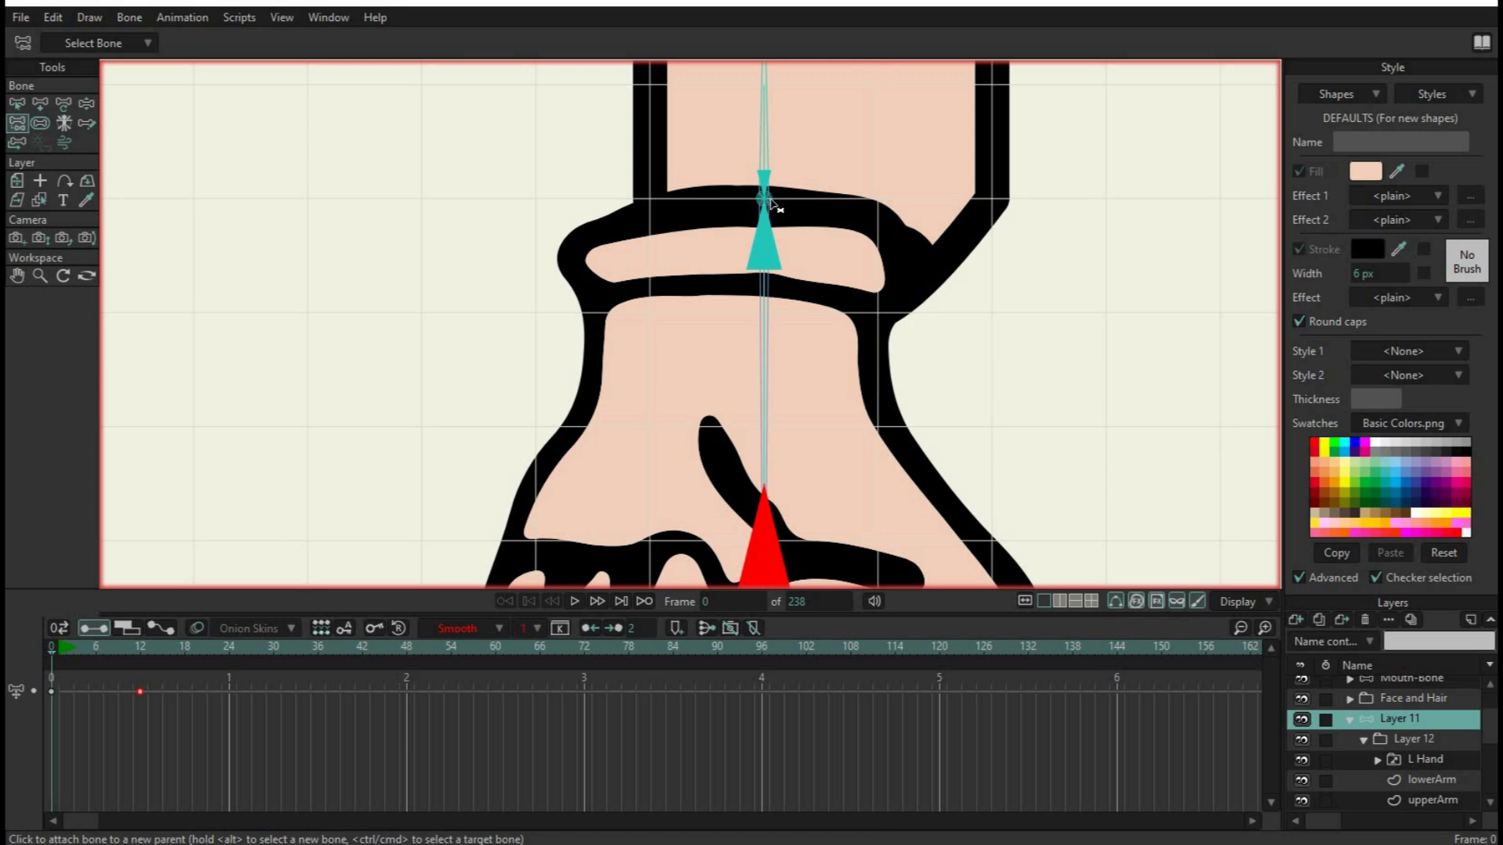
{"action": "left_click", "coordinate": [773, 201]}
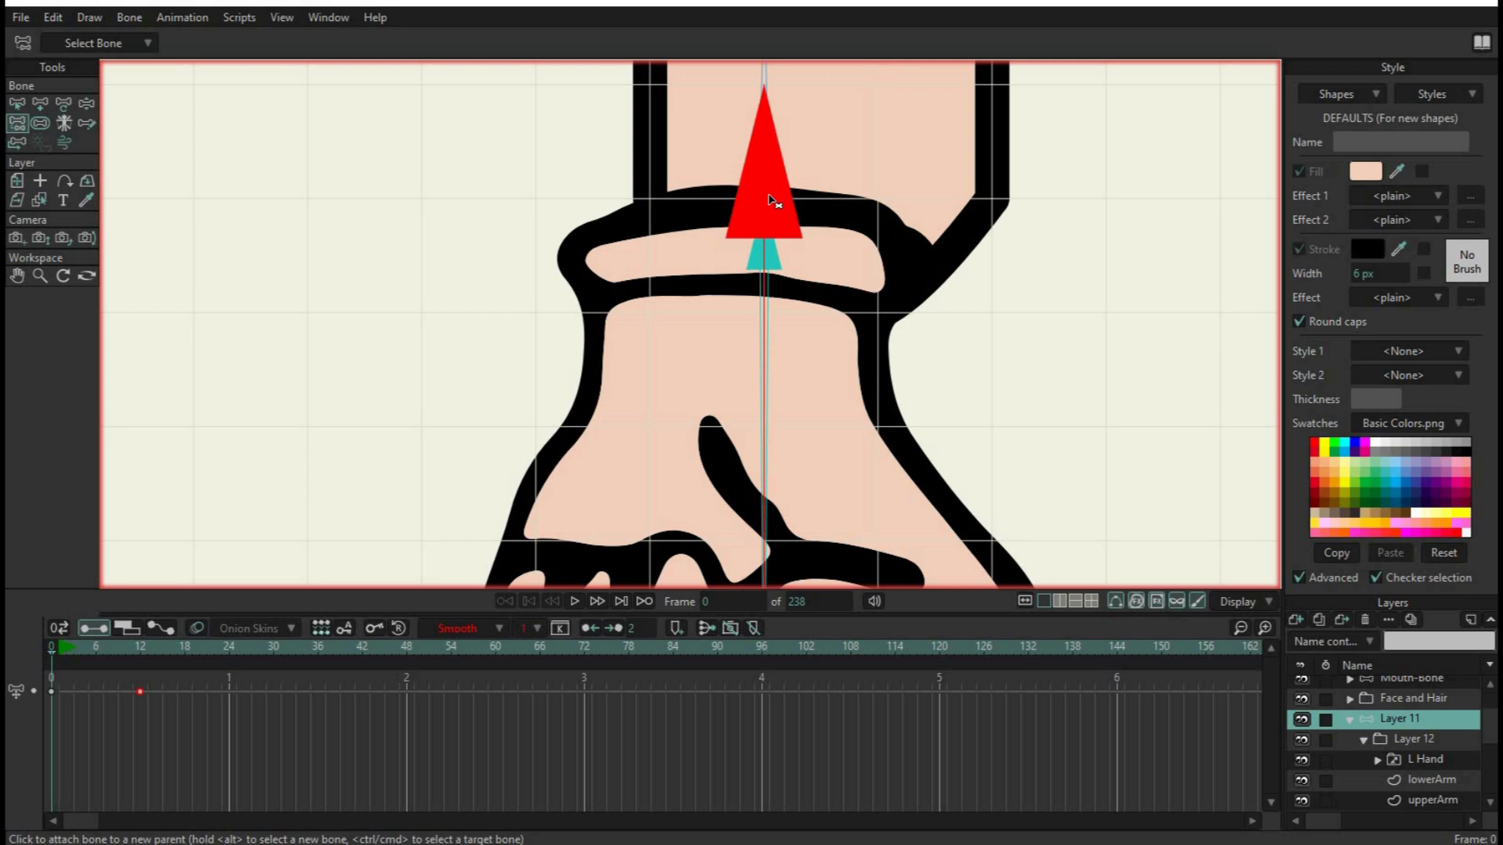
{"action": "scroll", "coordinate": [797, 245], "scroll_direction": "down", "scroll_amount": 3}
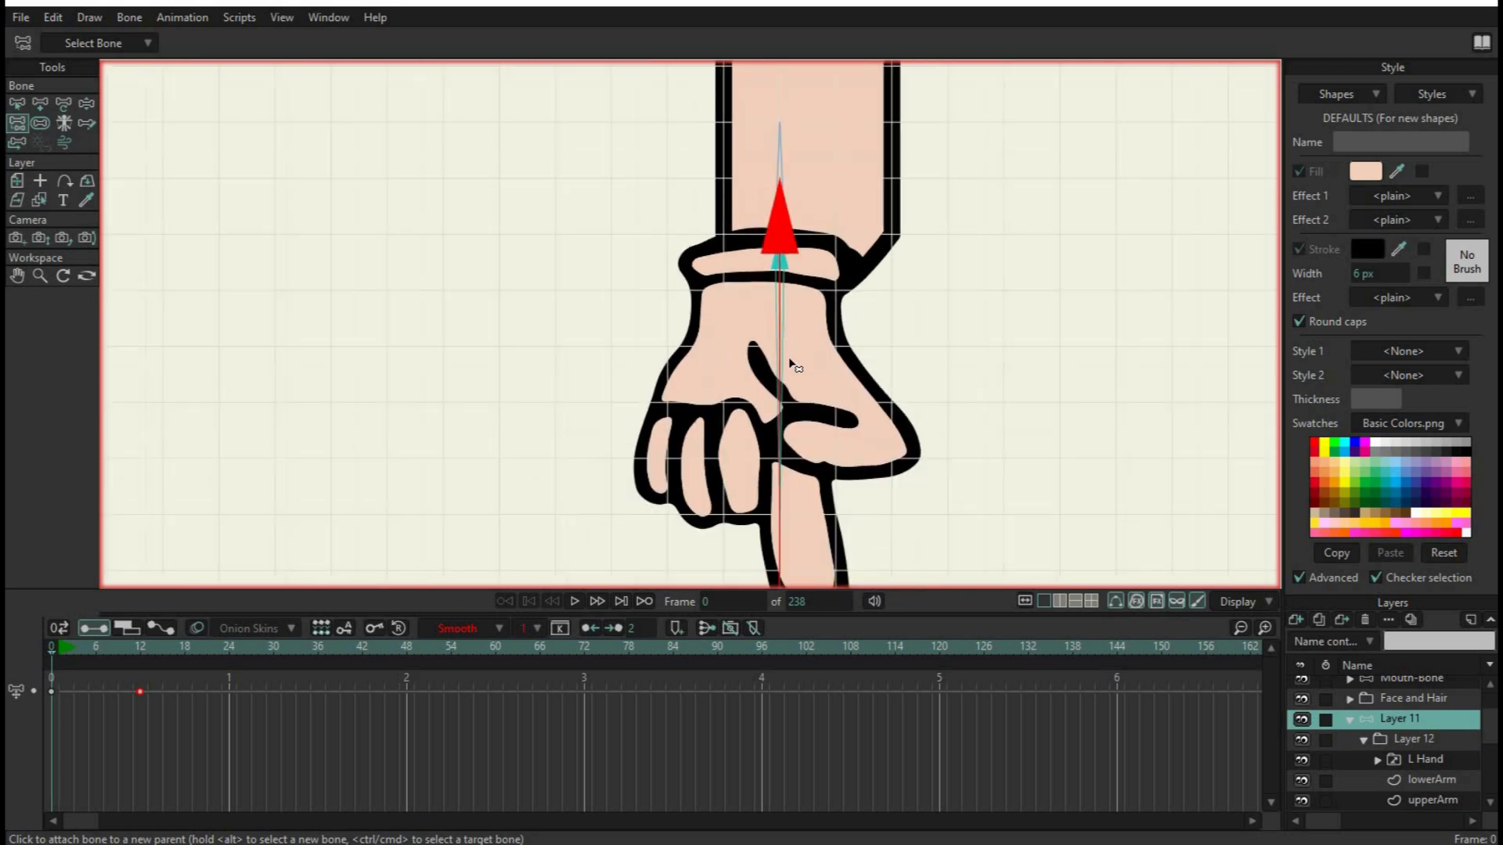
{"action": "scroll", "coordinate": [791, 361], "scroll_direction": "down", "scroll_amount": 2}
{"action": "left_click_drag", "start_coordinate": [822, 236], "coordinate": [822, 365]}
{"action": "left_click_drag", "start_coordinate": [816, 307], "coordinate": [815, 364]}
{"action": "scroll", "coordinate": [762, 373], "scroll_direction": "up", "scroll_amount": 3}
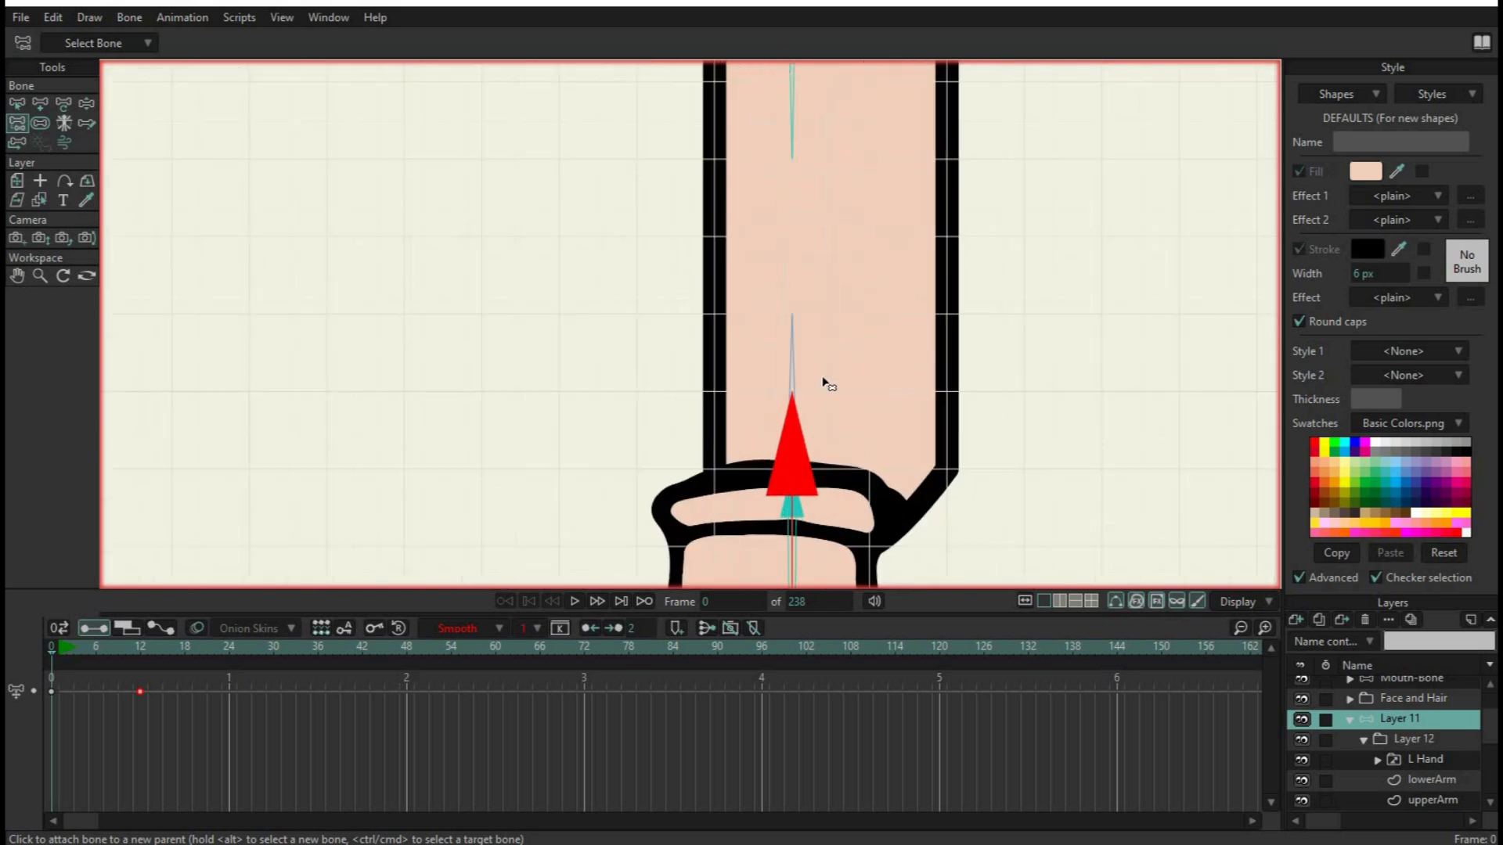
{"action": "scroll", "coordinate": [826, 384], "scroll_direction": "up", "scroll_amount": 1}
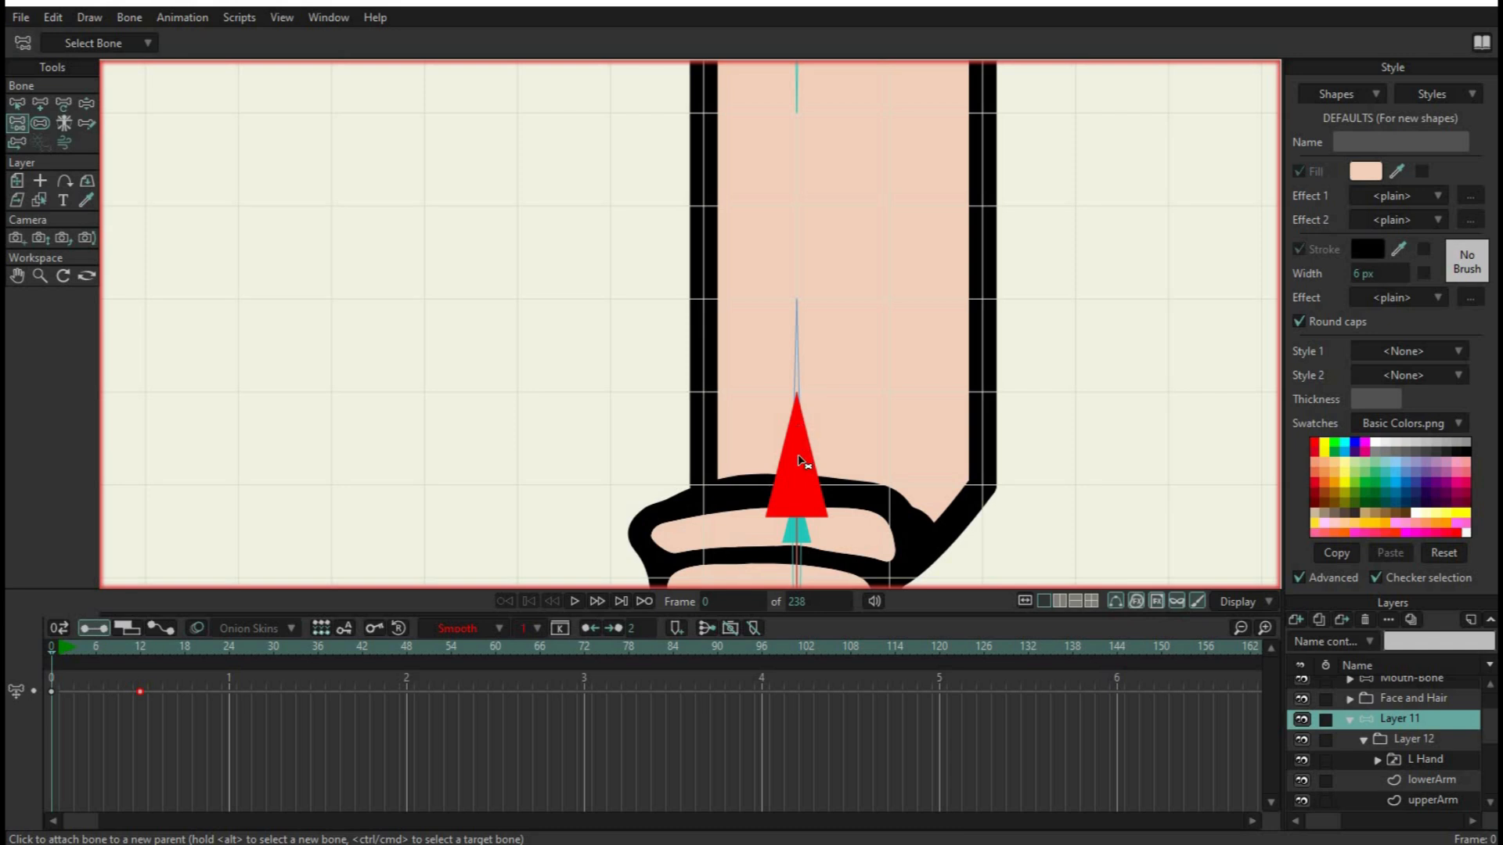
Attach the pin bone below the fingertip to the wrist pin as its parent instead of the bone pointing up the forearm
{"action": "left_click_drag", "start_coordinate": [873, 560], "coordinate": [876, 61]}
{"action": "left_click_drag", "start_coordinate": [865, 362], "coordinate": [888, 468]}
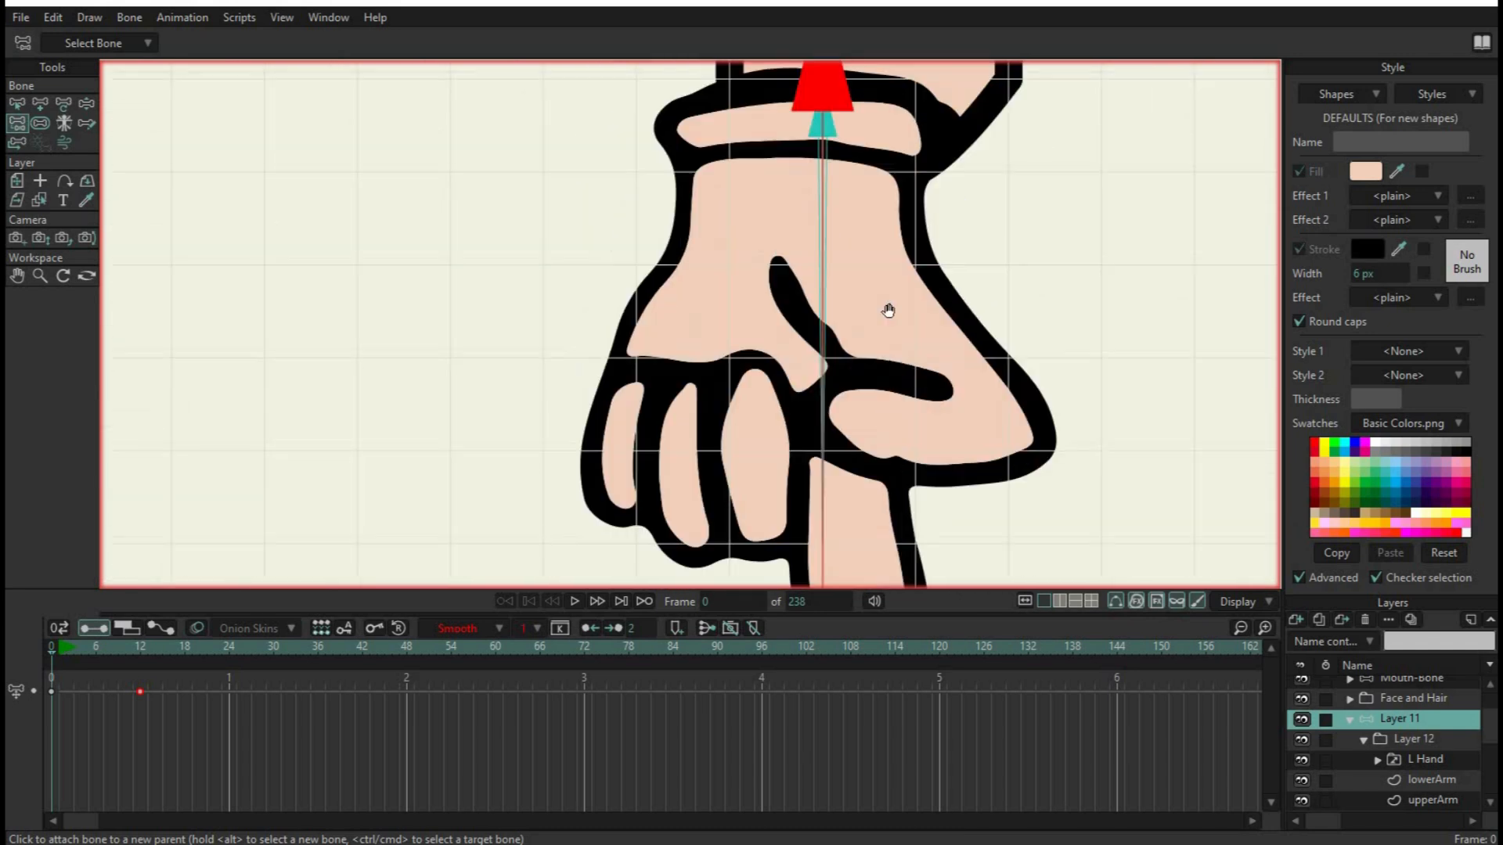
{"action": "left_click_drag", "start_coordinate": [888, 311], "coordinate": [886, 408]}
{"action": "left_click", "coordinate": [814, 452]}
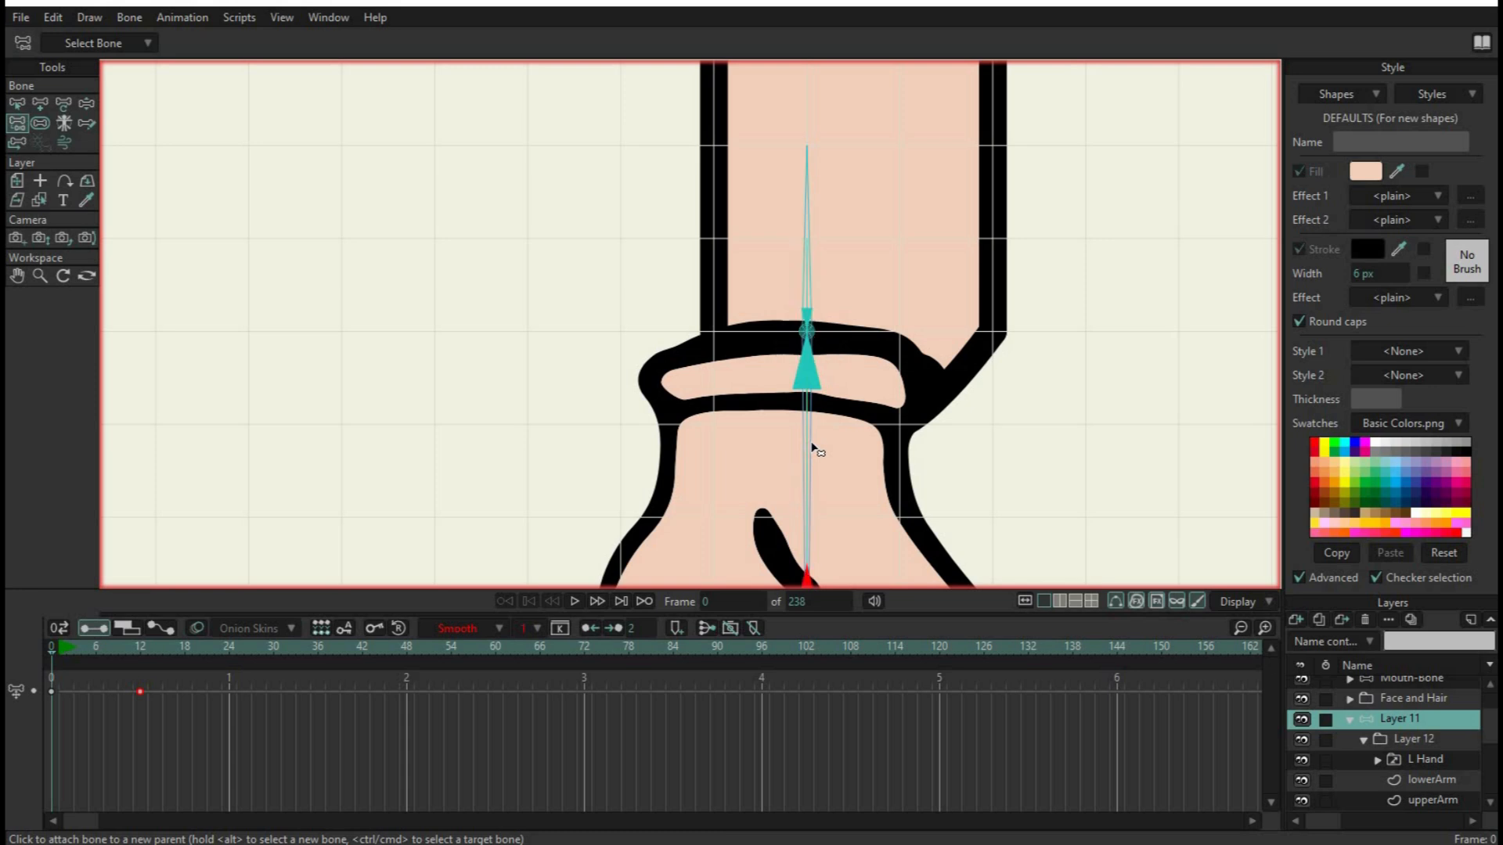
{"action": "left_click", "coordinate": [816, 332]}
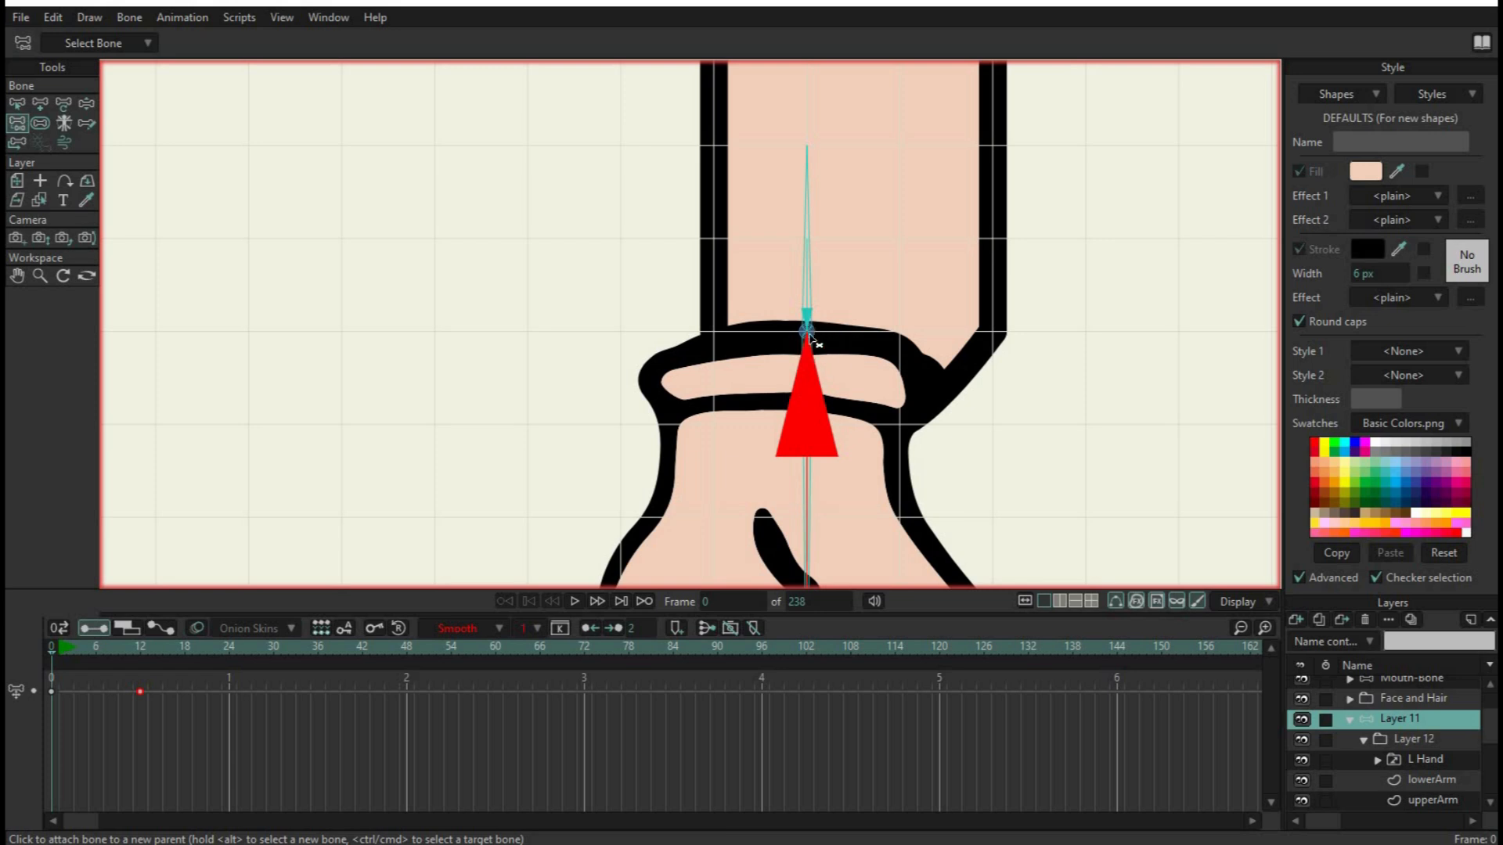
{"action": "left_click_drag", "start_coordinate": [873, 476], "coordinate": [880, 212]}
{"action": "left_click_drag", "start_coordinate": [891, 429], "coordinate": [907, 157]}
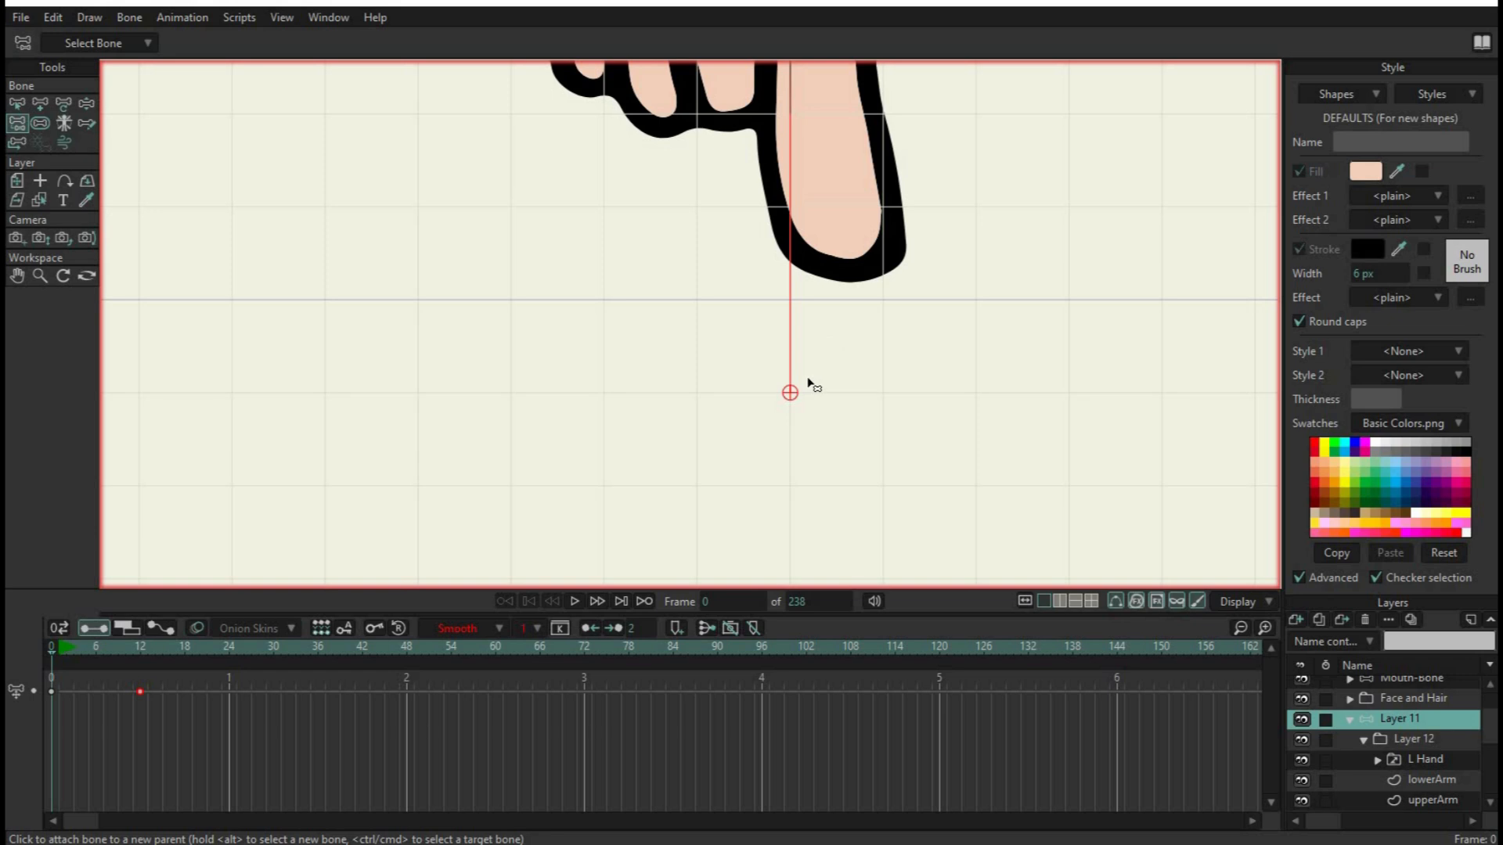
Delete all of Layer 11's bone keyframes from the timeline, including the arm pose at frame 12
{"action": "left_click", "coordinate": [162, 649]}
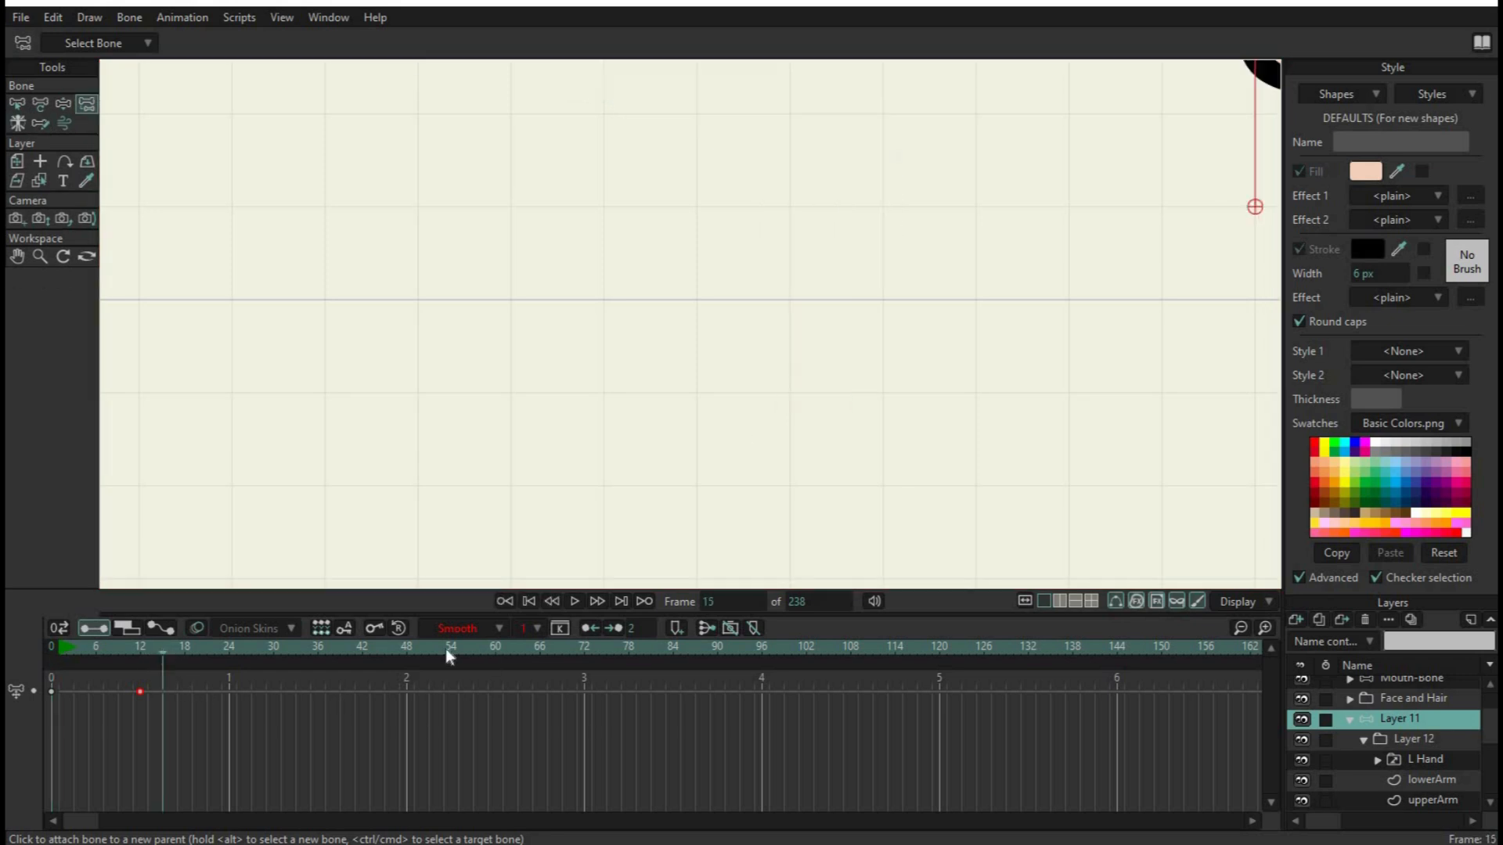
{"action": "scroll", "coordinate": [1020, 297], "scroll_direction": "down", "scroll_amount": 3}
{"action": "left_click_drag", "start_coordinate": [997, 249], "coordinate": [885, 475]}
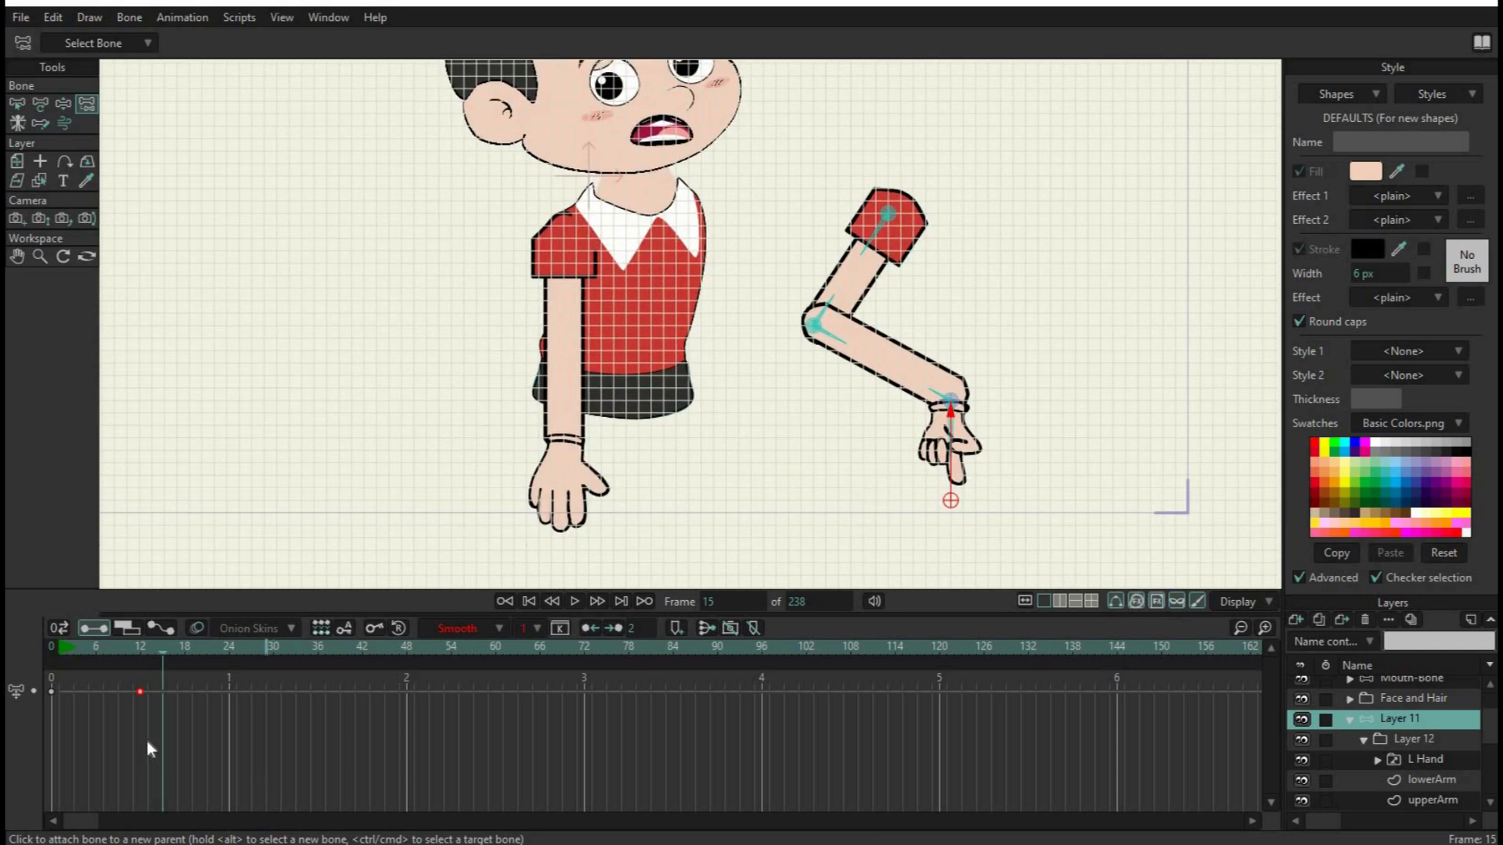
{"action": "left_click_drag", "start_coordinate": [226, 742], "coordinate": [12, 661]}
{"action": "key", "text": "Delete"}
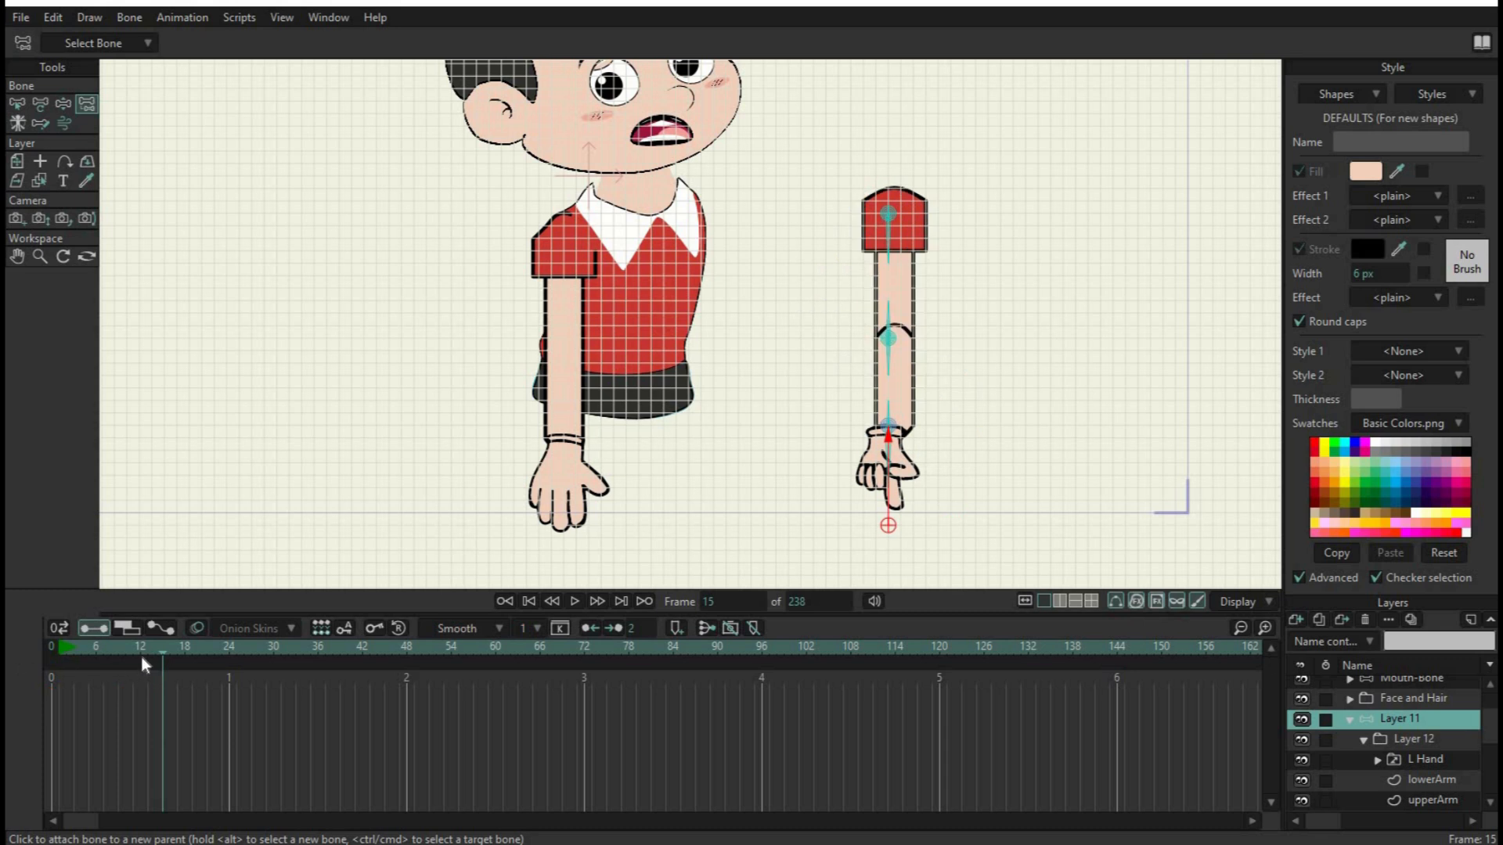
Test moving the pin bone below the fingertip at frame 12, undoing each move
{"action": "left_click", "coordinate": [140, 648]}
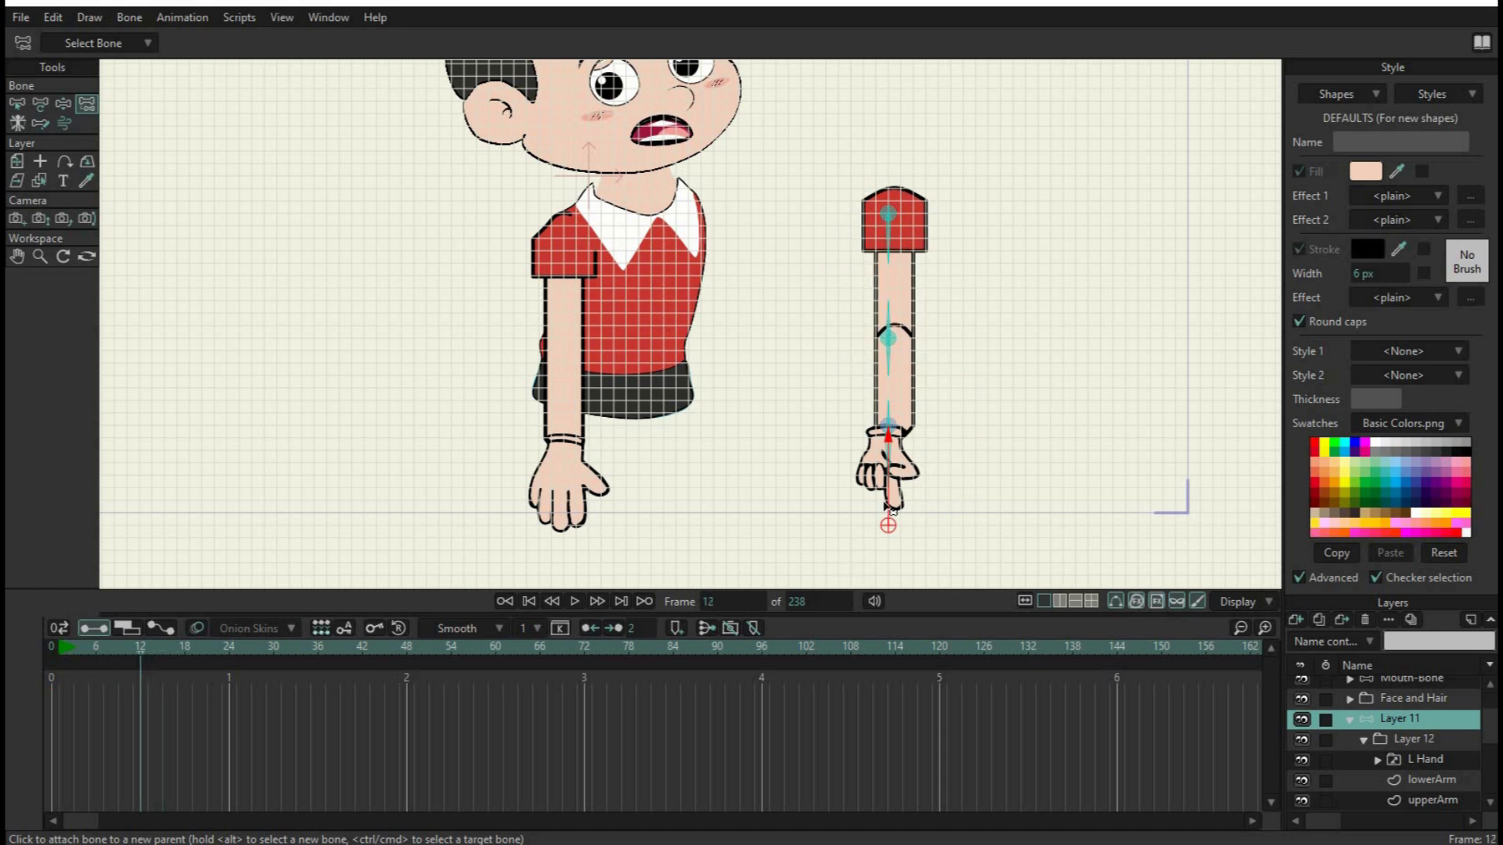
{"action": "key", "text": "t"}
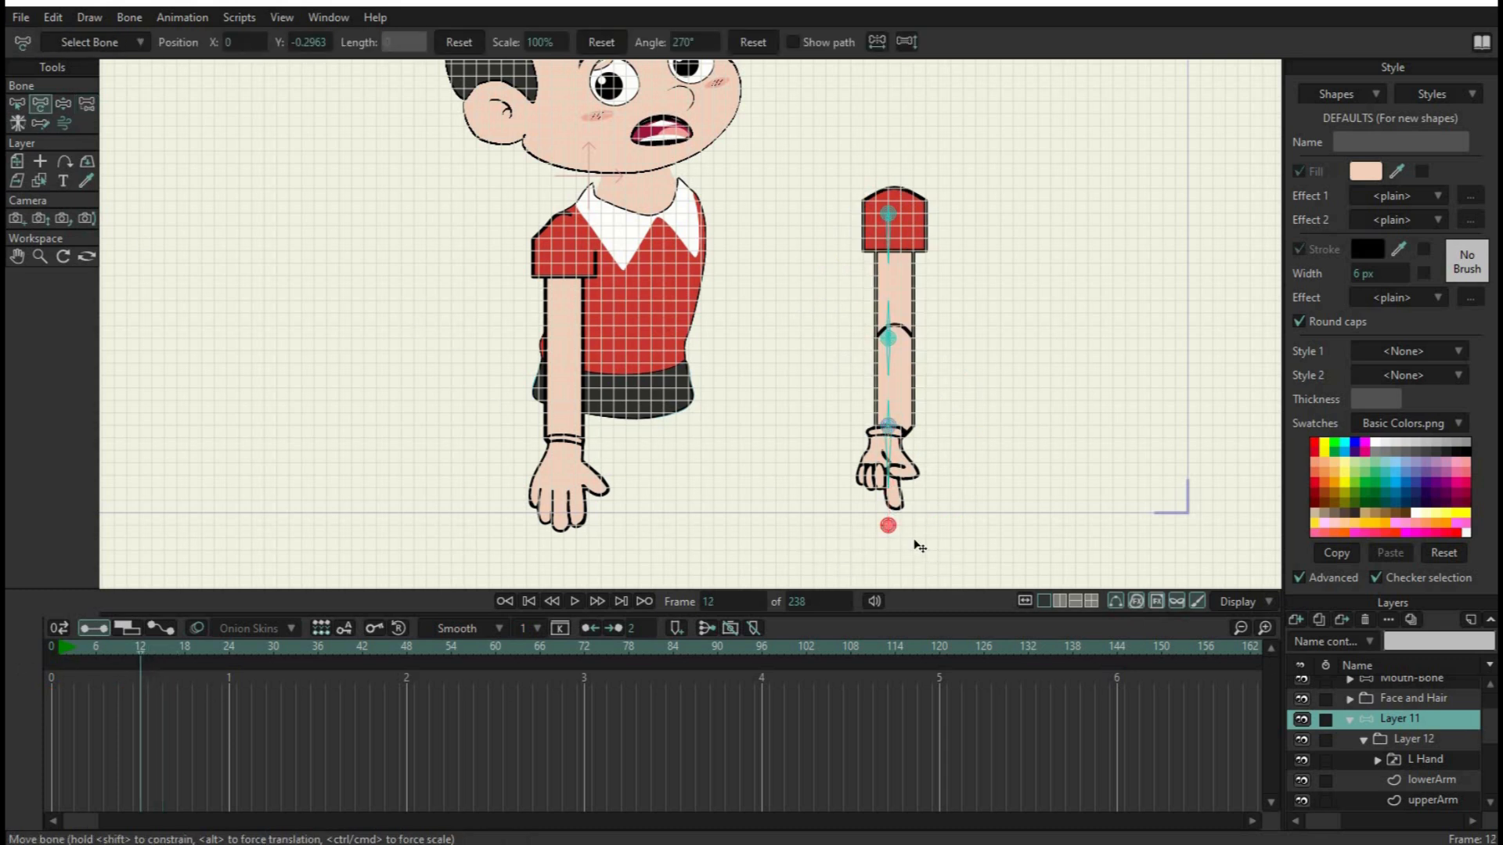
{"action": "left_click_drag", "start_coordinate": [895, 529], "coordinate": [962, 503]}
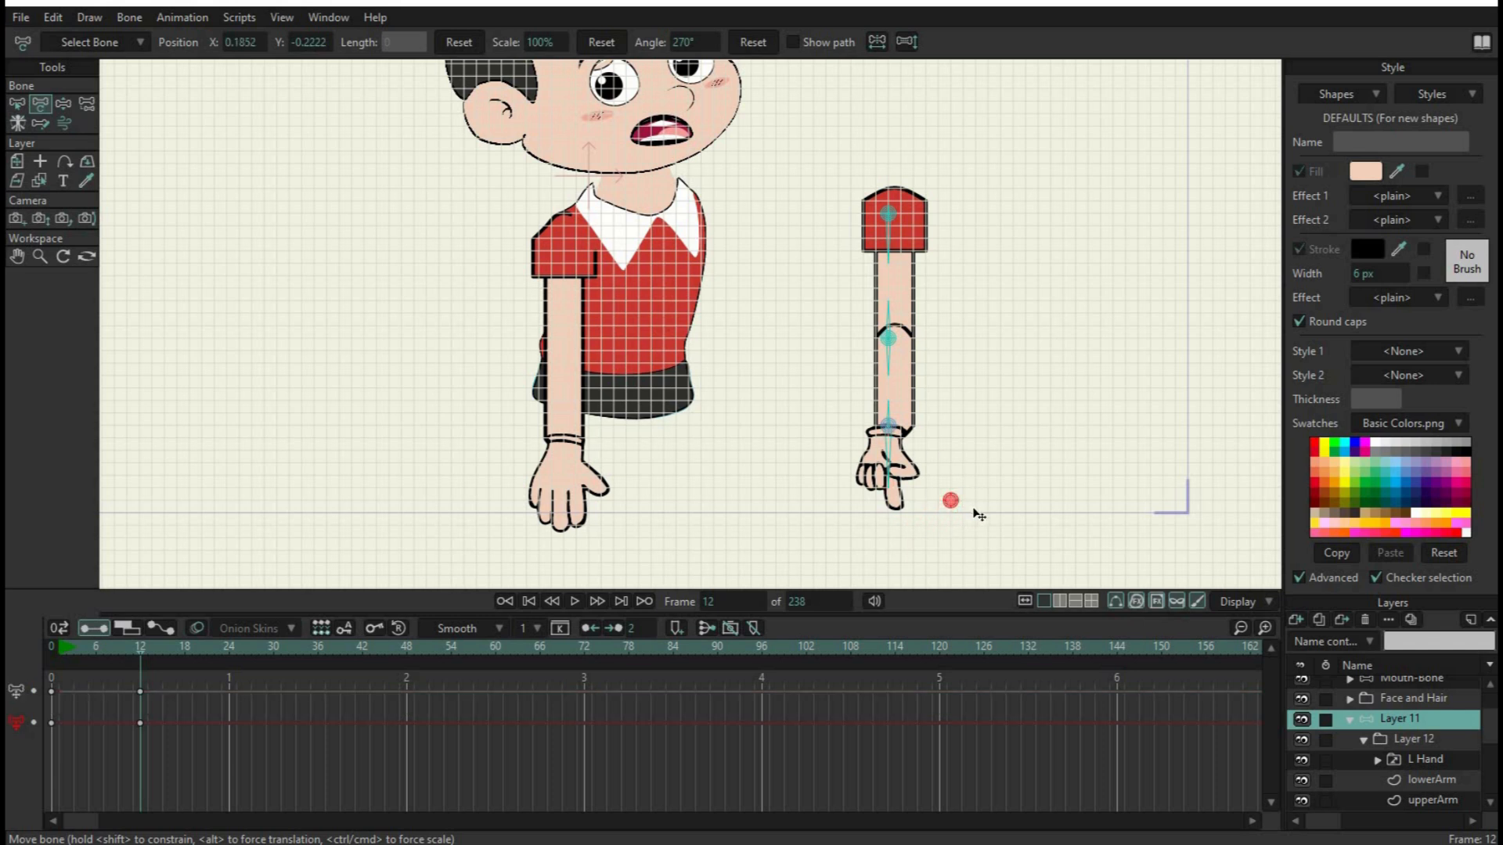
{"action": "key", "text": "ctrl+z"}
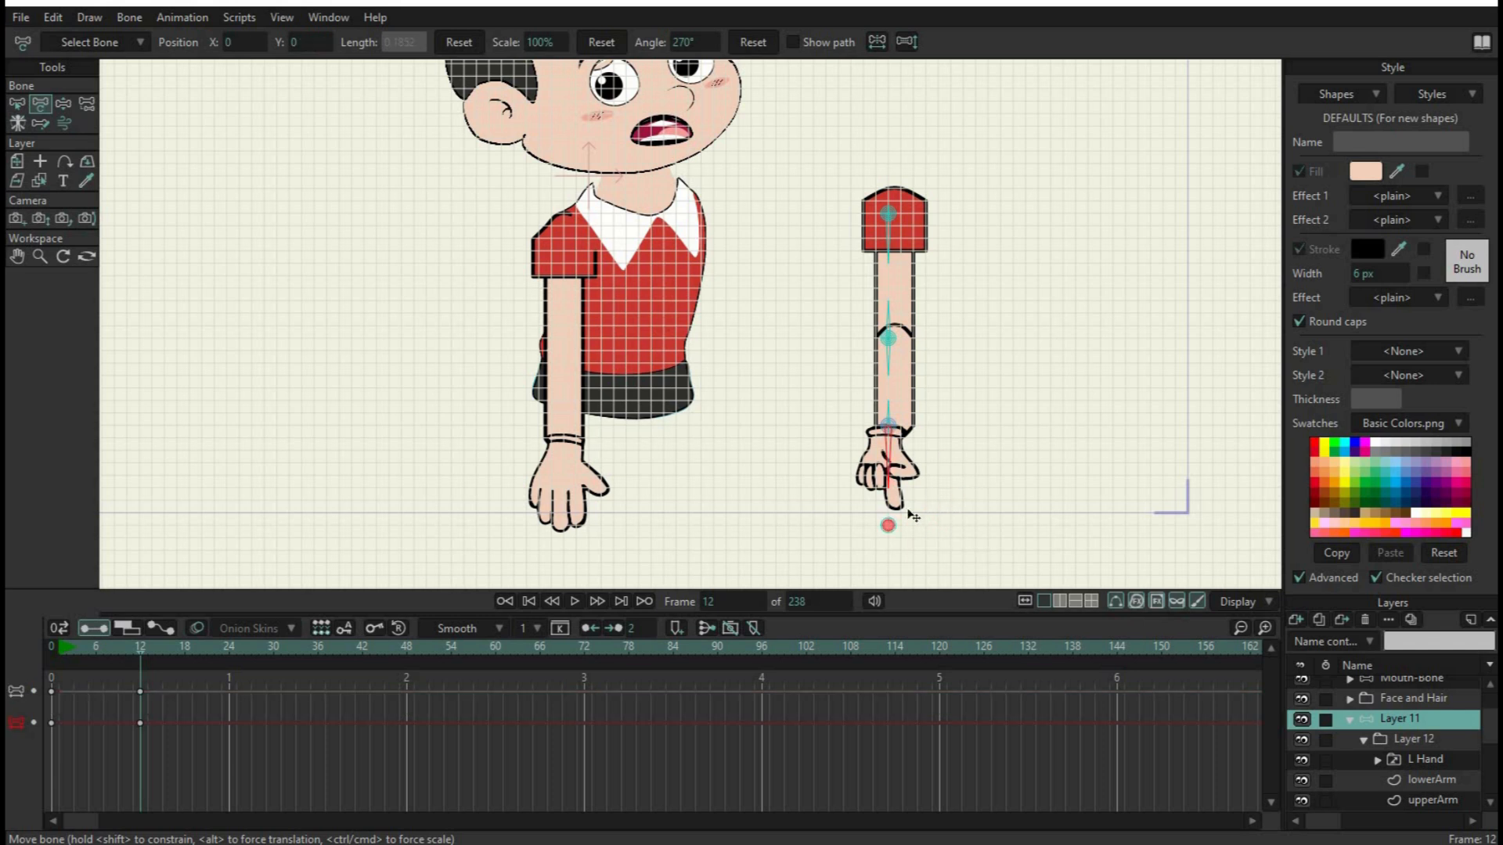
{"action": "mouse_move", "coordinate": [920, 530]}
{"action": "left_mouse_down"}
{"action": "mouse_move", "coordinate": [963, 510]}
{"action": "mouse_move", "coordinate": [923, 542]}
{"action": "left_mouse_up"}
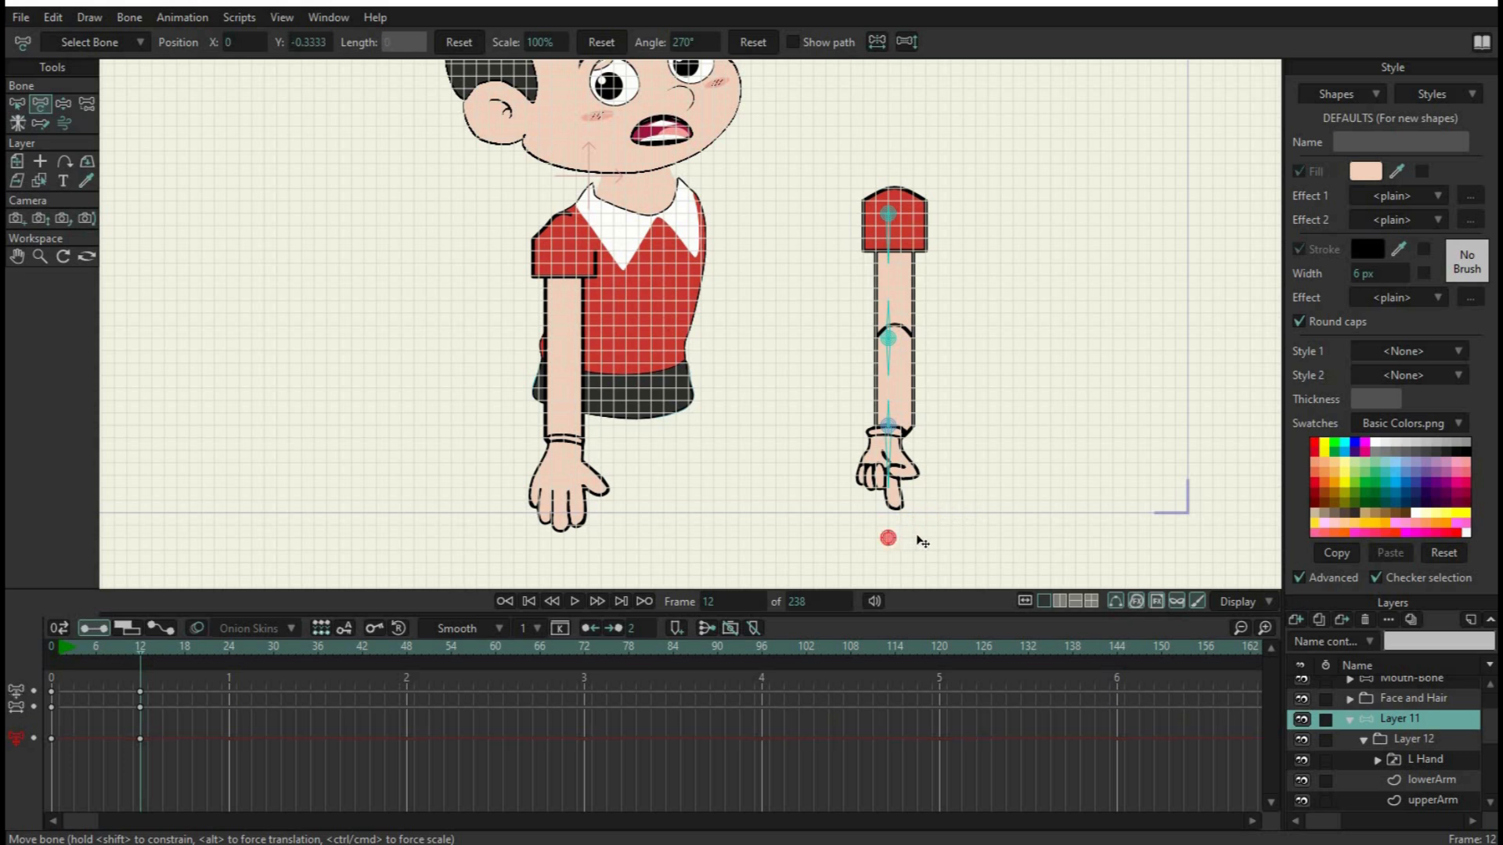
{"action": "key", "text": "ctrl+z"}
Test rotating the hand bone at frame 12 to about 296°, and undo the rotation
{"action": "left_click", "coordinate": [893, 487]}
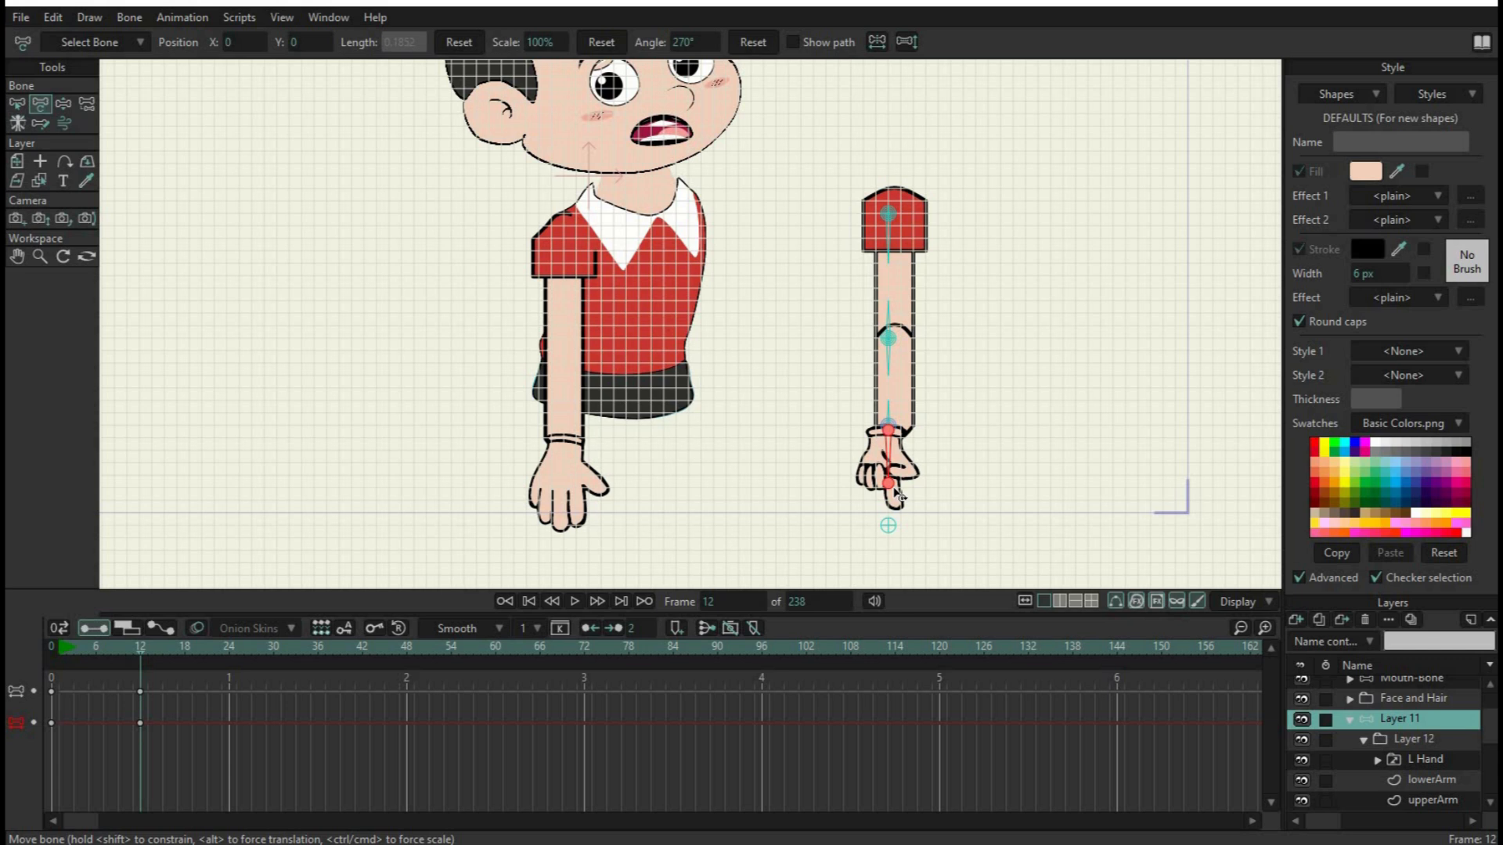
{"action": "left_click_drag", "start_coordinate": [898, 496], "coordinate": [905, 450]}
{"action": "left_click", "coordinate": [887, 526]}
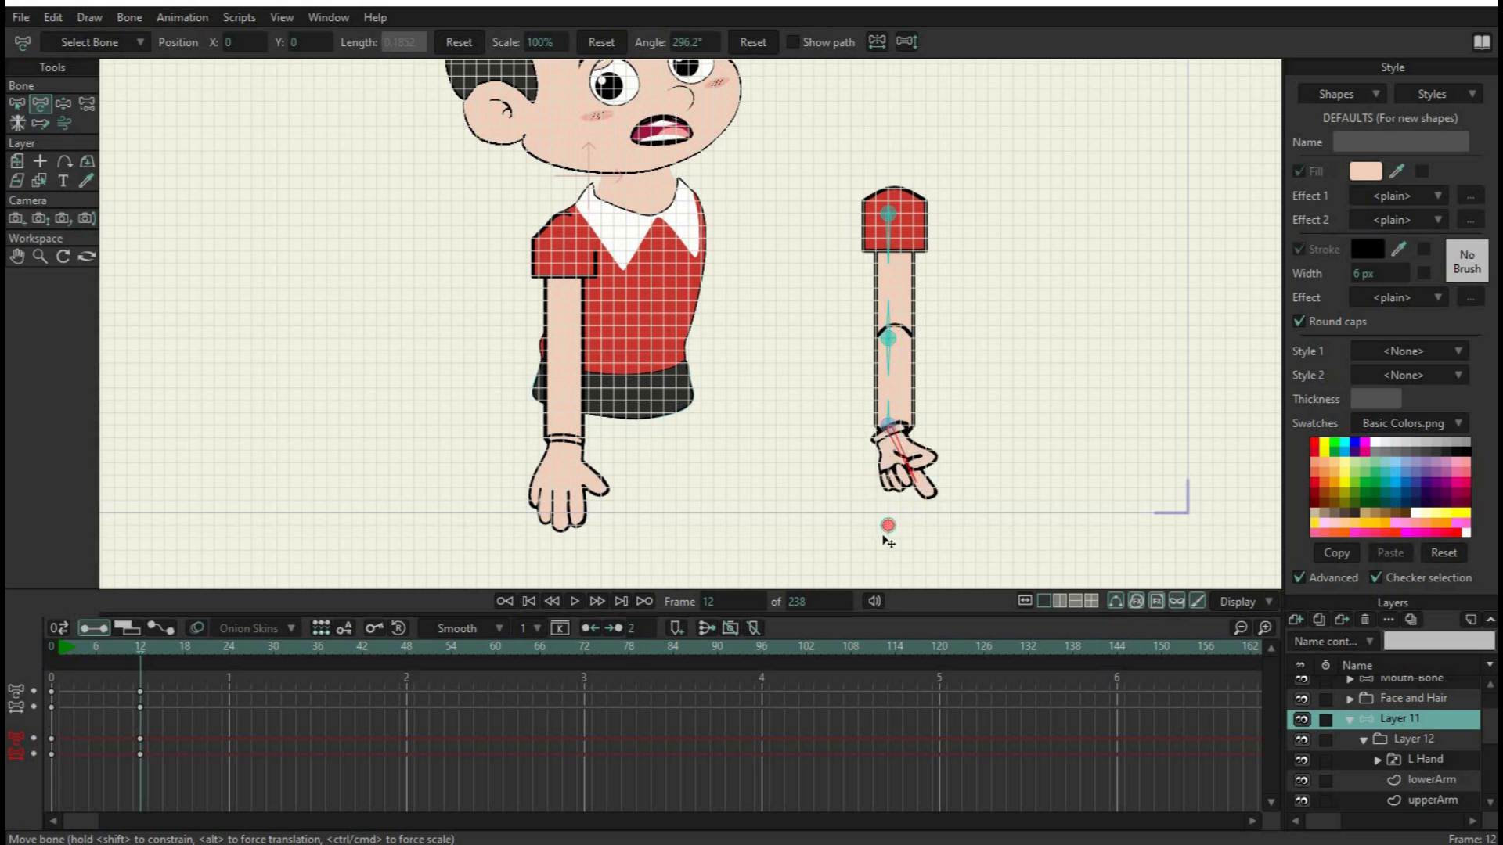
{"action": "key", "text": "ctrl+z"}
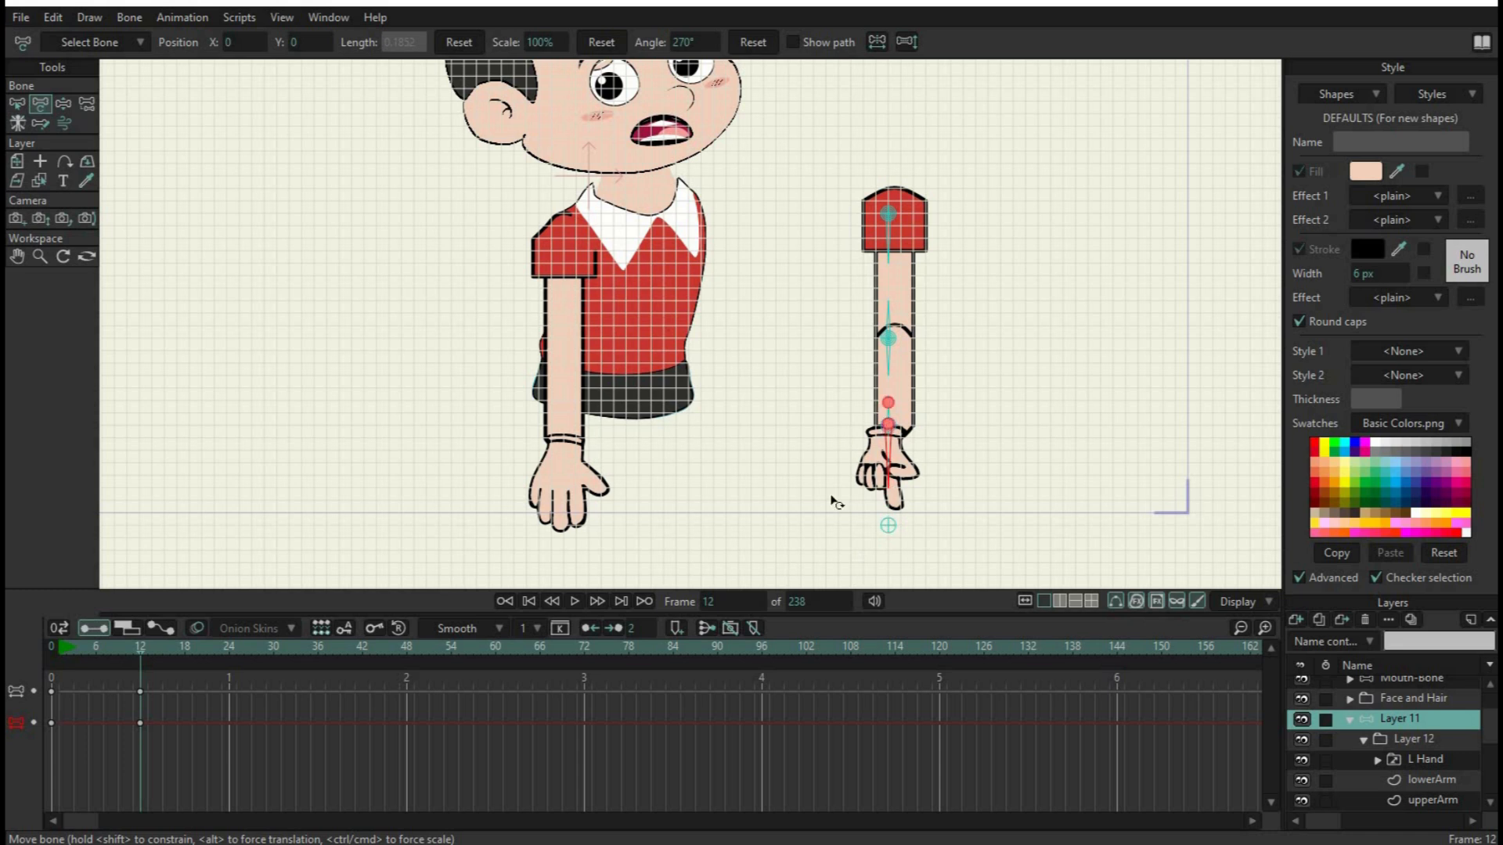
Delete the remaining test keyframes from Layer 11's timeline and return to frame 0
{"action": "left_click_drag", "start_coordinate": [251, 746], "coordinate": [17, 667]}
{"action": "key", "text": "Delete"}
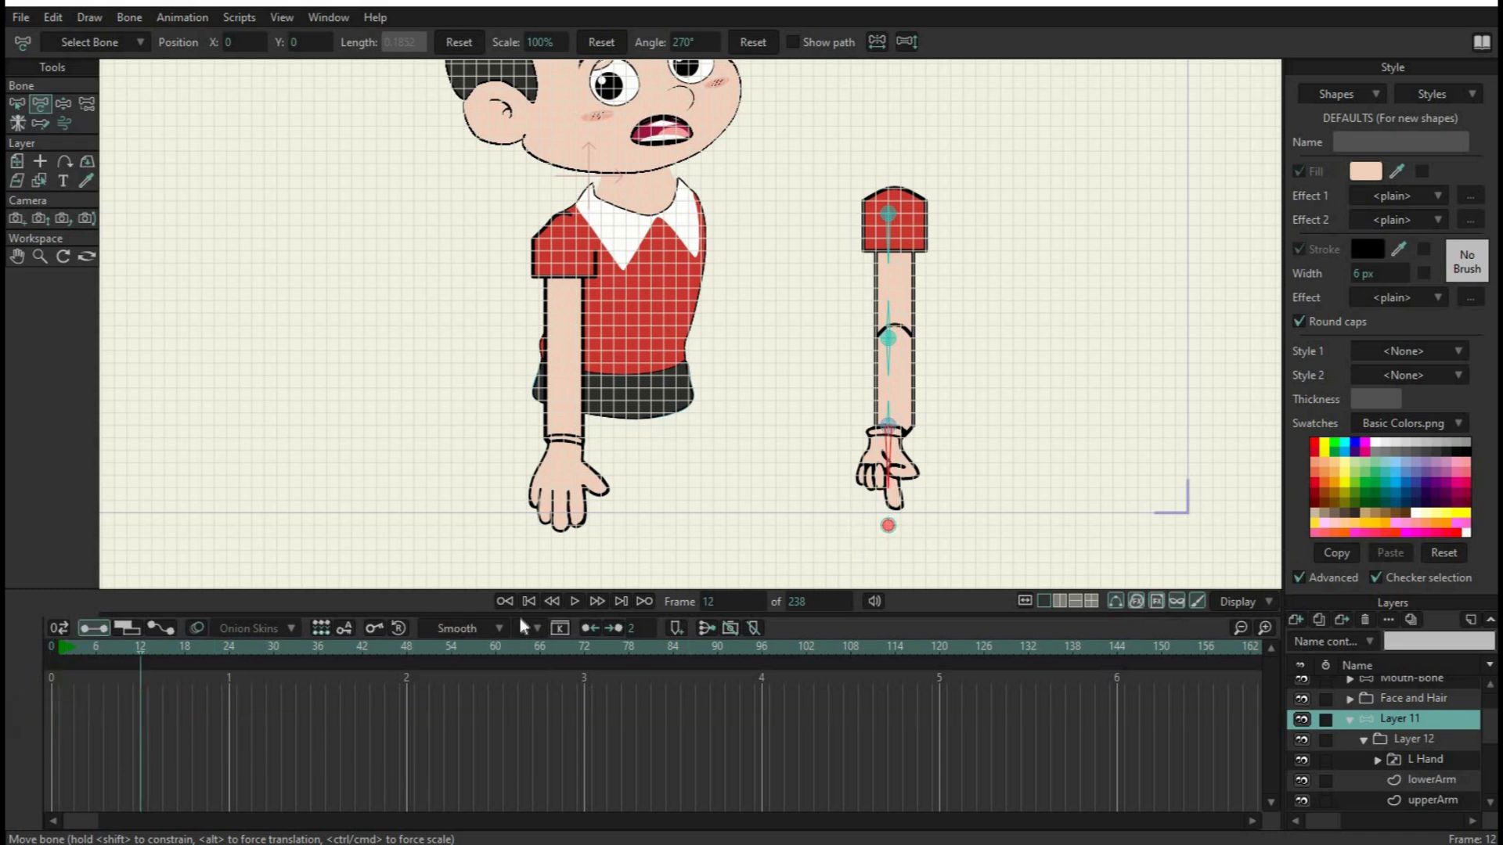
{"action": "left_click", "coordinate": [505, 602]}
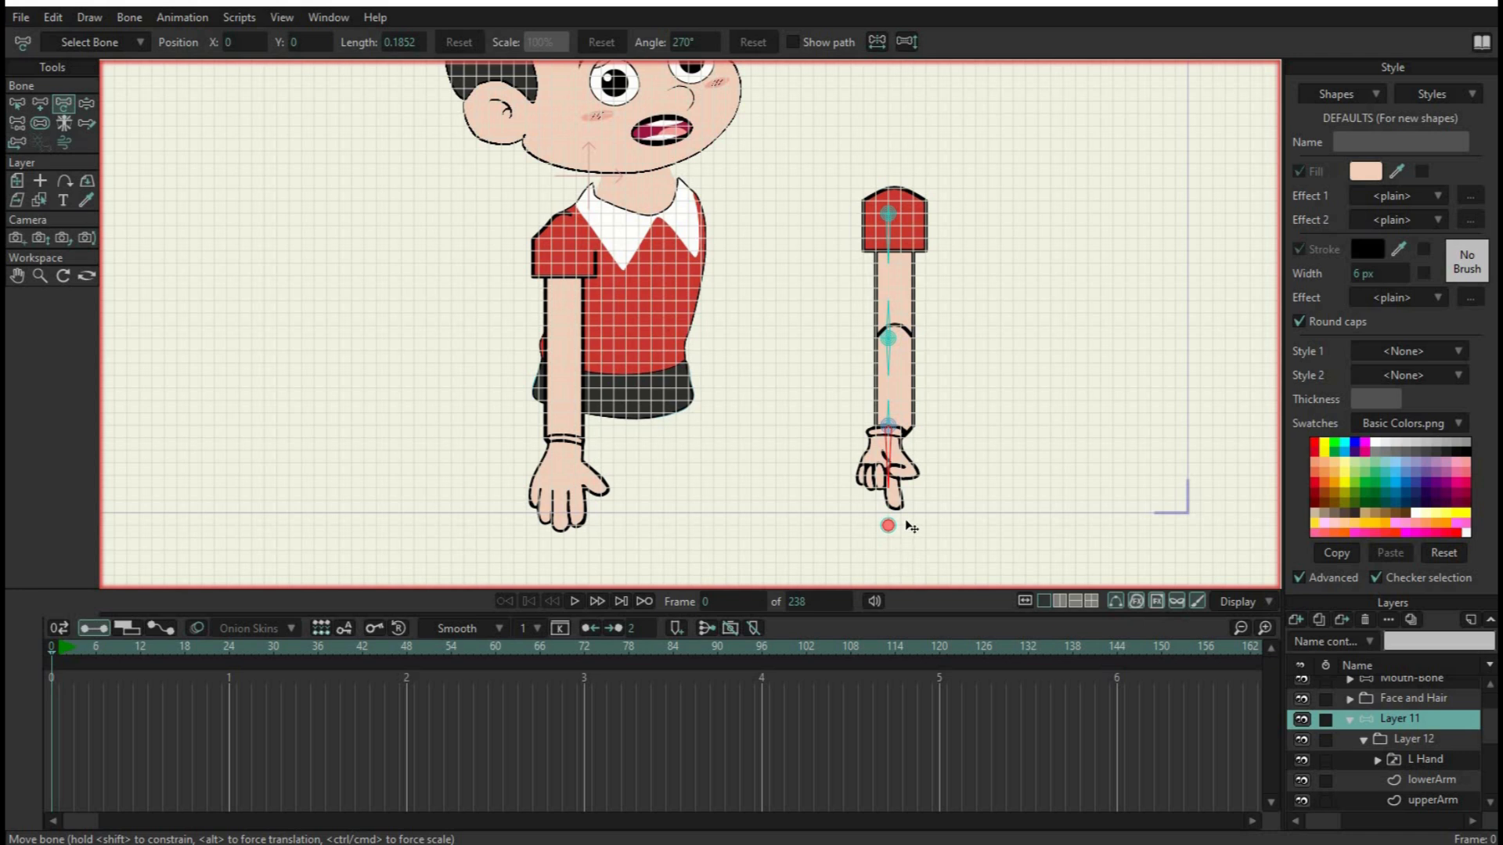
Set the inverse kinematics target of hand bone B8 to B9, the pin bone below the fingertip
{"action": "scroll", "coordinate": [899, 503], "scroll_direction": "up", "scroll_amount": 5}
{"action": "left_click_drag", "start_coordinate": [974, 465], "coordinate": [1004, 335]}
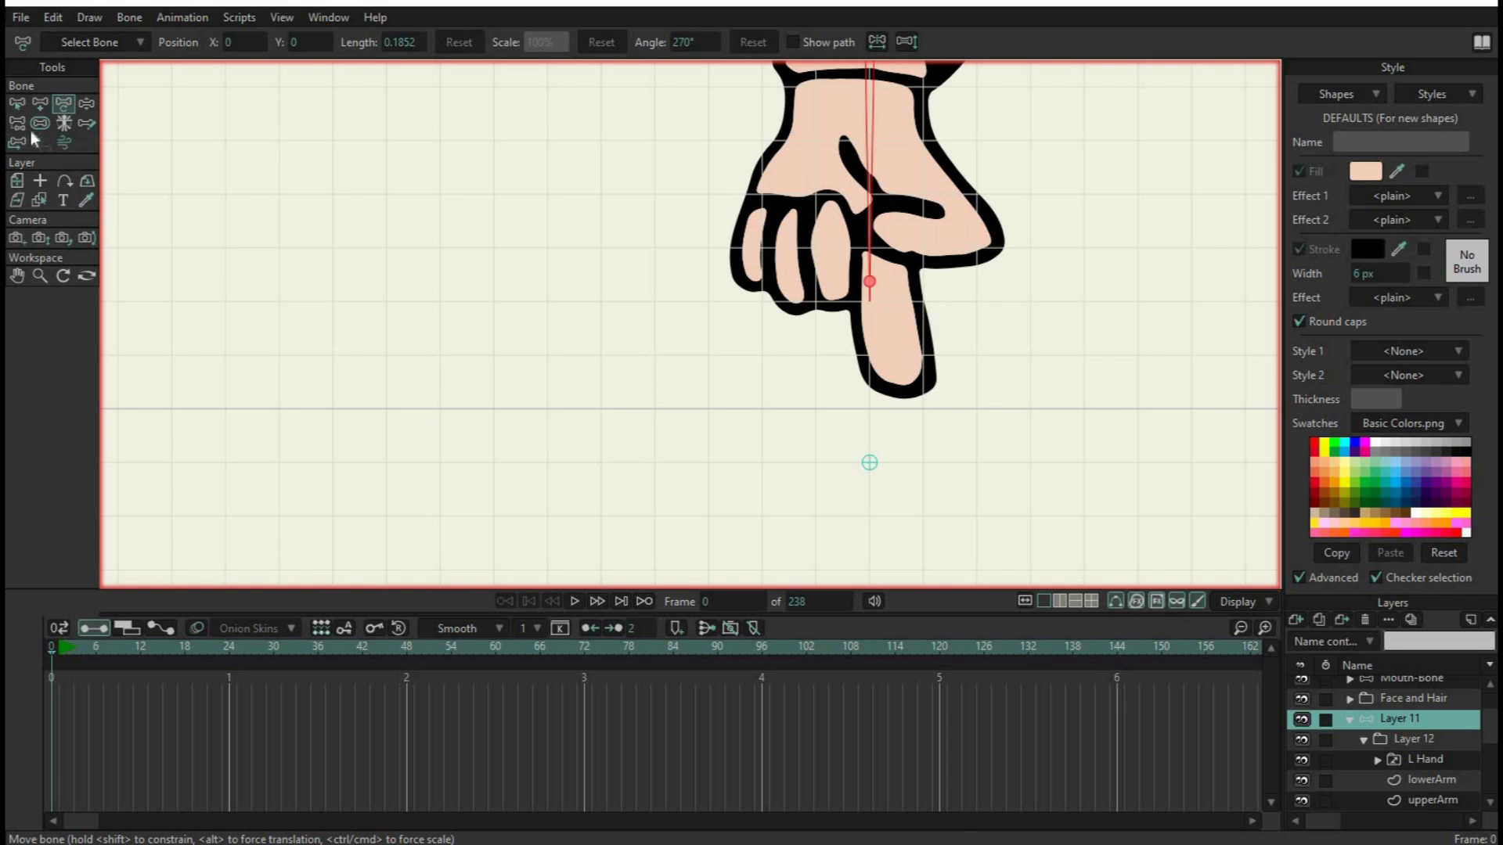
{"action": "left_click", "coordinate": [22, 104]}
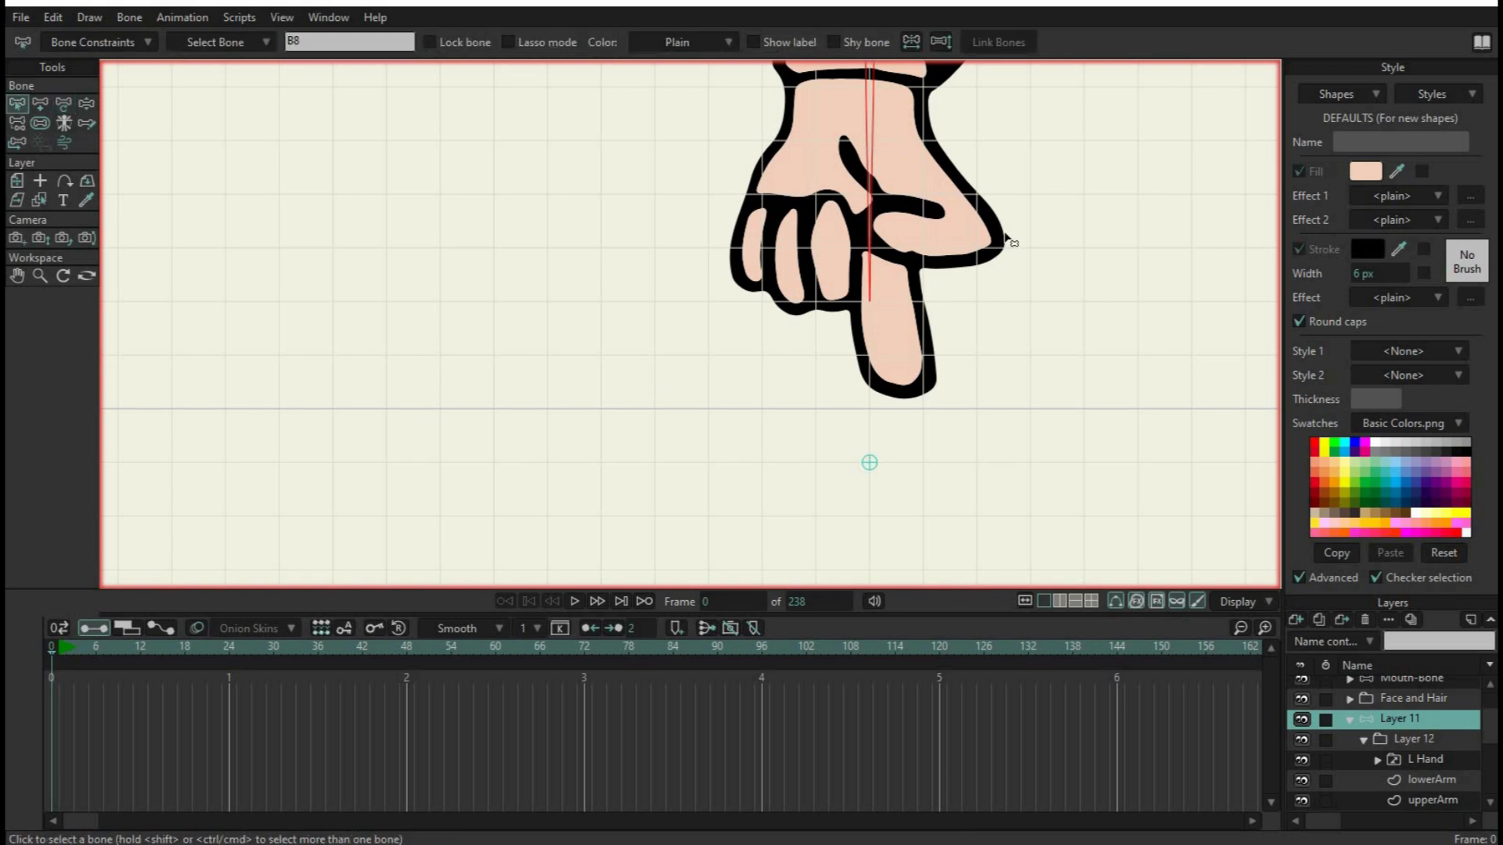
{"action": "scroll", "coordinate": [1010, 244], "scroll_direction": "down", "scroll_amount": 5}
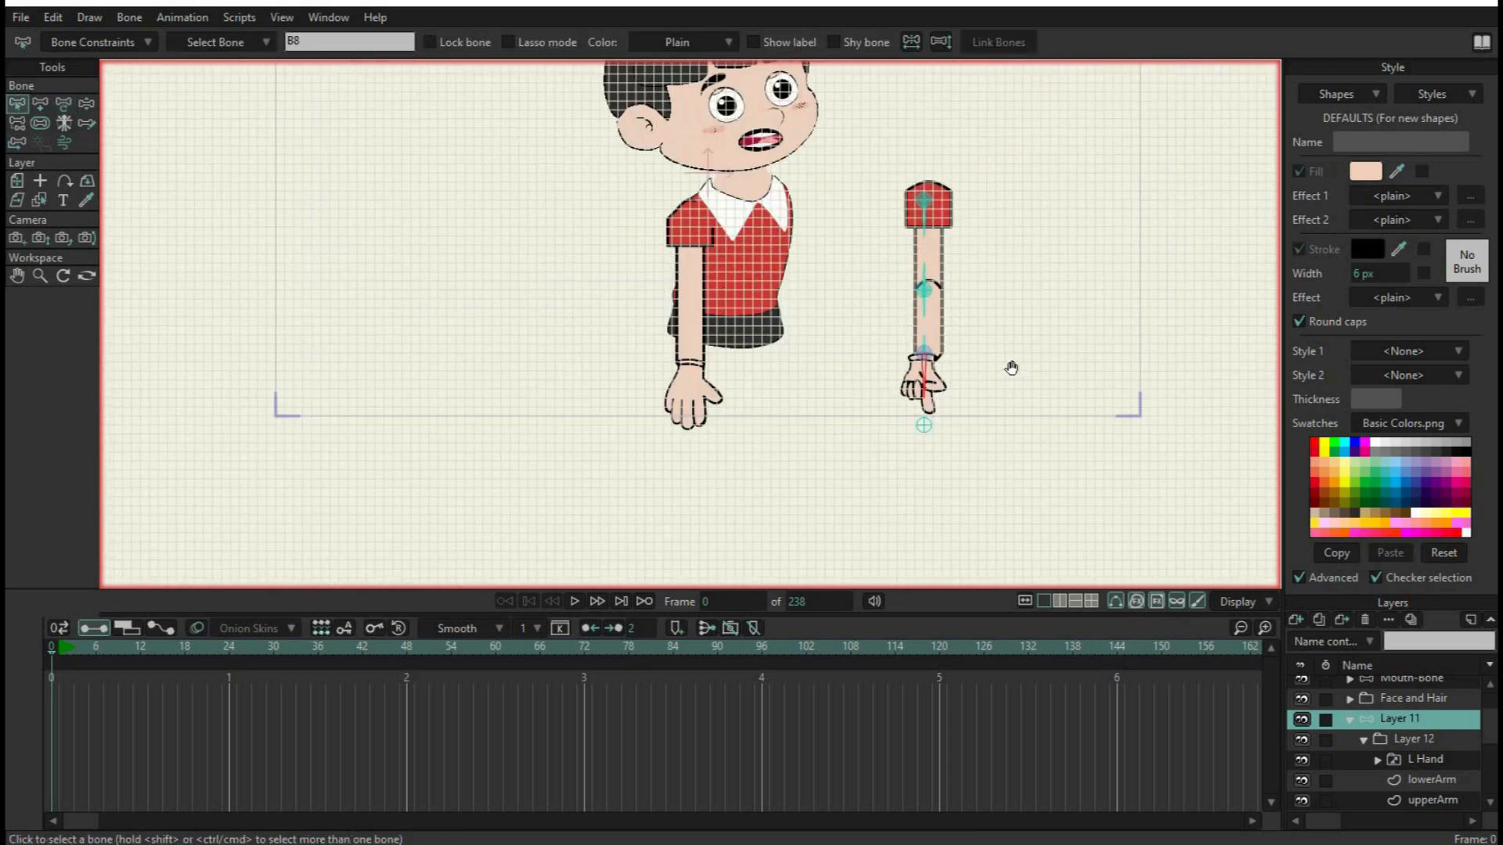
{"action": "scroll", "coordinate": [916, 479], "scroll_direction": "up", "scroll_amount": 5}
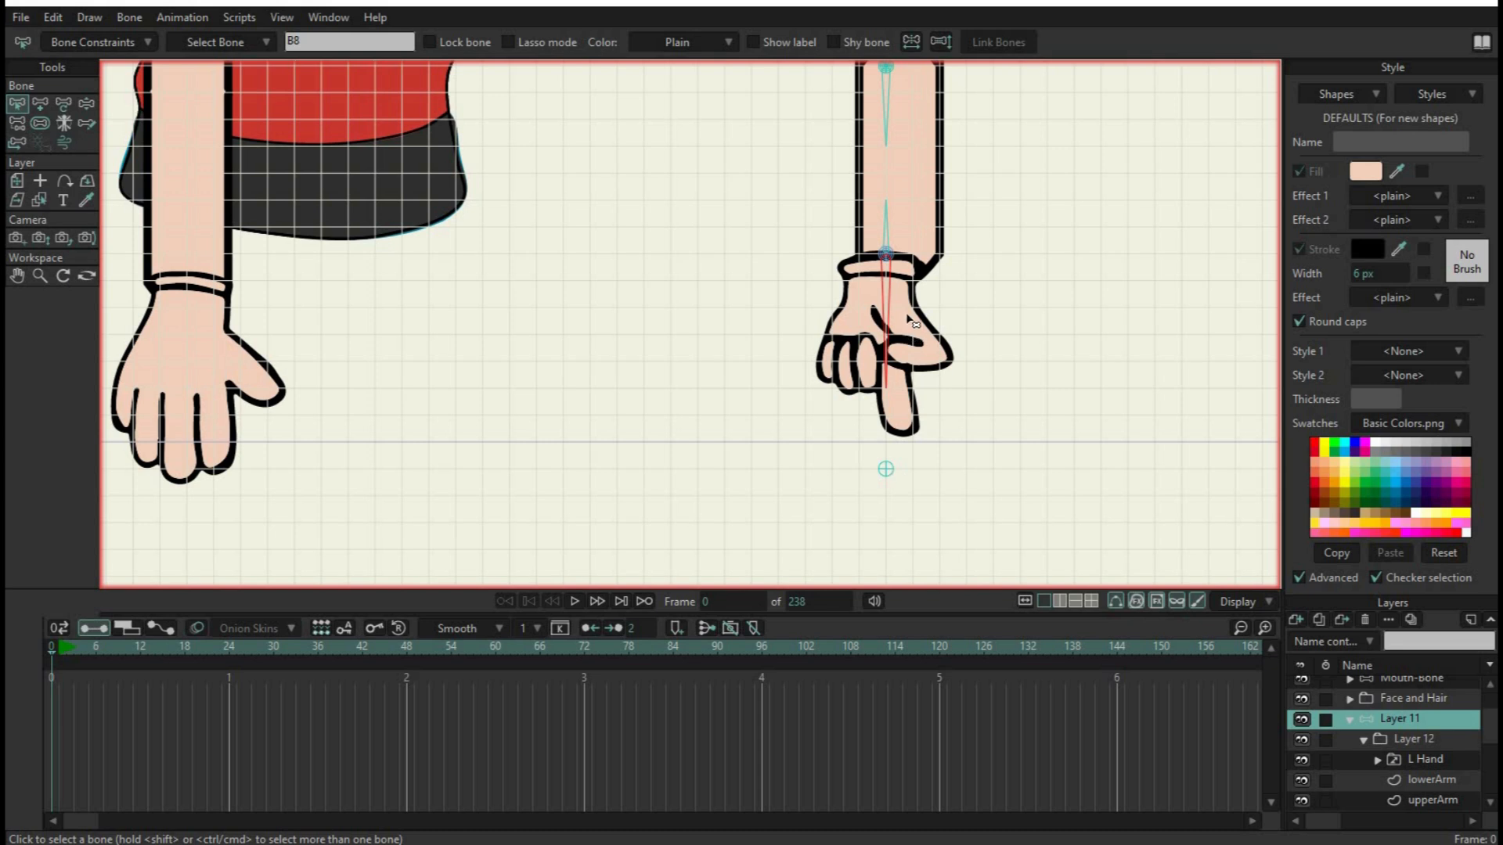
{"action": "left_click", "coordinate": [886, 469]}
{"action": "left_click", "coordinate": [892, 319]}
{"action": "left_click", "coordinate": [99, 43]}
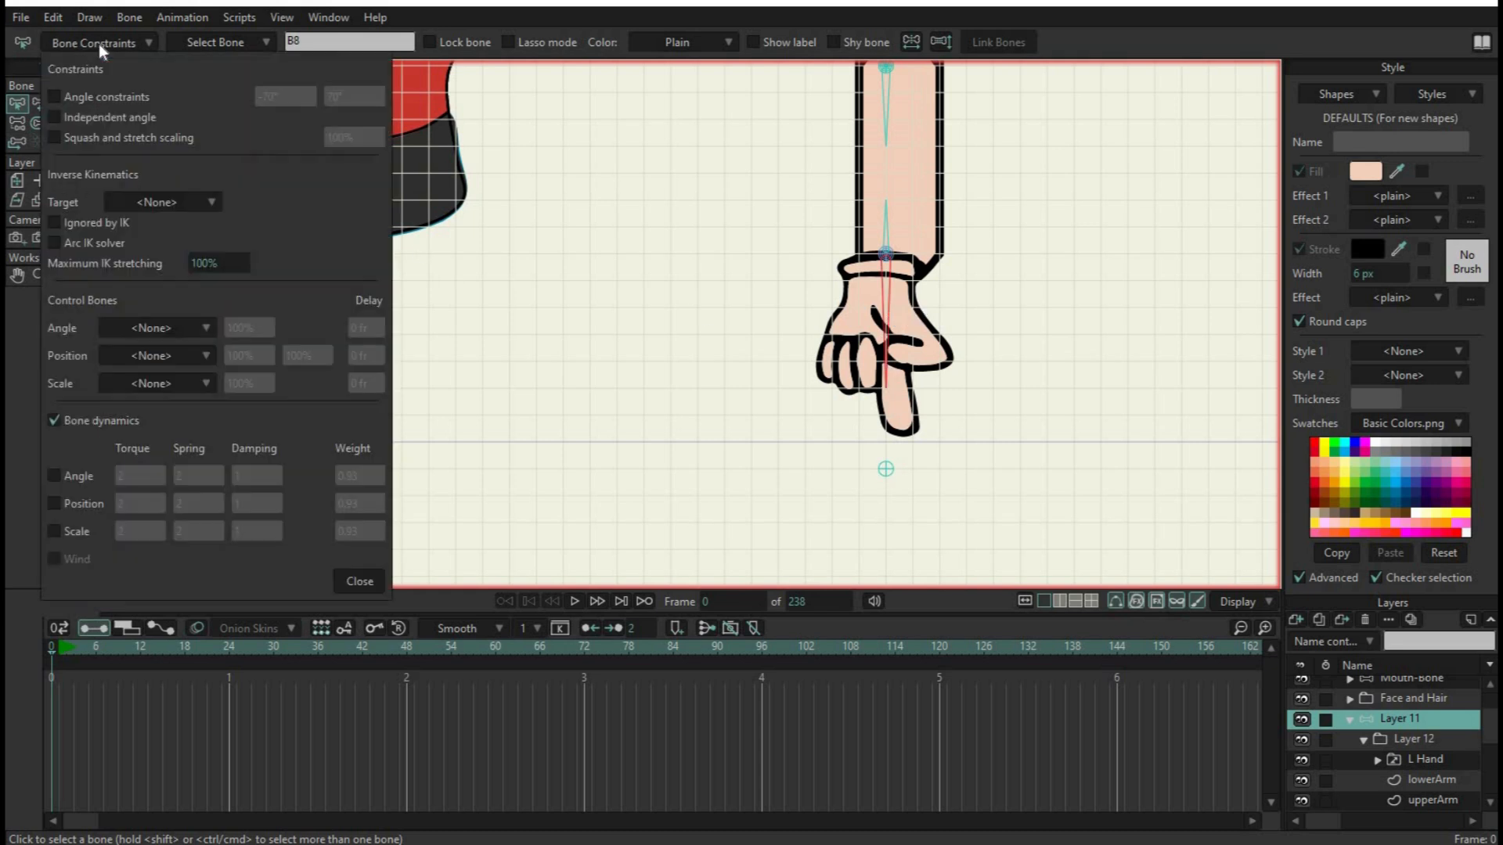
{"action": "left_click", "coordinate": [185, 204]}
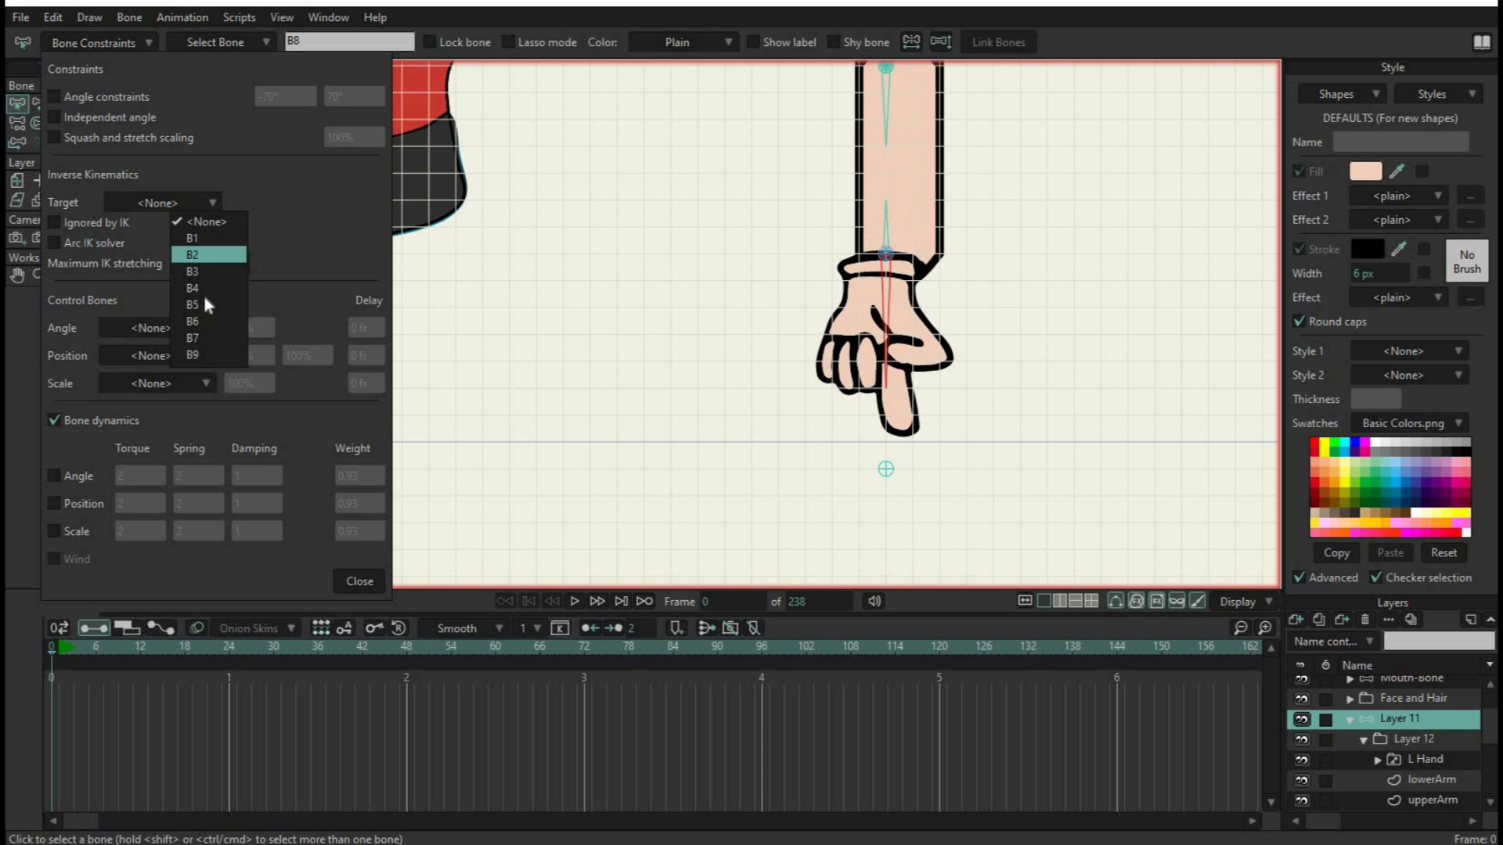
{"action": "left_click", "coordinate": [205, 355]}
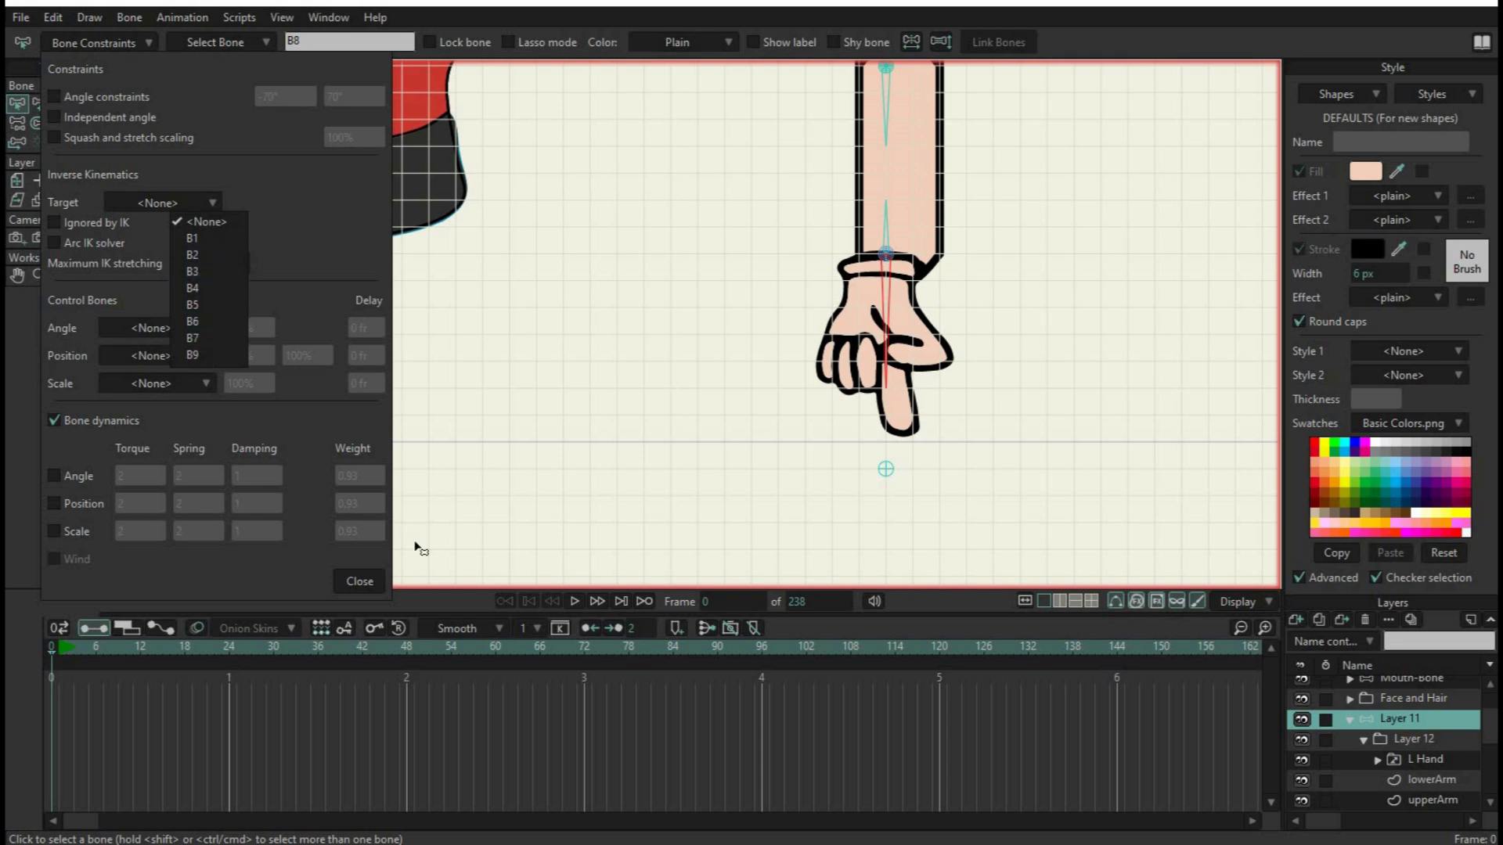
{"action": "left_click", "coordinate": [368, 583]}
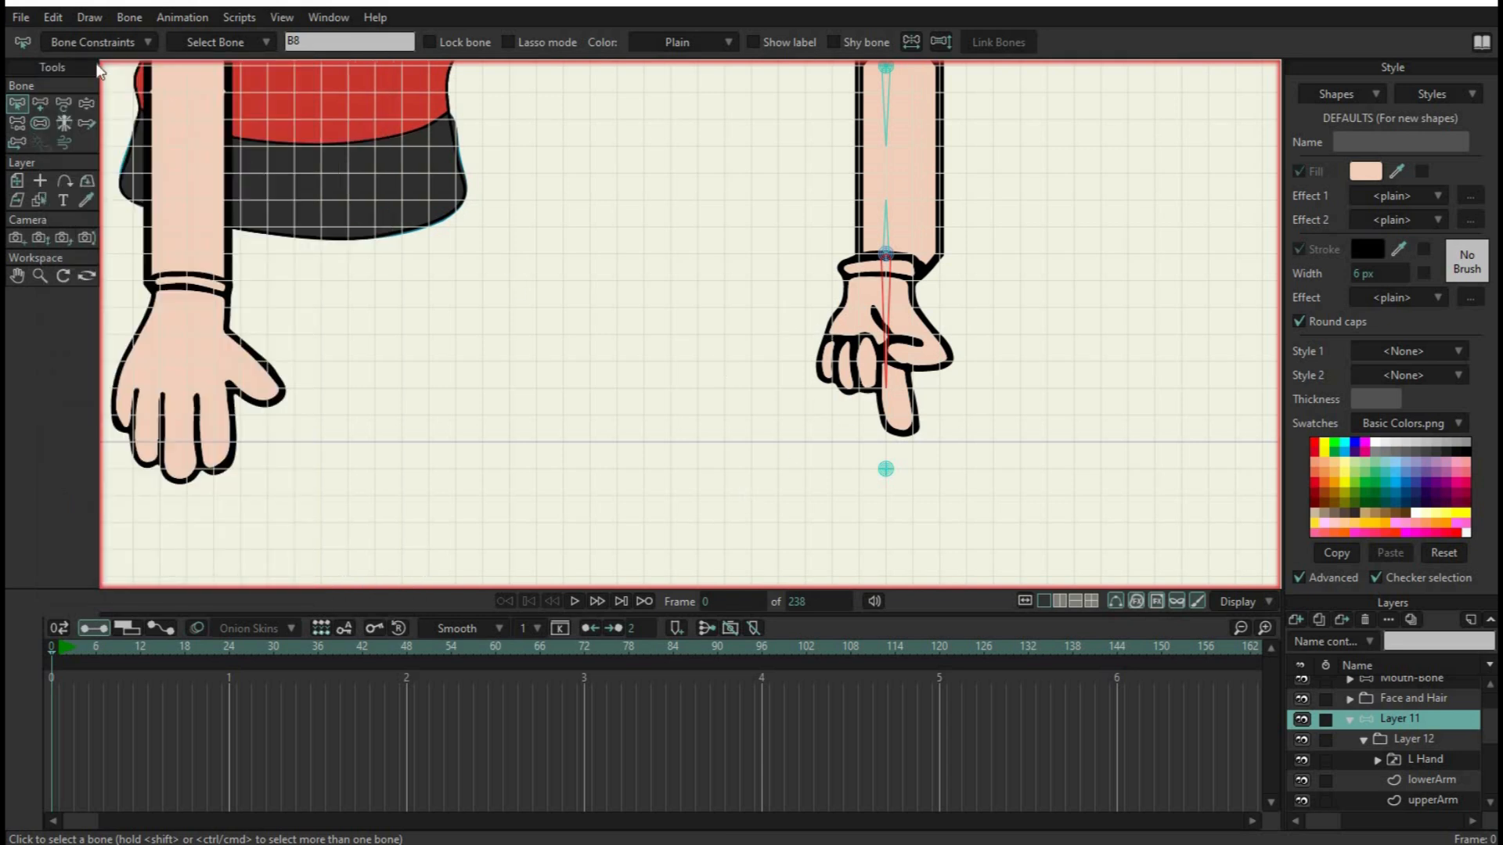
Save the project file
{"action": "left_click", "coordinate": [22, 17]}
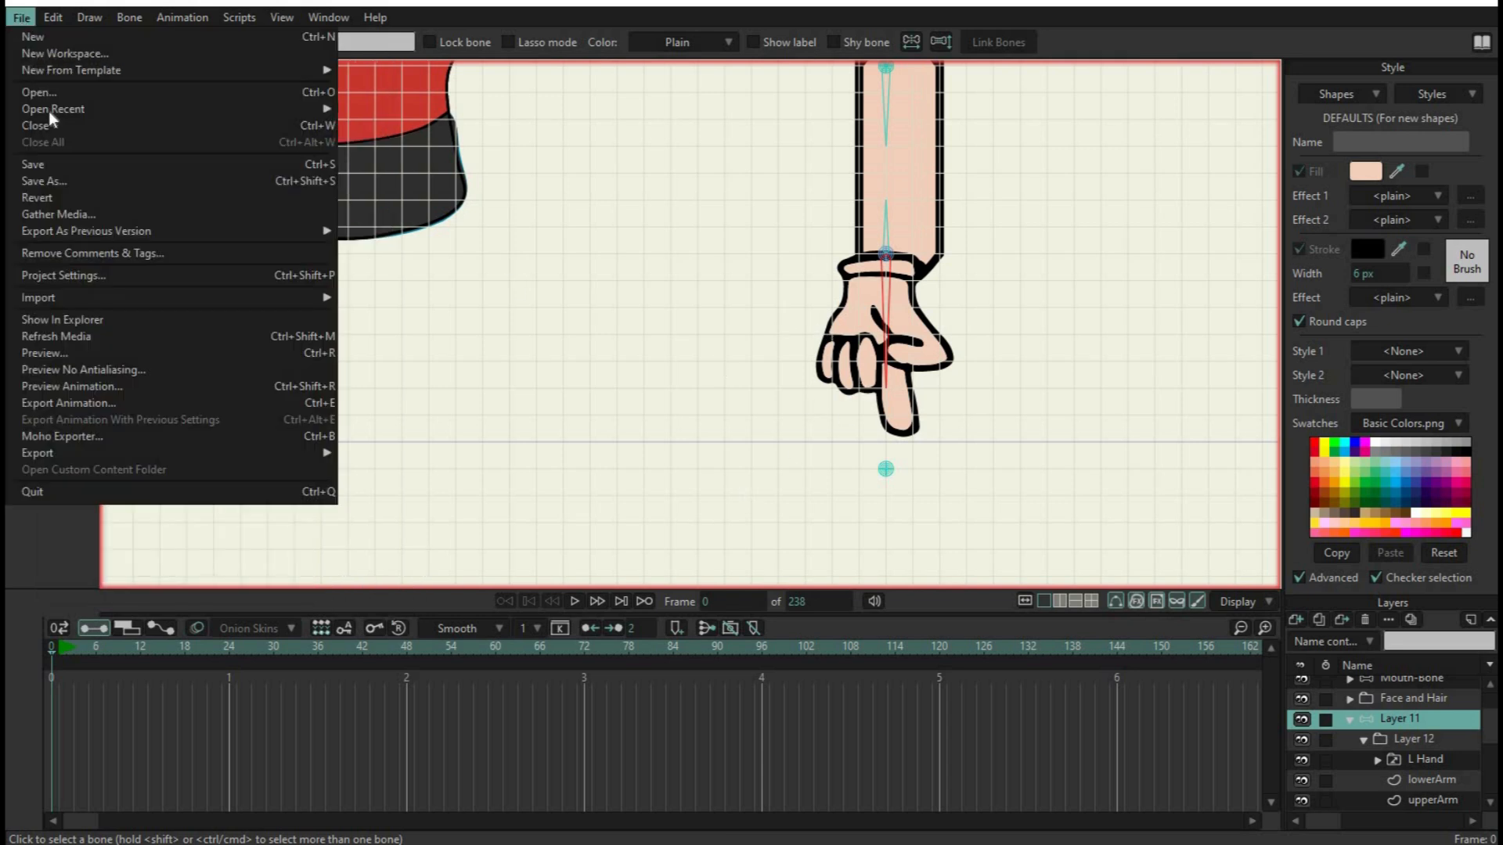
{"action": "left_click", "coordinate": [46, 165]}
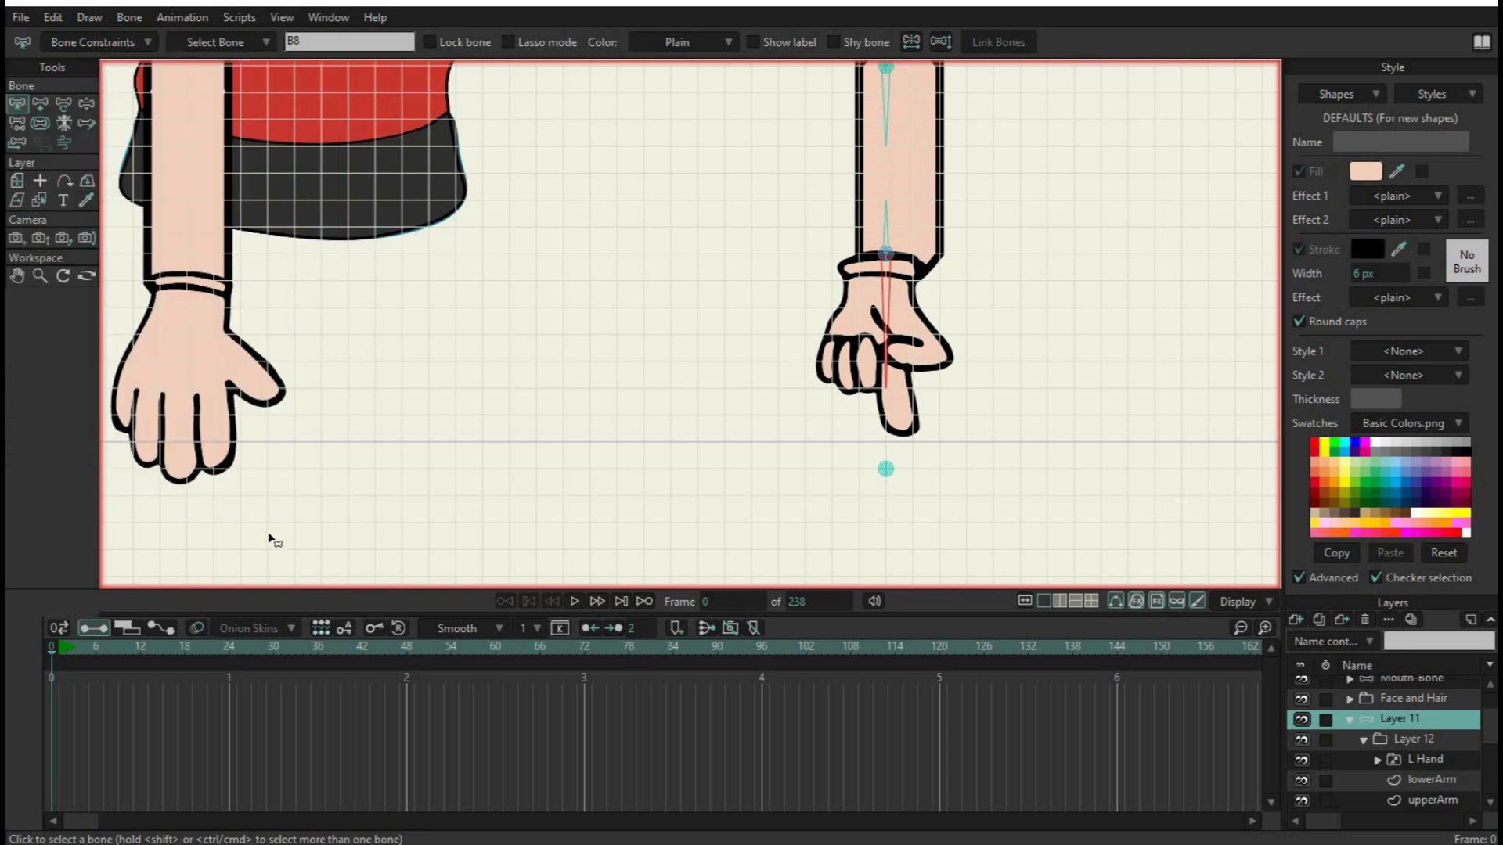
Test aiming the hand at frame 14 by moving the pin bone below the fingertip to different positions
{"action": "left_click", "coordinate": [158, 648]}
{"action": "left_click", "coordinate": [36, 106]}
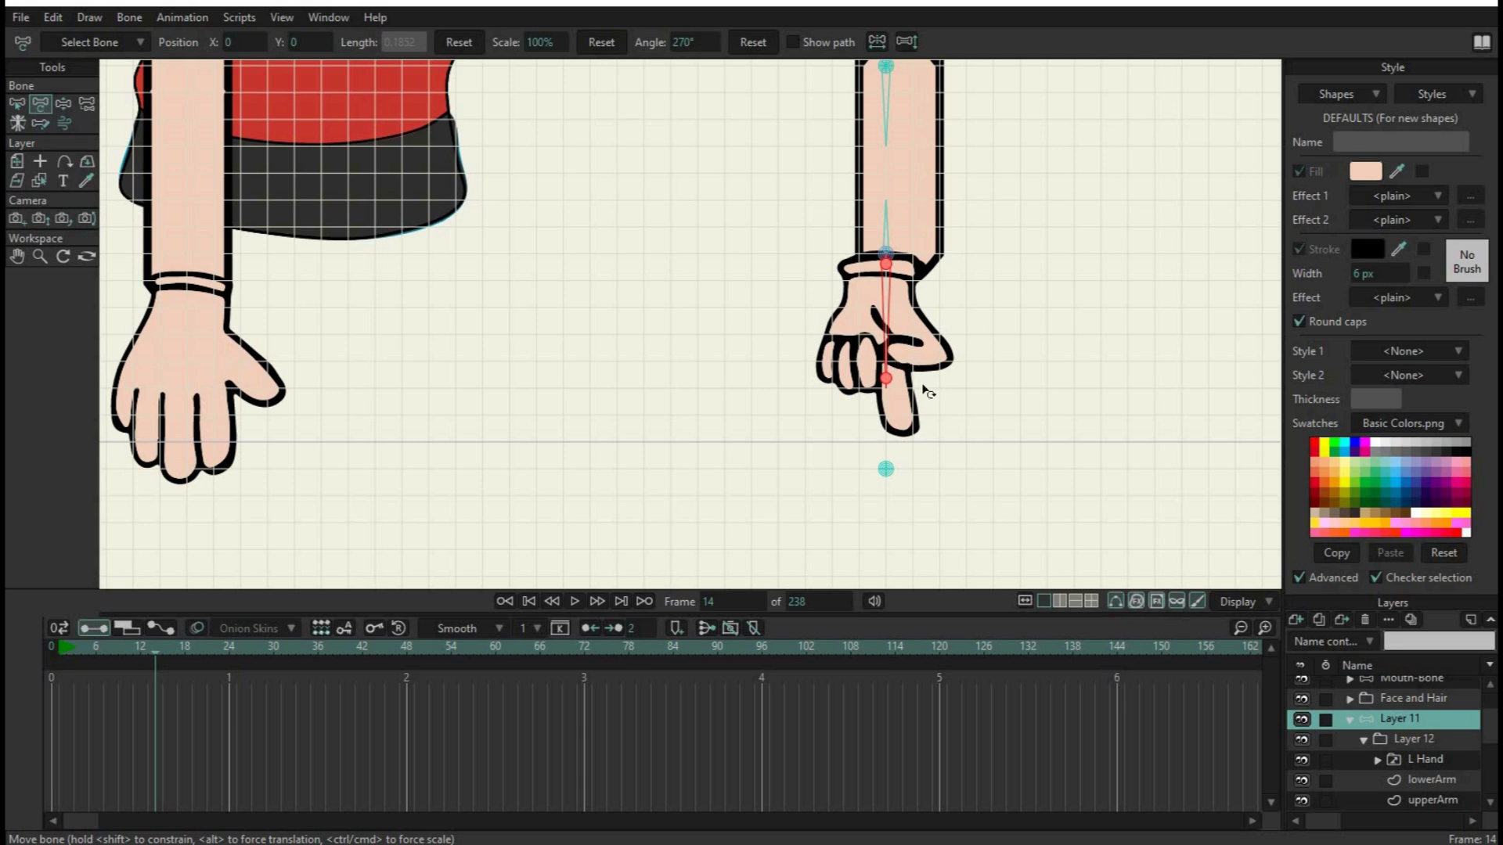
{"action": "left_click", "coordinate": [890, 499]}
{"action": "left_click_drag", "start_coordinate": [916, 477], "coordinate": [1084, 366]}
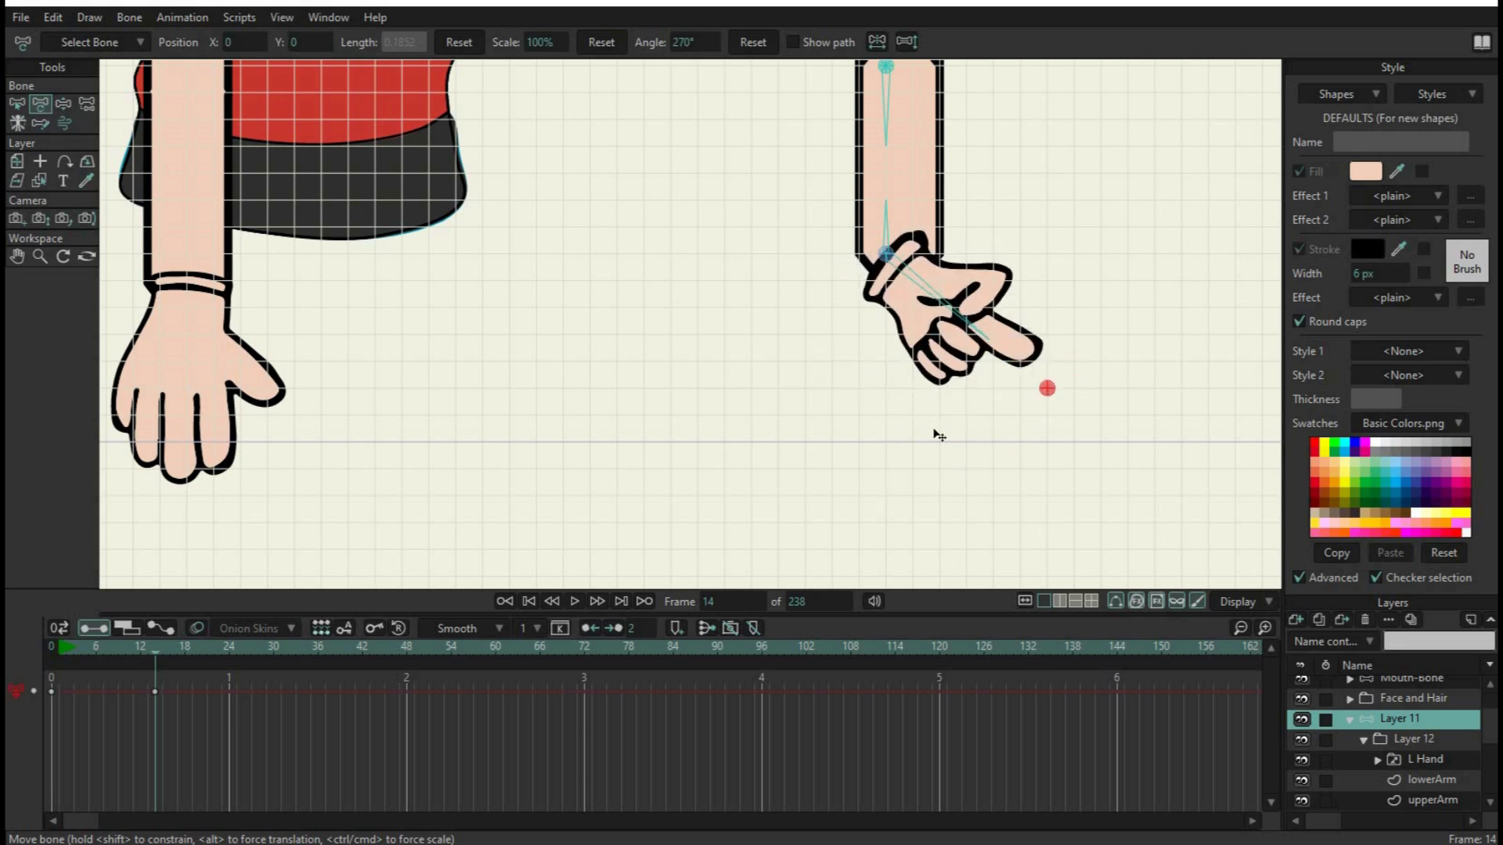
{"action": "left_click_drag", "start_coordinate": [939, 436], "coordinate": [978, 427]}
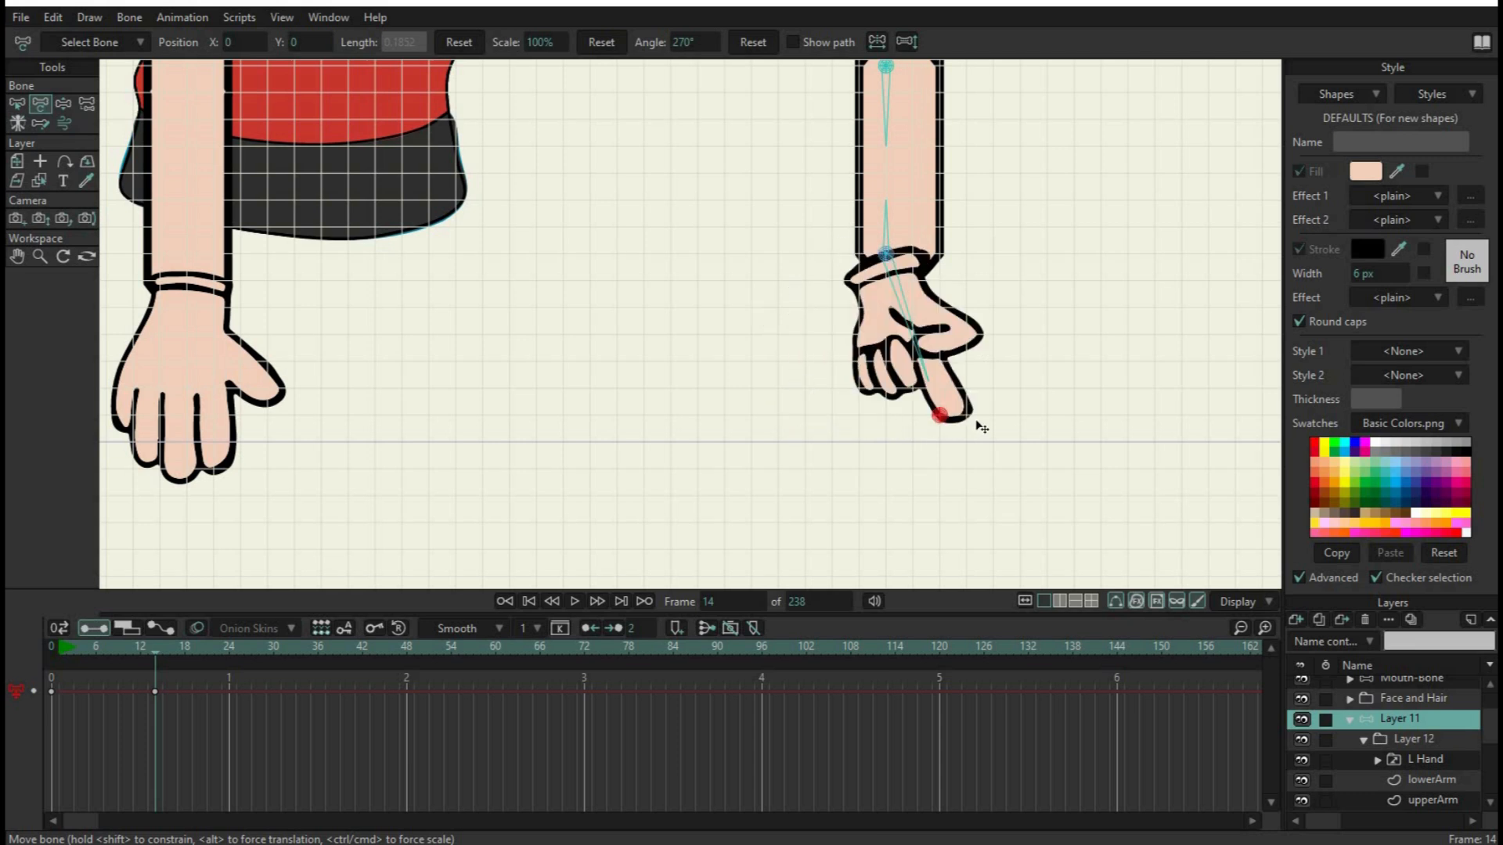
Turn off the grid on the canvas
{"action": "scroll", "coordinate": [1030, 269], "scroll_direction": "down", "scroll_amount": 5}
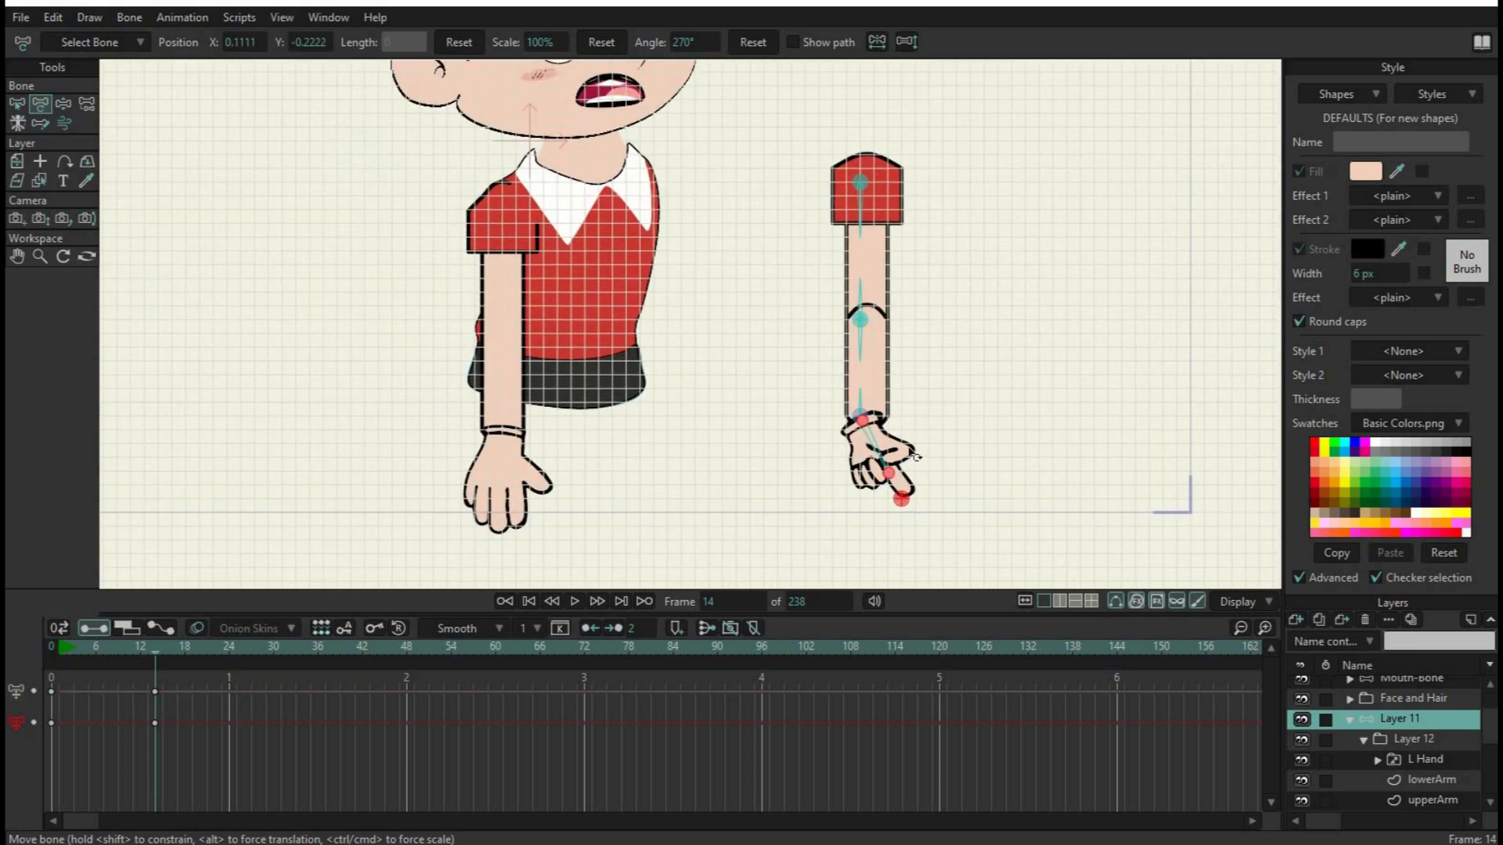
{"action": "left_click", "coordinate": [288, 16]}
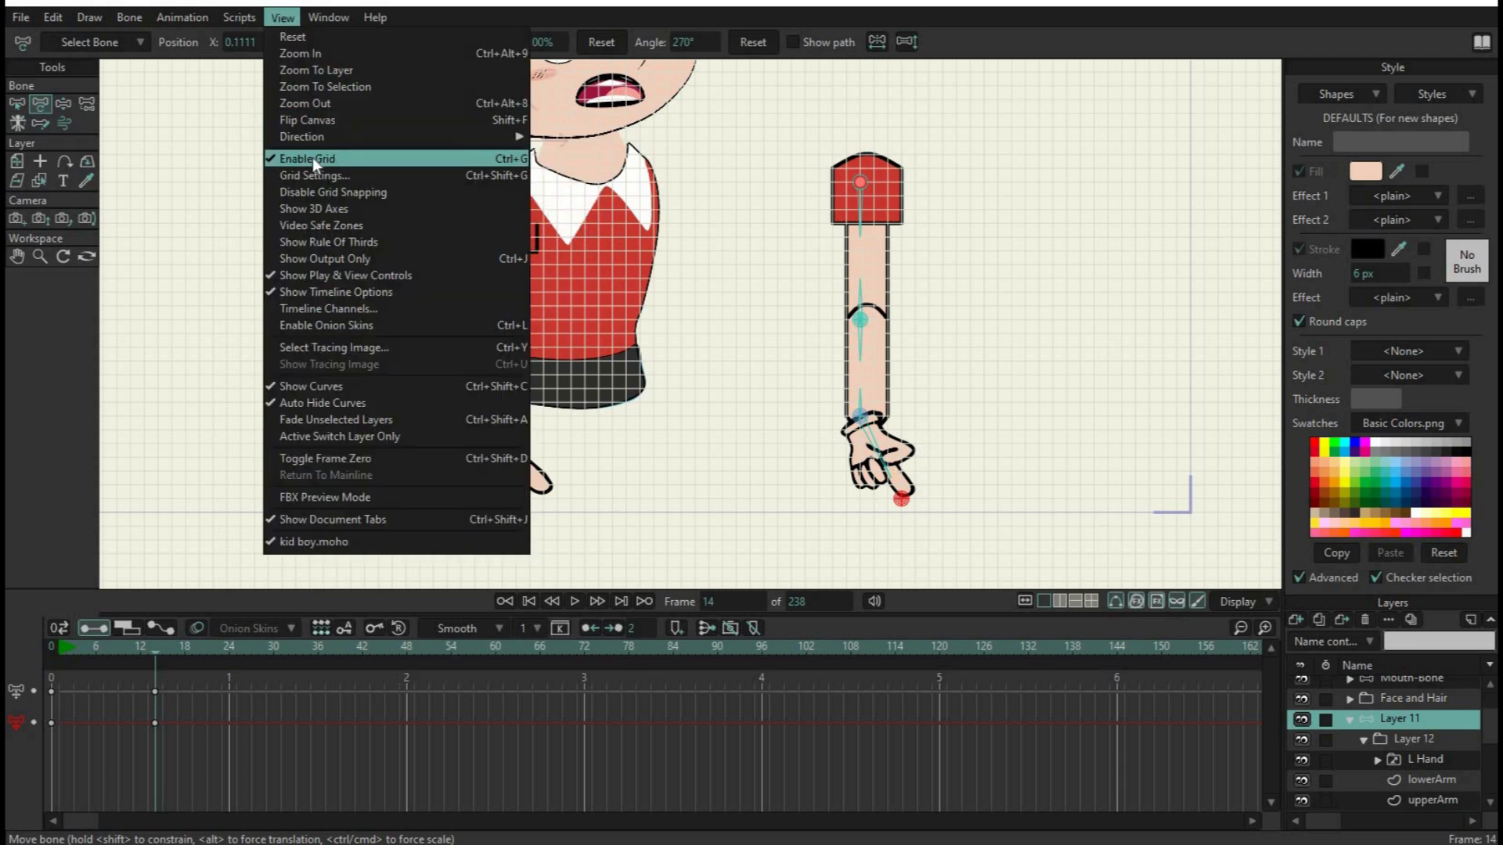
{"action": "left_click", "coordinate": [313, 157]}
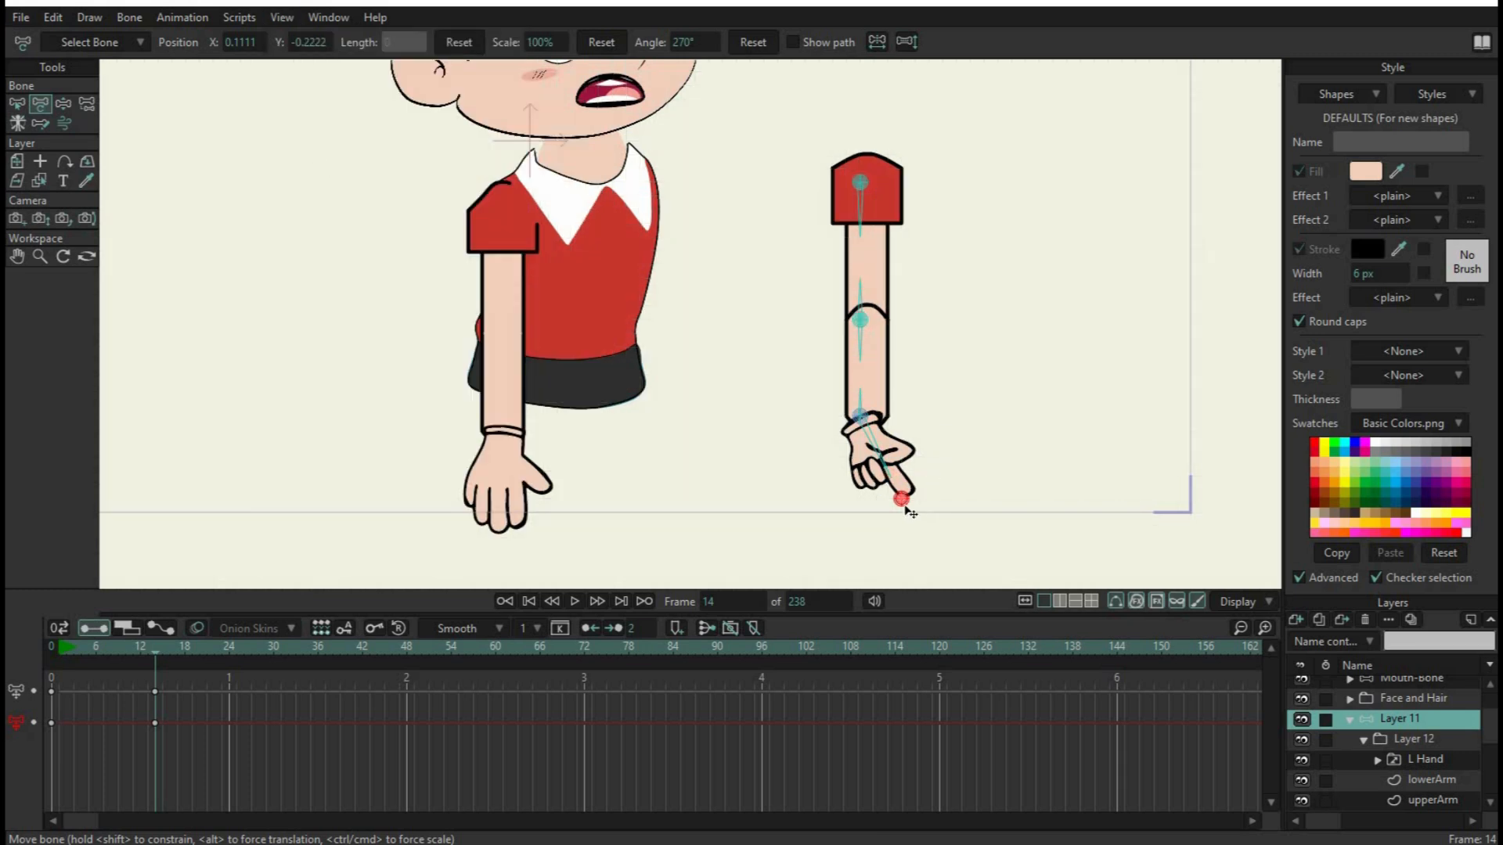
Test posing the arm at frame 14 by moving the elbow, wrist and fingertip pin bones to bend the elbow and point the hand sideways
{"action": "mouse_move", "coordinate": [910, 512]}
{"action": "left_mouse_down"}
{"action": "mouse_move", "coordinate": [939, 486]}
{"action": "mouse_move", "coordinate": [812, 510]}
{"action": "mouse_move", "coordinate": [935, 479]}
{"action": "mouse_move", "coordinate": [875, 501]}
{"action": "mouse_move", "coordinate": [899, 490]}
{"action": "left_mouse_up"}
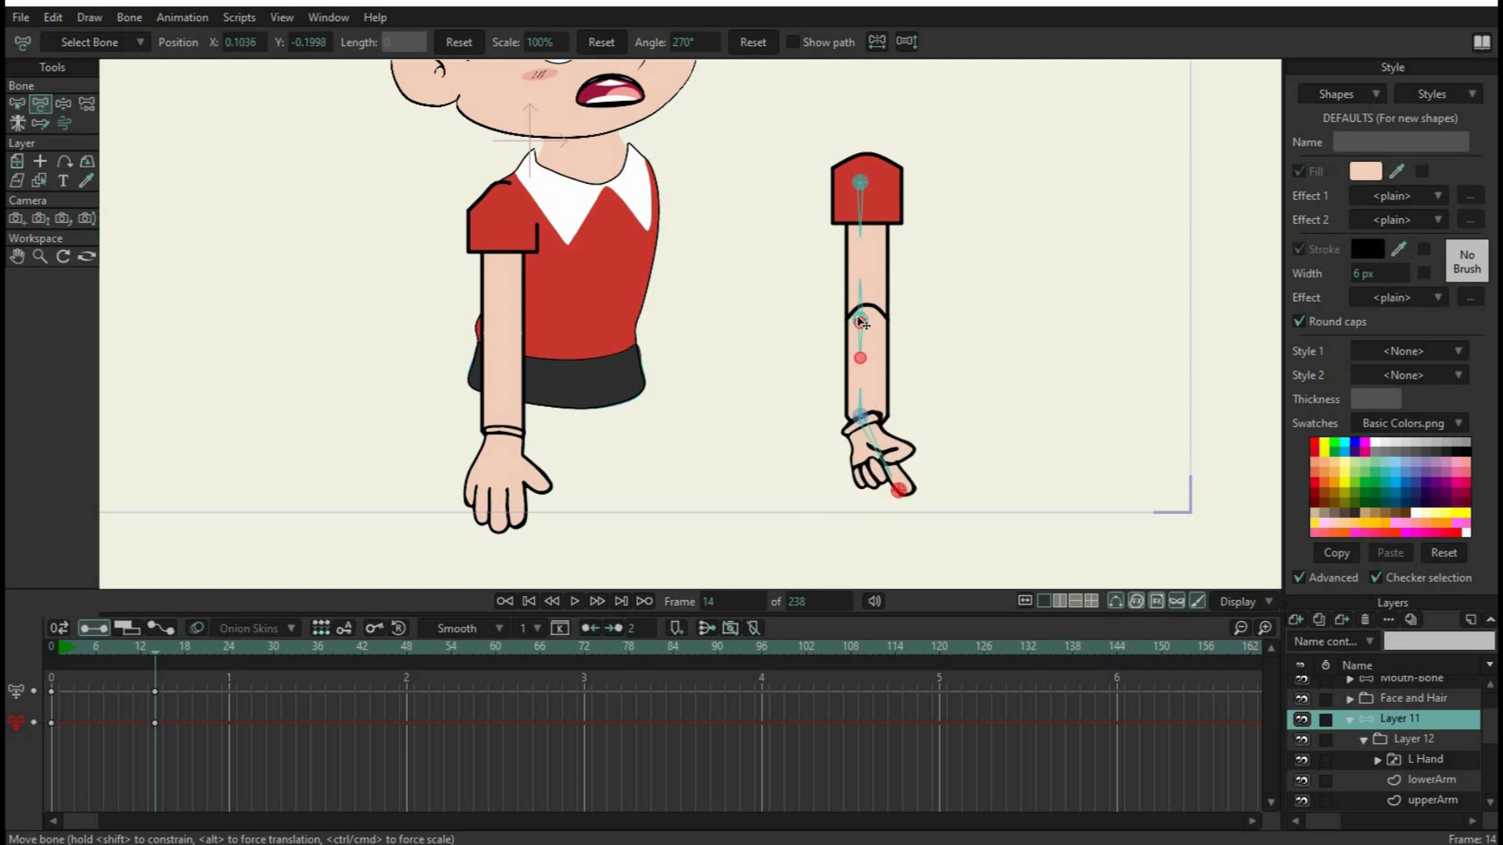
{"action": "left_click_drag", "start_coordinate": [871, 322], "coordinate": [801, 309]}
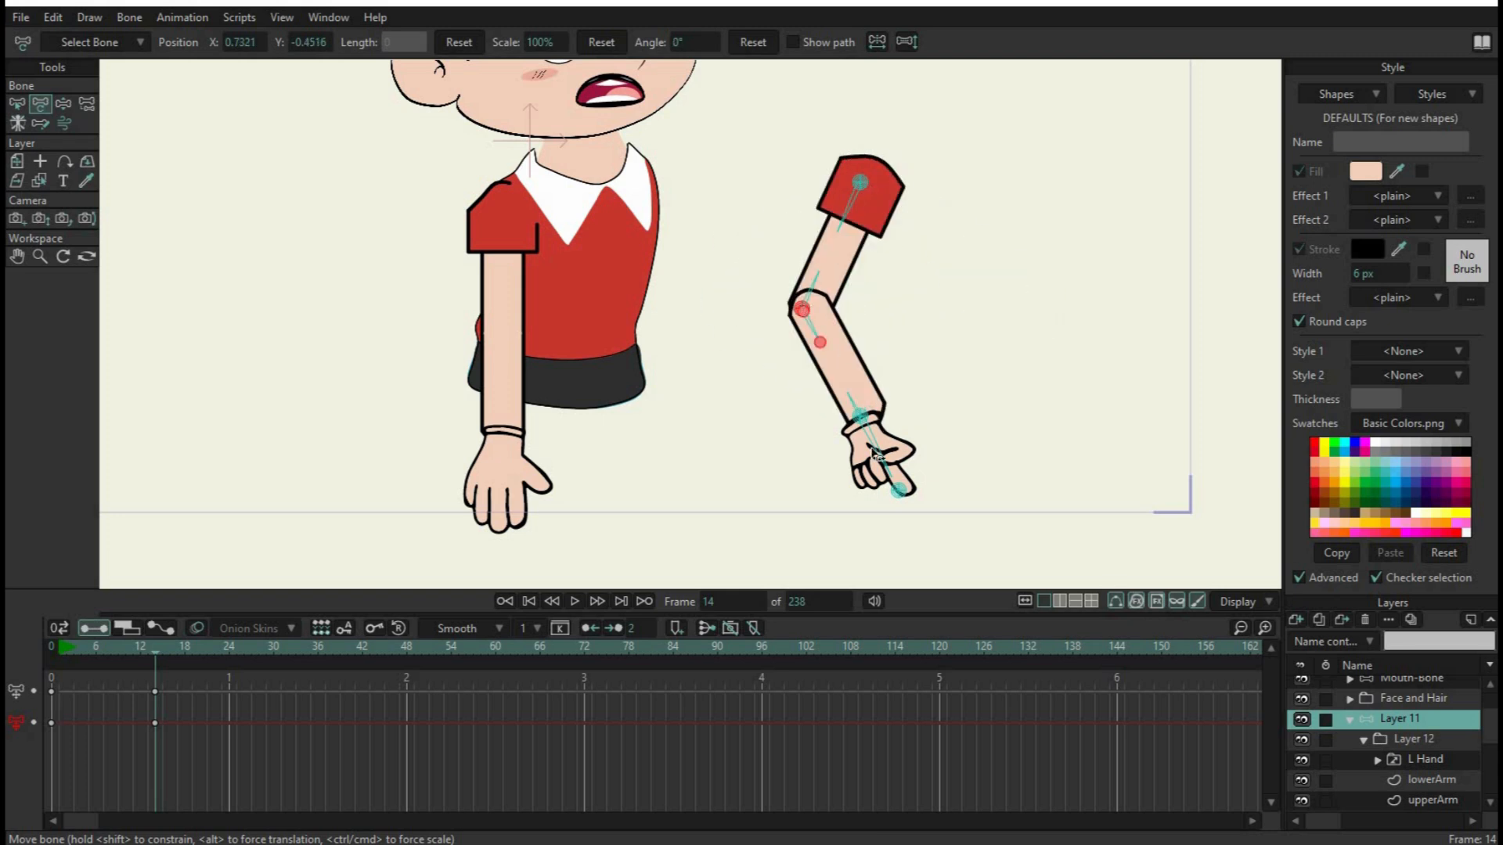
{"action": "left_click_drag", "start_coordinate": [875, 419], "coordinate": [971, 402]}
{"action": "left_click", "coordinate": [966, 431]}
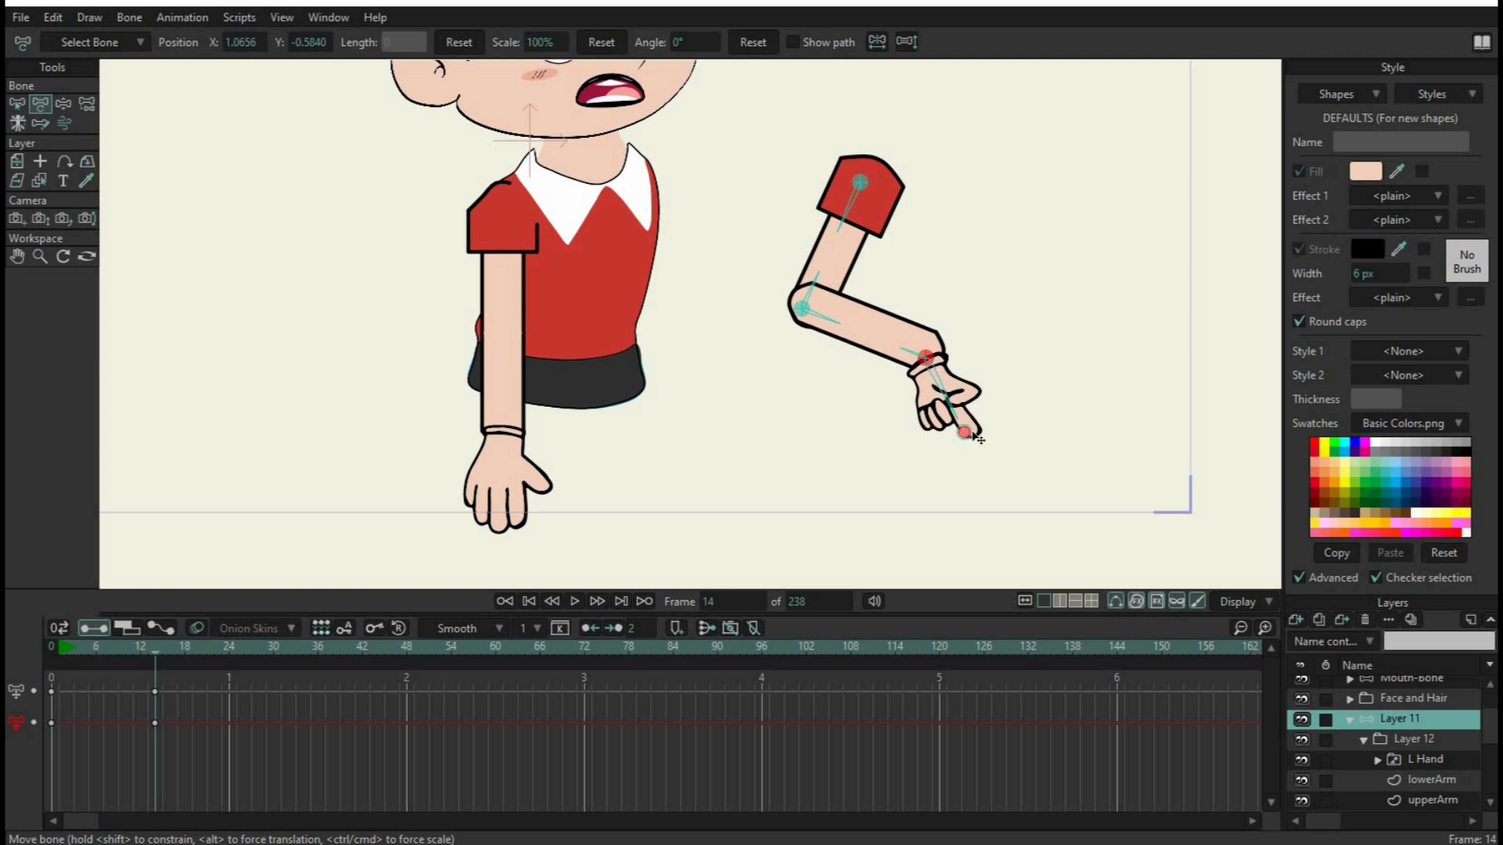
{"action": "left_click_drag", "start_coordinate": [973, 437], "coordinate": [999, 378]}
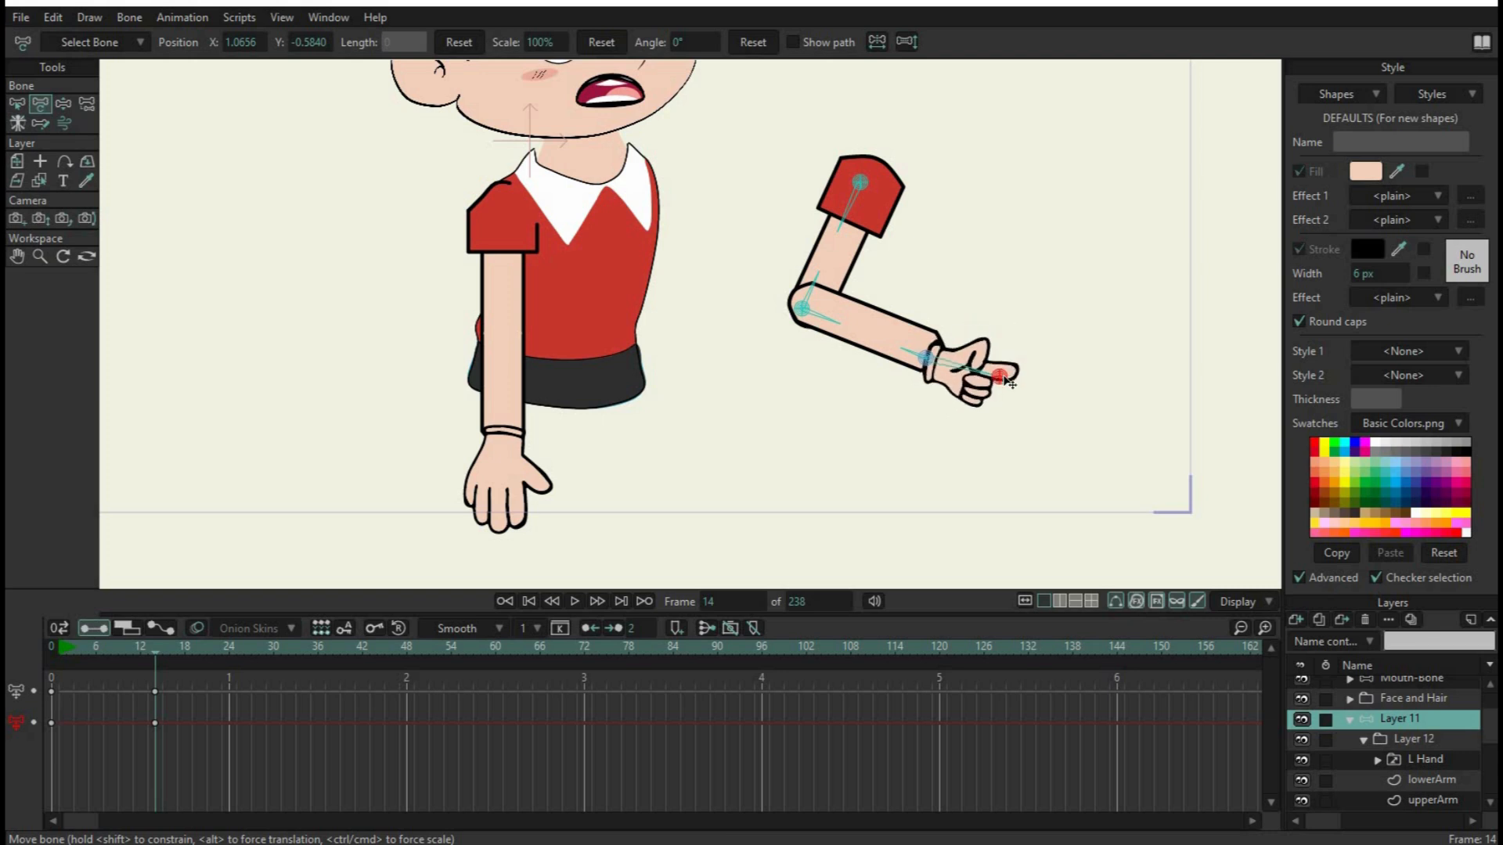
Preview the hand2, hand4 and hand3 drawings in the L Hand switch group, and return to Layer 11
{"action": "scroll", "coordinate": [1393, 726], "scroll_direction": "down", "scroll_amount": 2}
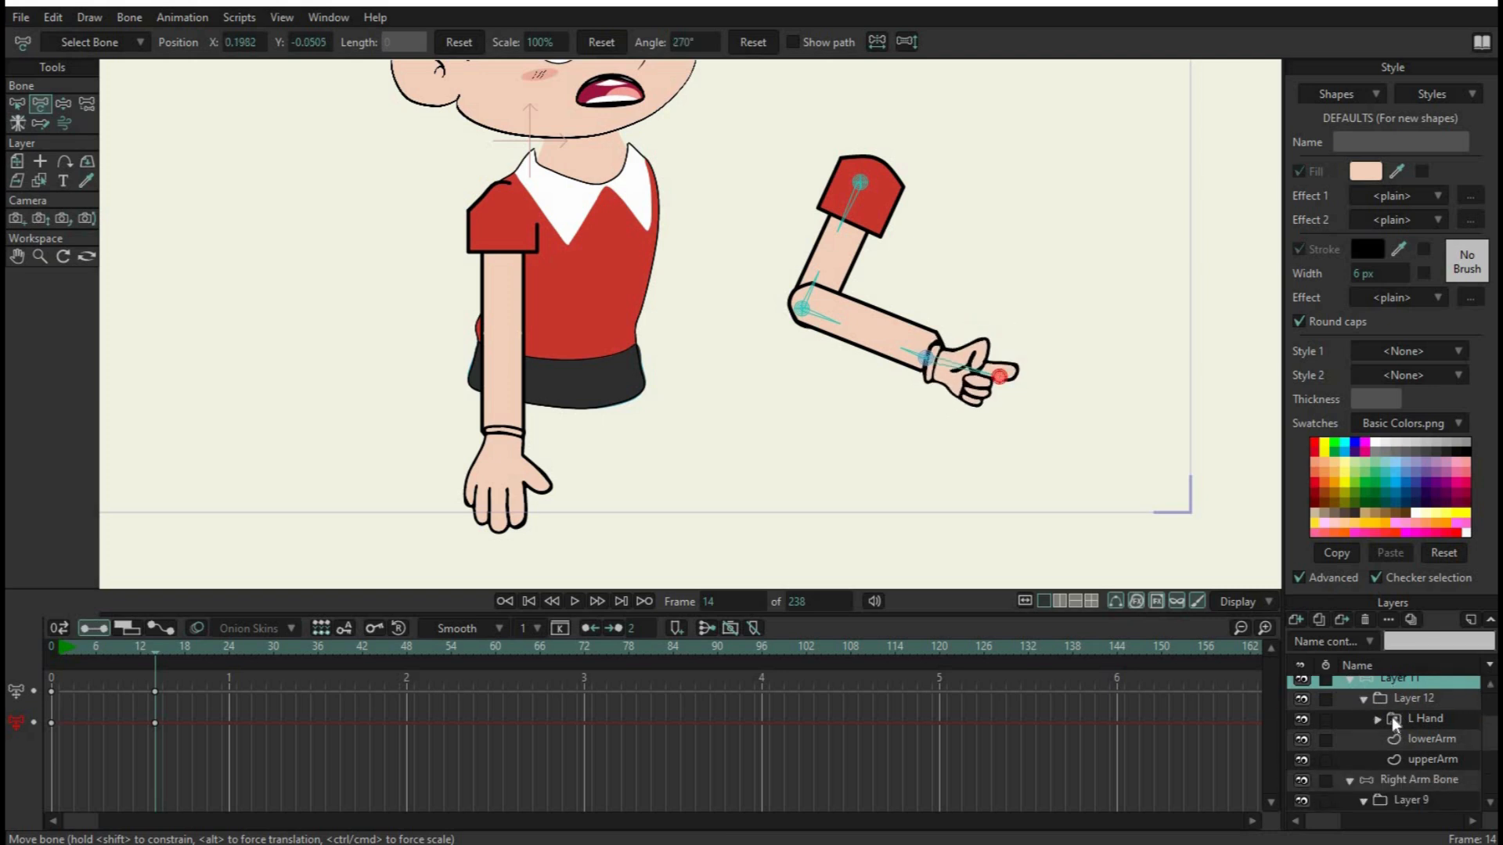
{"action": "left_click", "coordinate": [1378, 719]}
{"action": "scroll", "coordinate": [1426, 751], "scroll_direction": "down", "scroll_amount": 1}
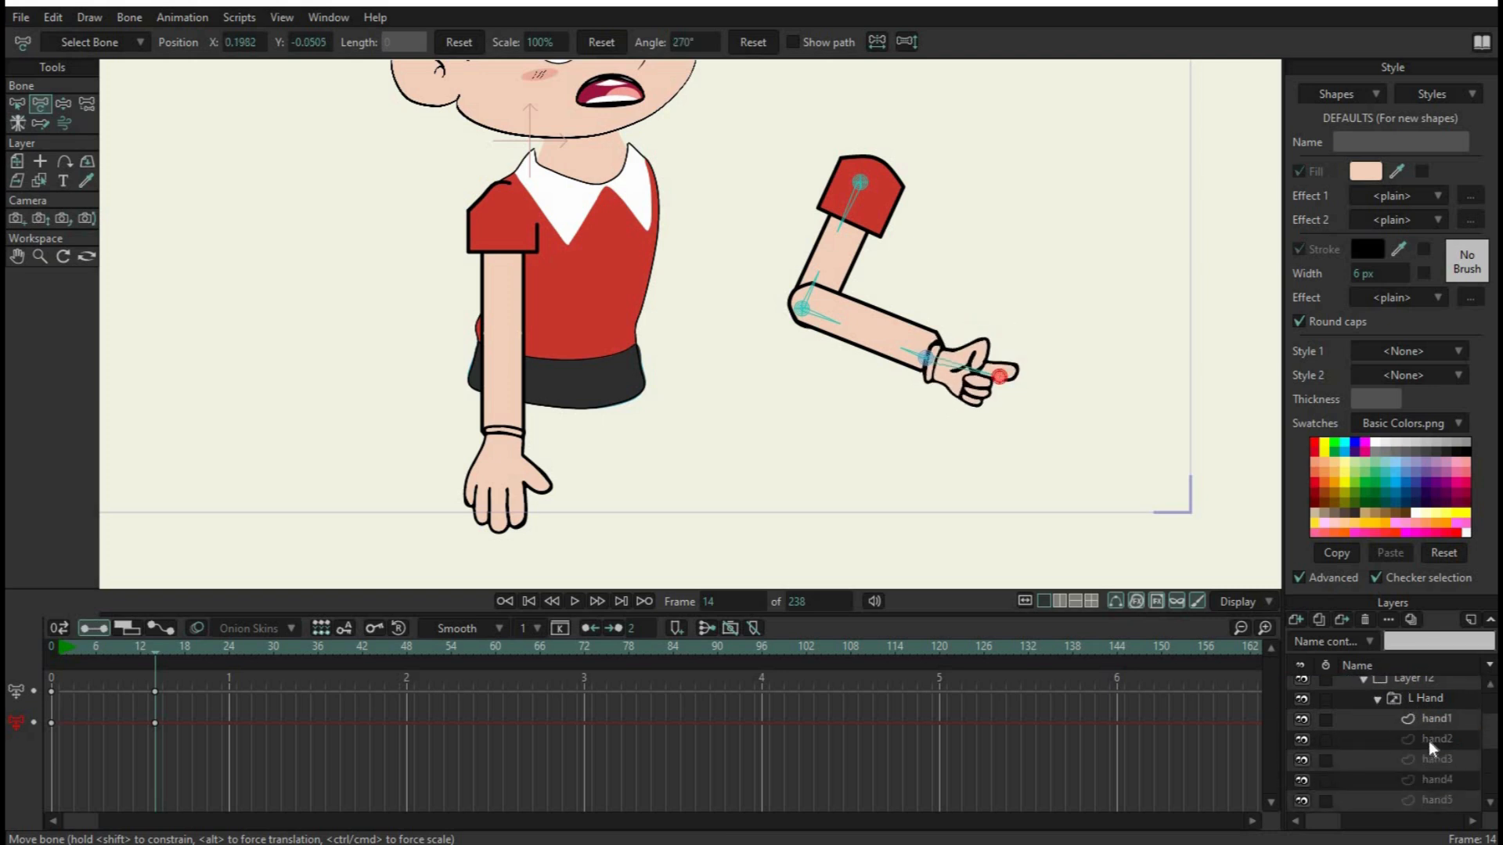
{"action": "left_click", "coordinate": [1430, 740]}
{"action": "left_click", "coordinate": [1434, 778]}
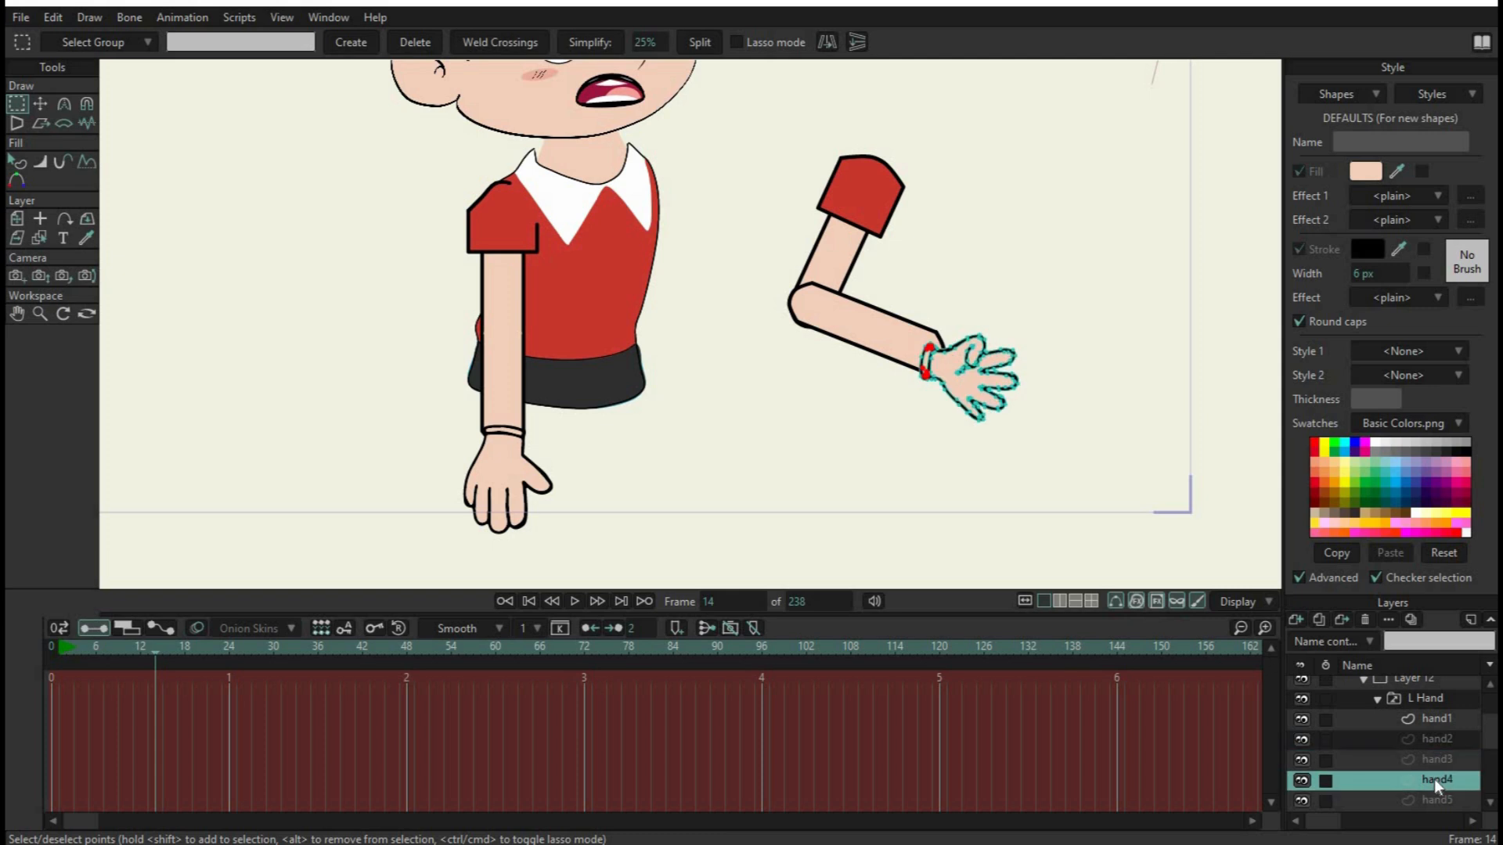
{"action": "left_click", "coordinate": [1436, 760]}
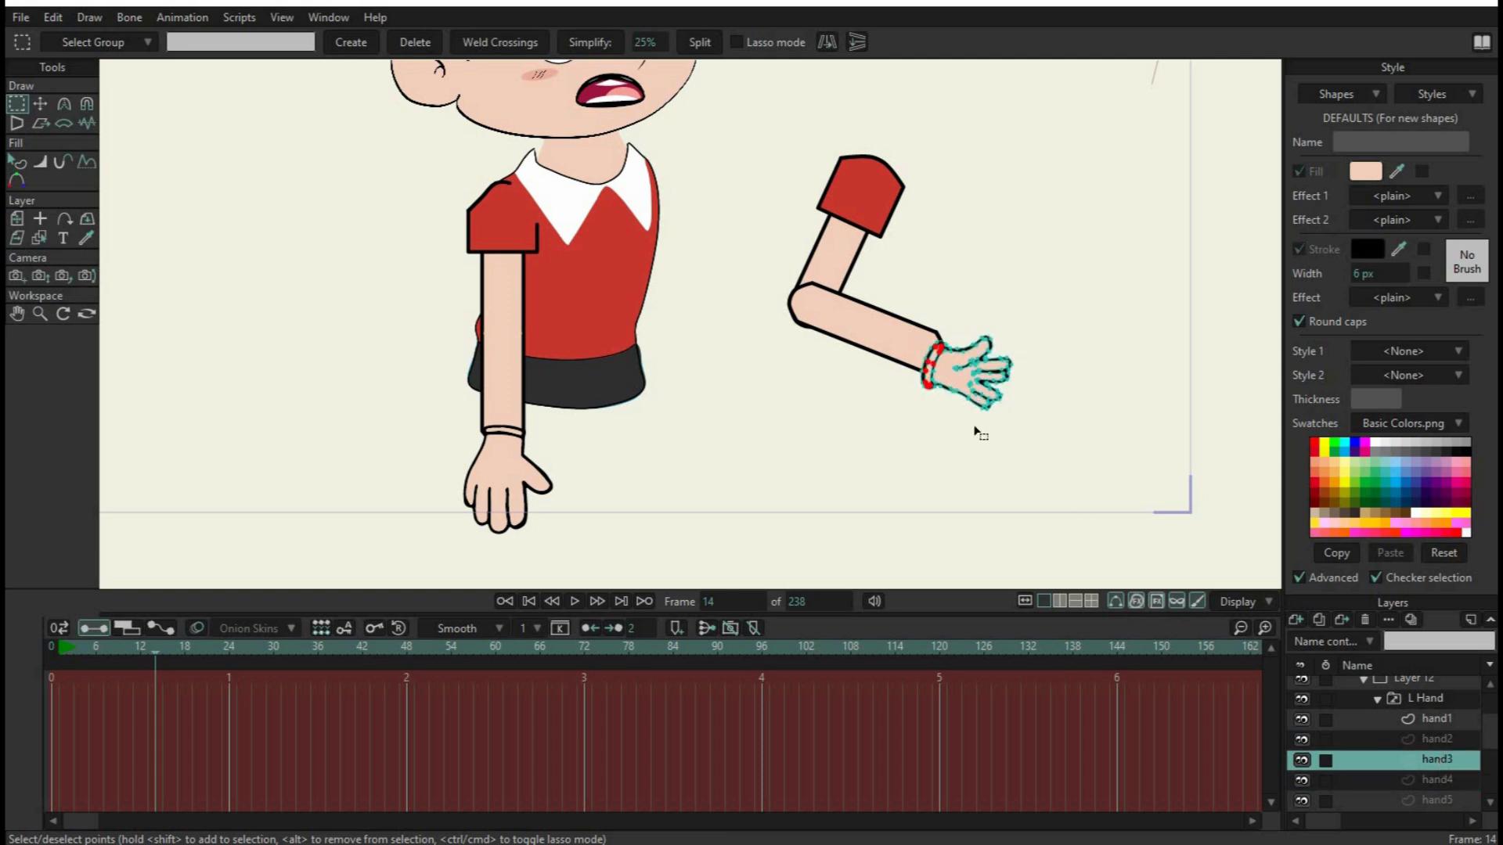
{"action": "left_click", "coordinate": [1420, 698]}
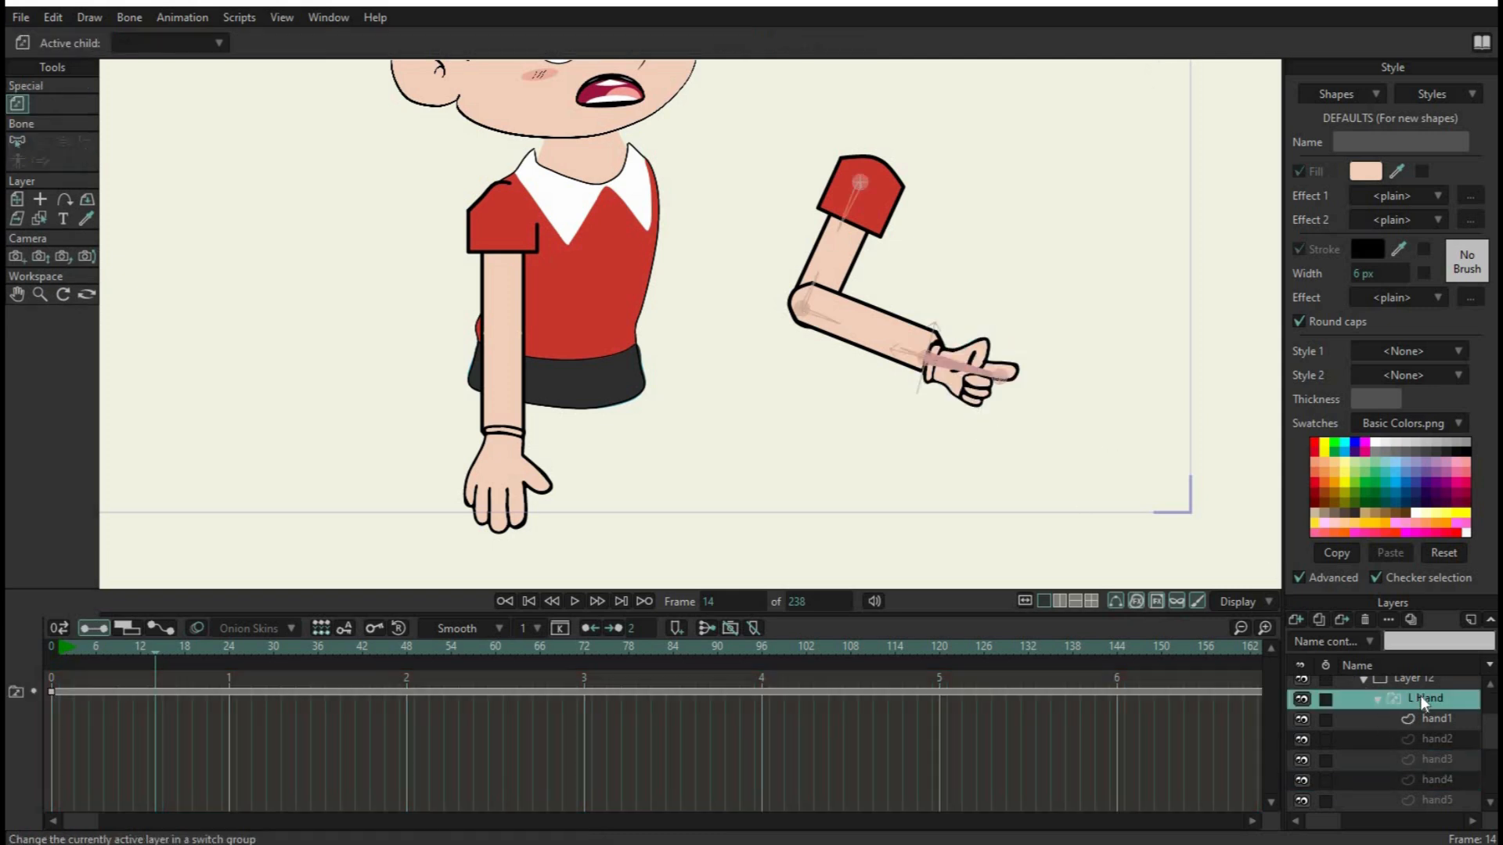
{"action": "scroll", "coordinate": [1411, 703], "scroll_direction": "up", "scroll_amount": 1}
{"action": "left_click", "coordinate": [1416, 698]}
{"action": "scroll", "coordinate": [1414, 703], "scroll_direction": "up", "scroll_amount": 1}
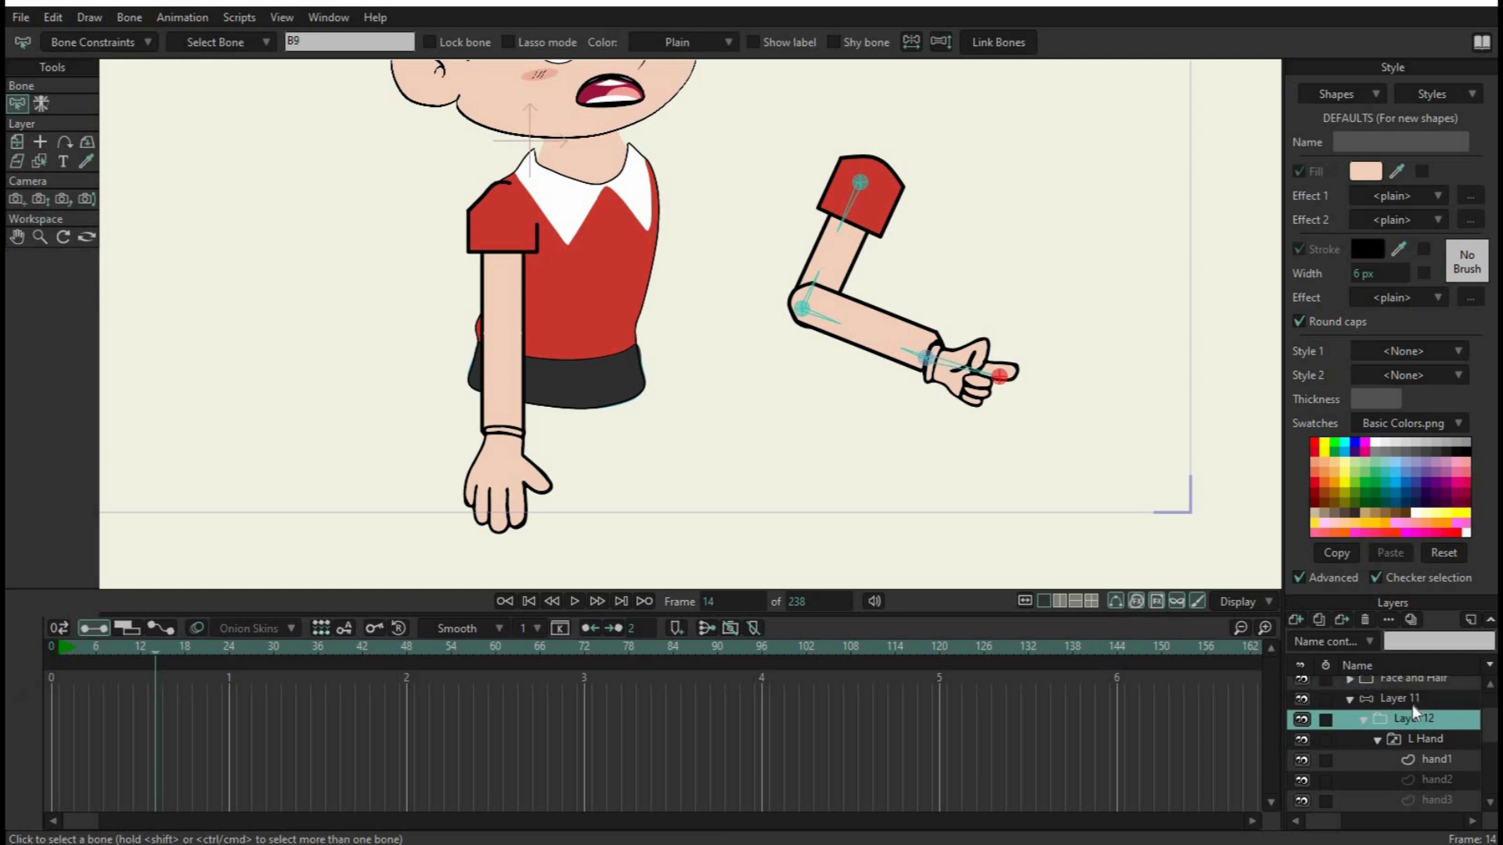
{"action": "left_click", "coordinate": [1413, 698]}
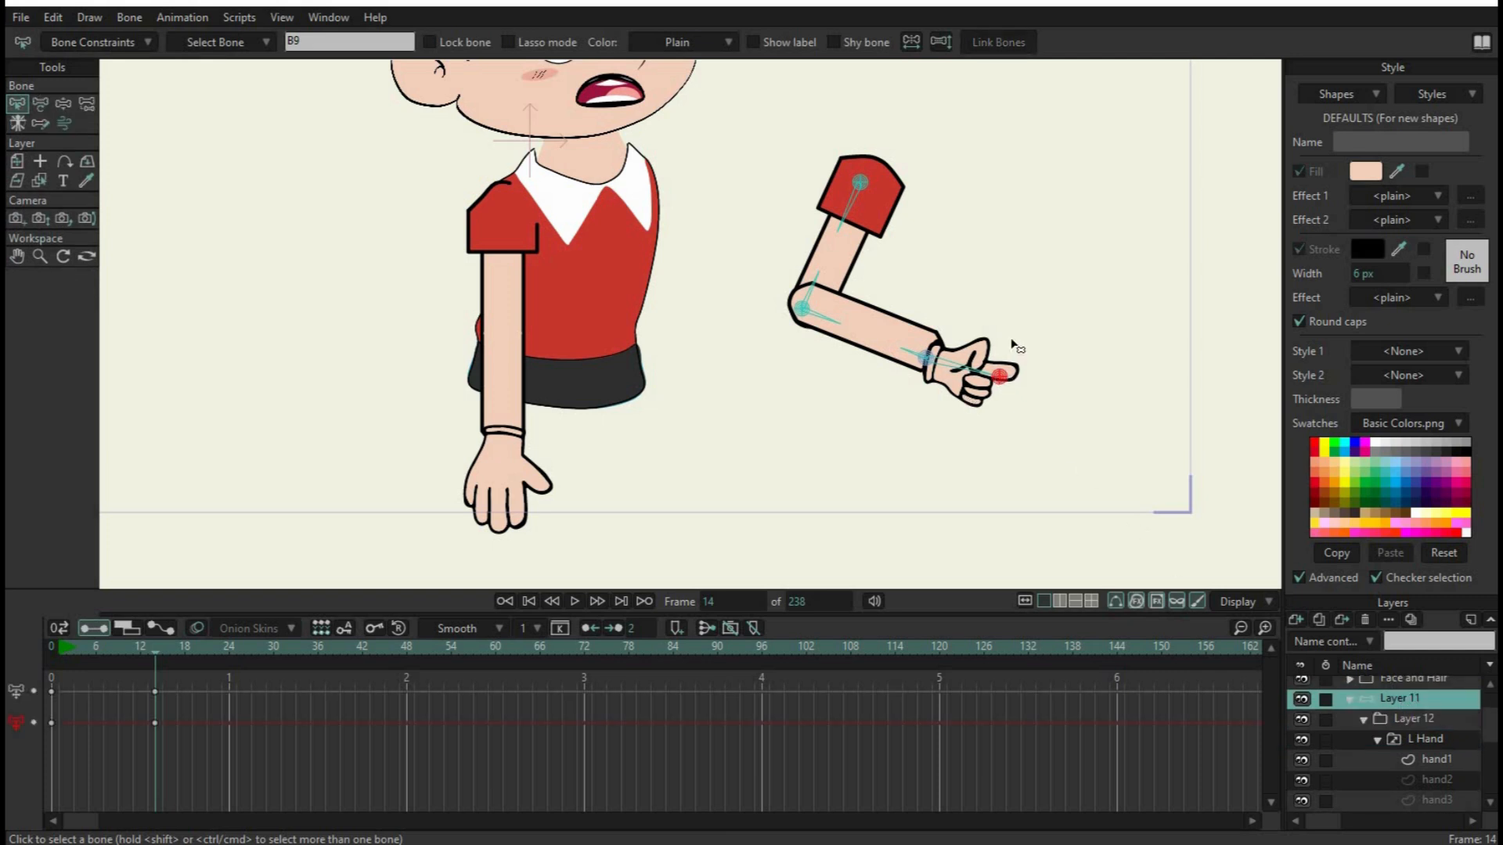
Test moving the wrist and elbow pin bones again at frame 14, and delete all test keyframes from Layer 11's timeline
{"action": "left_click", "coordinate": [40, 104]}
{"action": "left_click_drag", "start_coordinate": [1002, 374], "coordinate": [905, 378]}
{"action": "left_click", "coordinate": [926, 359]}
{"action": "left_click_drag", "start_coordinate": [799, 317], "coordinate": [770, 335]}
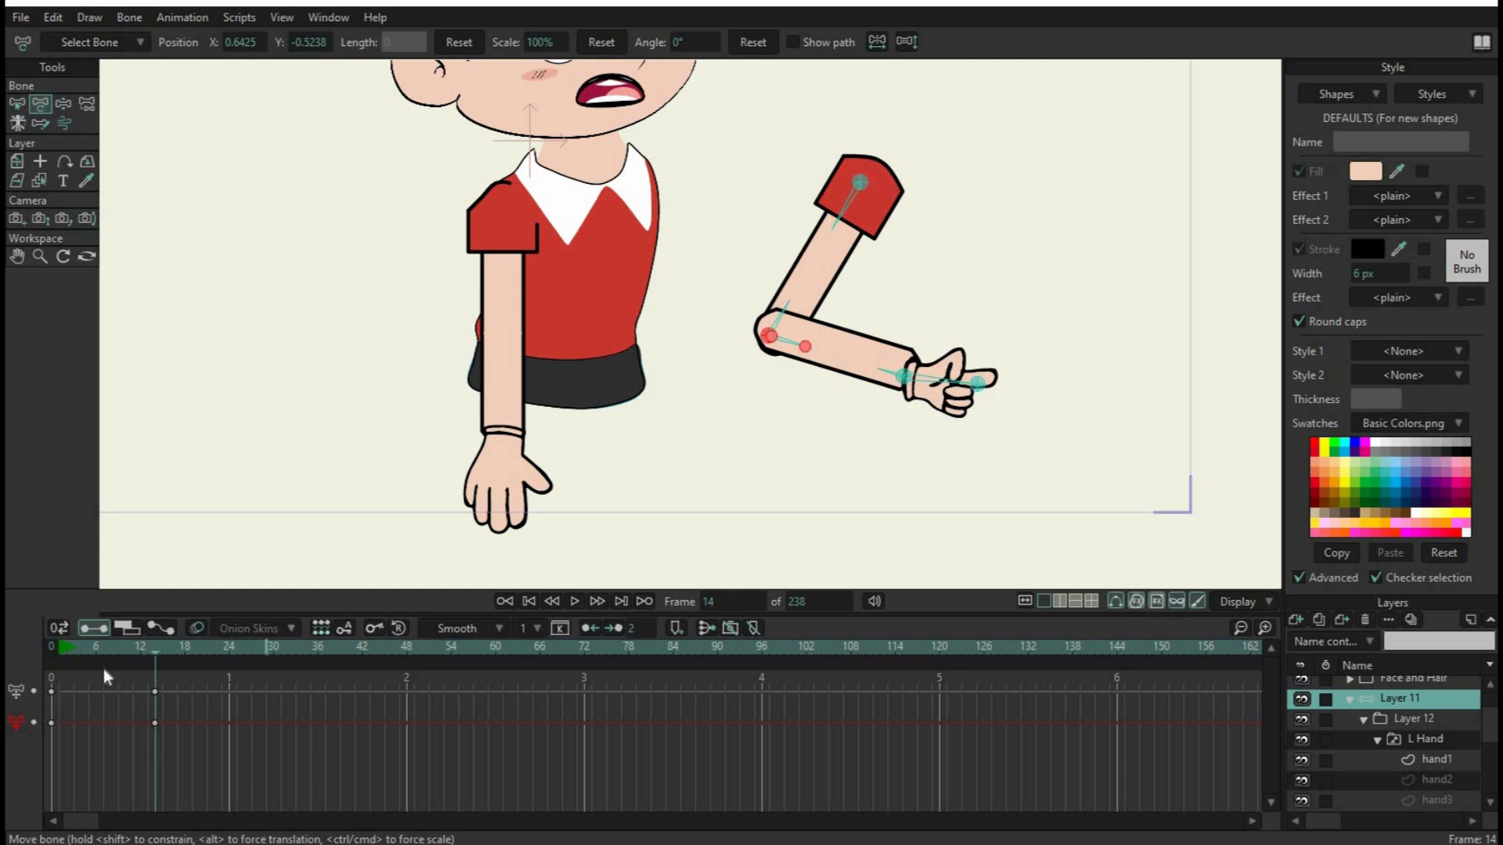
{"action": "left_click_drag", "start_coordinate": [263, 758], "coordinate": [7, 627]}
{"action": "key", "text": "Delete"}
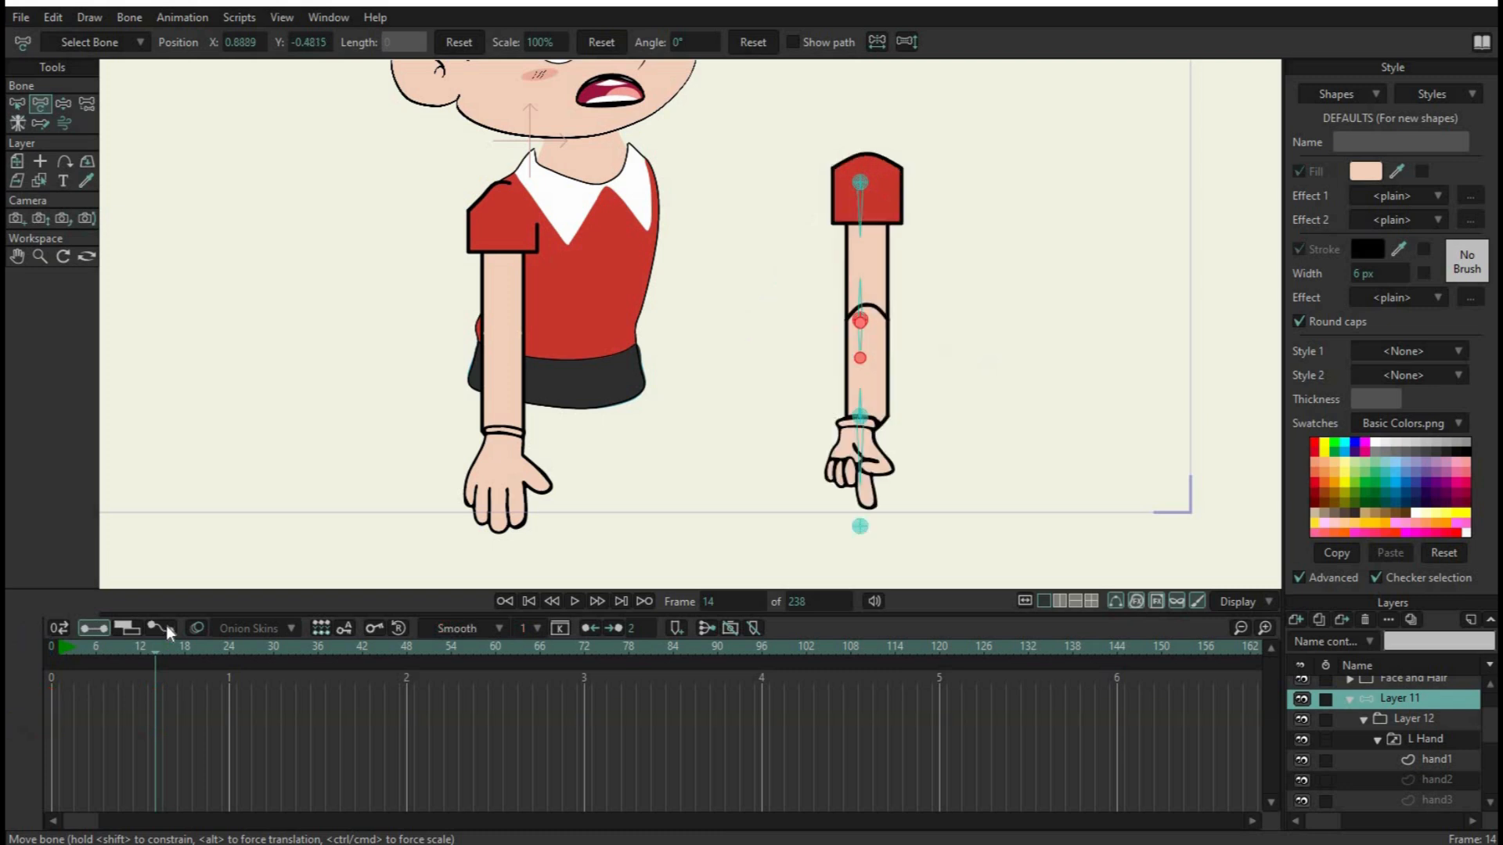
Shift Layer 12 slightly with the Transform Layer tool to centre the arm artwork on its bones, at position X -0.0138, Y -0.0017
{"action": "left_click", "coordinate": [16, 108]}
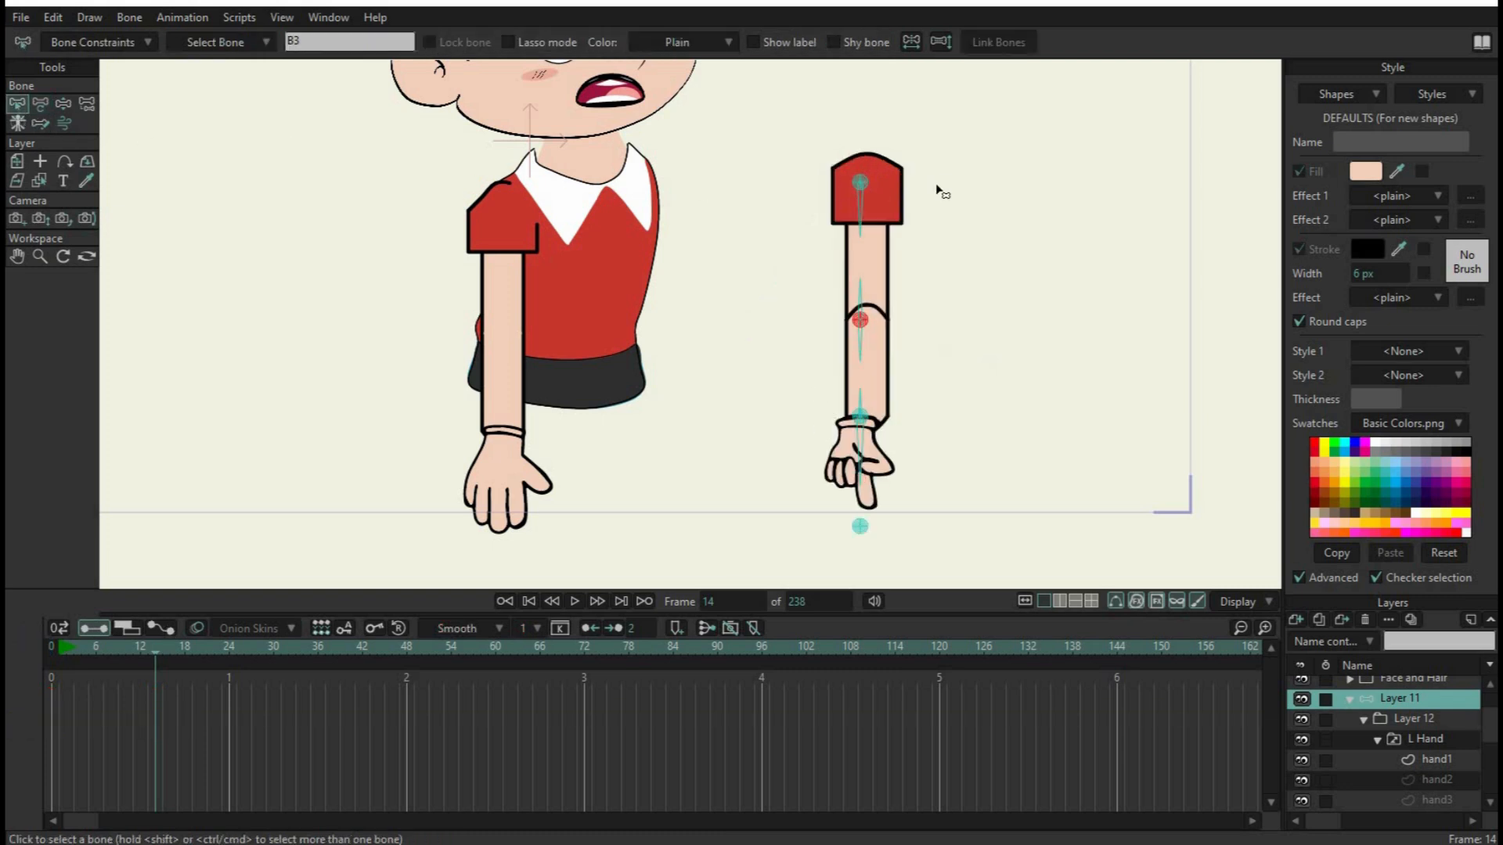
{"action": "left_click", "coordinate": [1412, 724]}
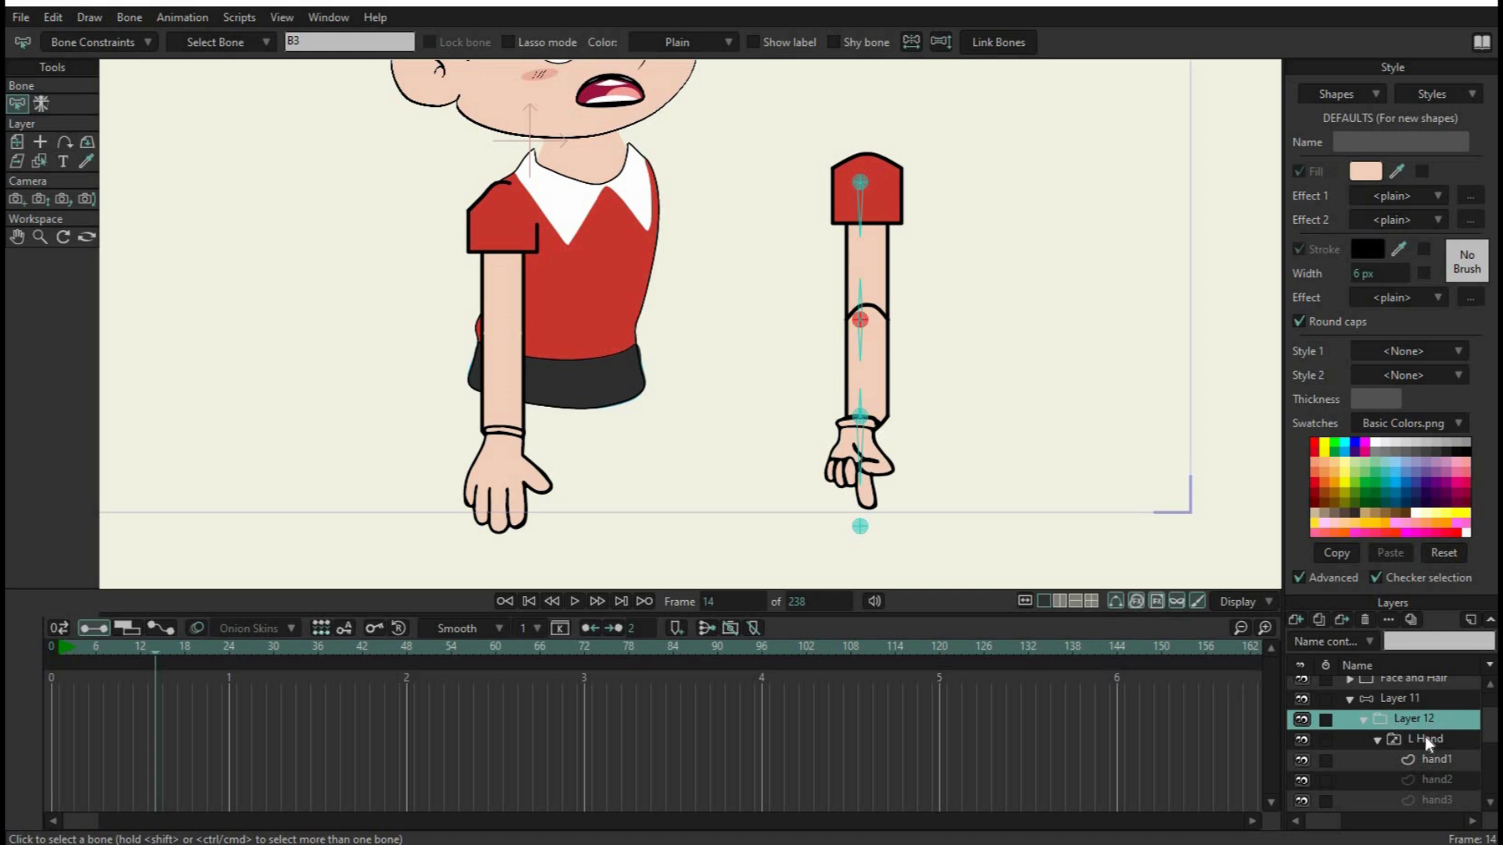
{"action": "left_click", "coordinate": [1425, 738]}
{"action": "left_click", "coordinate": [1411, 718]}
{"action": "left_click", "coordinate": [16, 145]}
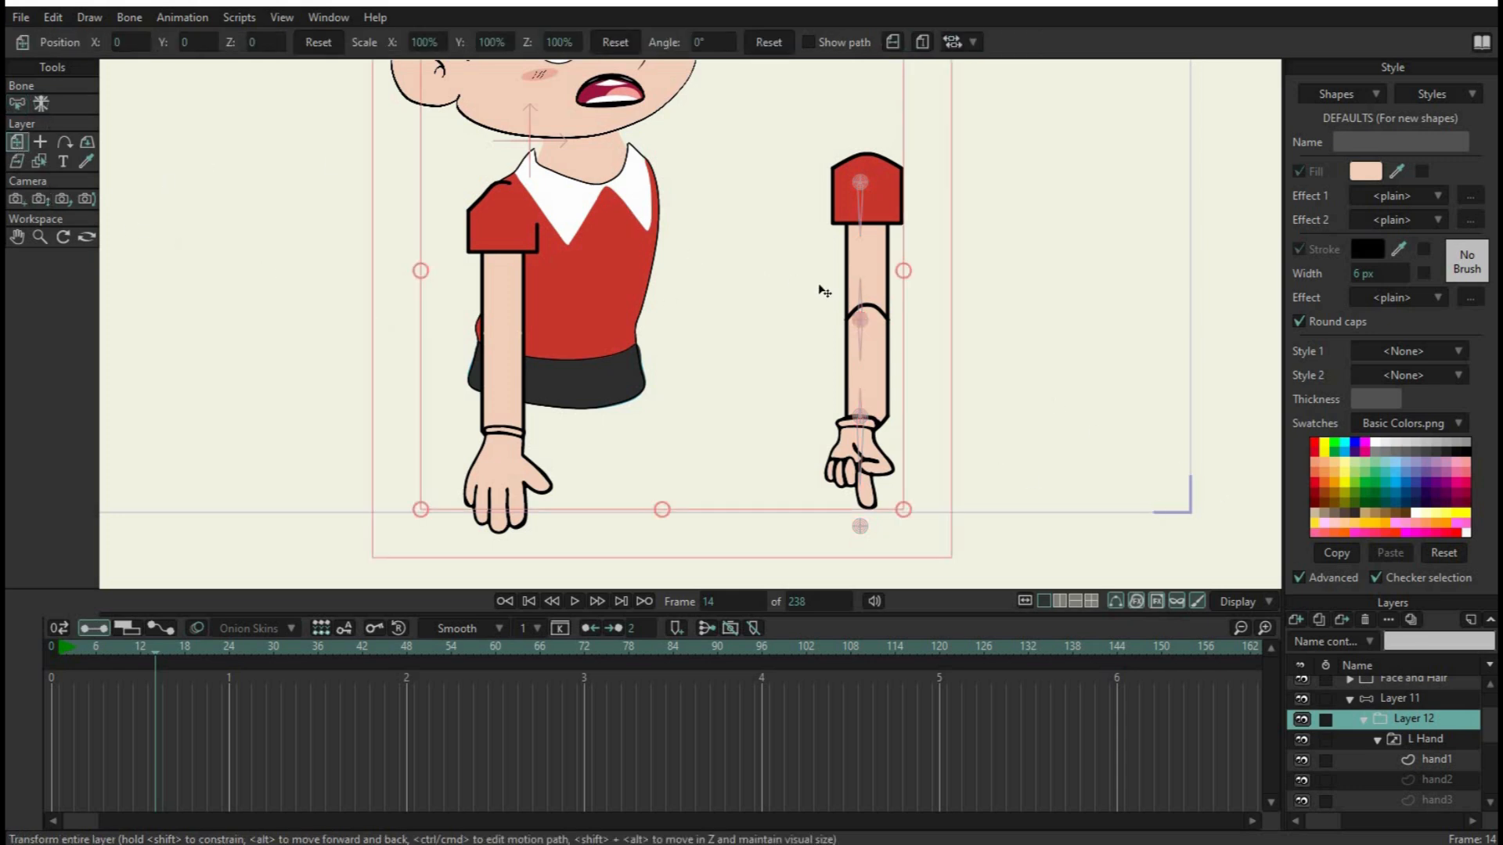
{"action": "scroll", "coordinate": [847, 354], "scroll_direction": "up", "scroll_amount": 3}
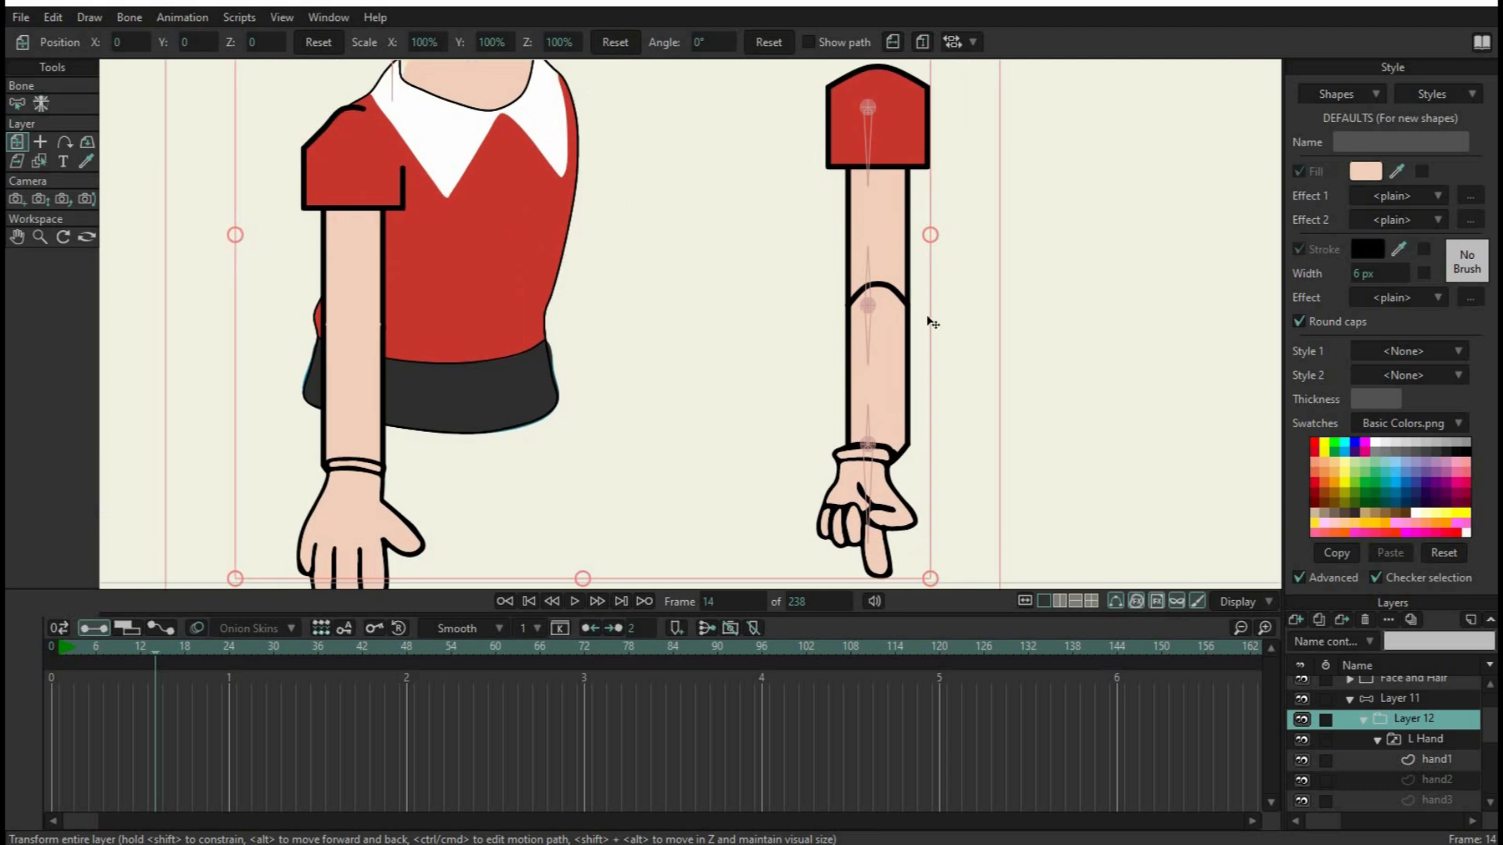
{"action": "left_click_drag", "start_coordinate": [897, 199], "coordinate": [899, 208]}
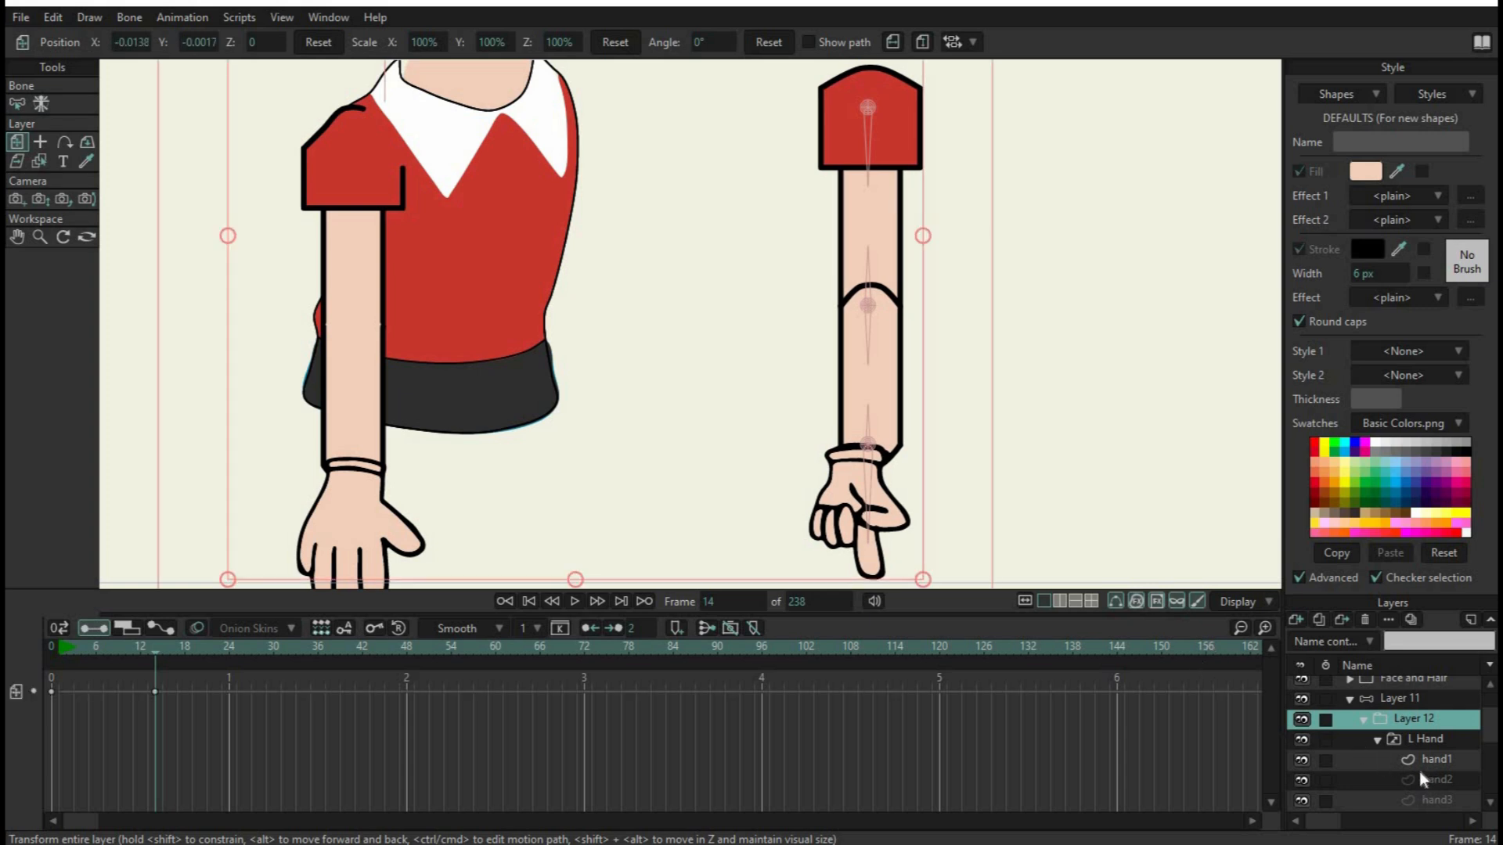
Move the L Hand switch layer slightly to line the hand up with the wrist, at position X 1.8796, Y -1.1376
{"action": "left_click", "coordinate": [1426, 739]}
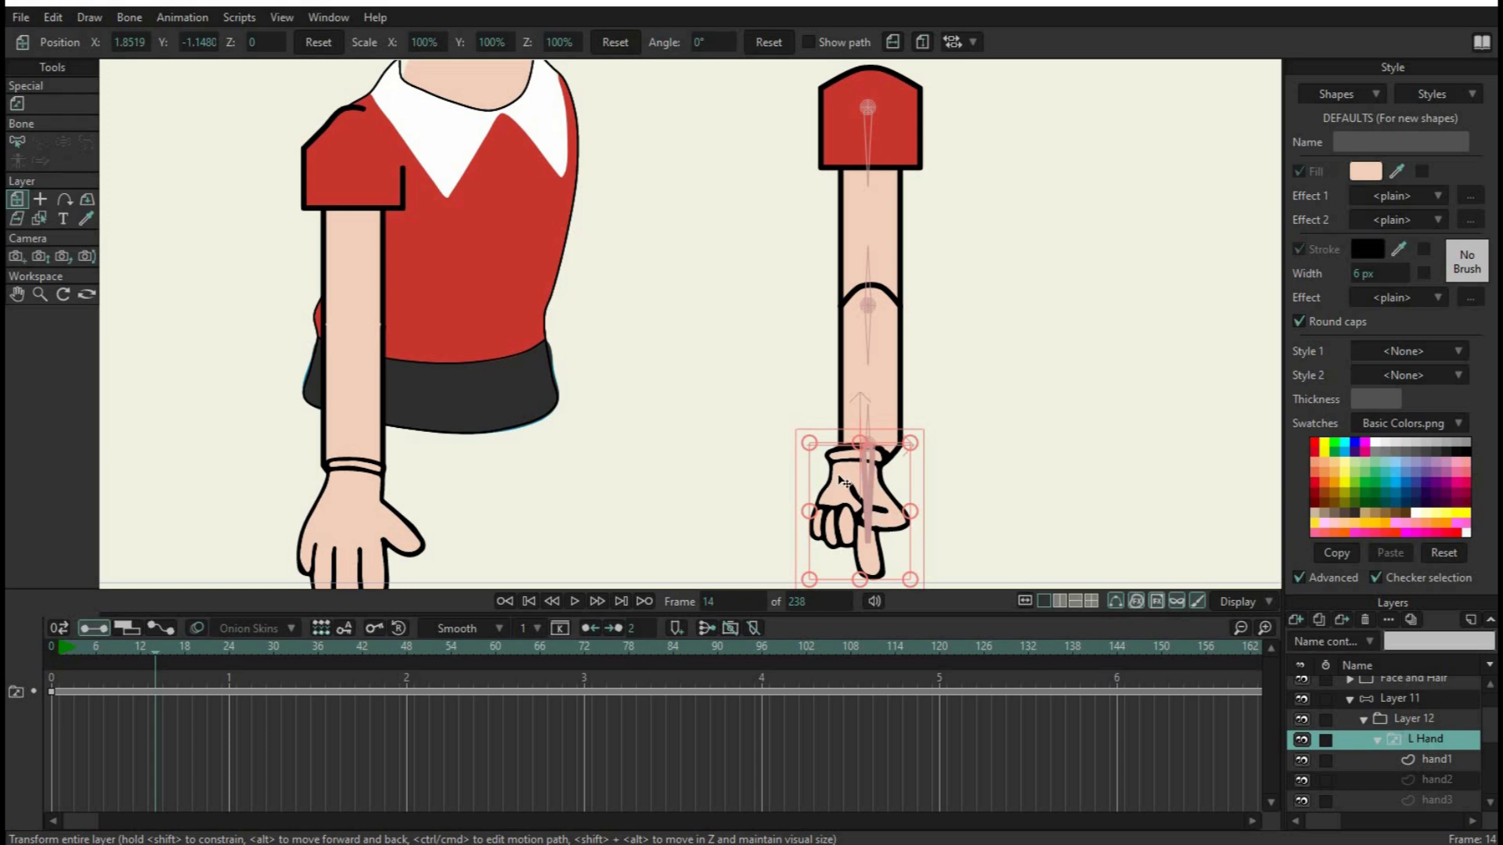
{"action": "left_click_drag", "start_coordinate": [844, 482], "coordinate": [862, 476]}
{"action": "scroll", "coordinate": [958, 509], "scroll_direction": "down", "scroll_amount": 4}
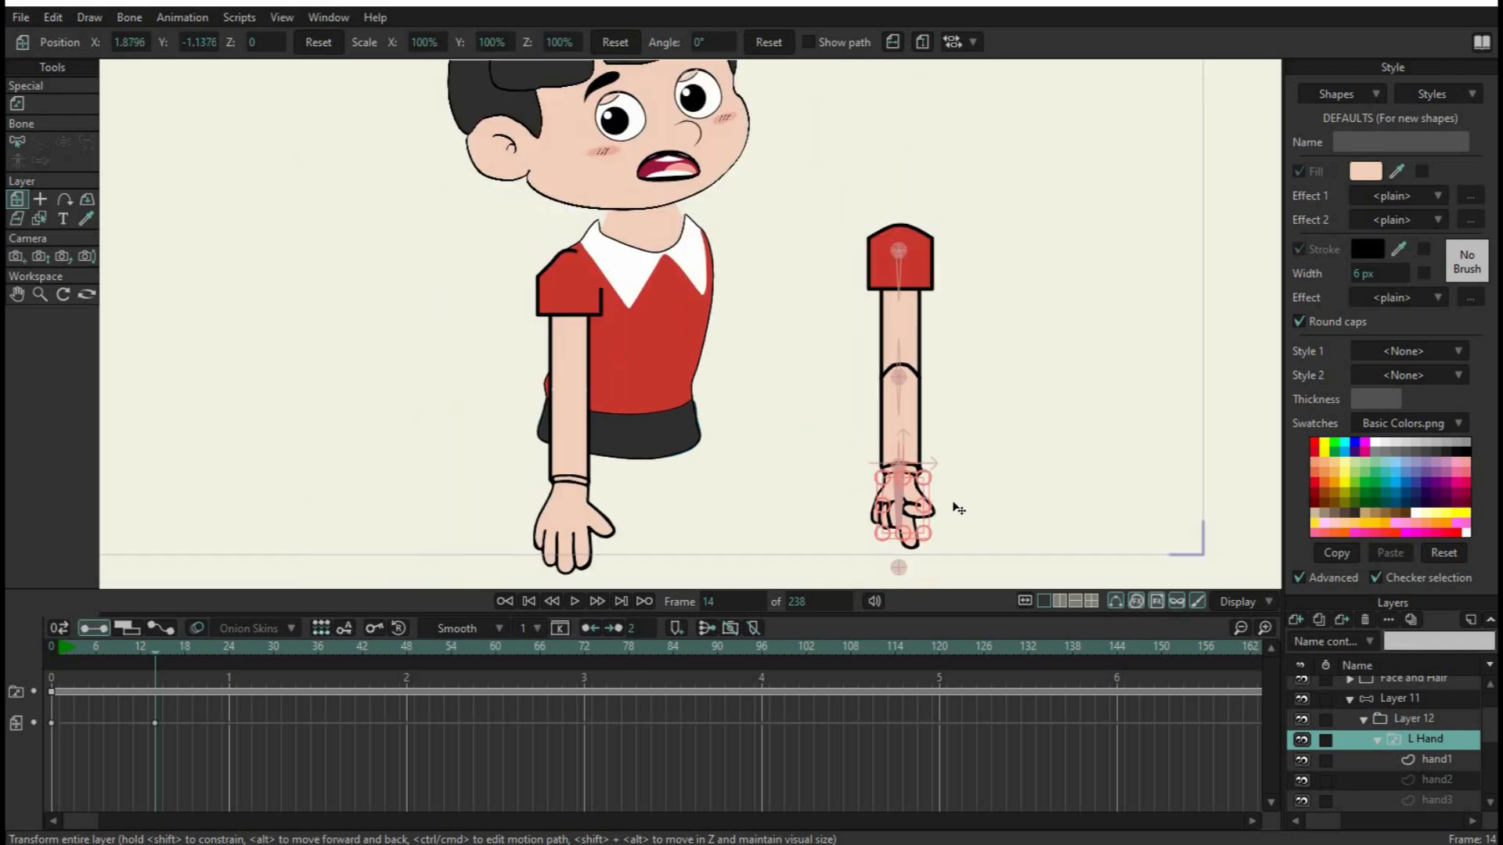
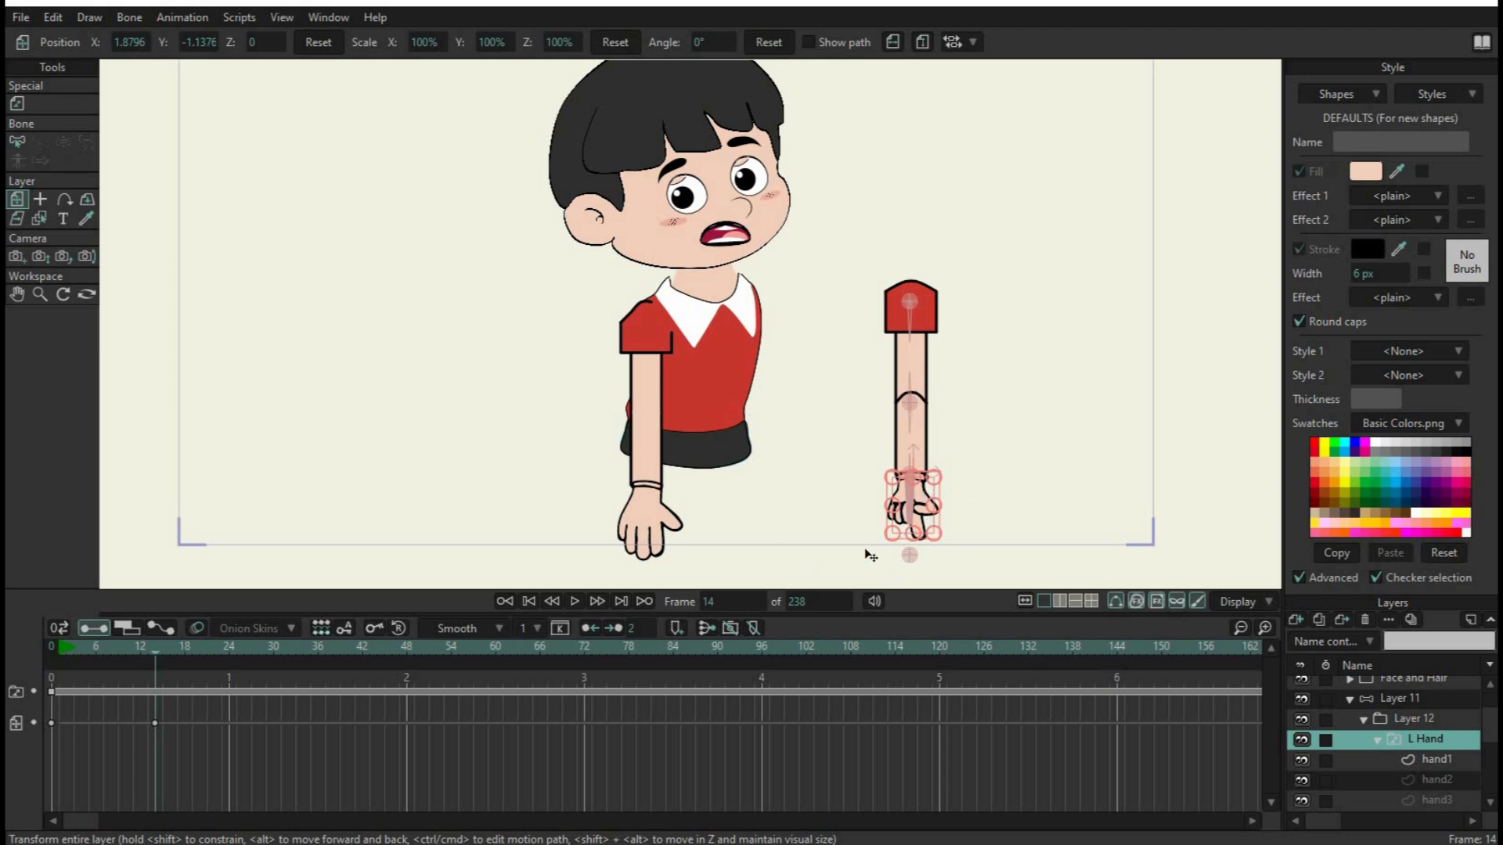
Return to frame 0 and delete the position keyframes from the L Hand layer's timeline
{"action": "left_click", "coordinate": [506, 603]}
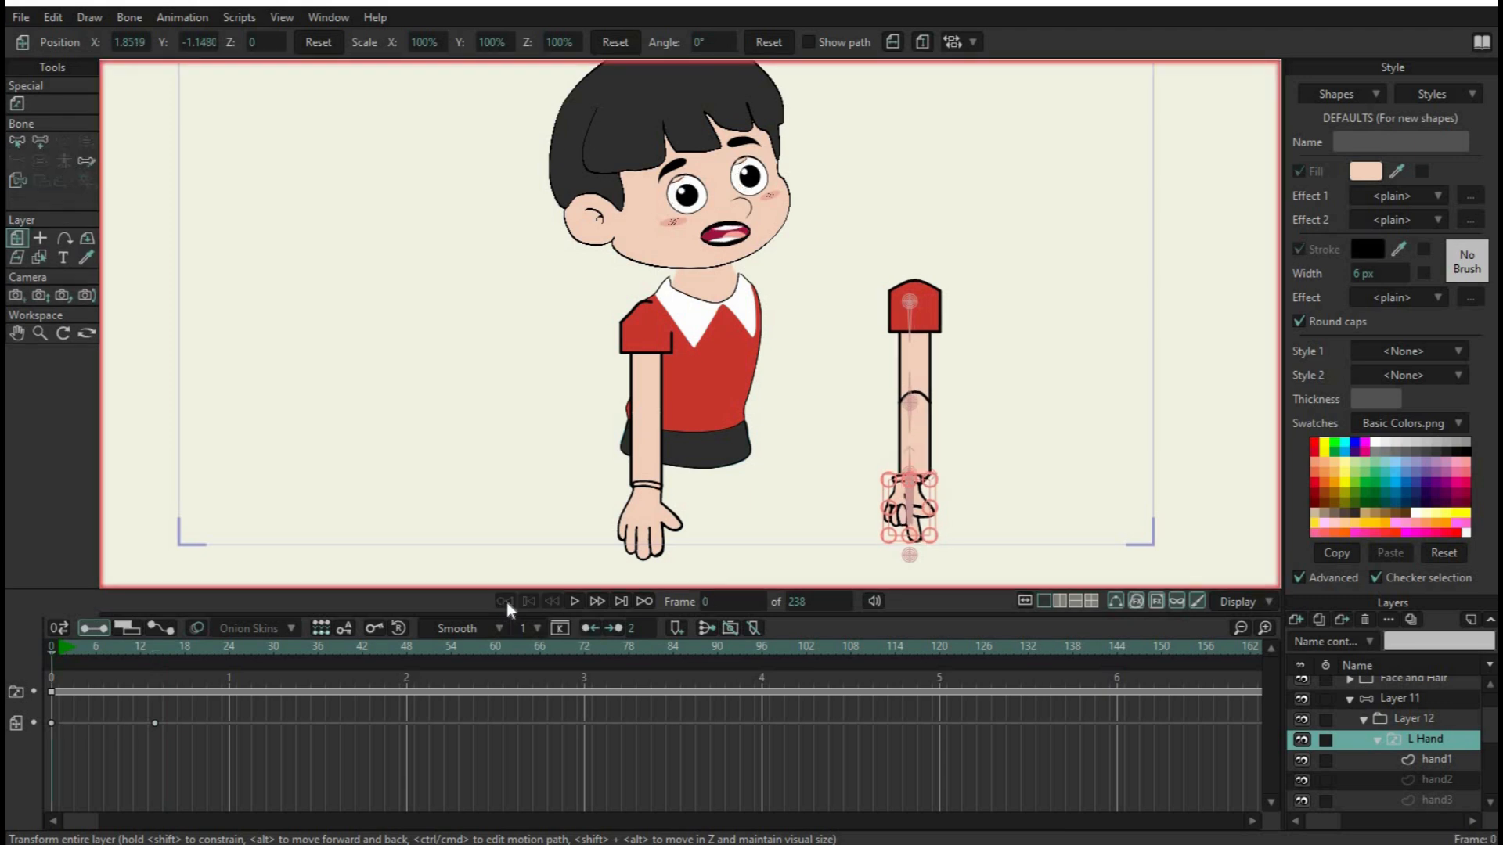
{"action": "scroll", "coordinate": [943, 470], "scroll_direction": "up", "scroll_amount": 3}
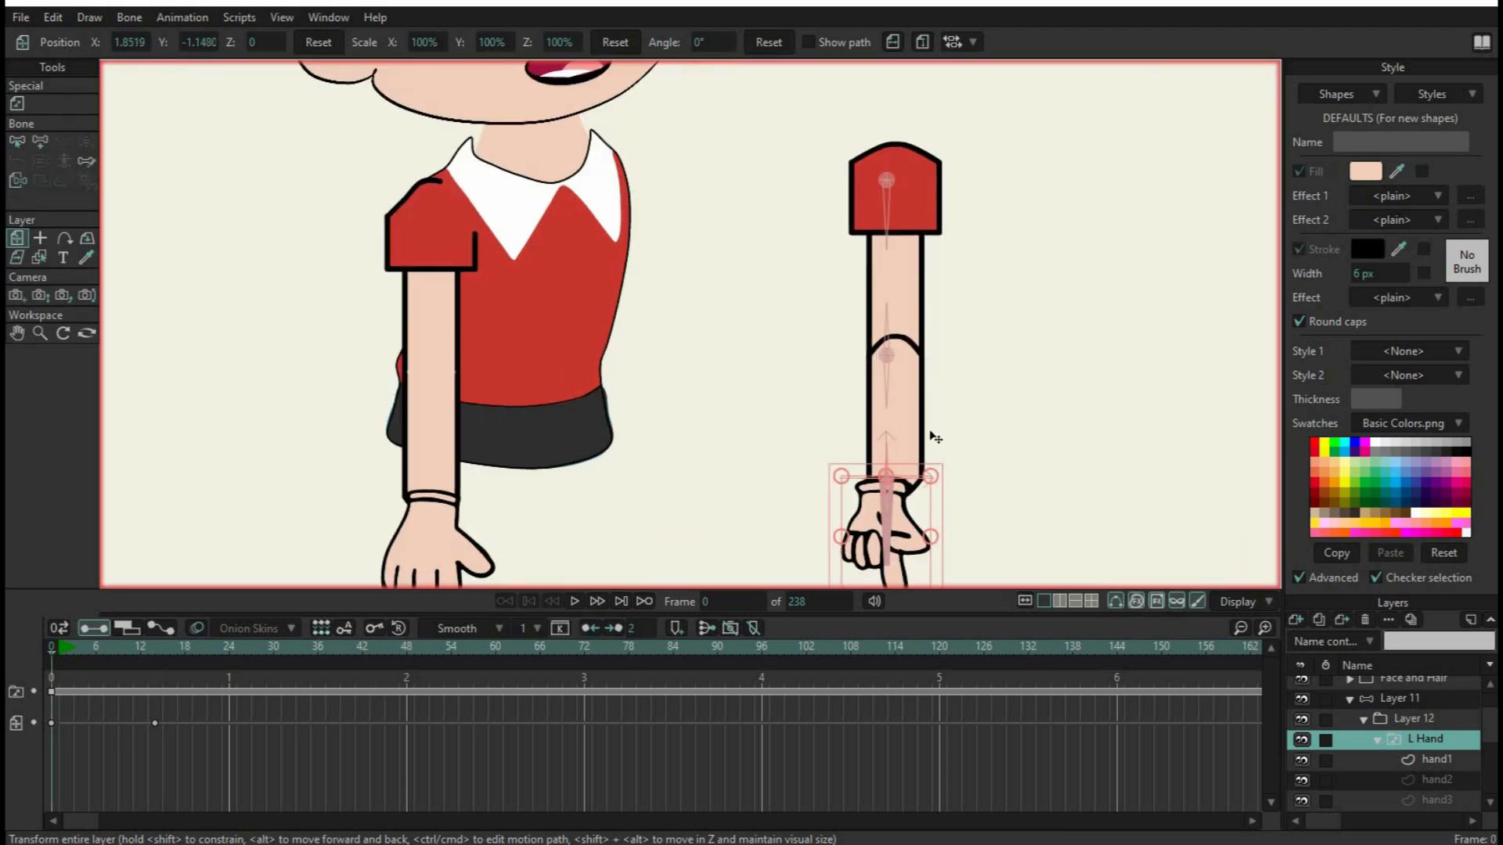
{"action": "left_click_drag", "start_coordinate": [1009, 462], "coordinate": [1020, 409]}
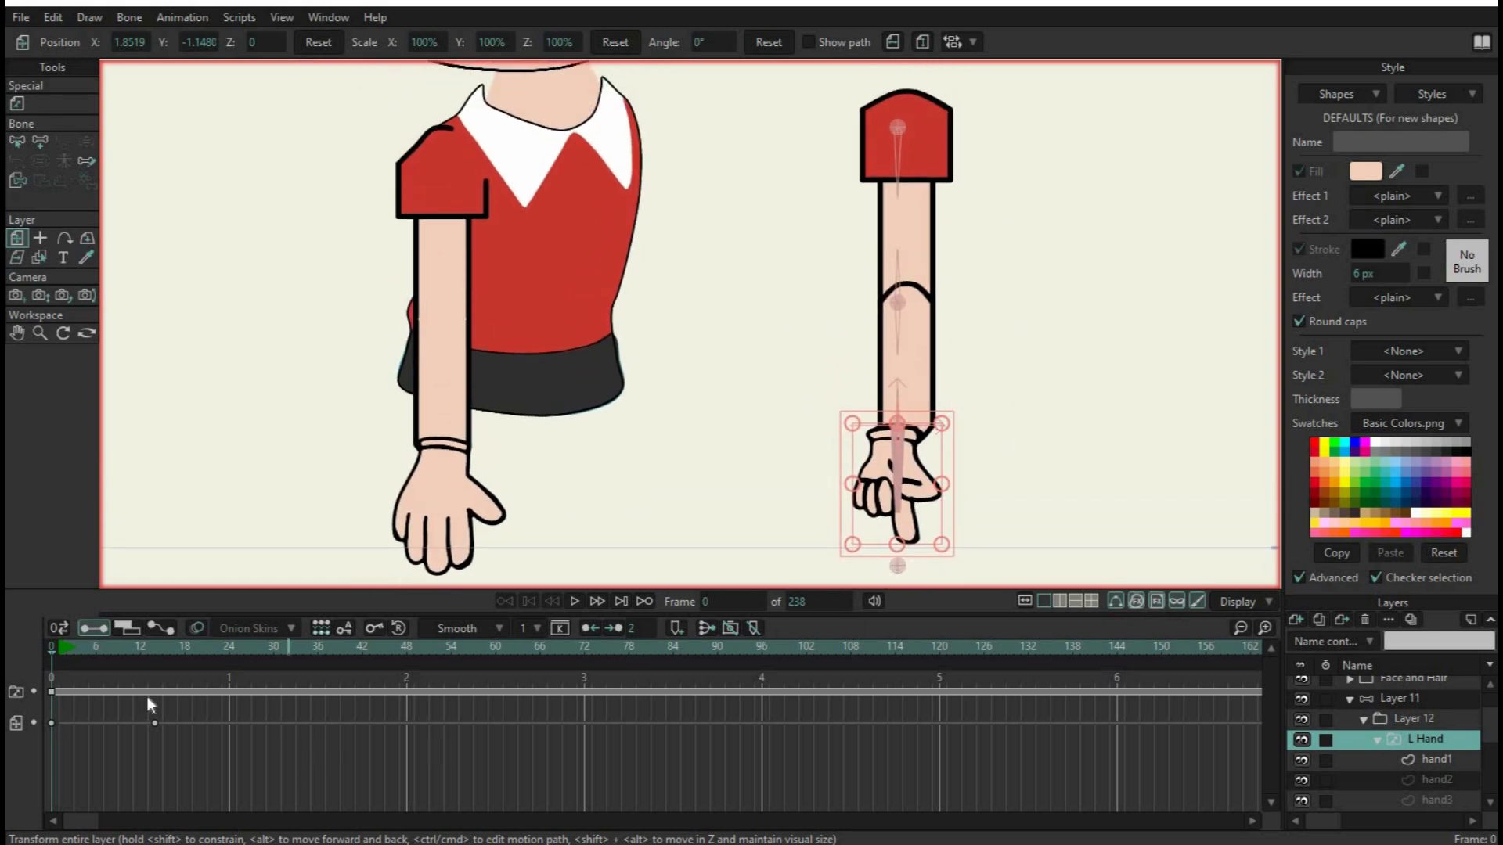
{"action": "left_click_drag", "start_coordinate": [300, 762], "coordinate": [35, 632]}
{"action": "key", "text": "Delete"}
Nudge Layer 12 at frame 0 to centre the arm on its bones, and realign L Hand to position X 1.8754, Y -1.1363
{"action": "left_click", "coordinate": [1417, 721]}
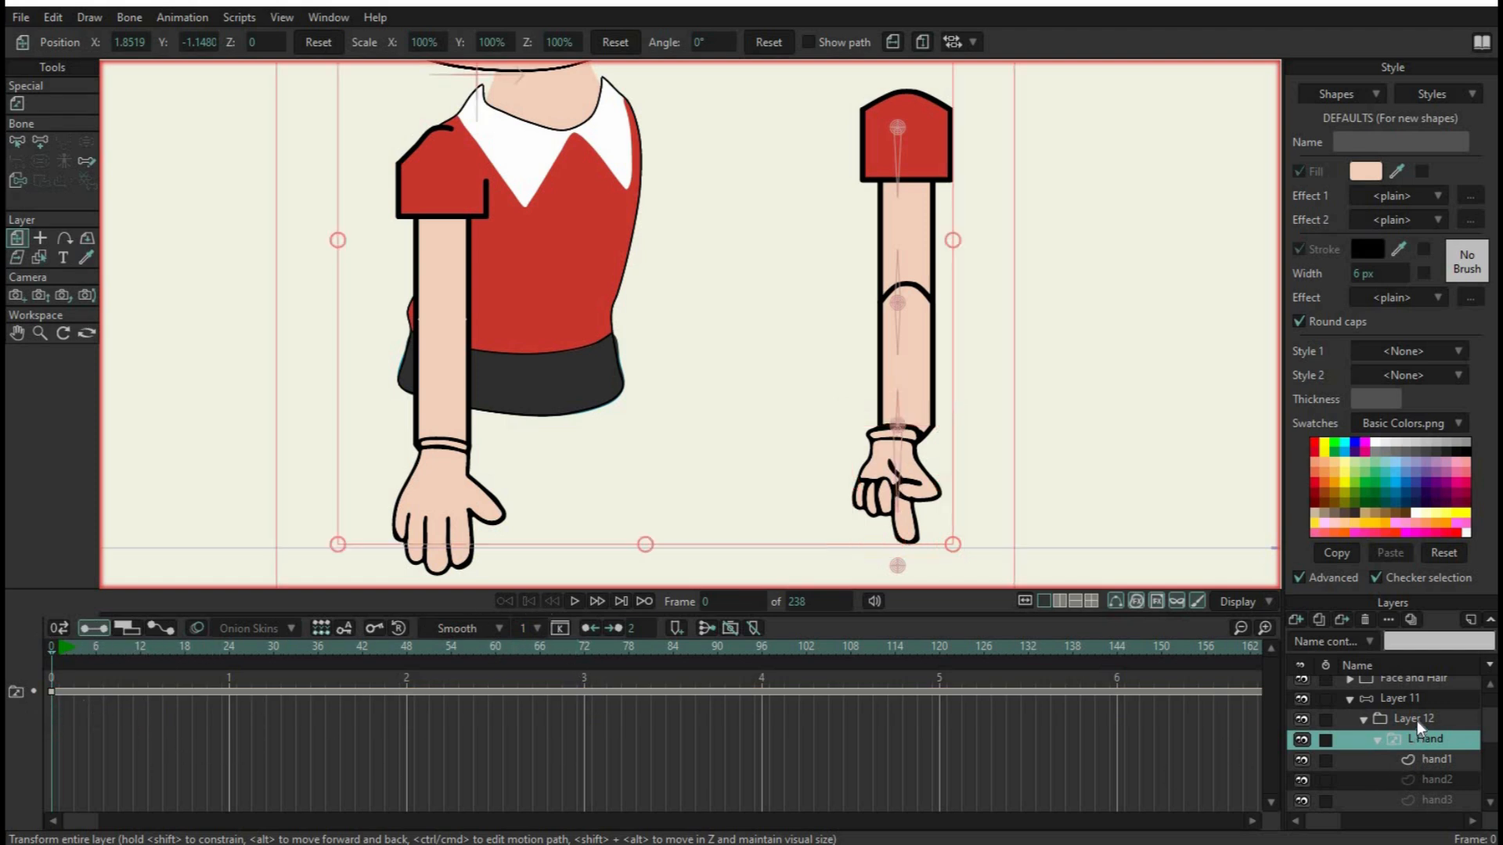
{"action": "left_click_drag", "start_coordinate": [919, 238], "coordinate": [912, 236]}
{"action": "left_click", "coordinate": [1429, 744]}
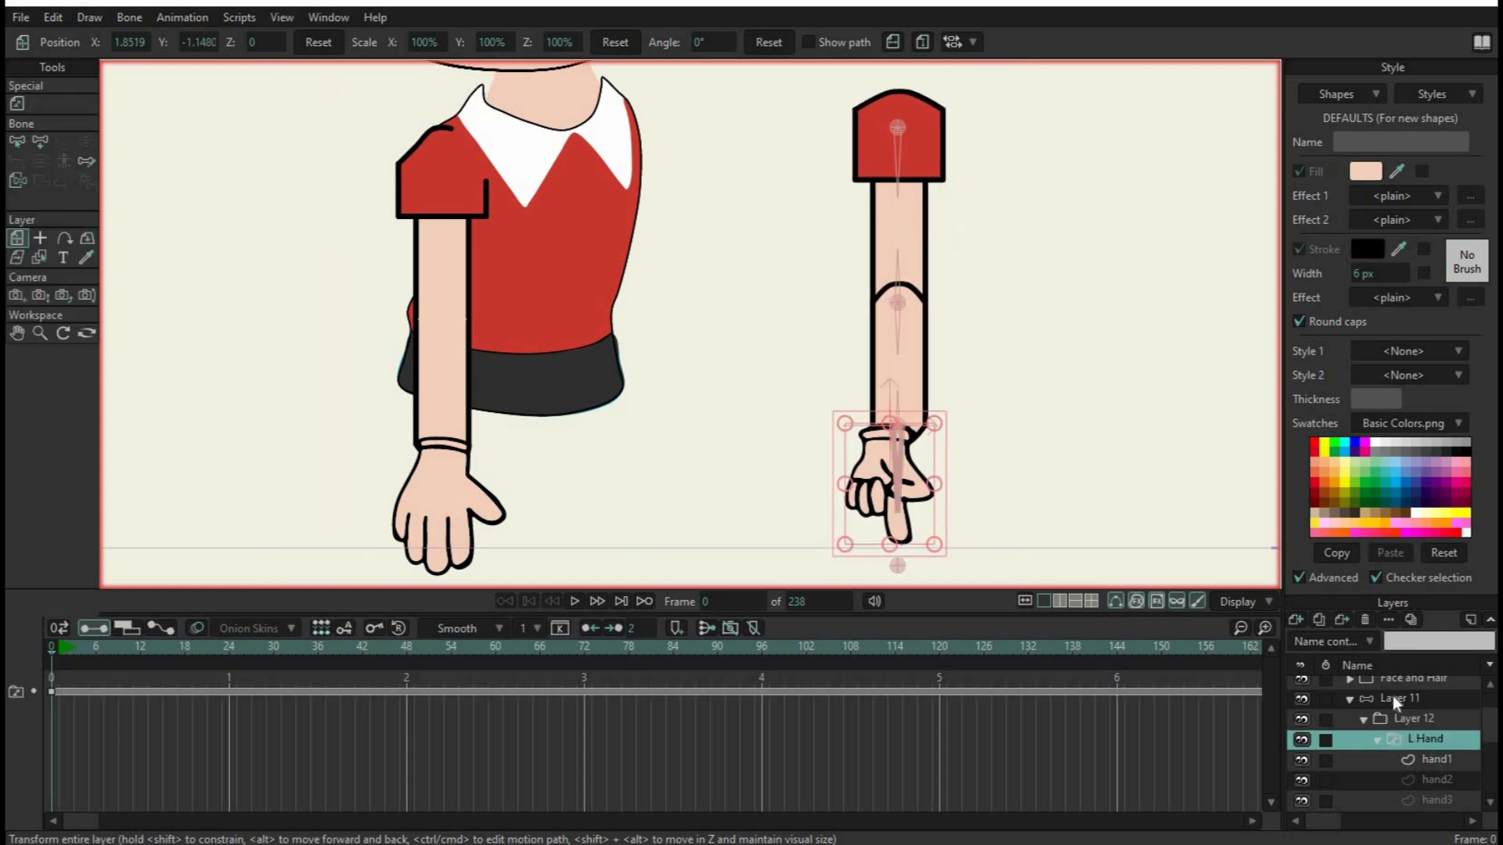
{"action": "left_click_drag", "start_coordinate": [913, 476], "coordinate": [922, 470]}
{"action": "left_click_drag", "start_coordinate": [918, 466], "coordinate": [925, 468]}
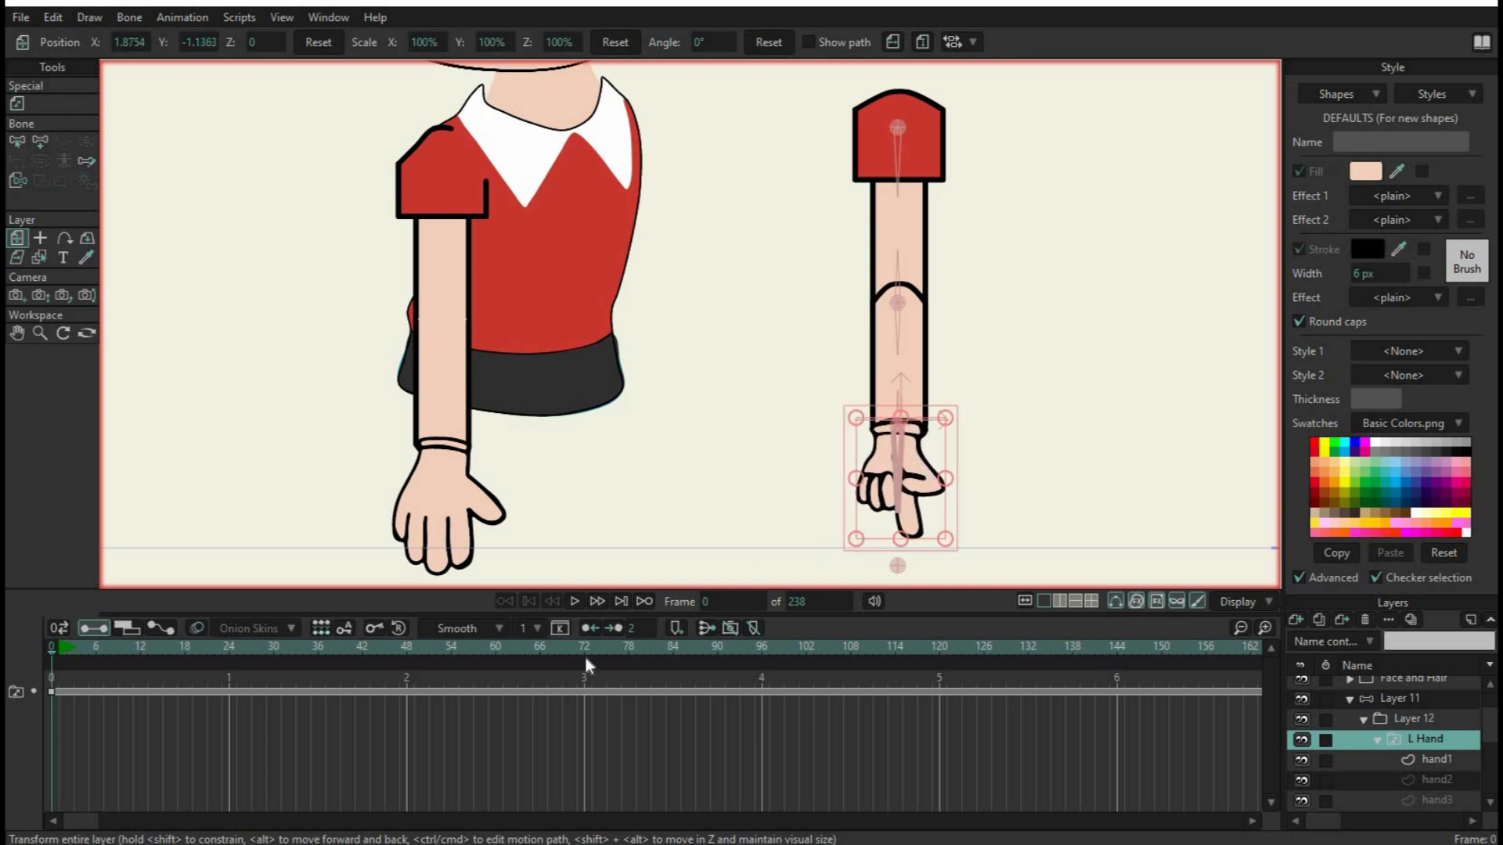
Test moving the shoulder, elbow and hand bones of Layer 11 at frame 11, and delete the test keyframes
{"action": "left_click", "coordinate": [134, 654]}
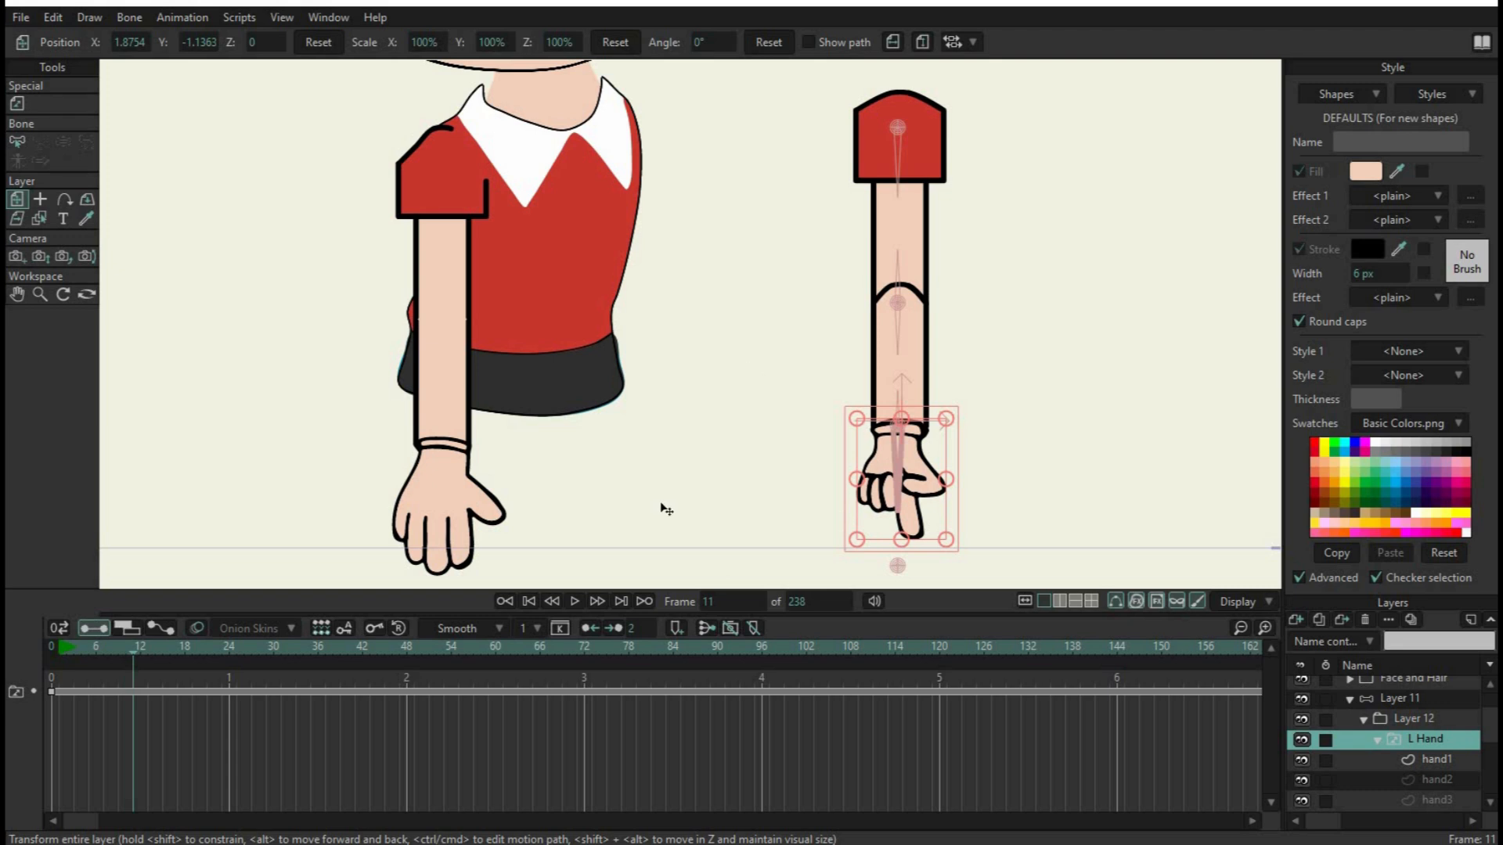
{"action": "left_click", "coordinate": [1402, 698]}
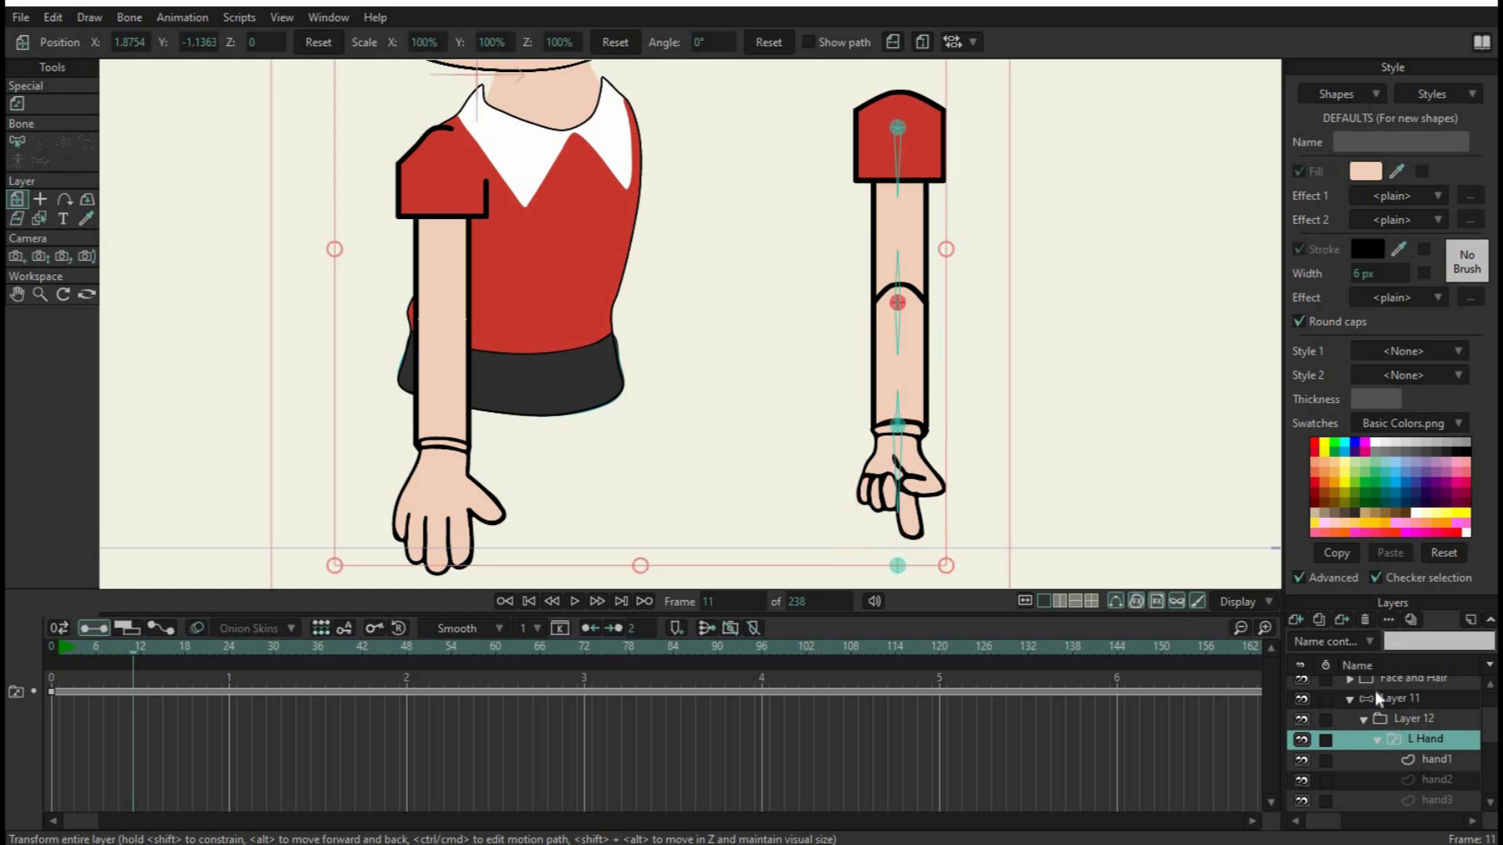
{"action": "scroll", "coordinate": [956, 407], "scroll_direction": "down", "scroll_amount": 2}
{"action": "left_click_drag", "start_coordinate": [991, 352], "coordinate": [954, 364]}
{"action": "left_click", "coordinate": [41, 104]}
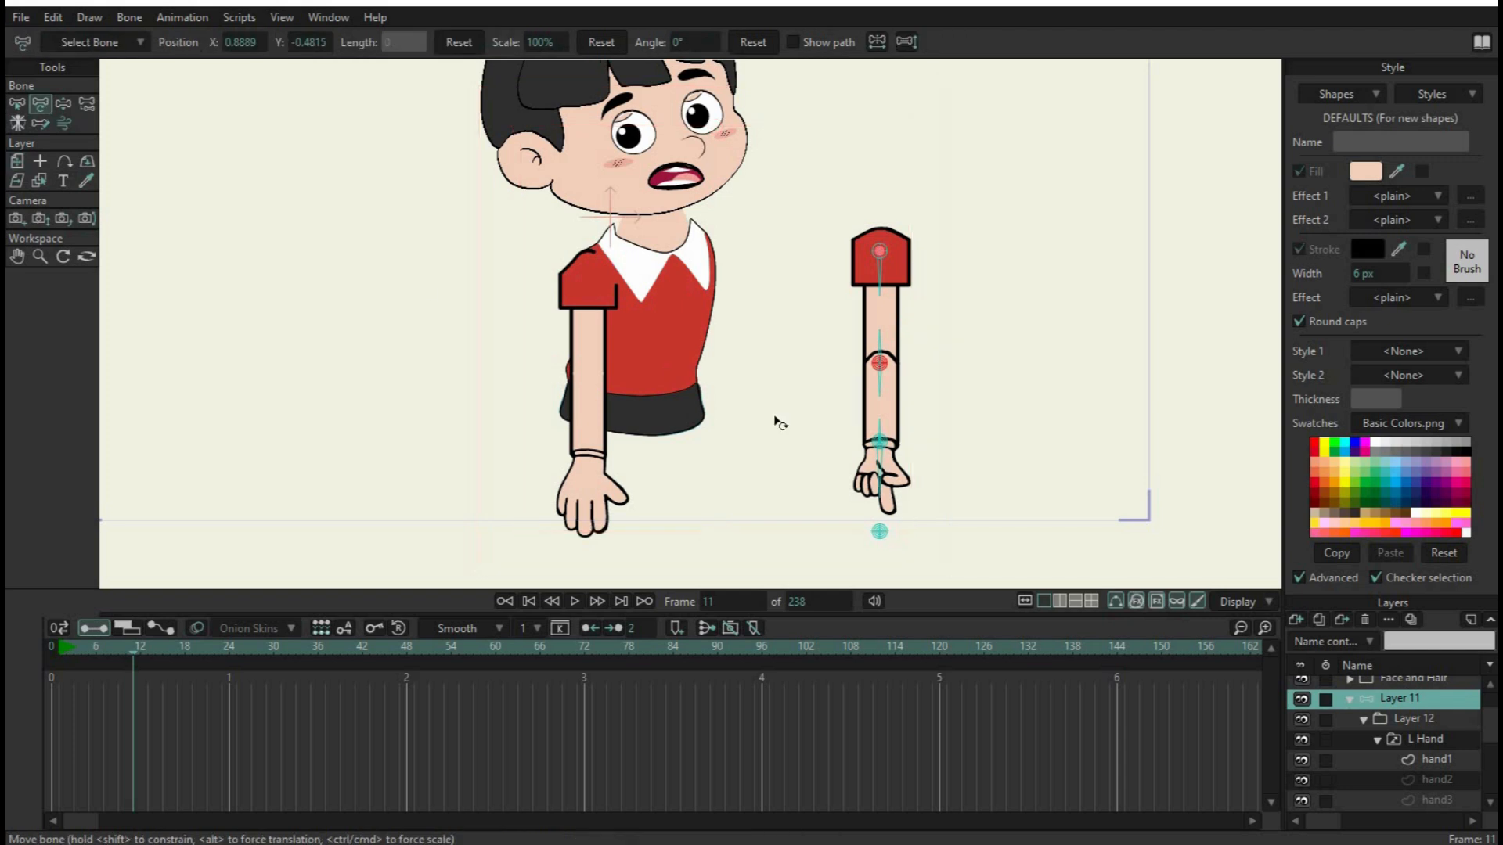
{"action": "left_click_drag", "start_coordinate": [879, 536], "coordinate": [924, 458]}
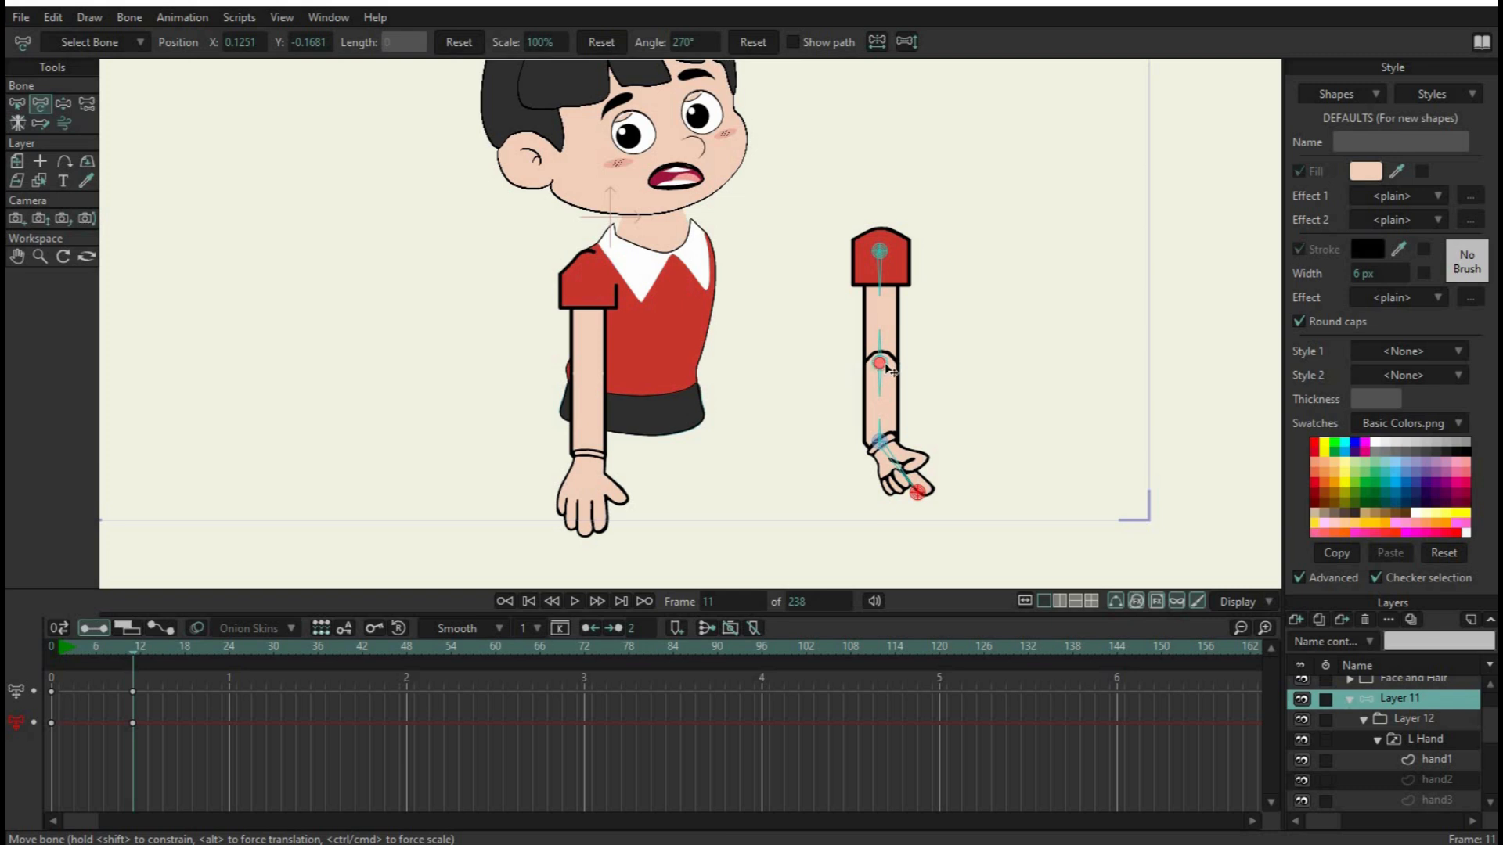
{"action": "left_click_drag", "start_coordinate": [889, 368], "coordinate": [804, 382]}
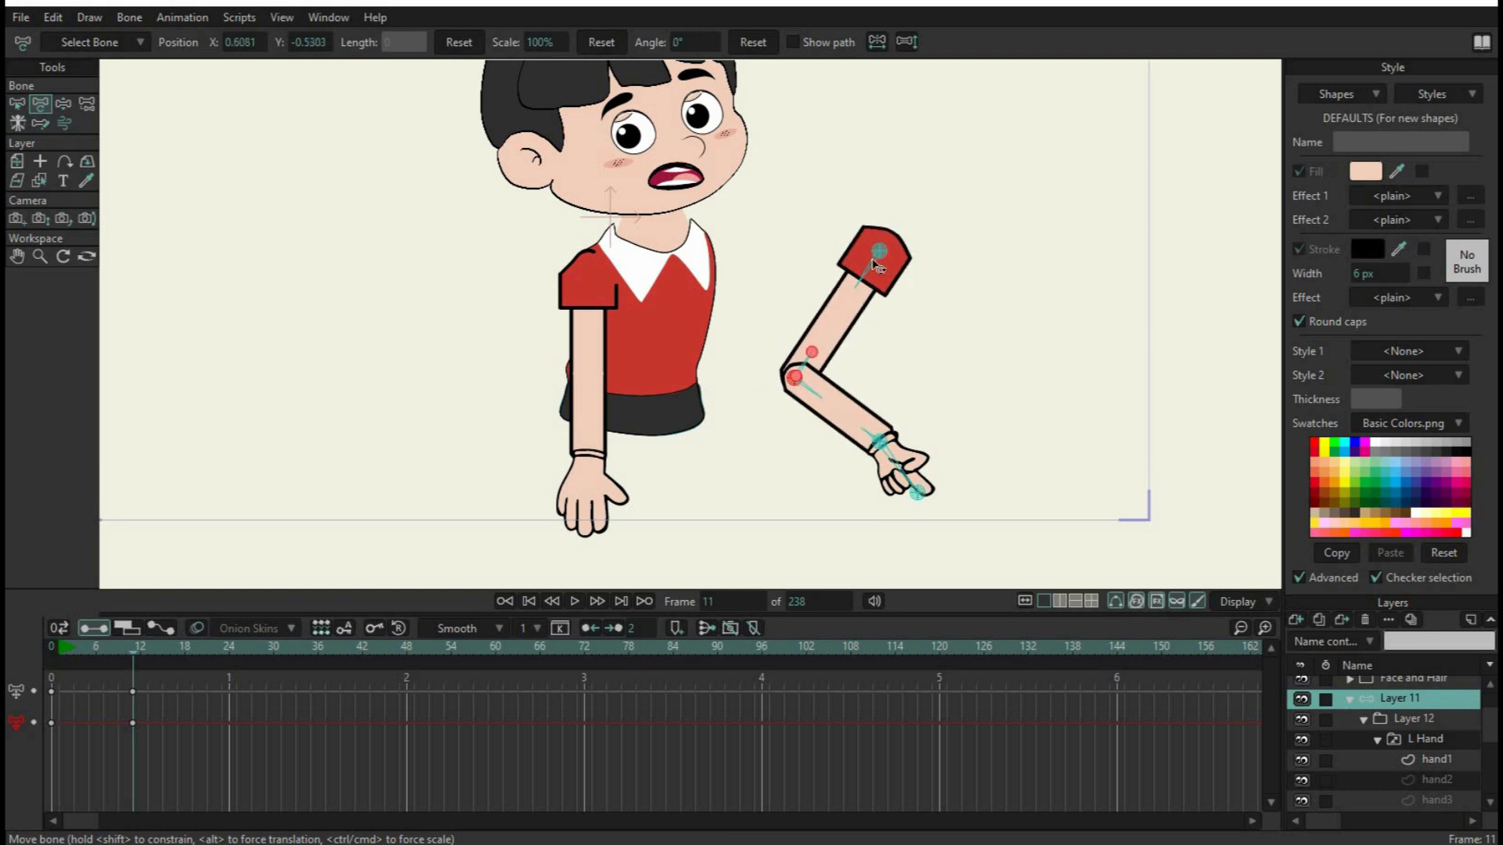
{"action": "left_click_drag", "start_coordinate": [887, 258], "coordinate": [864, 290]}
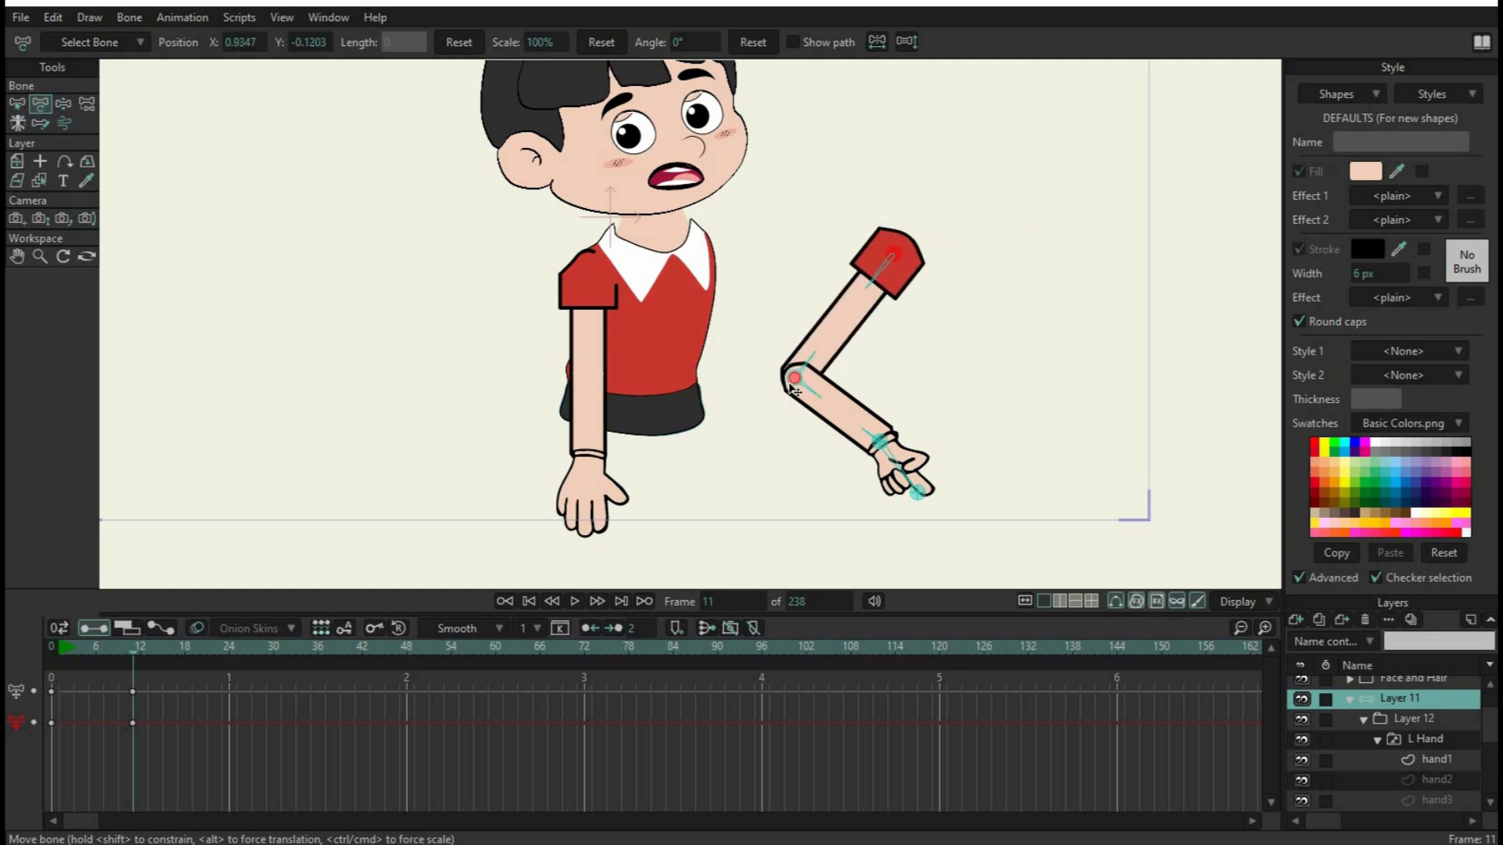
{"action": "left_click_drag", "start_coordinate": [829, 382], "coordinate": [990, 346]}
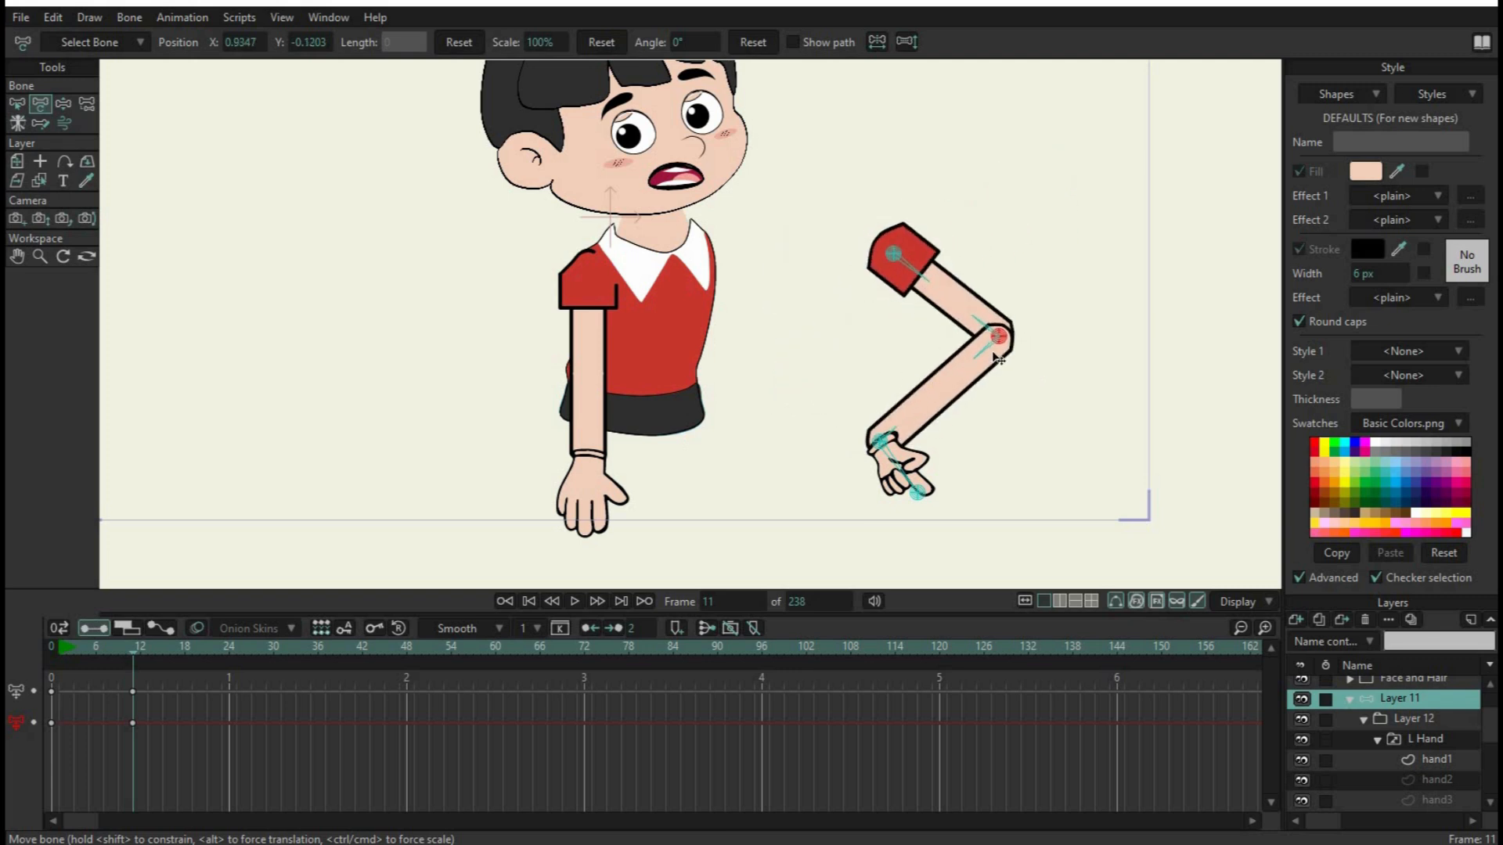
{"action": "left_click_drag", "start_coordinate": [922, 518], "coordinate": [832, 489]}
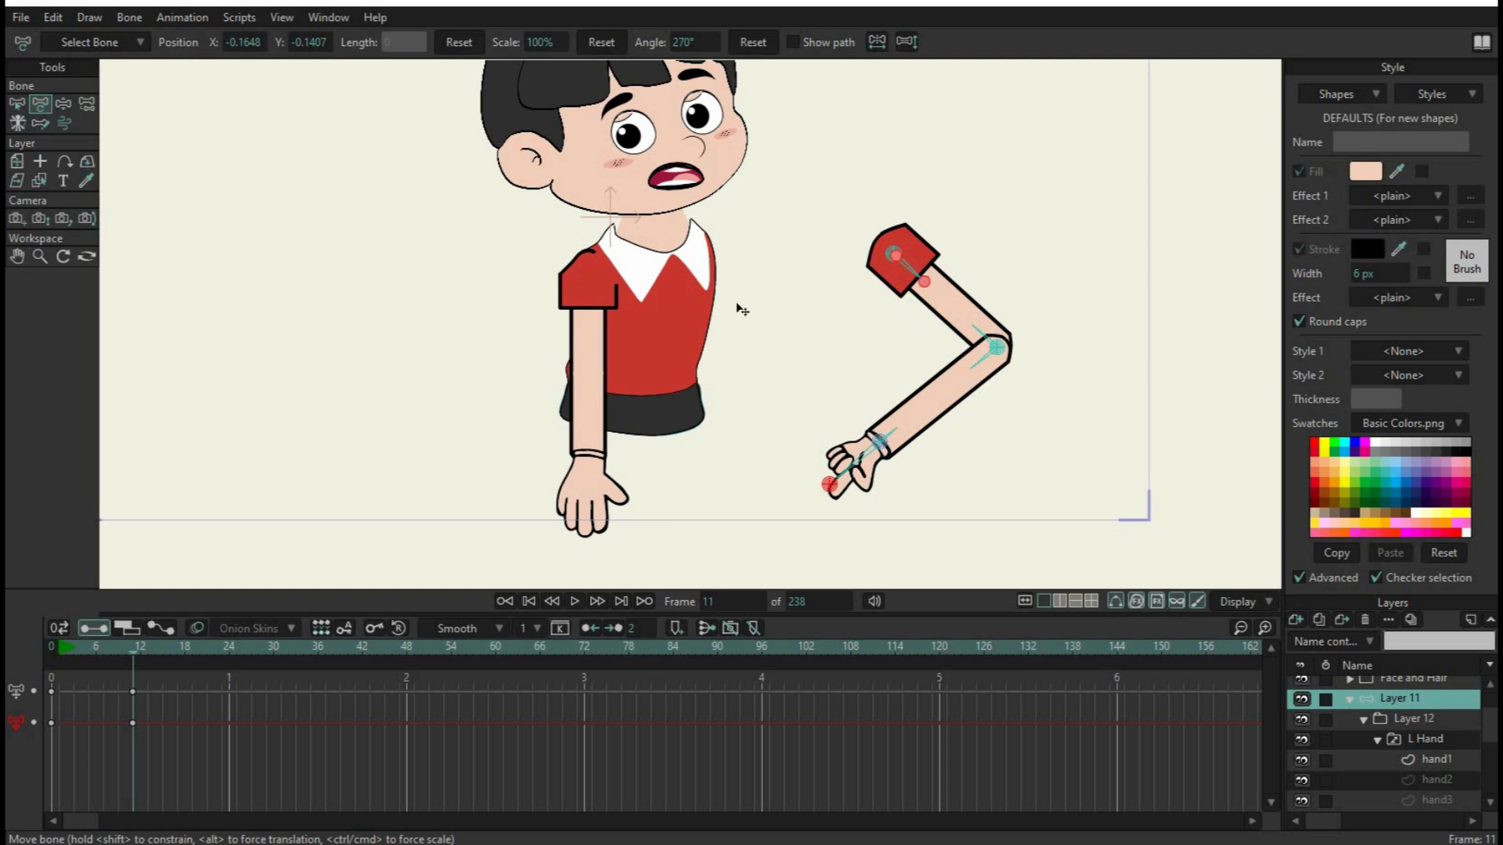
{"action": "left_click_drag", "start_coordinate": [211, 755], "coordinate": [8, 638]}
{"action": "key", "text": "Delete"}
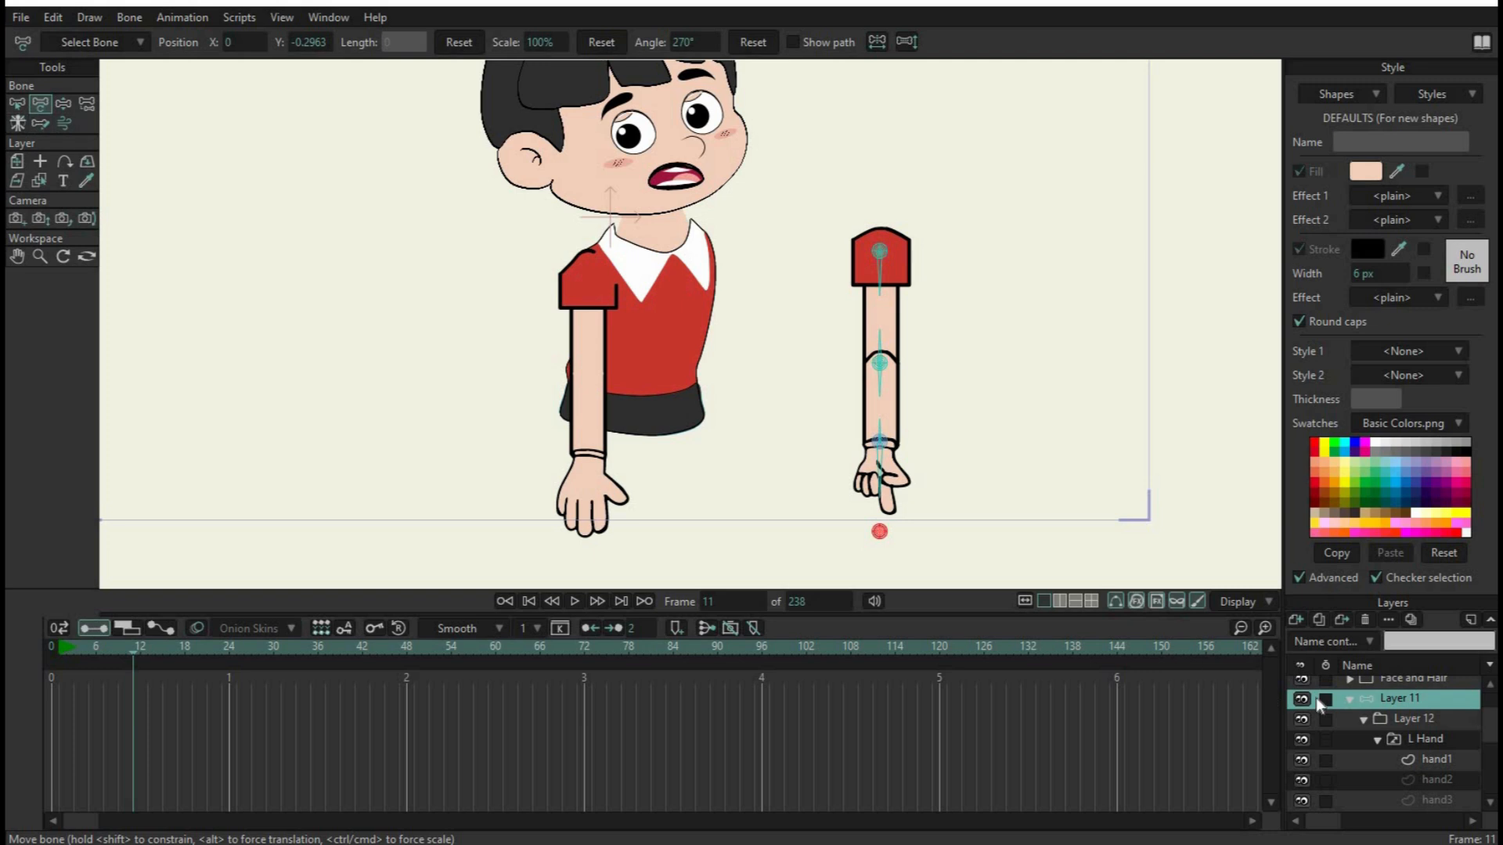
Move the whole arm, Layer 11, onto the boy's body with the Transform Layer tool, at position X -0.5280, Y -0.0122
{"action": "left_click", "coordinate": [1407, 716]}
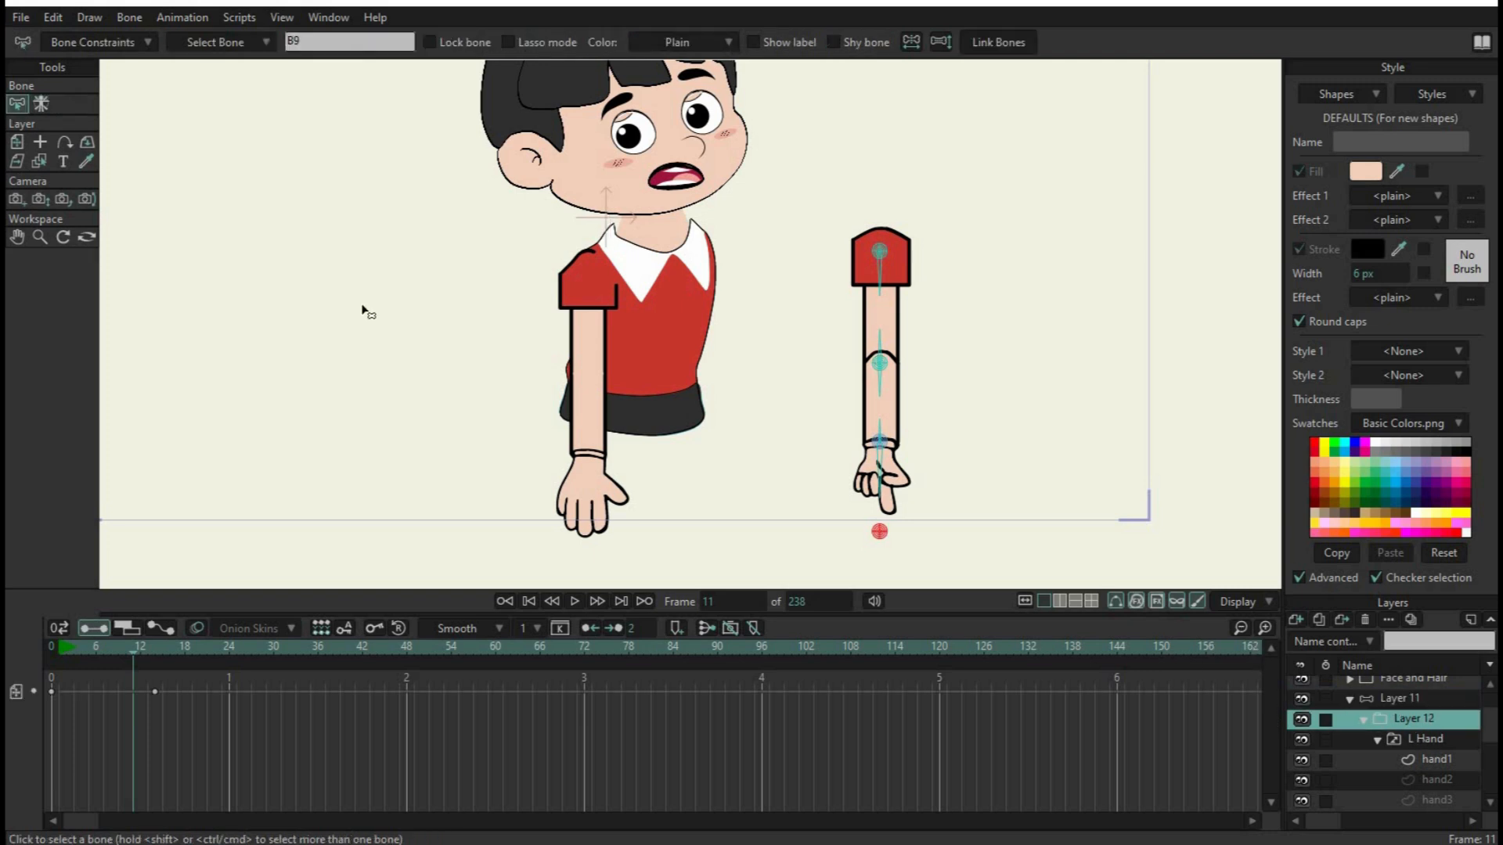
{"action": "left_click", "coordinate": [1412, 697]}
{"action": "scroll", "coordinate": [1424, 702], "scroll_direction": "up", "scroll_amount": 1}
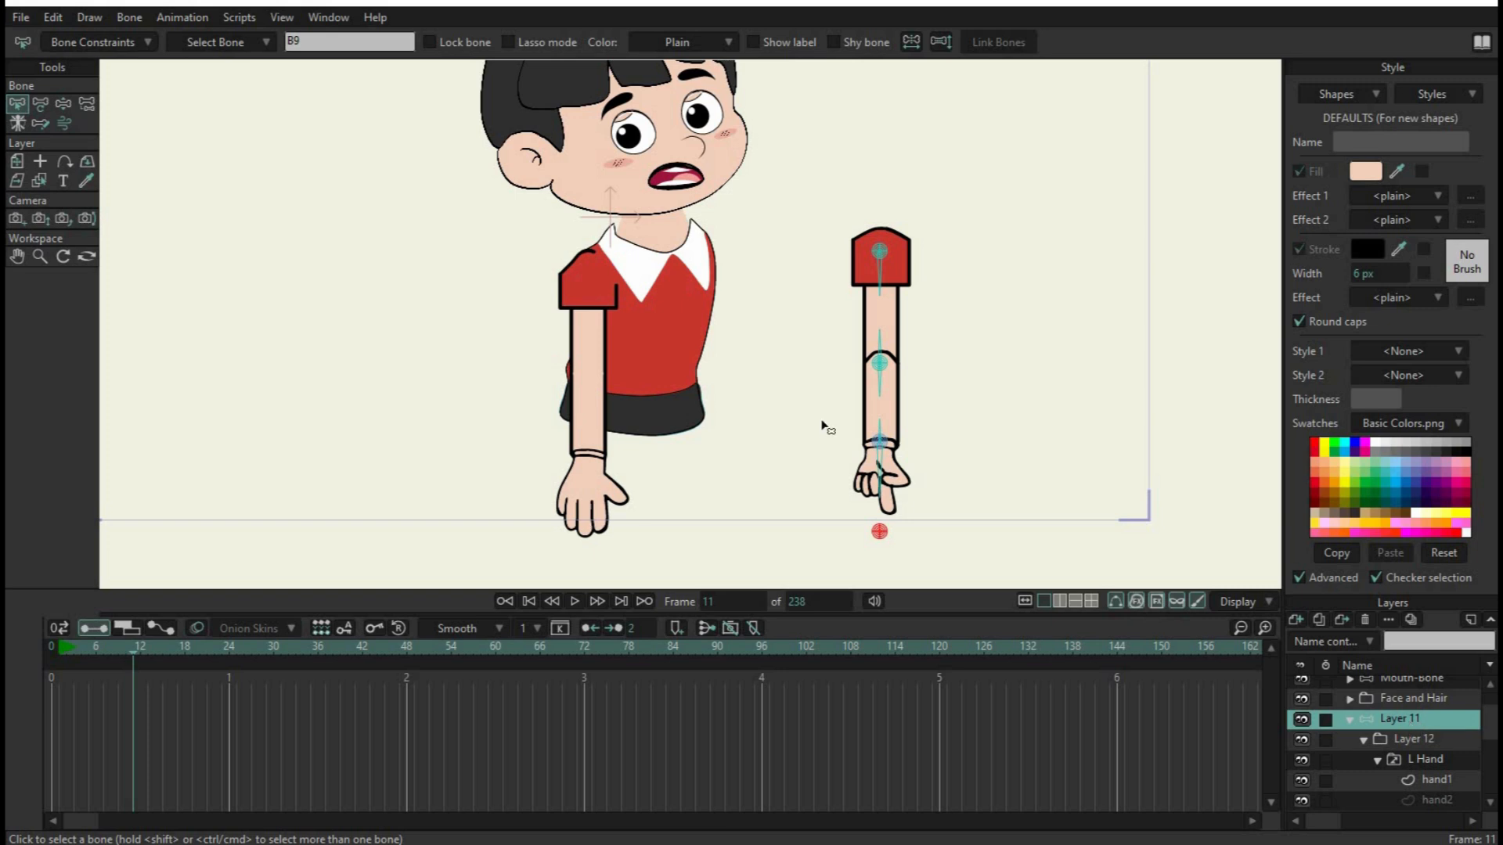
{"action": "left_click", "coordinate": [16, 162]}
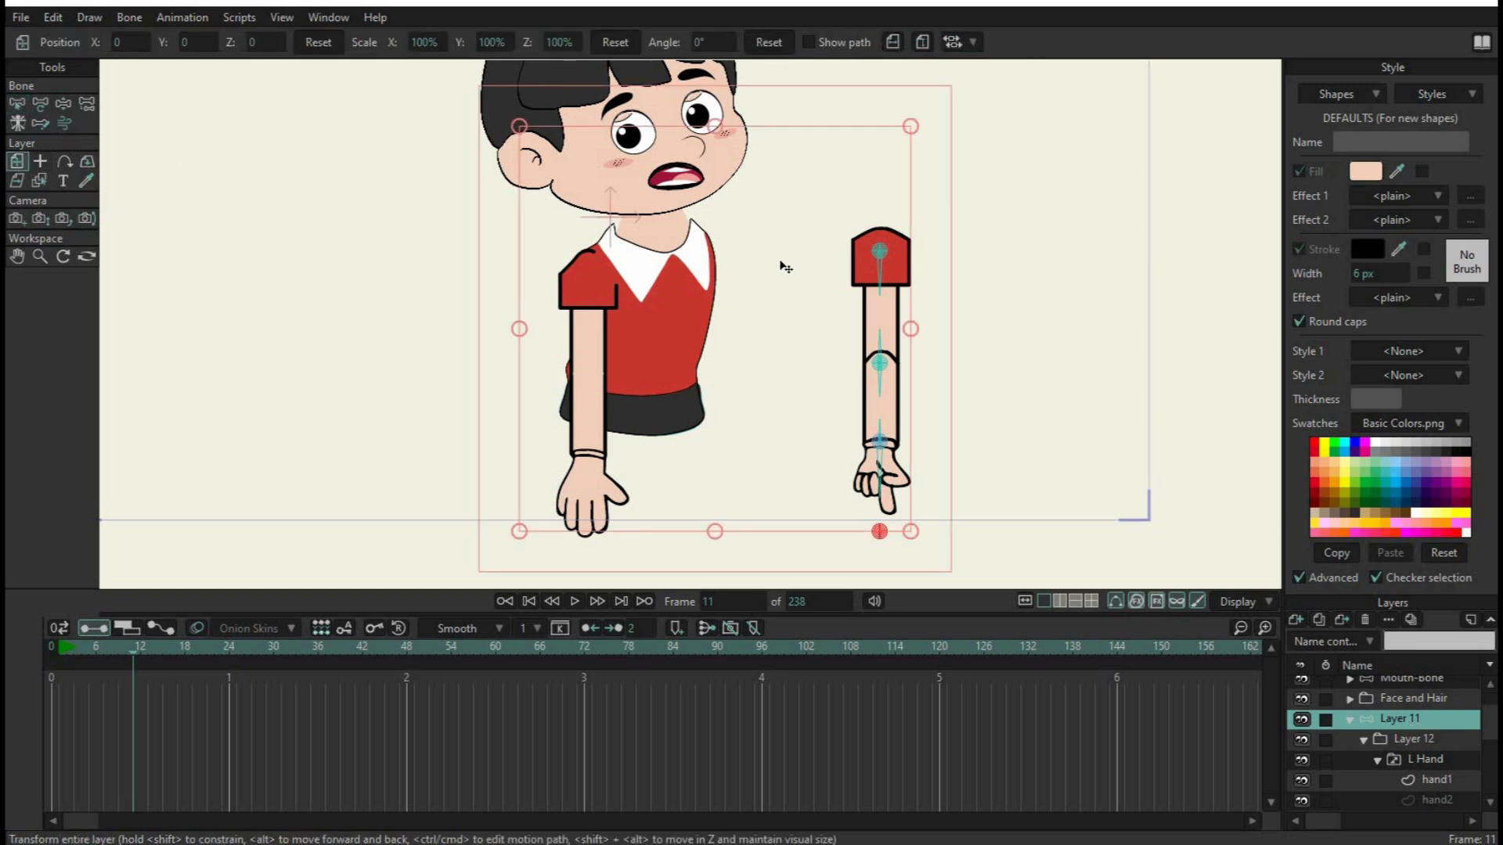
{"action": "mouse_move", "coordinate": [782, 261]}
{"action": "left_mouse_down"}
{"action": "mouse_move", "coordinate": [650, 250]}
{"action": "mouse_move", "coordinate": [620, 258]}
{"action": "mouse_move", "coordinate": [625, 271]}
{"action": "left_mouse_up"}
Place the collapsed Layer 11 below the Body layer, and fit the arm to the shoulder at position X -0.5768, Y -0.0305
{"action": "scroll", "coordinate": [1421, 747], "scroll_direction": "down", "scroll_amount": 2}
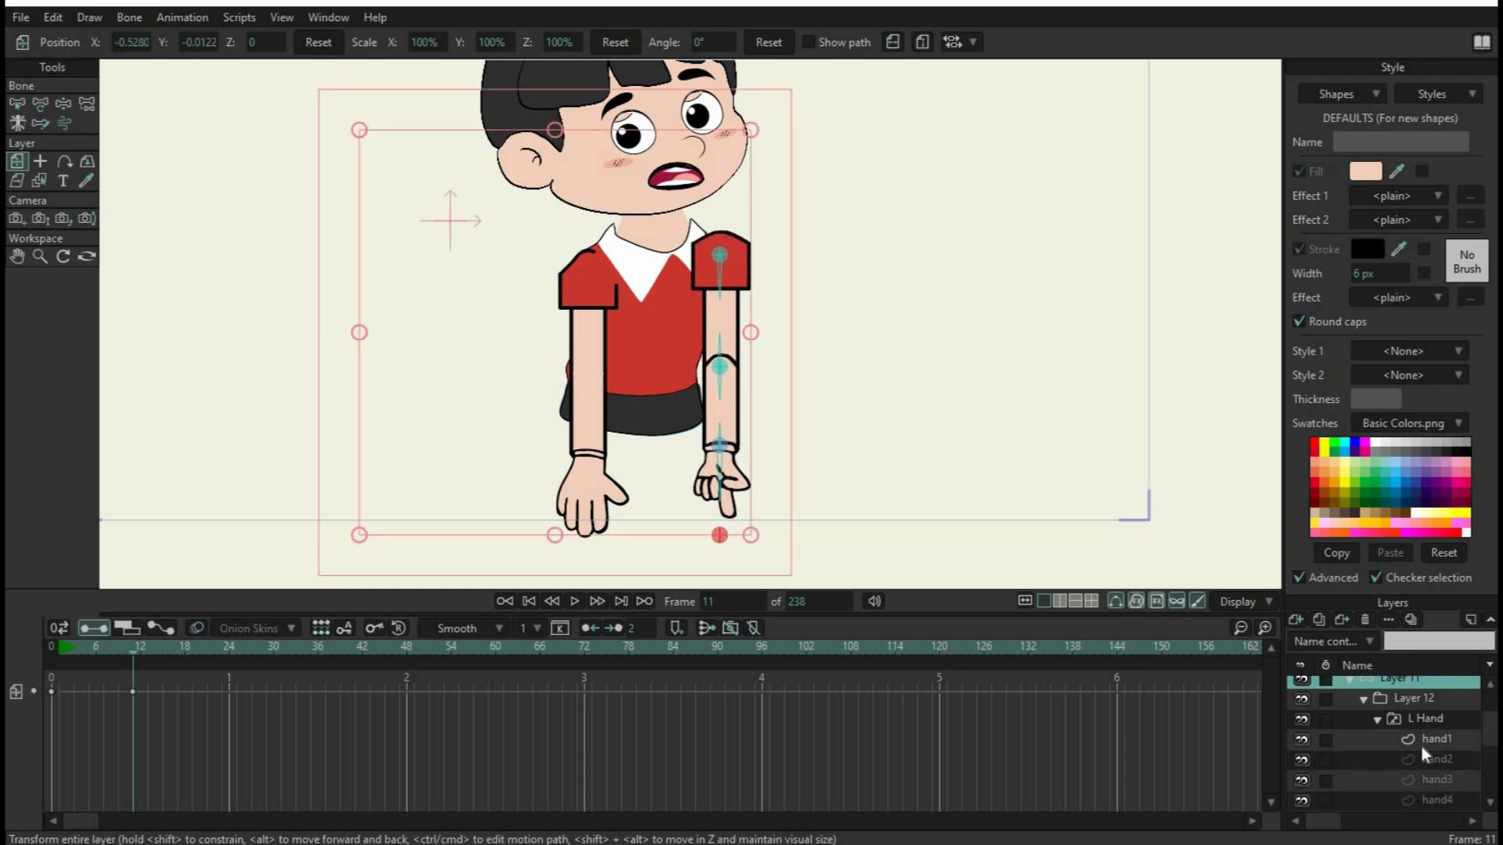
{"action": "scroll", "coordinate": [1420, 753], "scroll_direction": "up", "scroll_amount": 2}
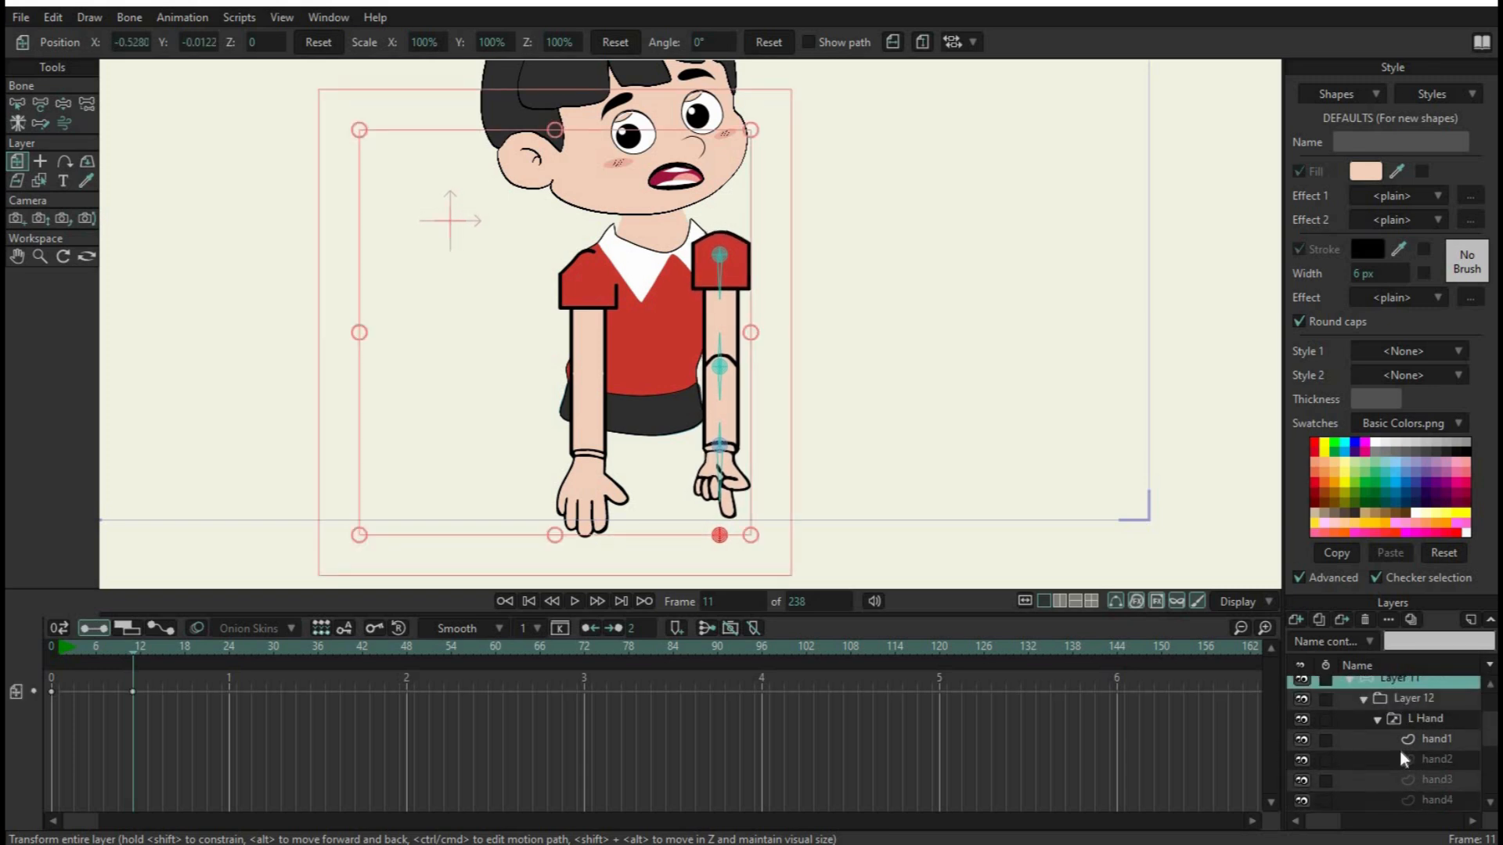
{"action": "left_click", "coordinate": [1348, 679]}
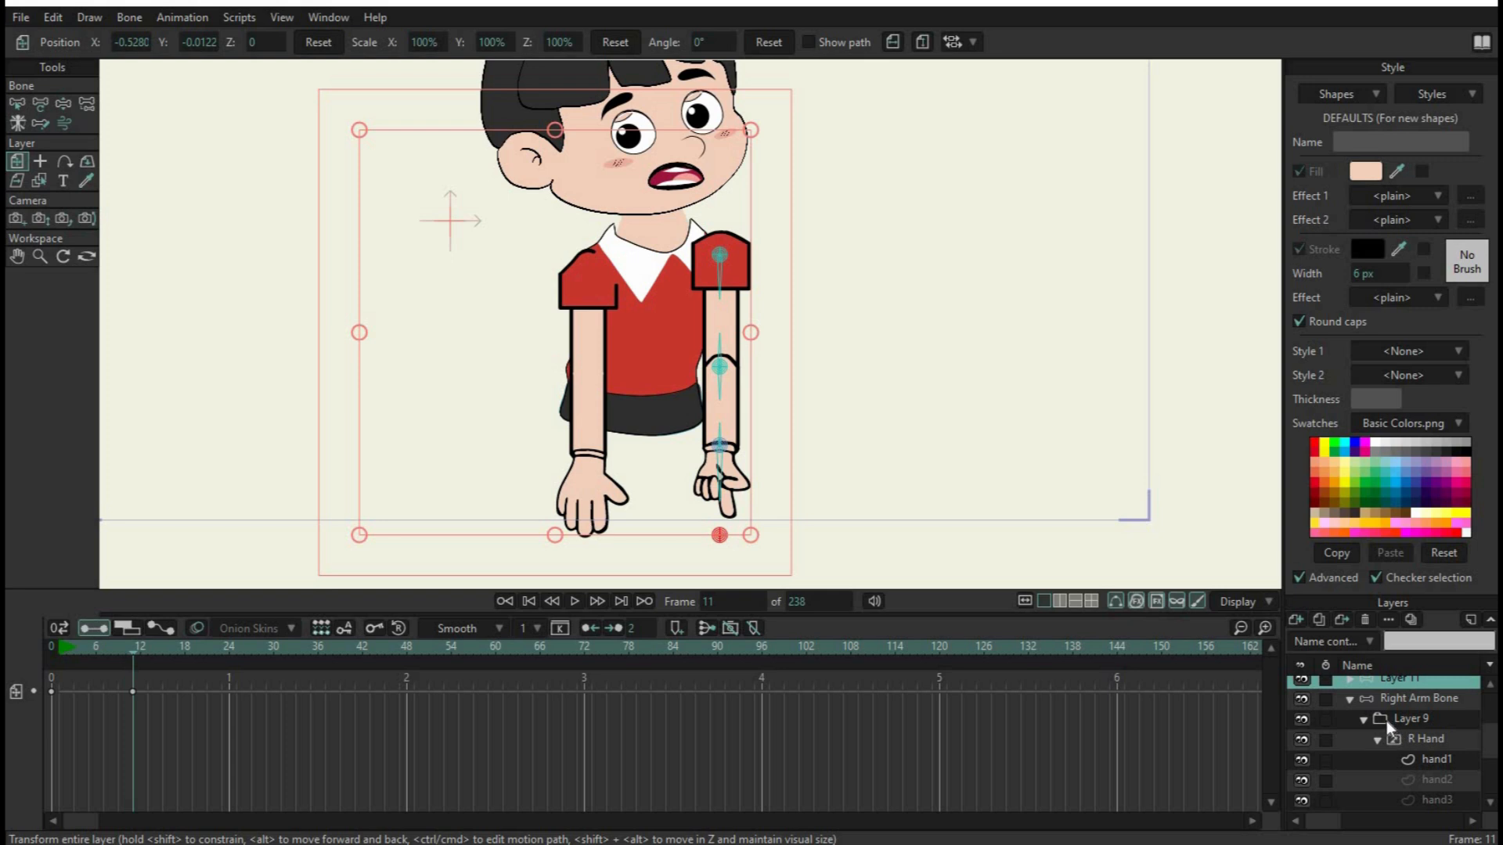
{"action": "scroll", "coordinate": [1382, 721], "scroll_direction": "up", "scroll_amount": 1}
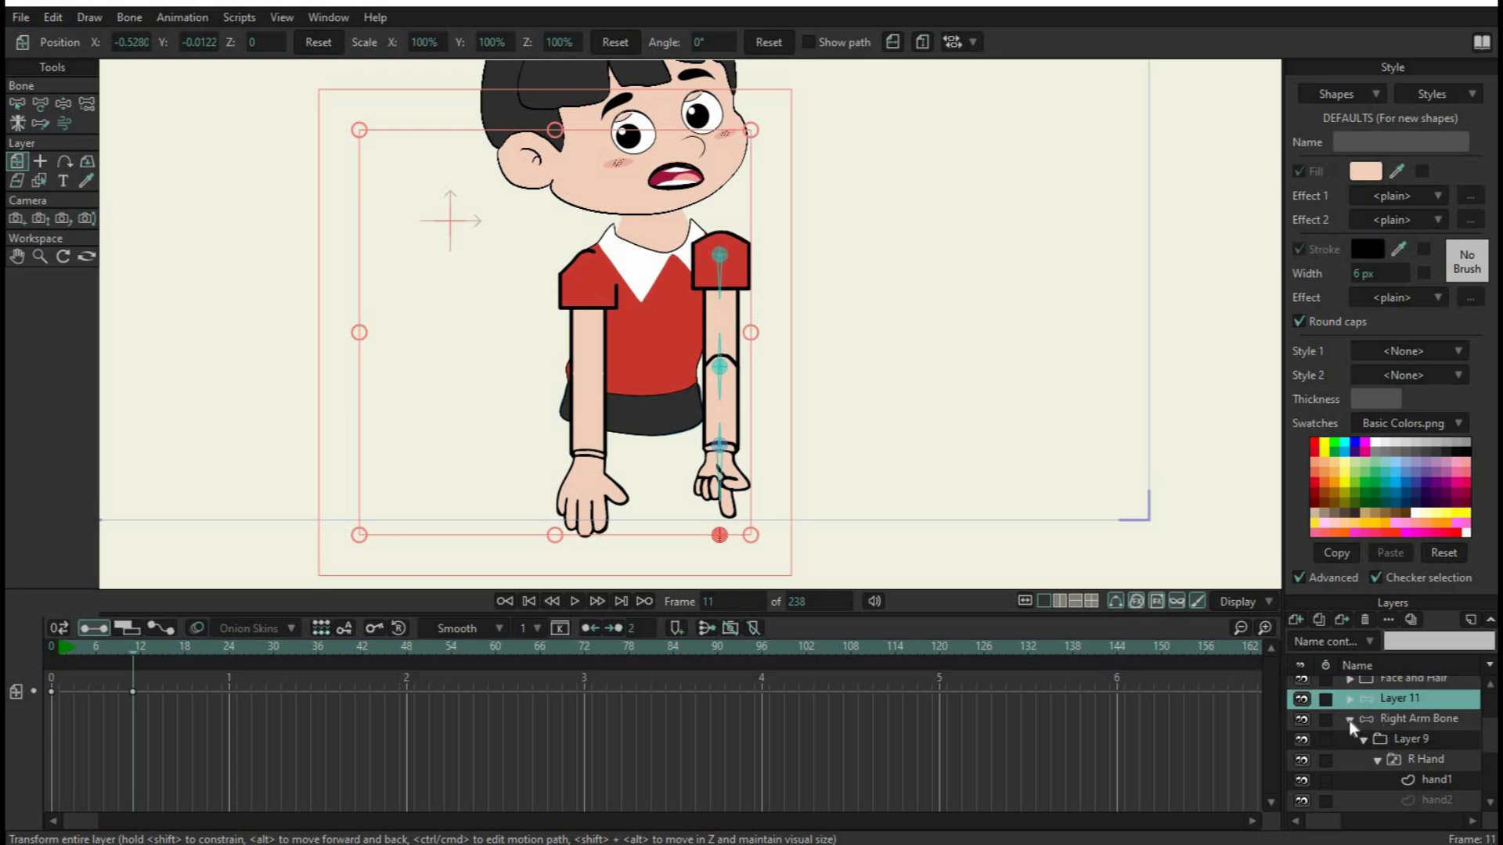
{"action": "left_click", "coordinate": [1349, 720]}
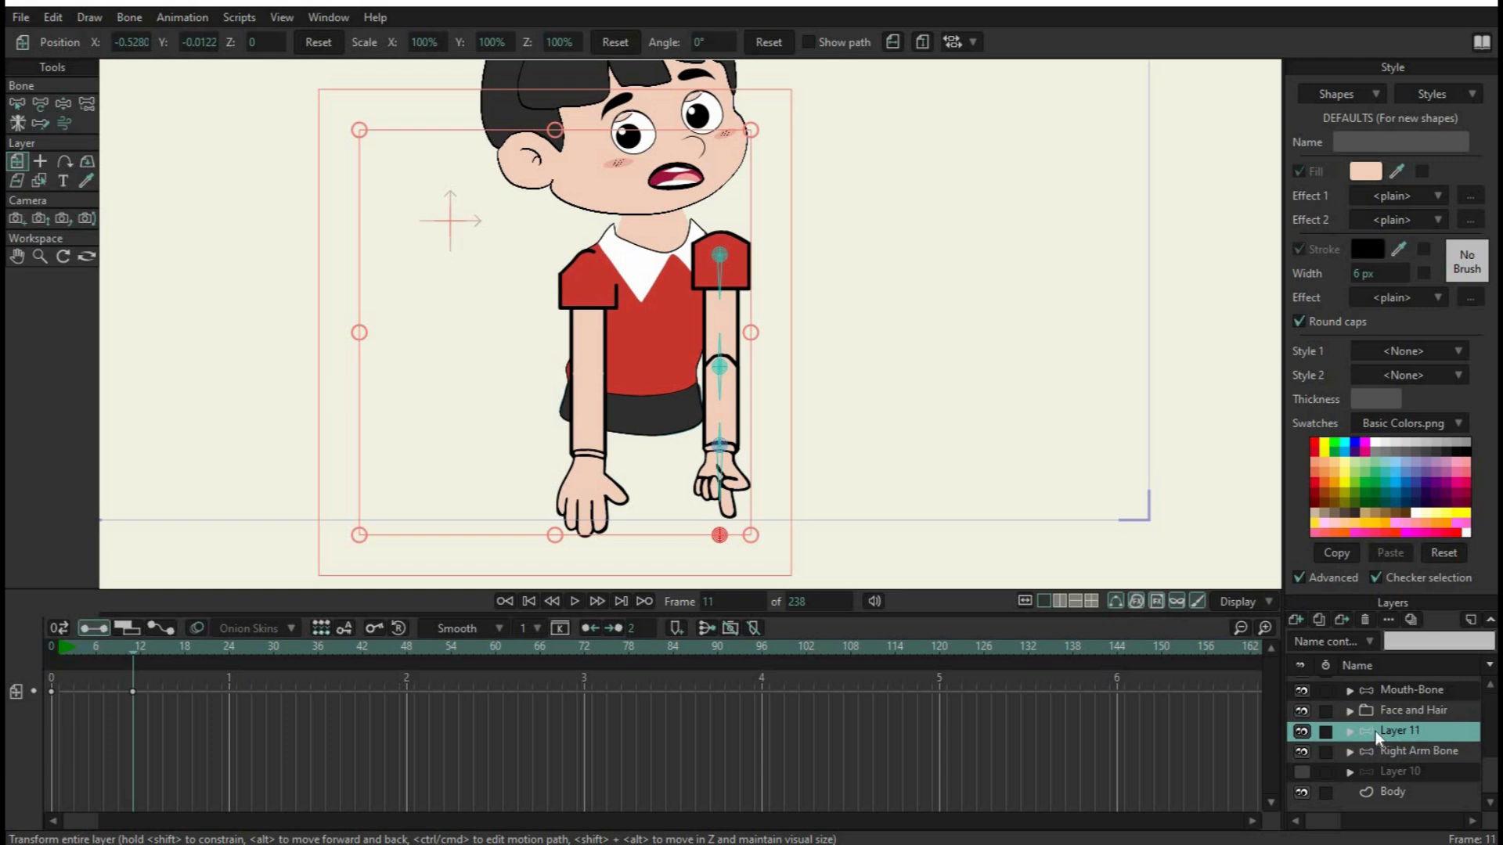
{"action": "left_click_drag", "start_coordinate": [1376, 732], "coordinate": [1382, 802]}
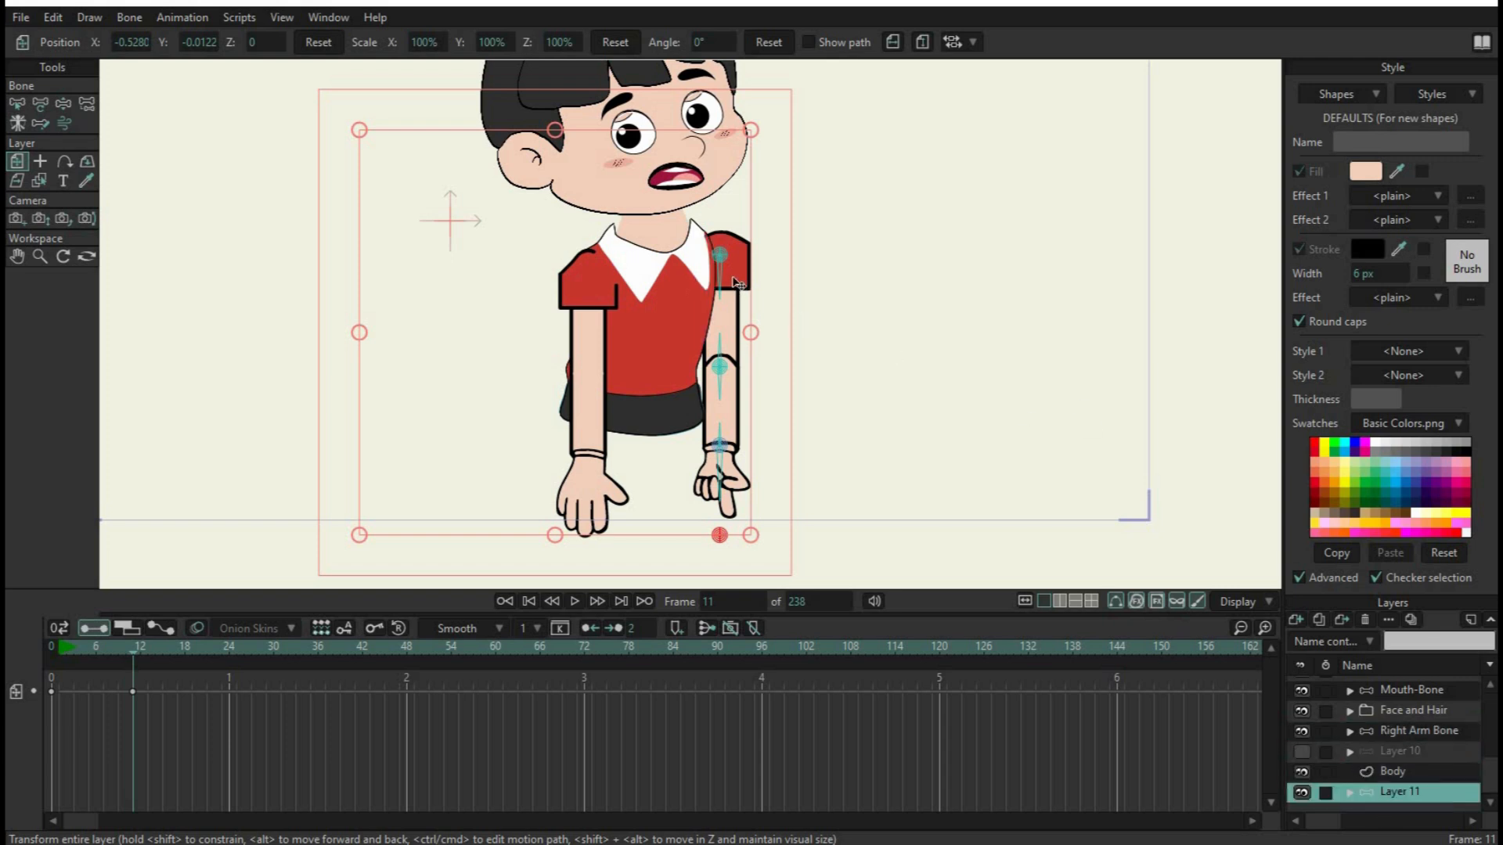
{"action": "left_click_drag", "start_coordinate": [736, 284], "coordinate": [724, 283]}
{"action": "left_click_drag", "start_coordinate": [707, 361], "coordinate": [707, 363]}
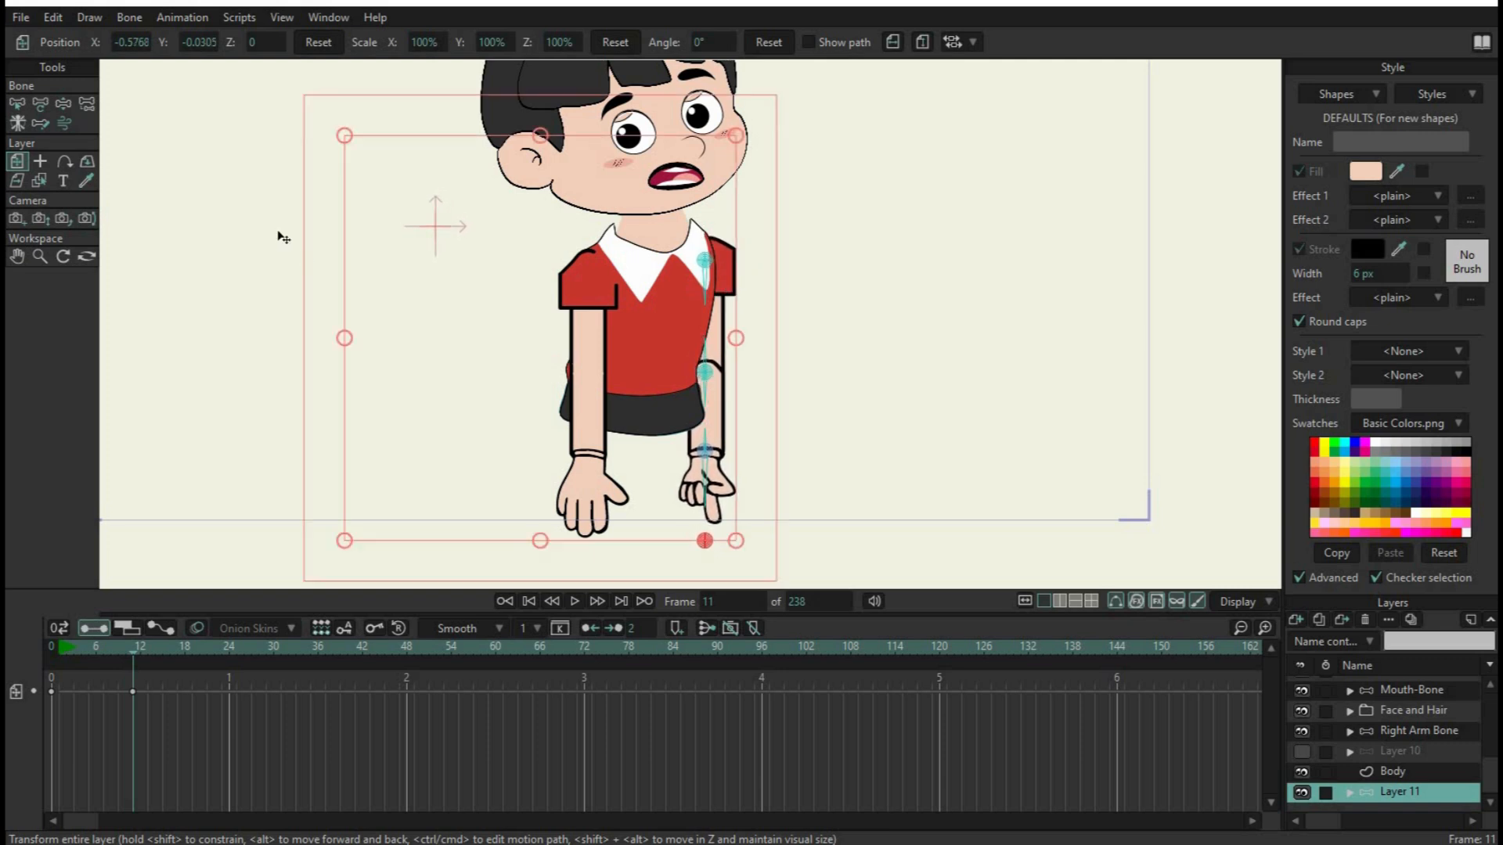
Pose the arm at frame 11 by moving Layer 11's elbow, wrist and hand bones into a slight bend beside the body
{"action": "left_click", "coordinate": [39, 102]}
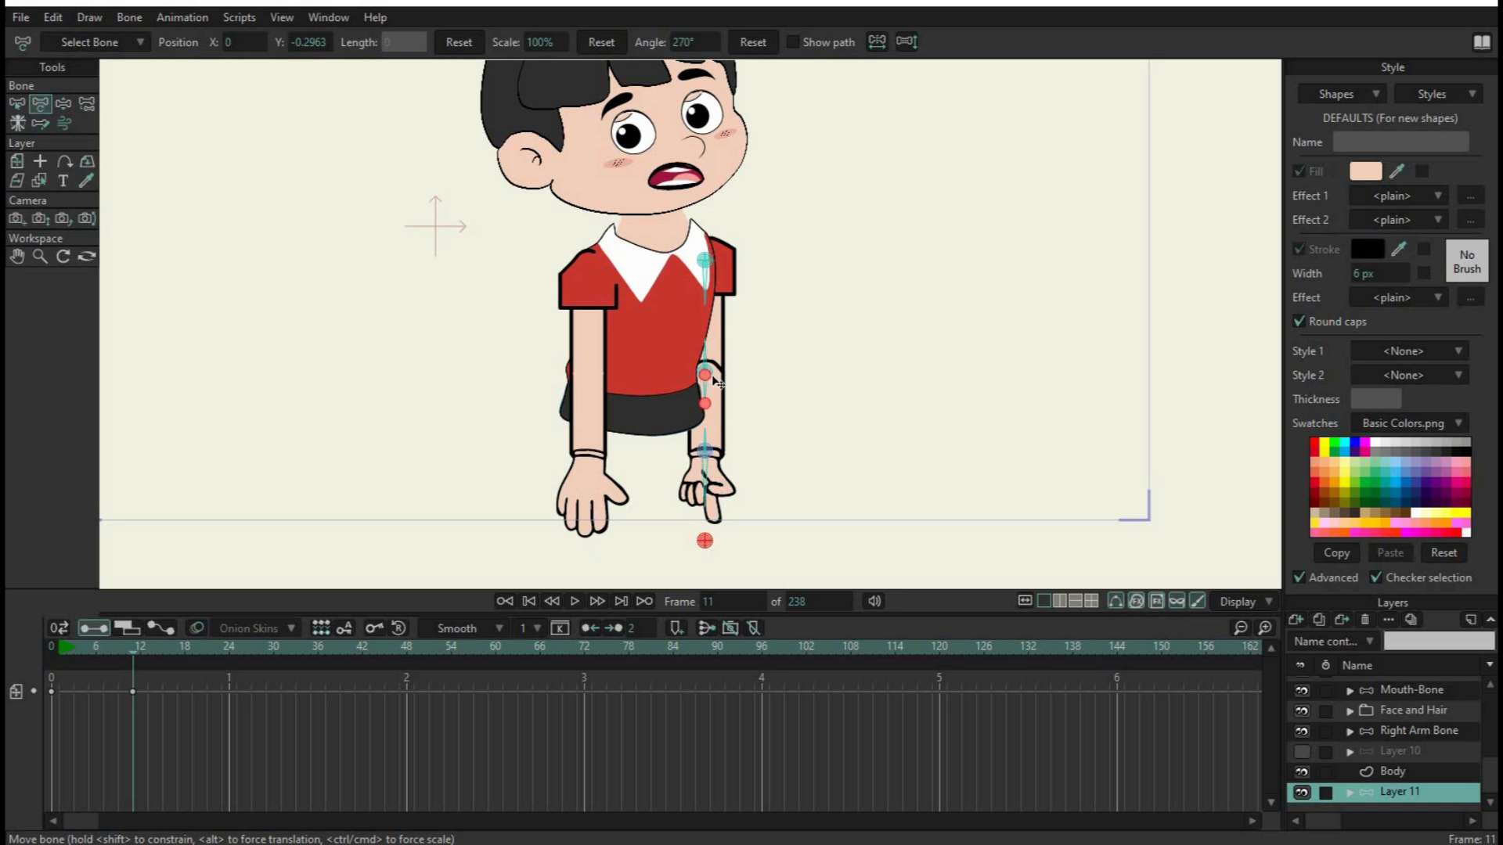
{"action": "left_click_drag", "start_coordinate": [744, 379], "coordinate": [813, 353]}
{"action": "left_click", "coordinate": [711, 461]}
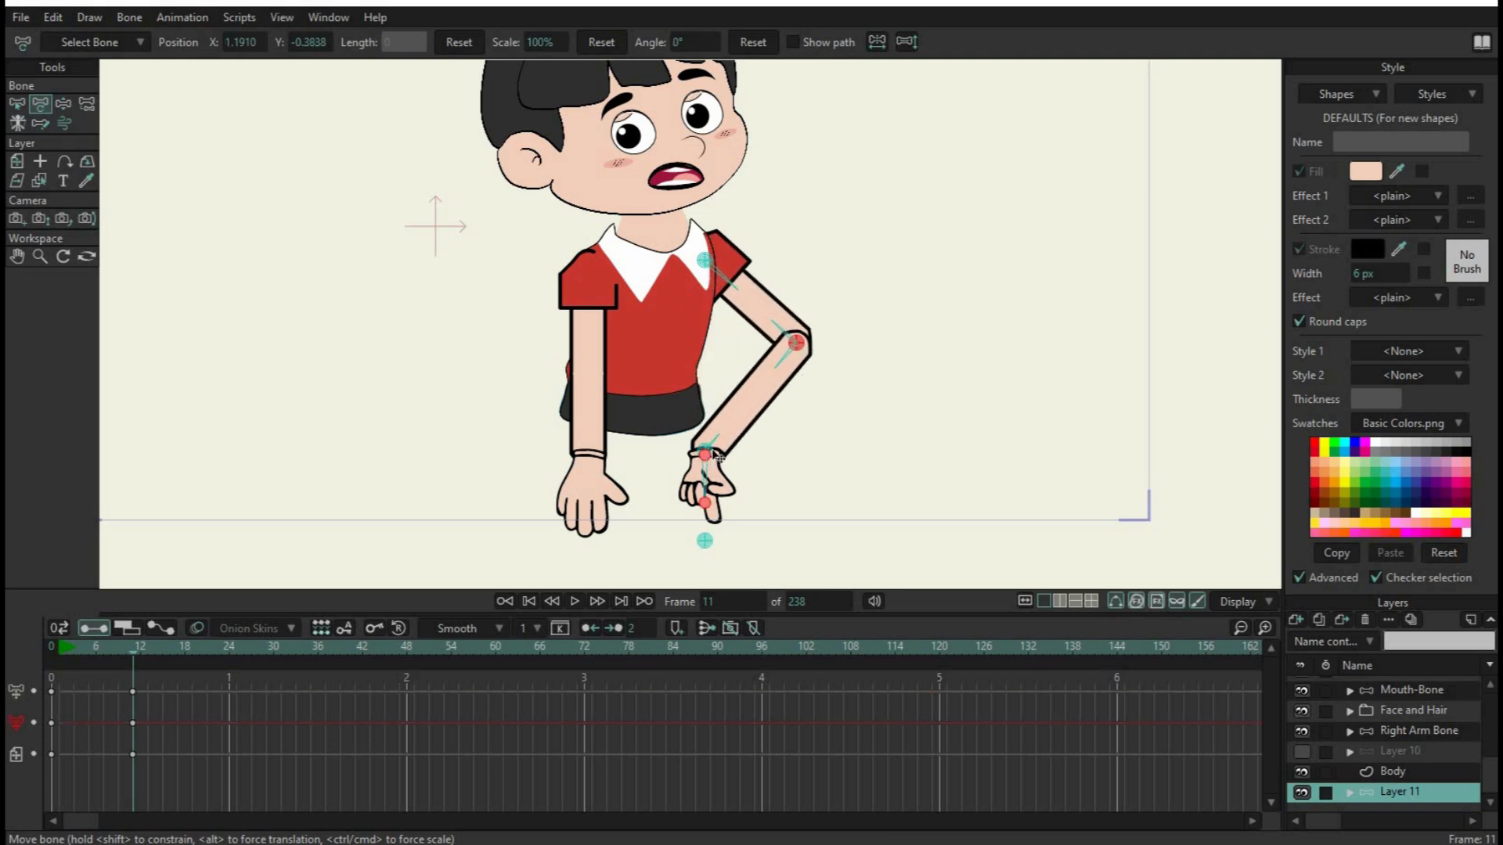
{"action": "left_click", "coordinate": [717, 453]}
{"action": "left_click", "coordinate": [714, 457]}
{"action": "left_click_drag", "start_coordinate": [704, 454], "coordinate": [792, 412]}
{"action": "left_click_drag", "start_coordinate": [795, 496], "coordinate": [825, 485]}
{"action": "left_click", "coordinate": [800, 343]}
{"action": "left_click", "coordinate": [801, 346]}
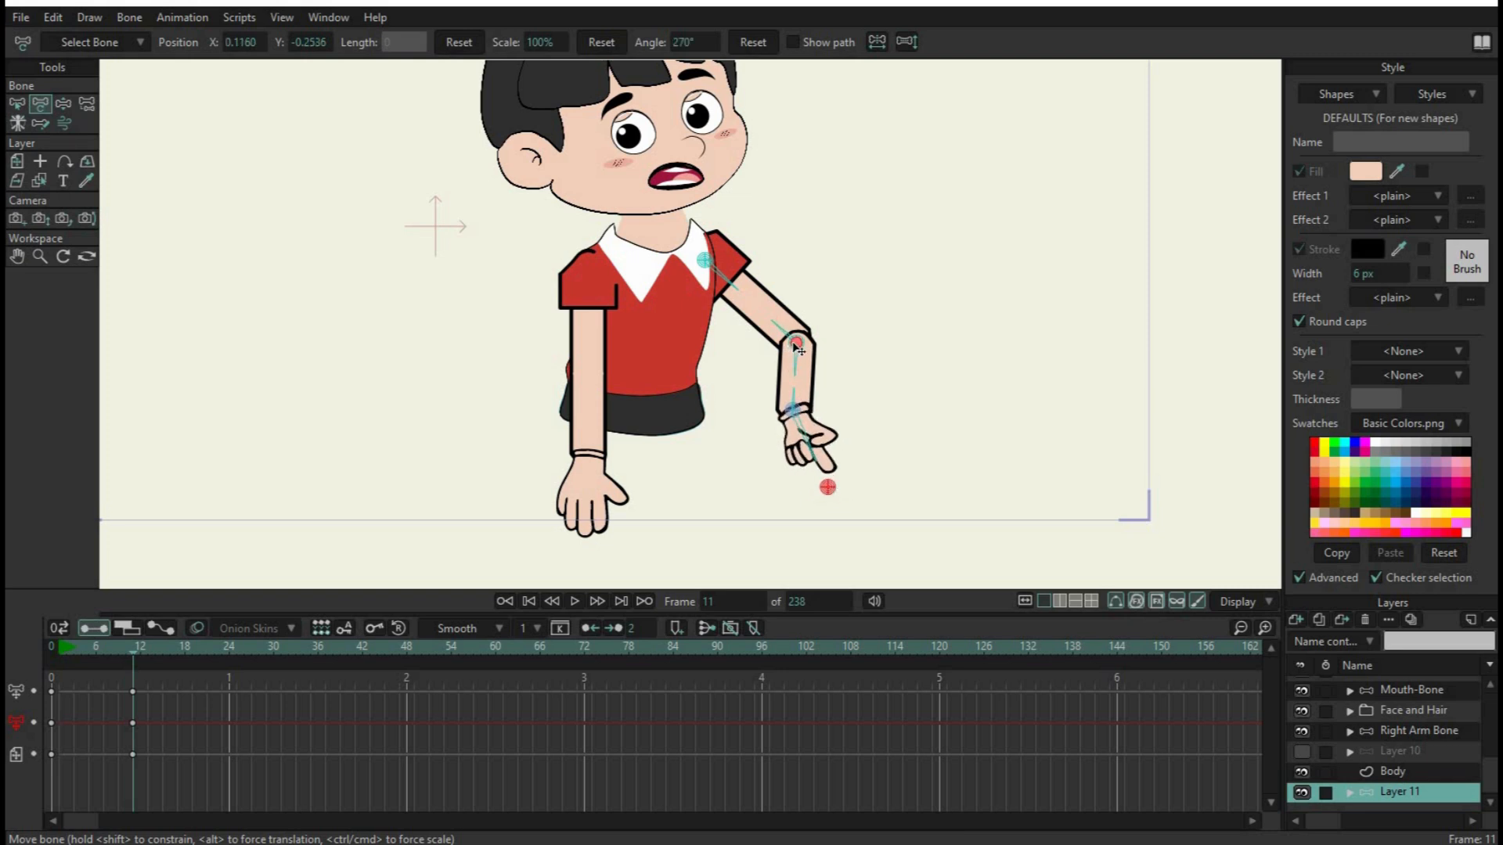
{"action": "left_click_drag", "start_coordinate": [790, 341], "coordinate": [743, 327]}
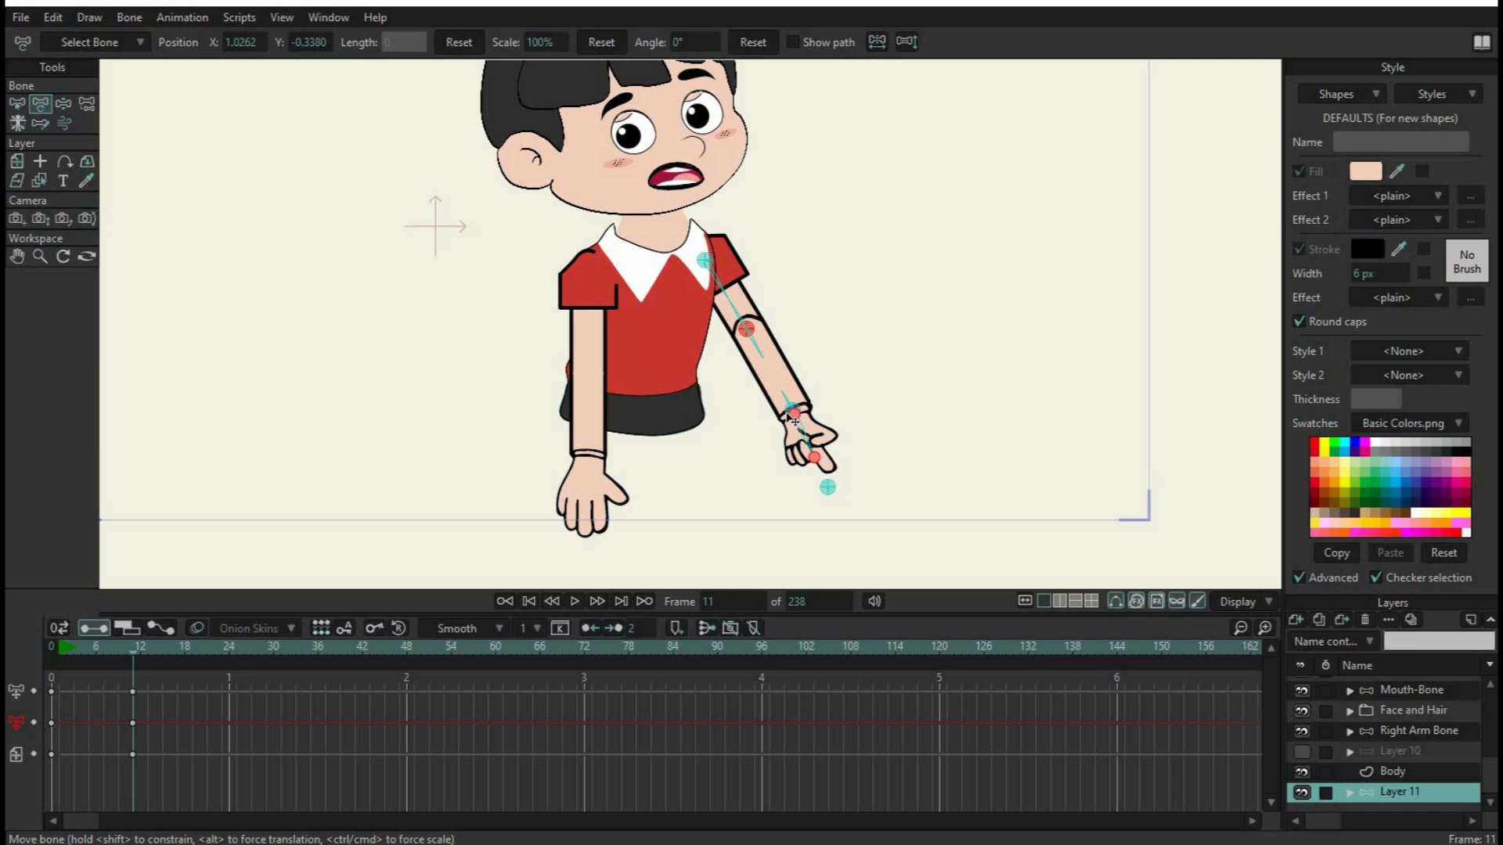
{"action": "left_click_drag", "start_coordinate": [795, 421], "coordinate": [758, 426]}
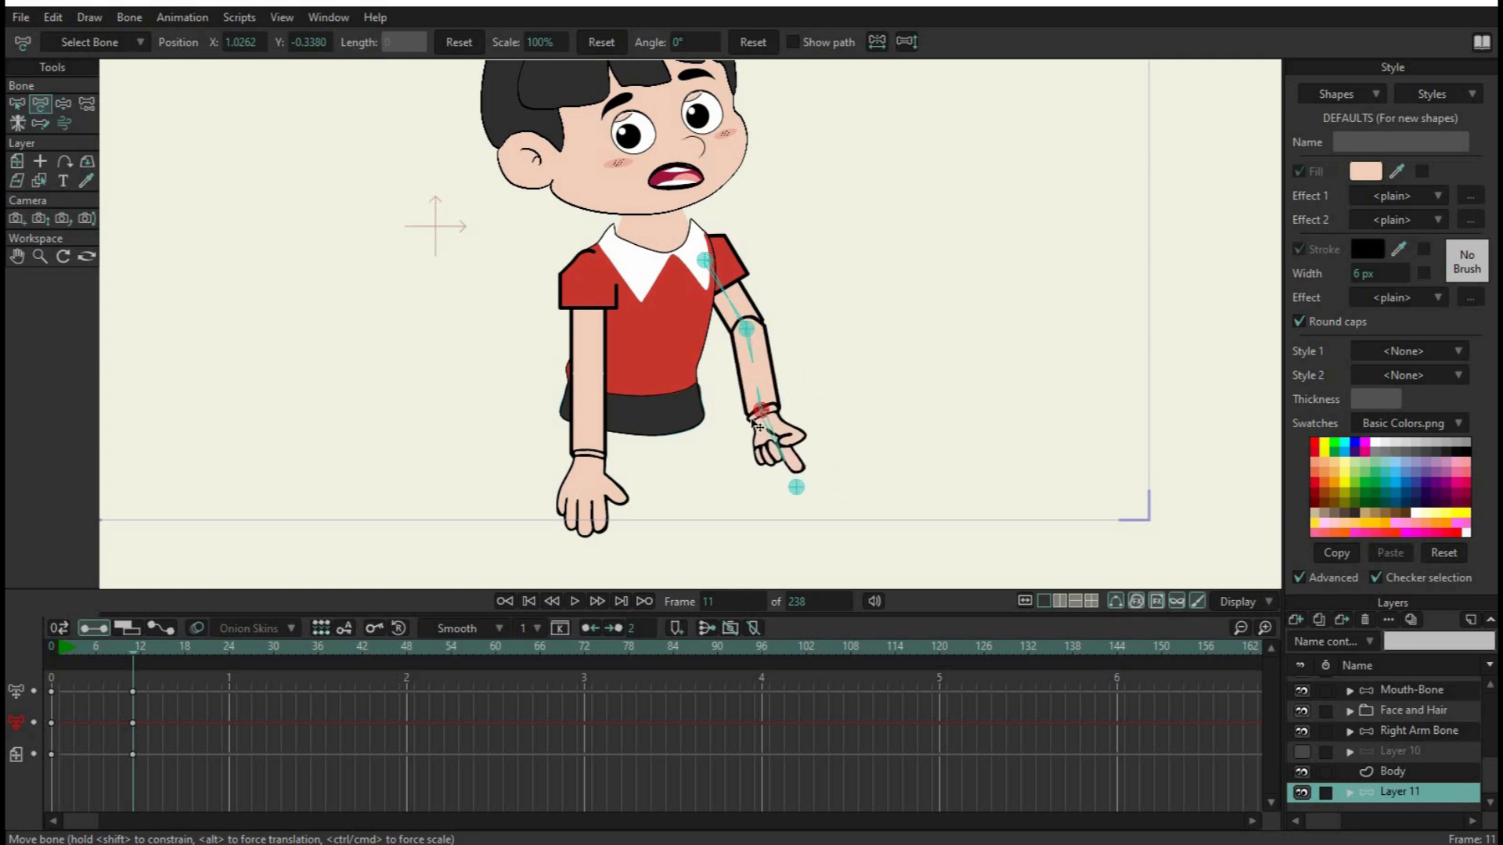
{"action": "left_click_drag", "start_coordinate": [796, 489], "coordinate": [761, 519]}
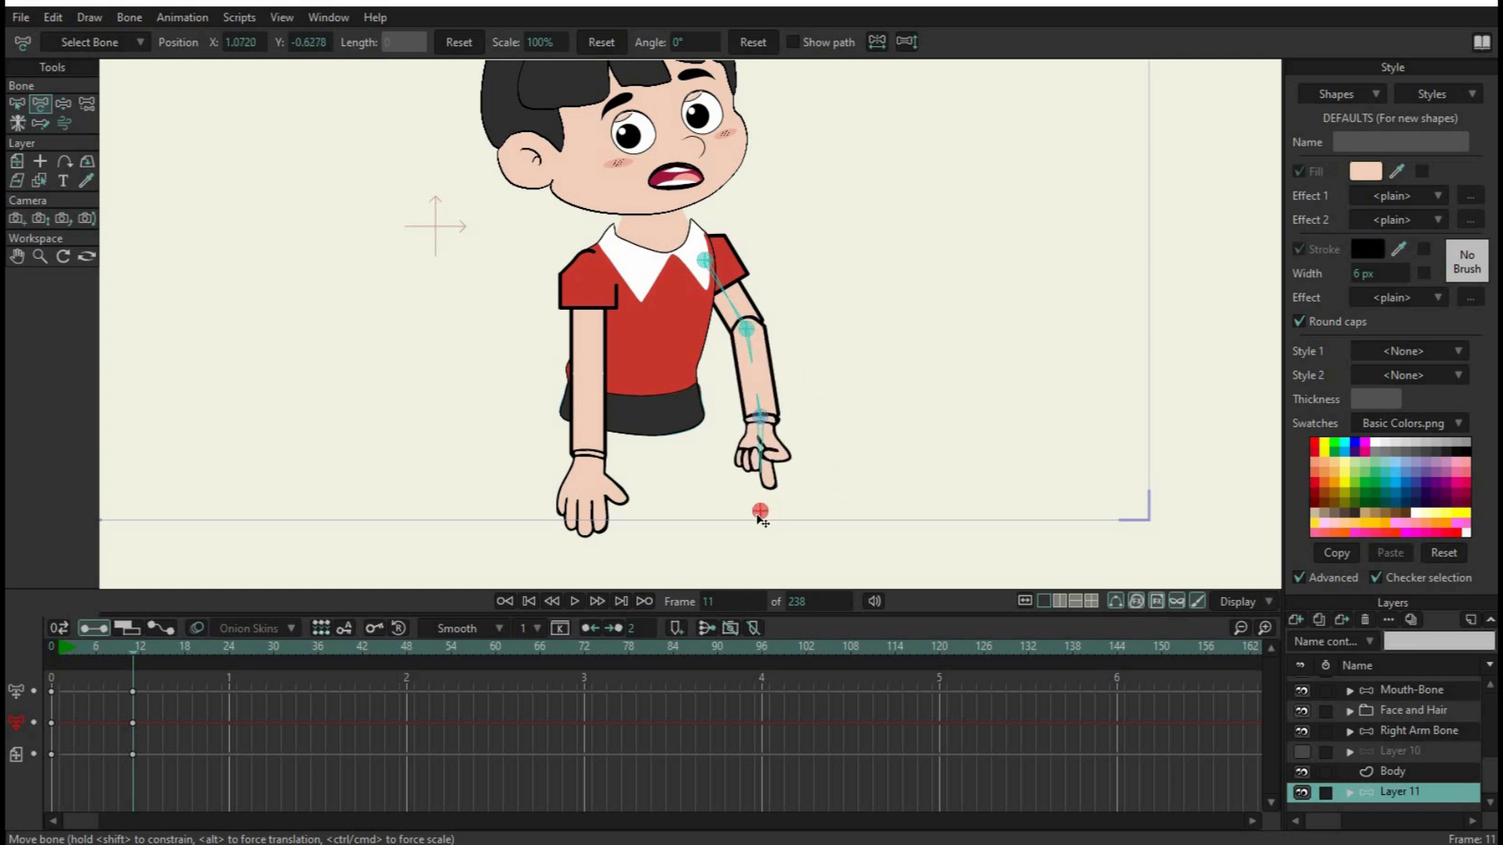
Preview the hand3, hand4 and hand5 drawings inside Layer 11's L Hand group, and reselect Layer 11
{"action": "left_click", "coordinate": [1351, 793]}
{"action": "scroll", "coordinate": [1384, 791], "scroll_direction": "down", "scroll_amount": 7}
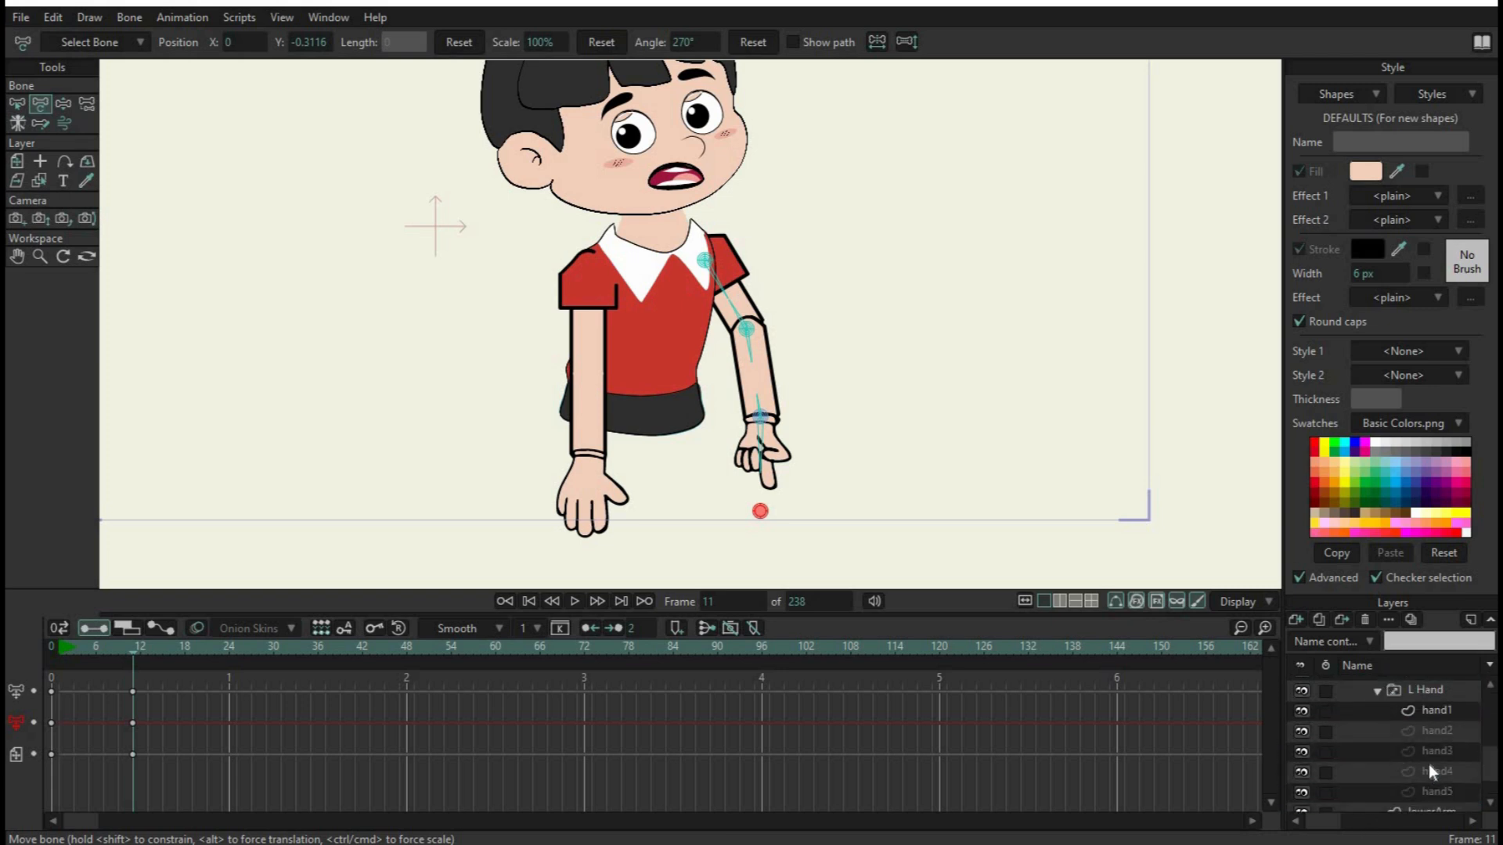
{"action": "left_click", "coordinate": [1439, 753]}
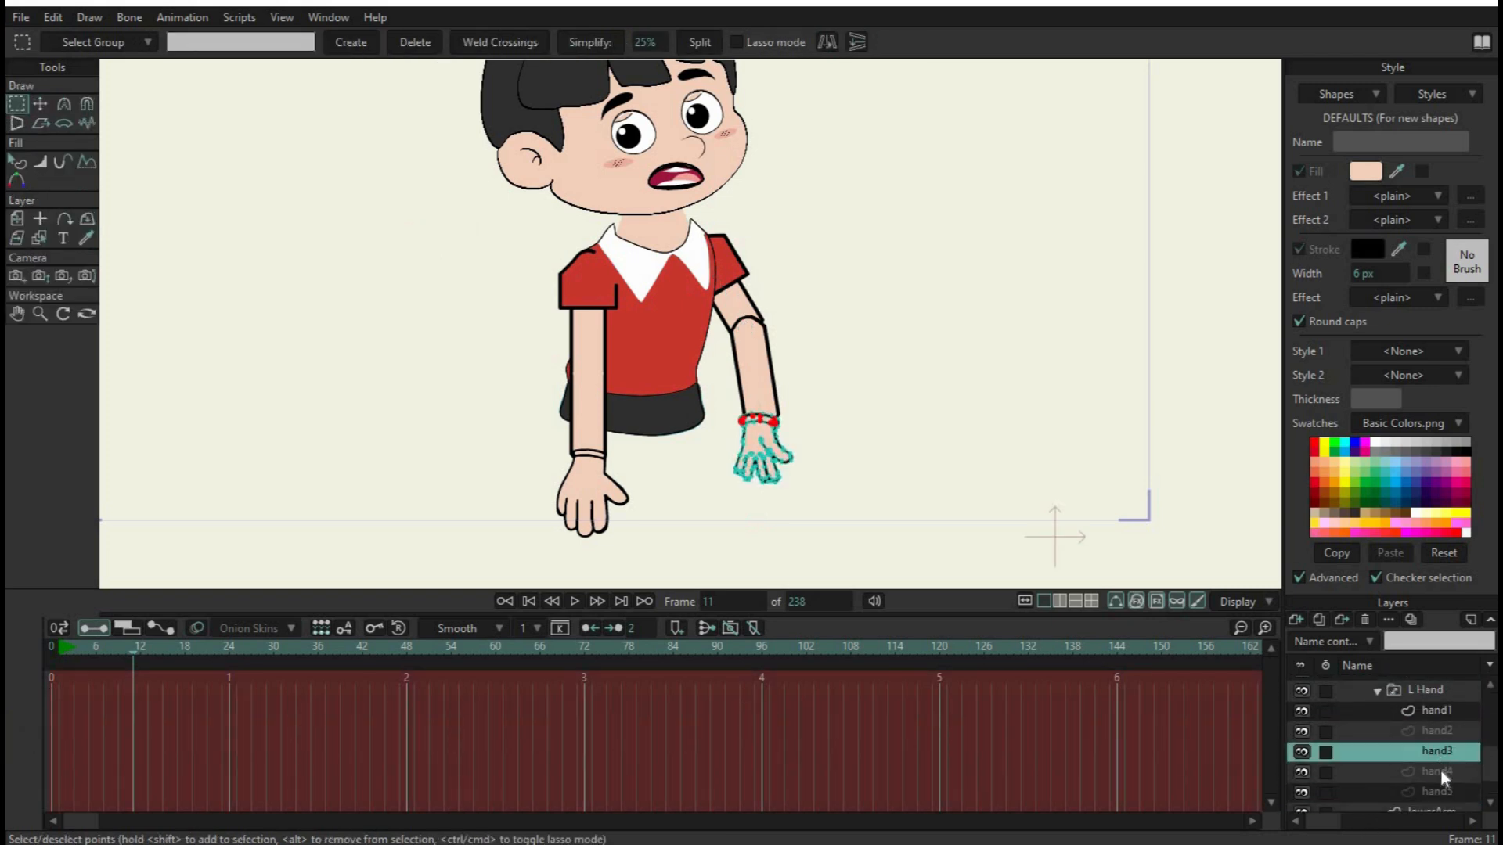
{"action": "left_click", "coordinate": [1440, 770]}
{"action": "left_click", "coordinate": [1442, 791]}
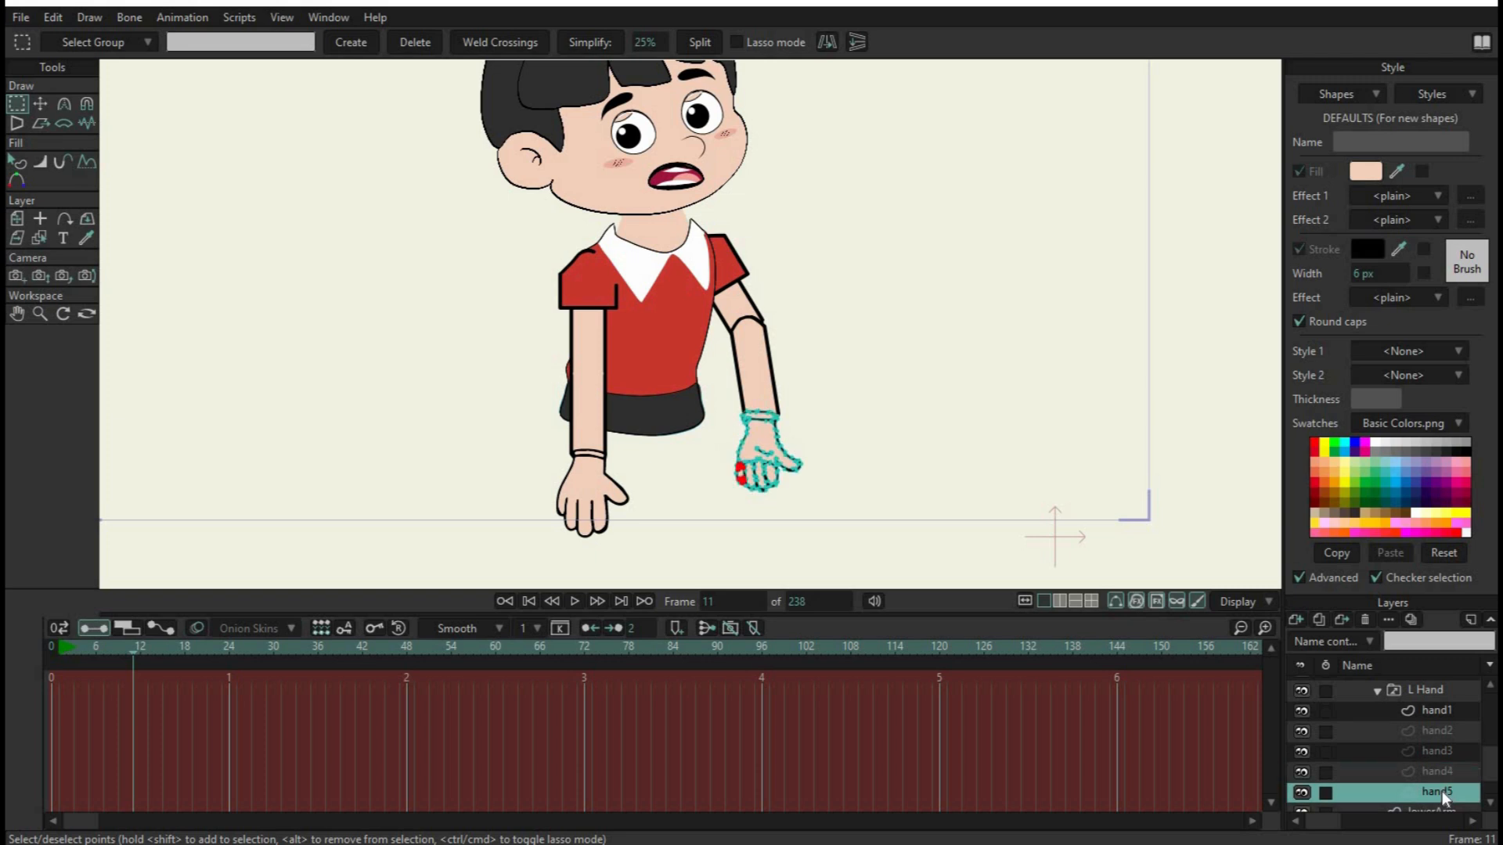
{"action": "scroll", "coordinate": [1394, 712], "scroll_direction": "up", "scroll_amount": 1}
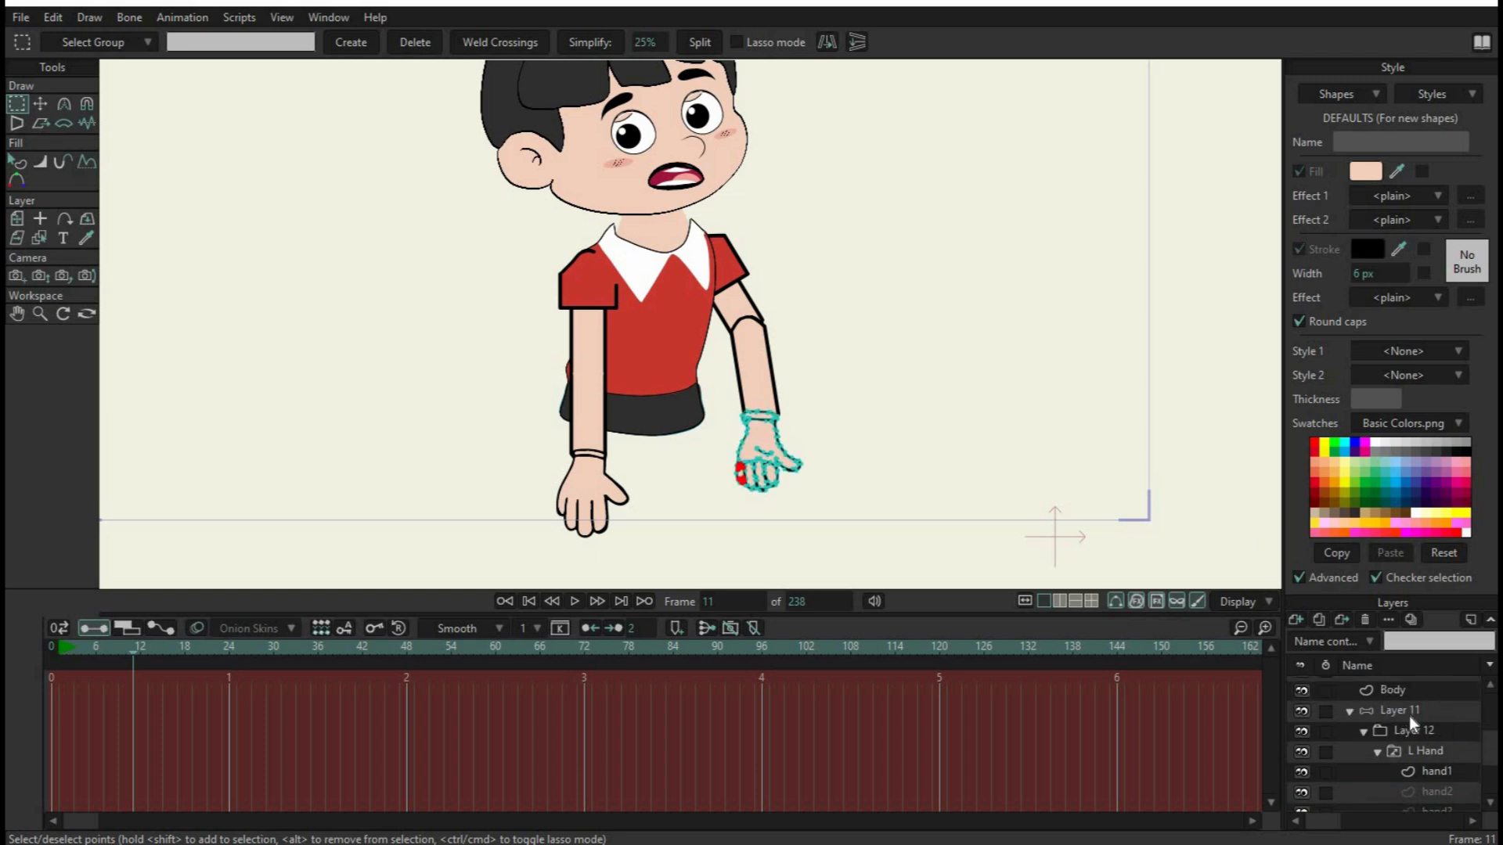
{"action": "left_click", "coordinate": [1409, 714]}
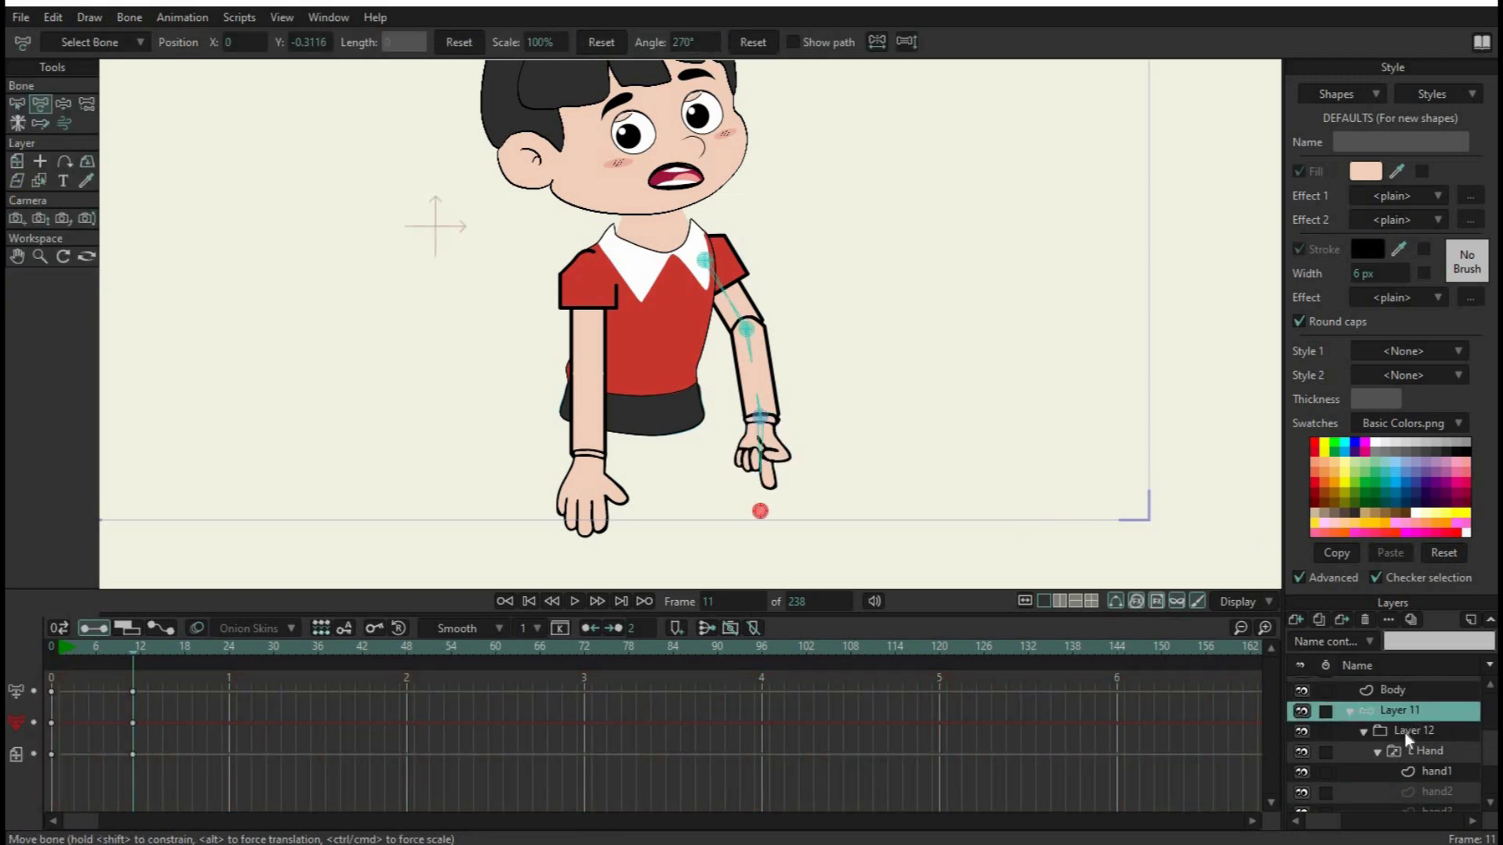
Select the hand5 drawing in the L Hand group and switch between the Transform Points and Select Points tools
{"action": "scroll", "coordinate": [1405, 736], "scroll_direction": "down", "scroll_amount": 2}
{"action": "left_click", "coordinate": [1431, 749]}
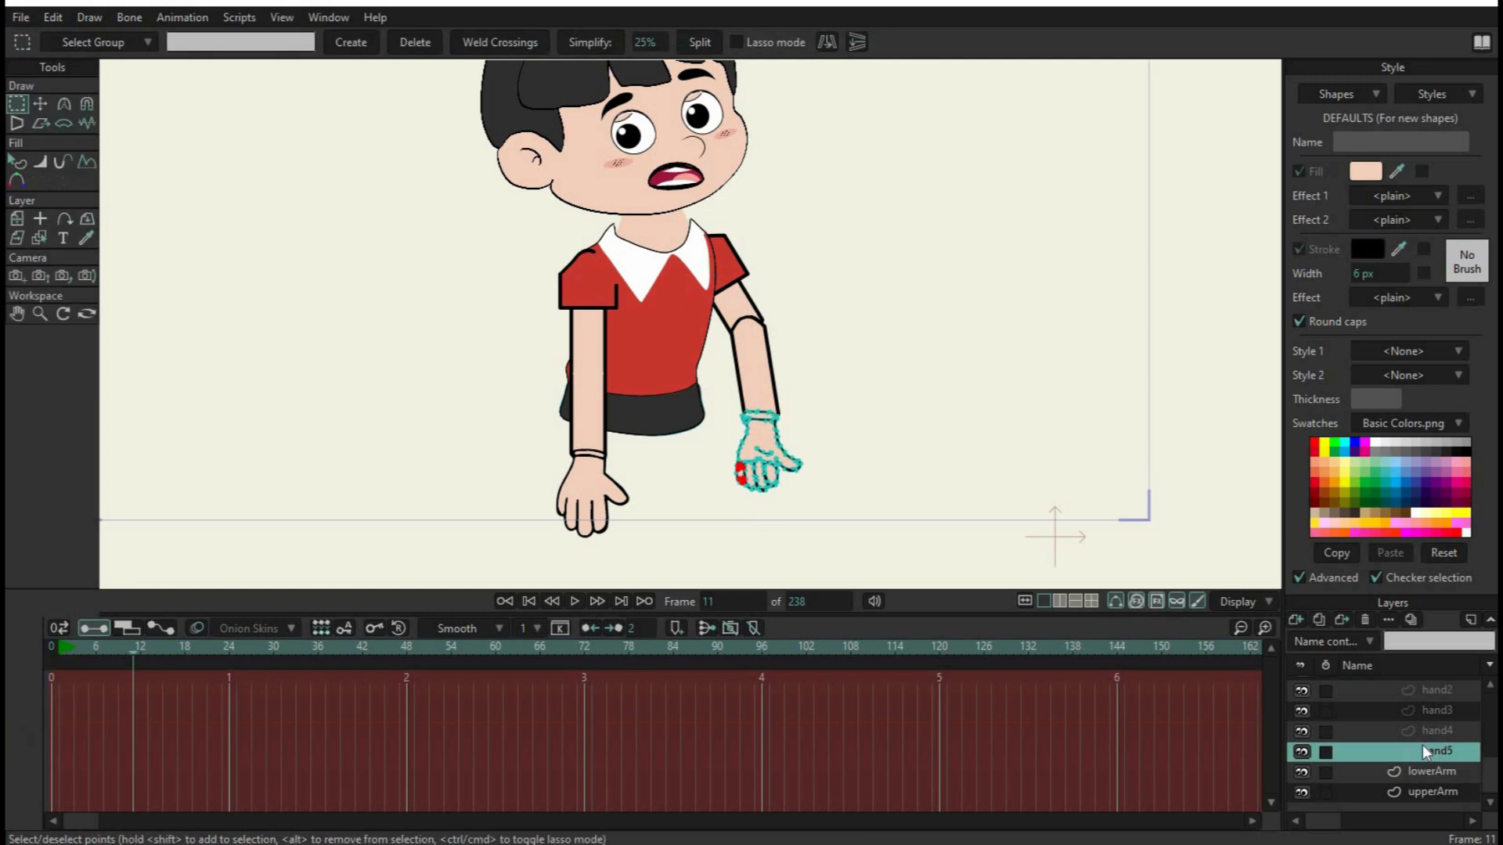
{"action": "scroll", "coordinate": [1436, 742], "scroll_direction": "up", "scroll_amount": 2}
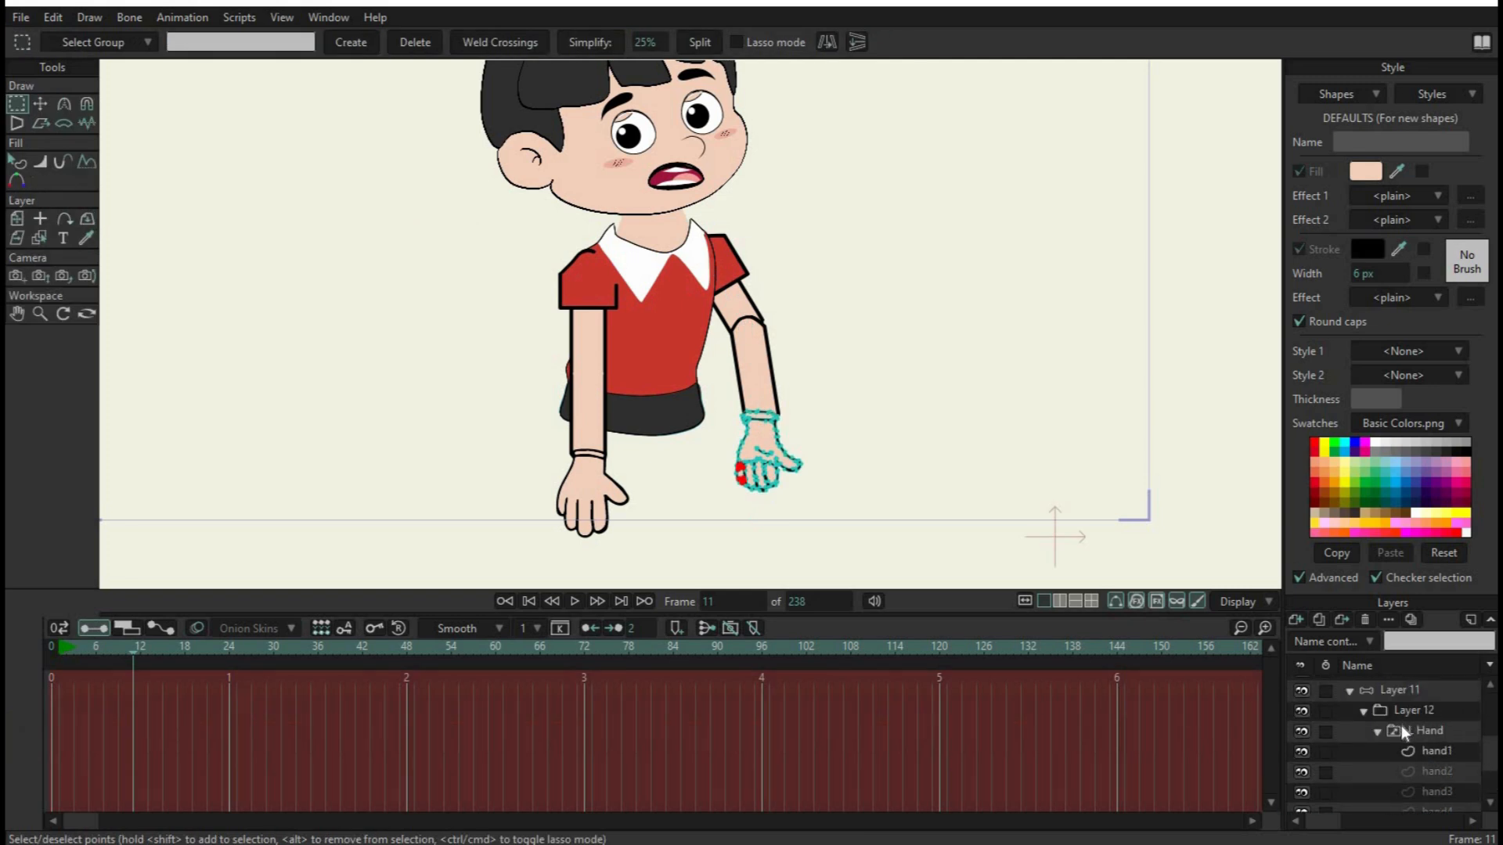
{"action": "scroll", "coordinate": [1401, 726], "scroll_direction": "up", "scroll_amount": 1}
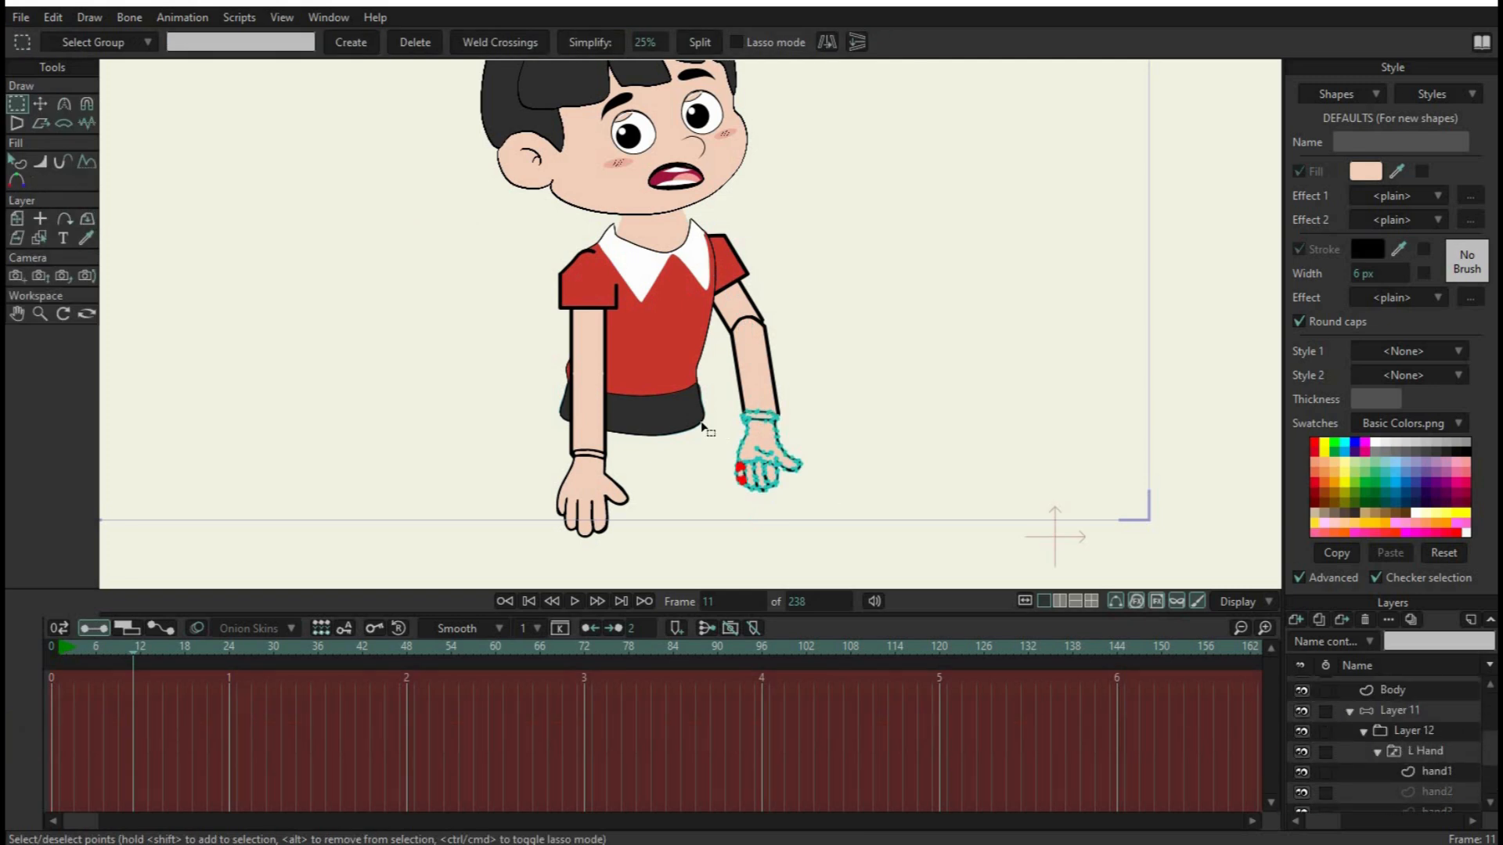
{"action": "left_click", "coordinate": [40, 104]}
{"action": "left_click", "coordinate": [16, 103]}
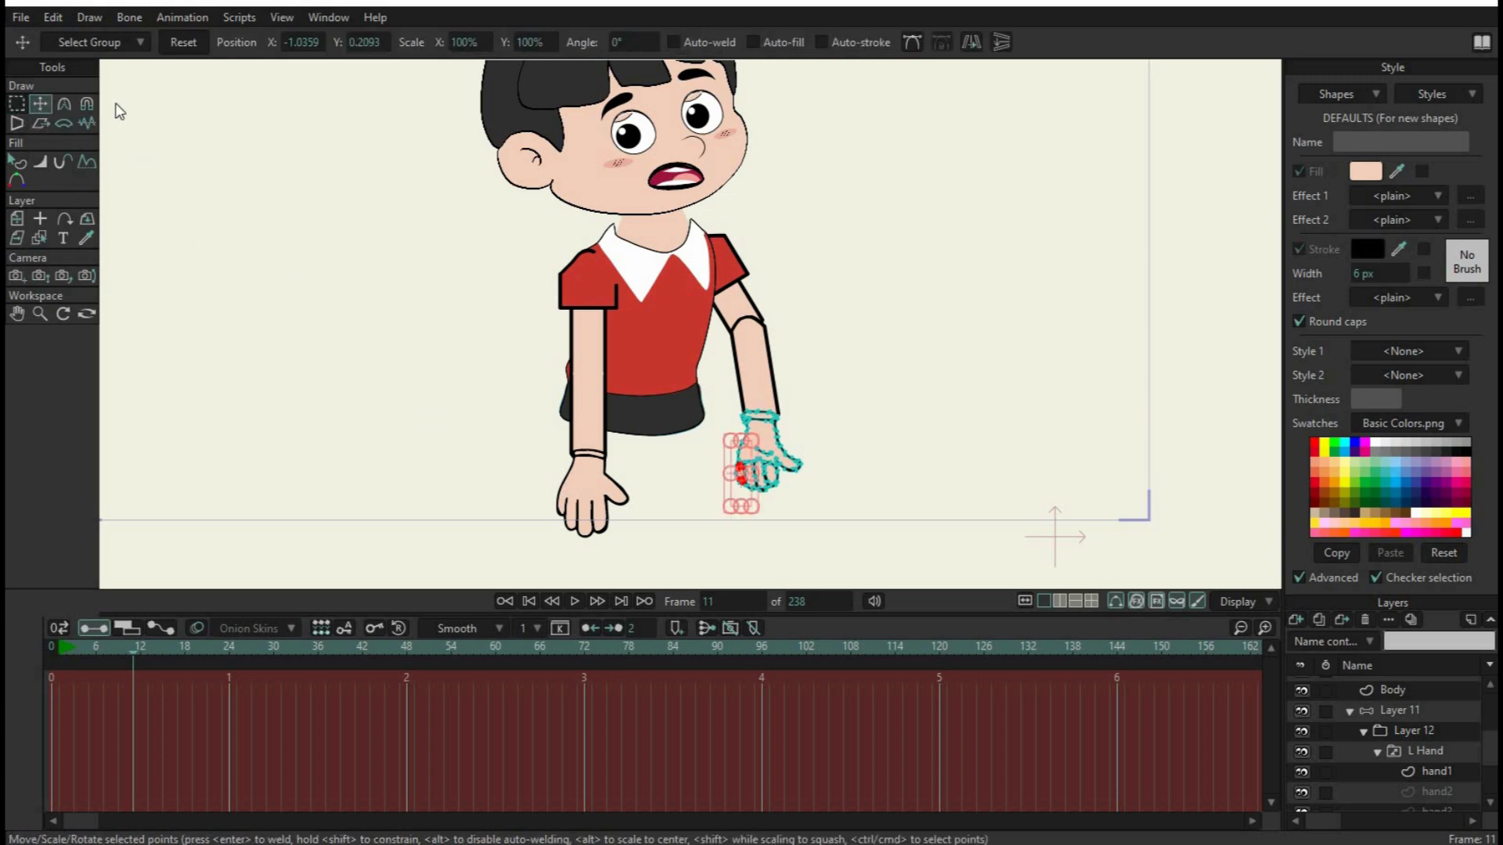